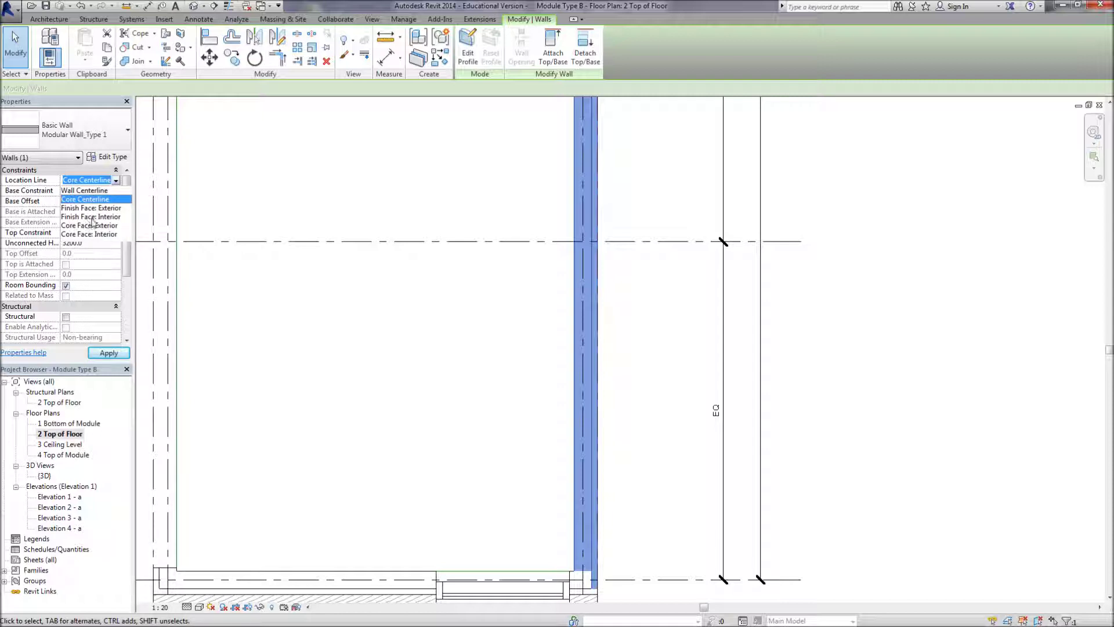
Set the selected wall's location line to Finish Face: Interior and open the layer structure of its wall type
left_click(92, 217)
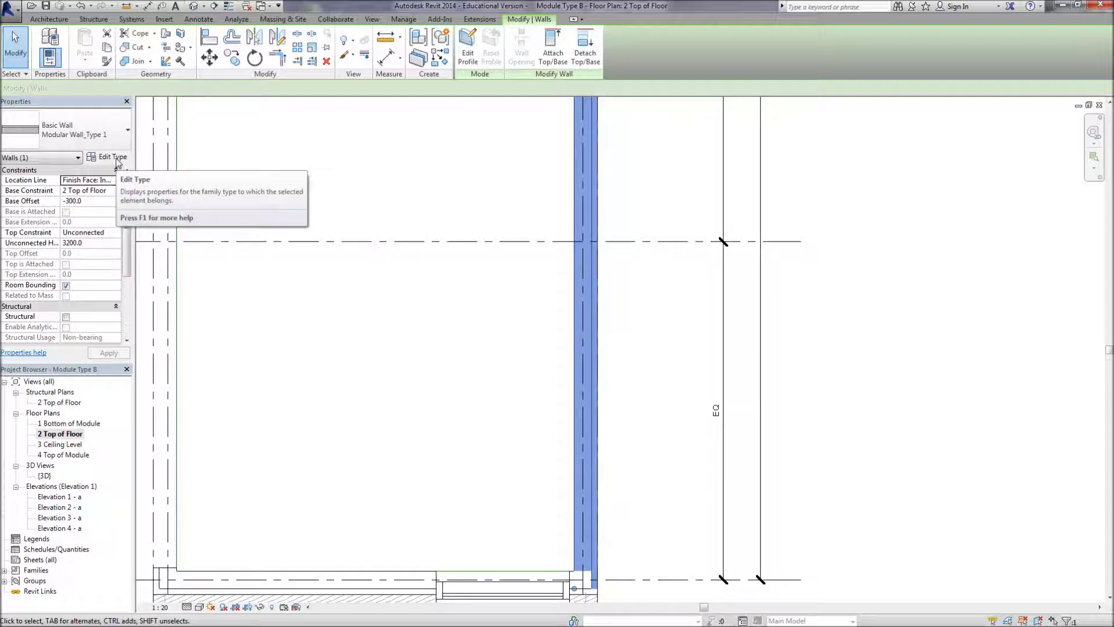
left_click(119, 163)
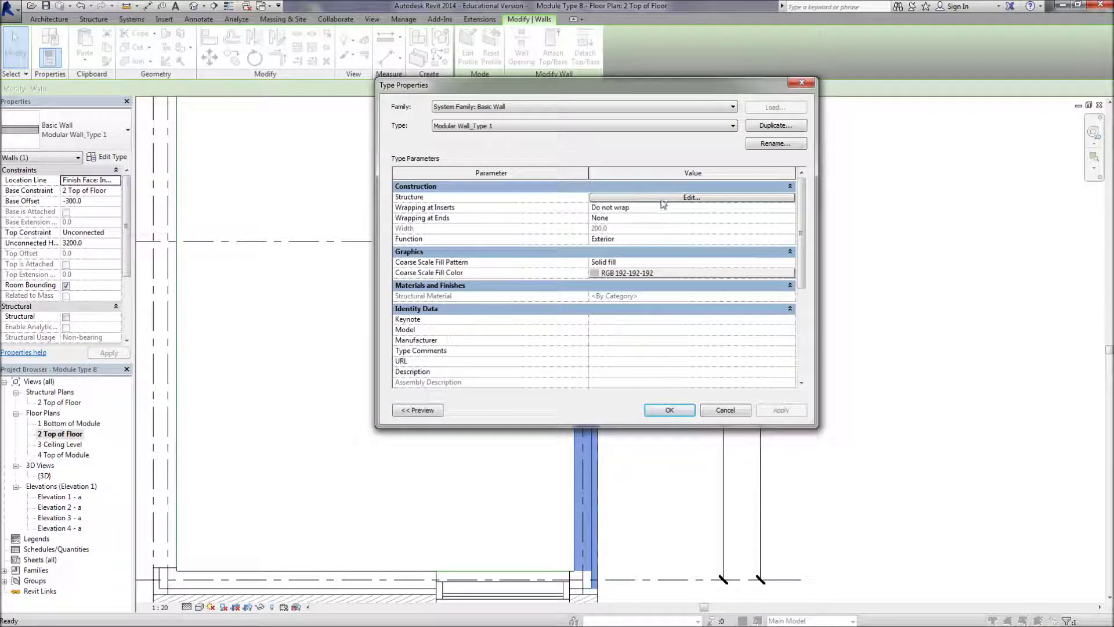
left_click(662, 199)
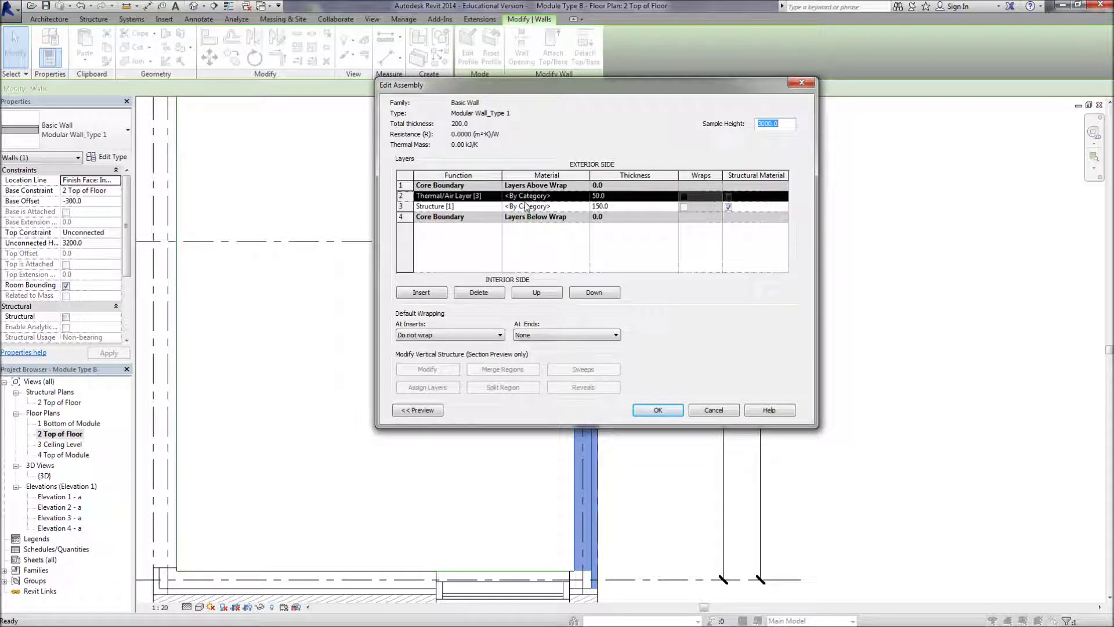
Insert a new layer on the interior side of the 150 mm structure layer and set its function to Finish 1 [4]
left_click(481, 210)
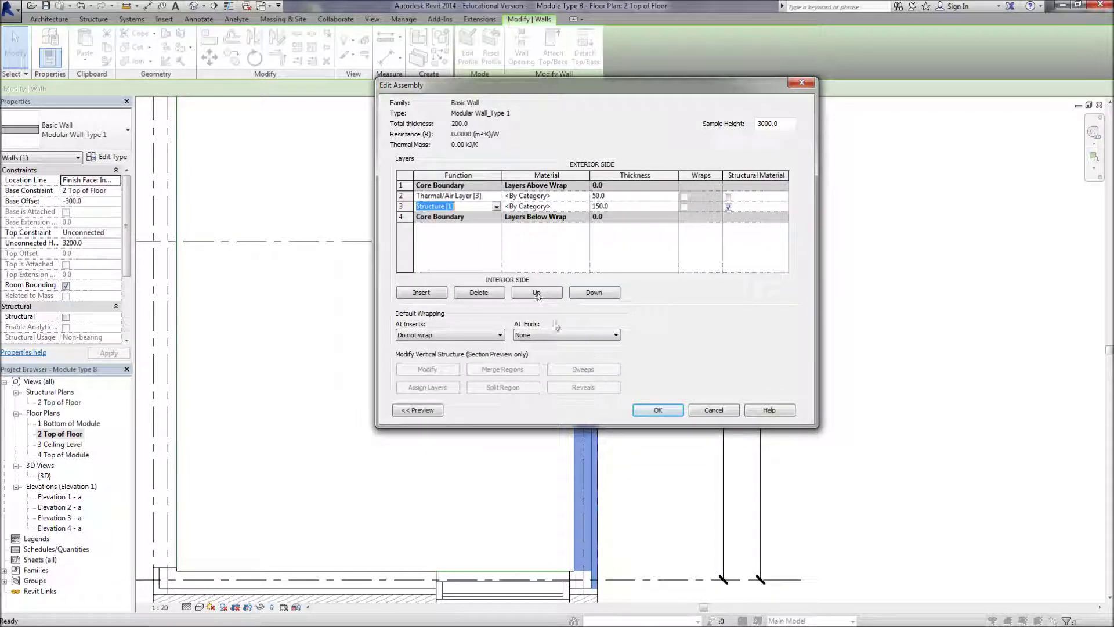
left_click(422, 292)
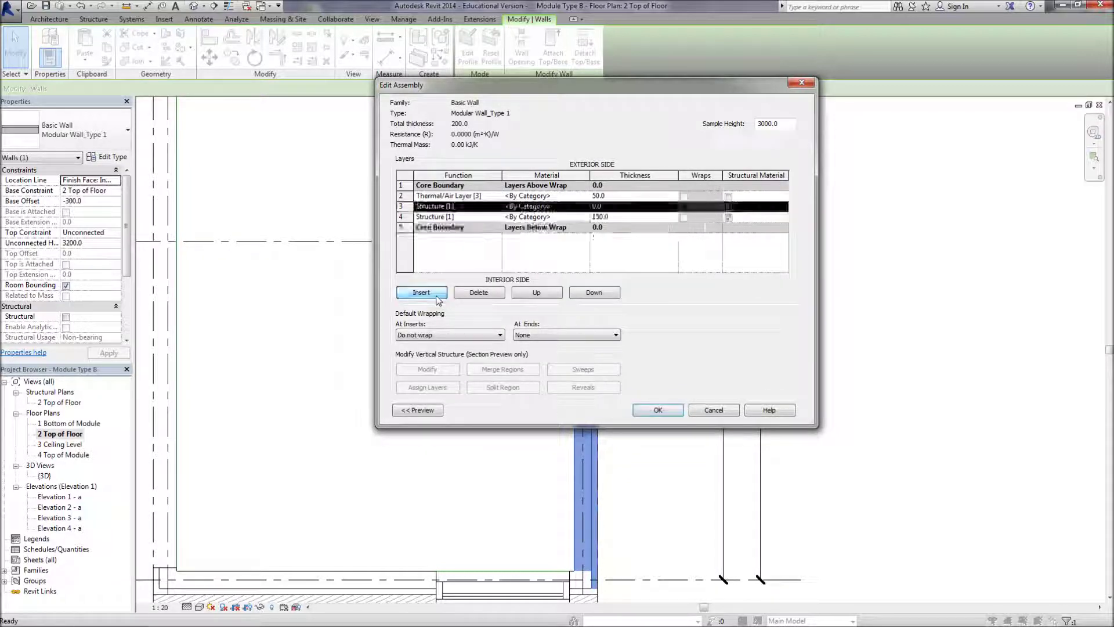
left_click(465, 218)
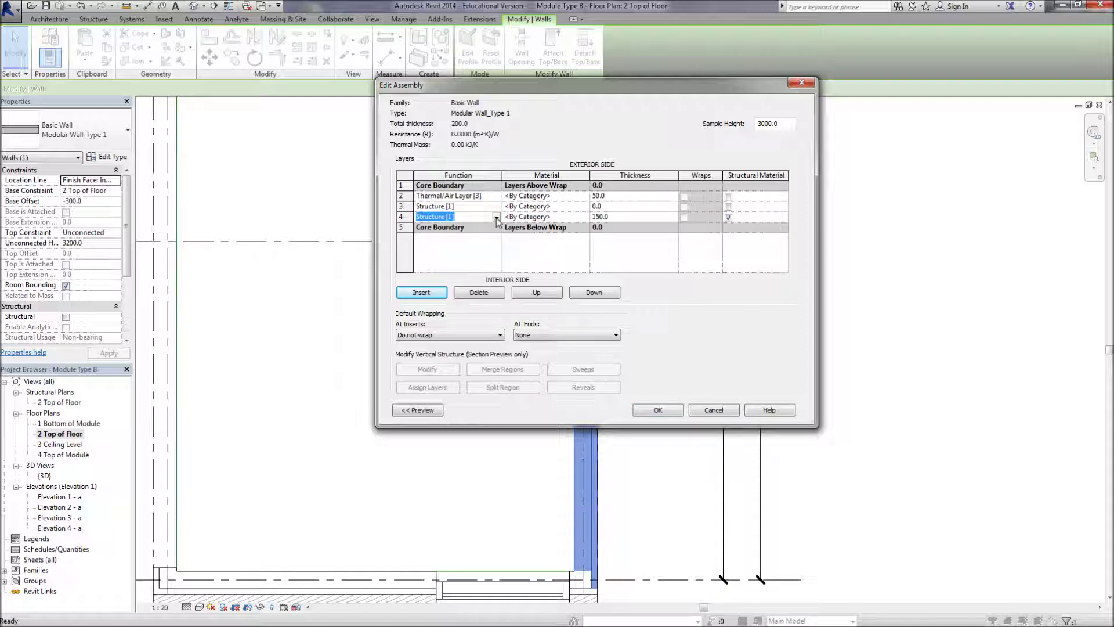
left_click(532, 295)
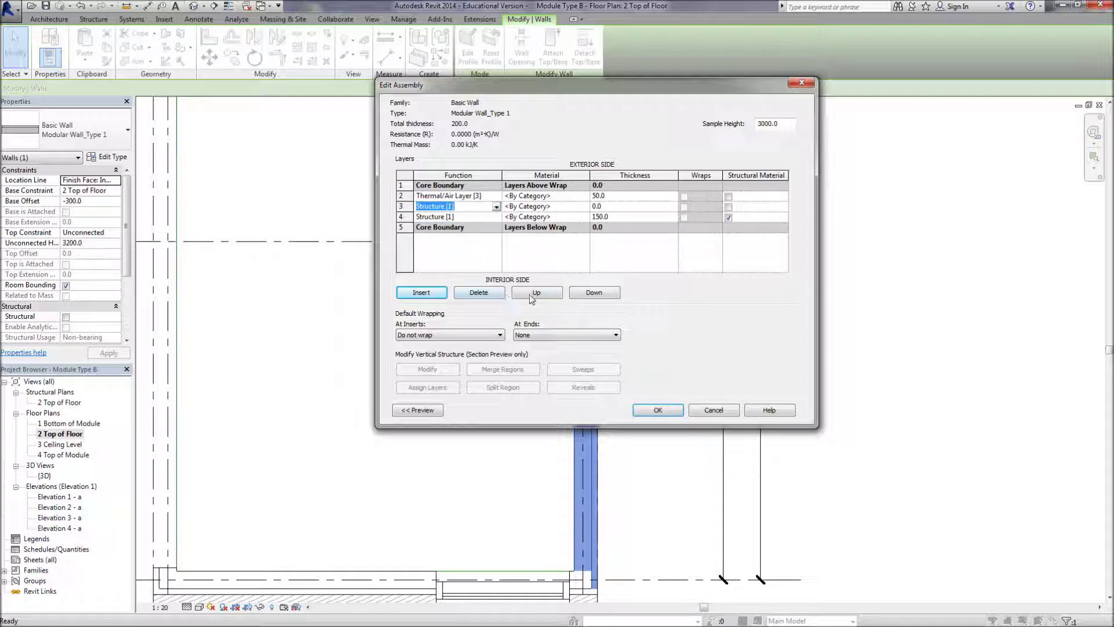
left_click(588, 294)
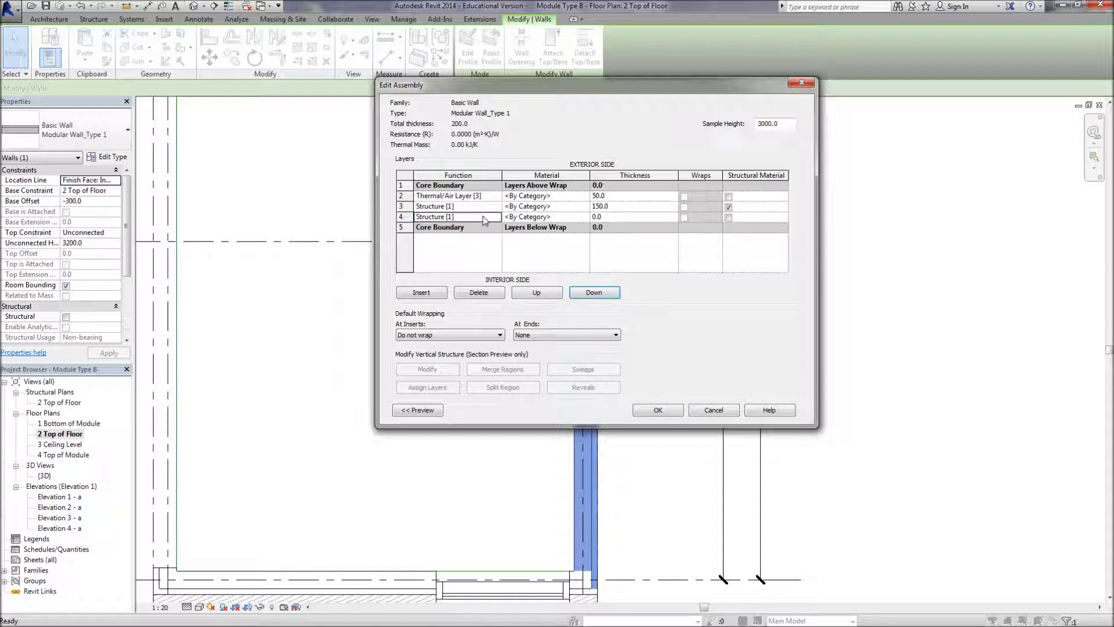
left_click(485, 219)
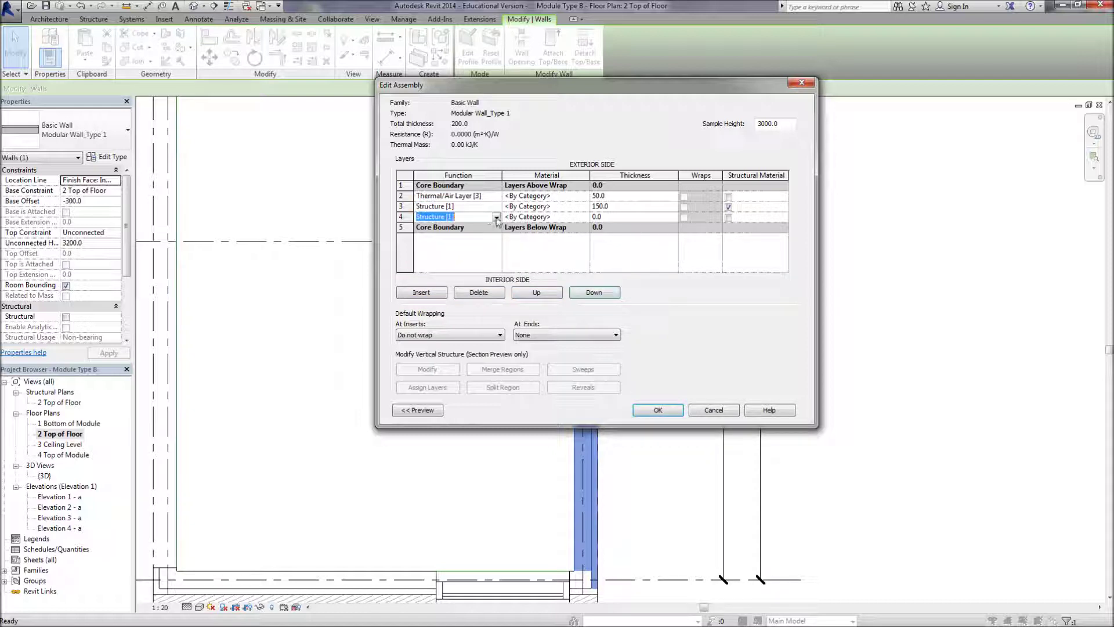
left_click(497, 218)
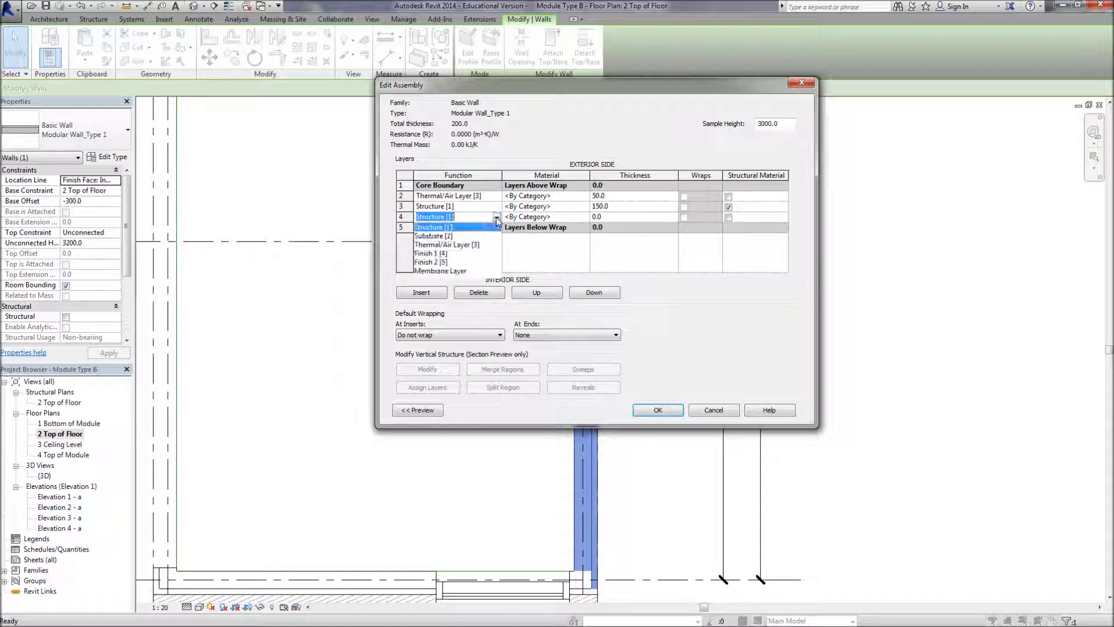
left_click(445, 254)
Assign Gypsum Wall Board to the new finish layer, set its thickness to 12.5 mm and confirm the wall assembly
left_click(527, 219)
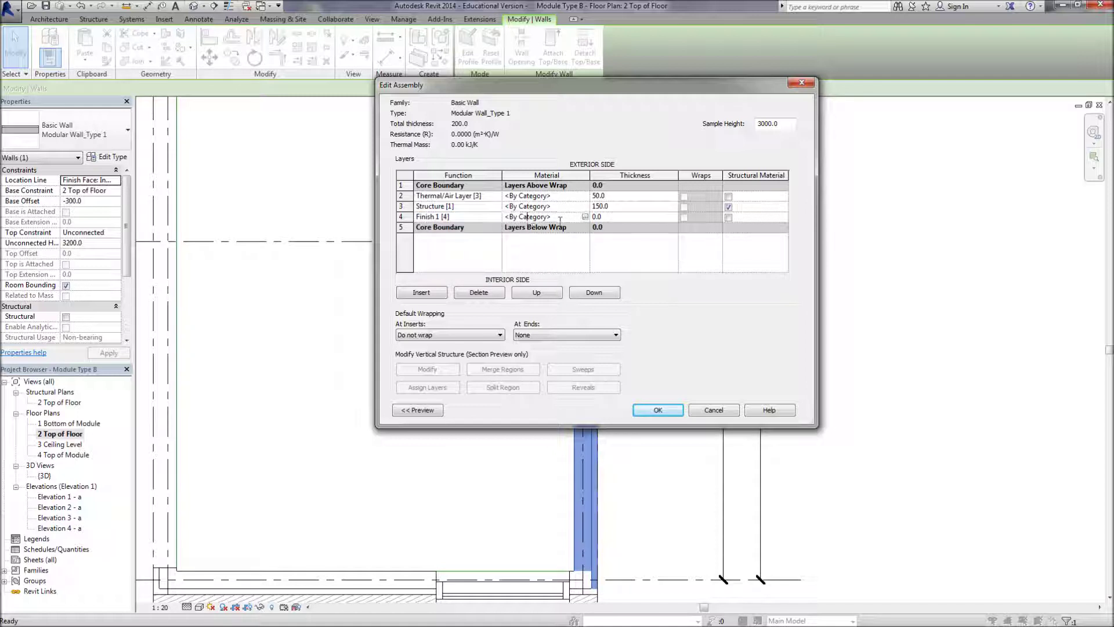
left_click(584, 216)
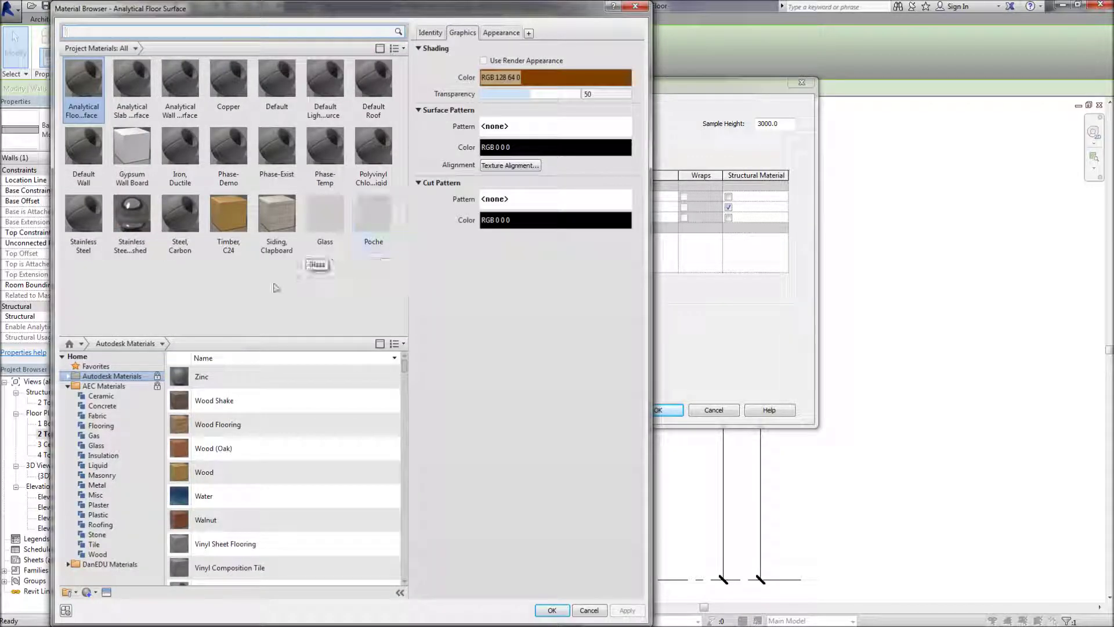
left_click(132, 152)
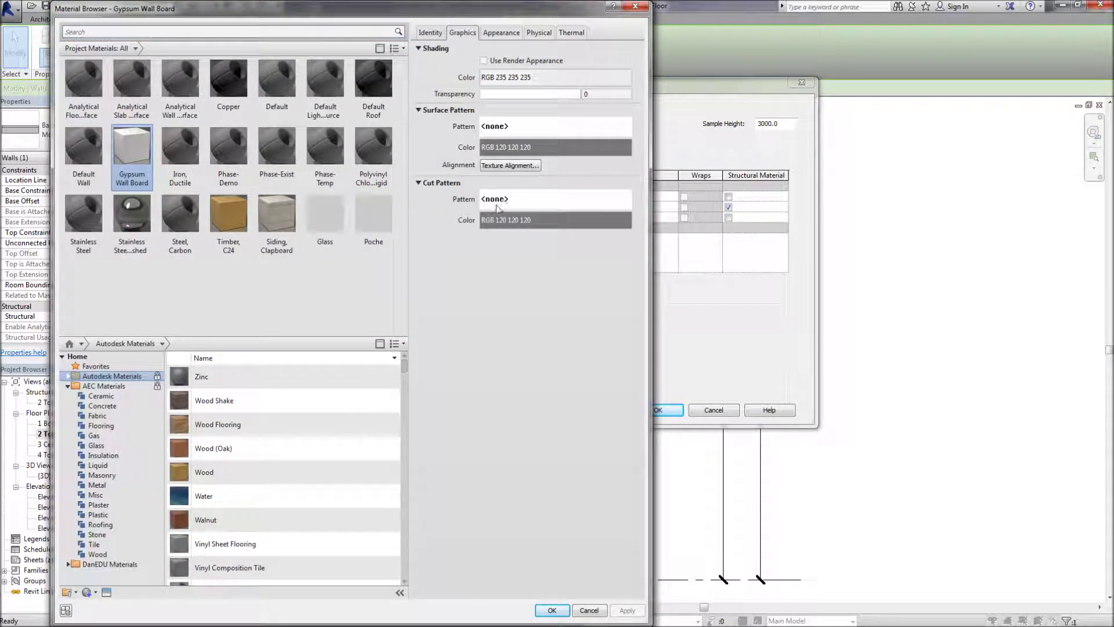
left_click(551, 609)
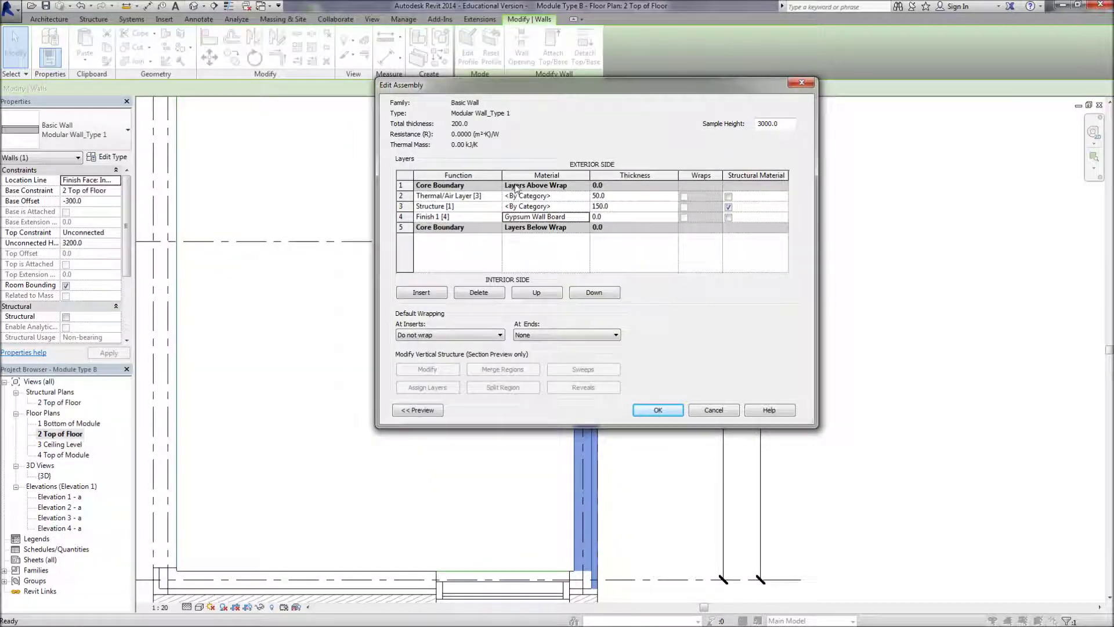
left_click(610, 217)
left_click_drag(610, 217, 583, 222)
type("12.5")
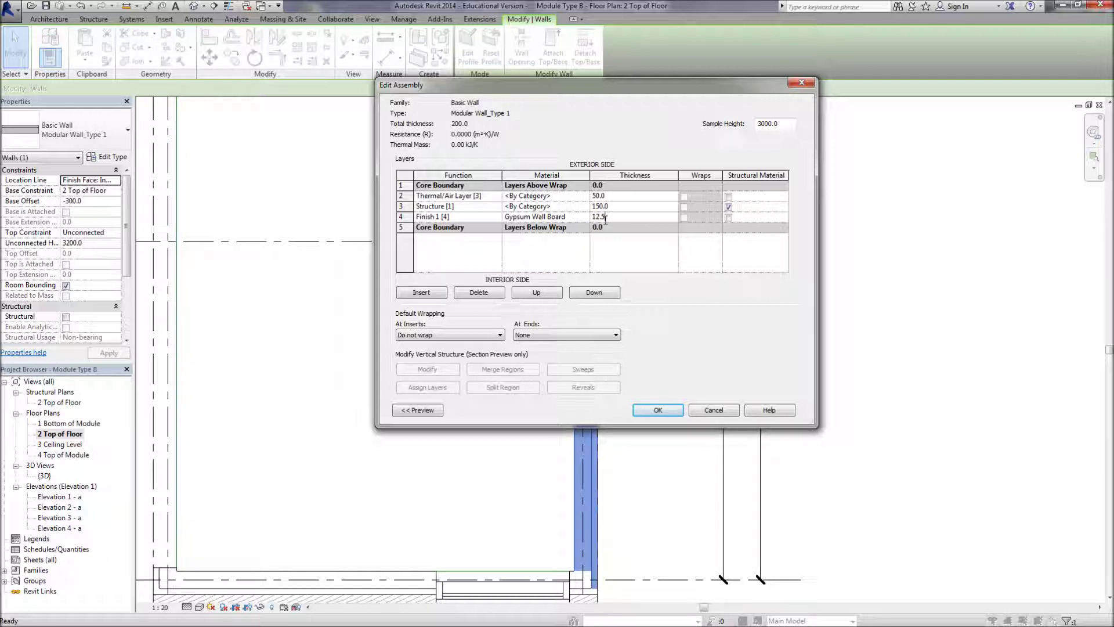
left_click(657, 410)
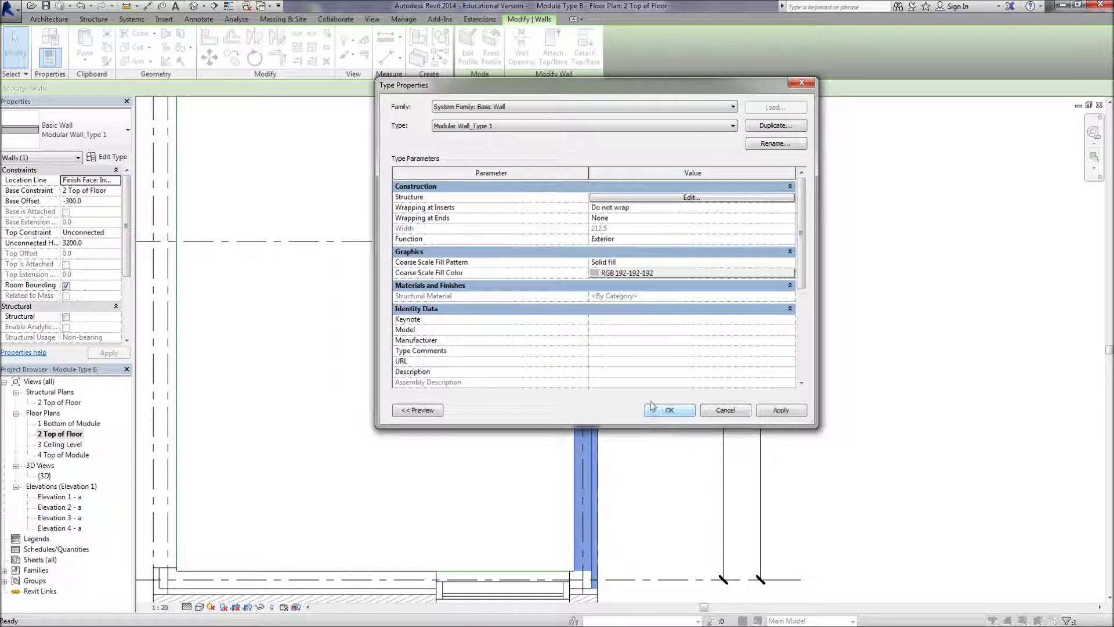
Reopen the wall structure and add a second Finish 1 [4] layer between the structure layer and the existing gypsum layer
left_click(597, 198)
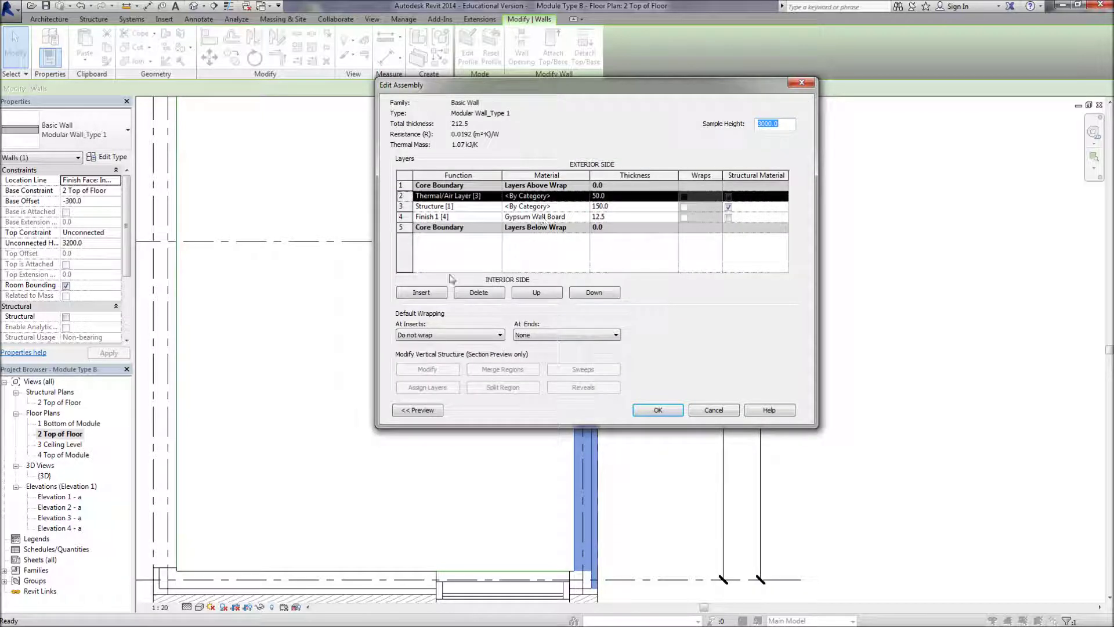
left_click(424, 293)
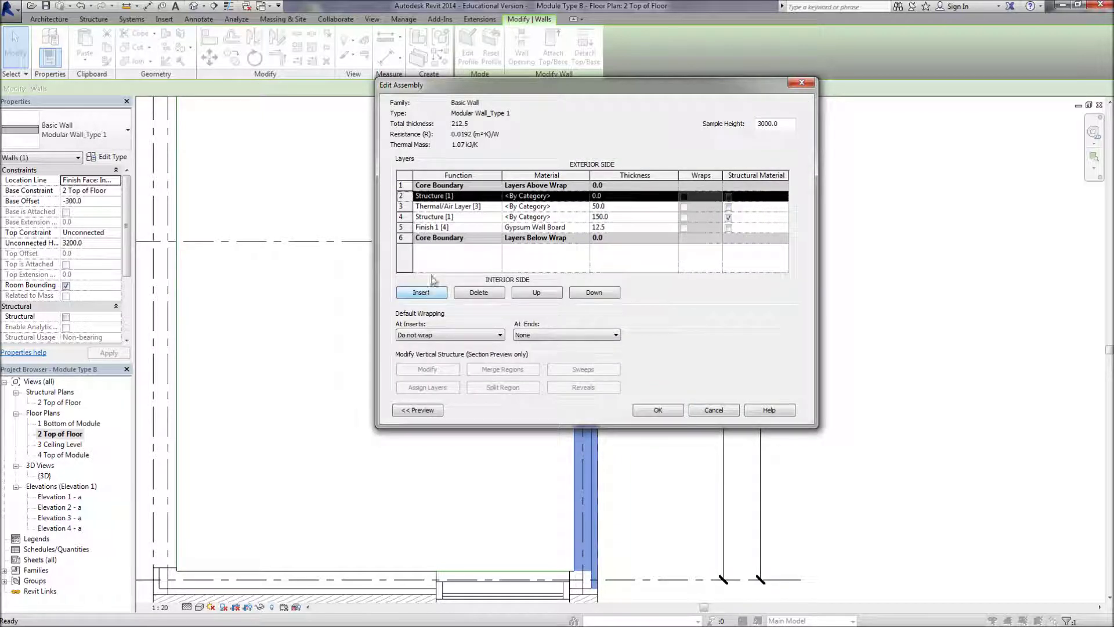
left_click(580, 293)
left_click(579, 293)
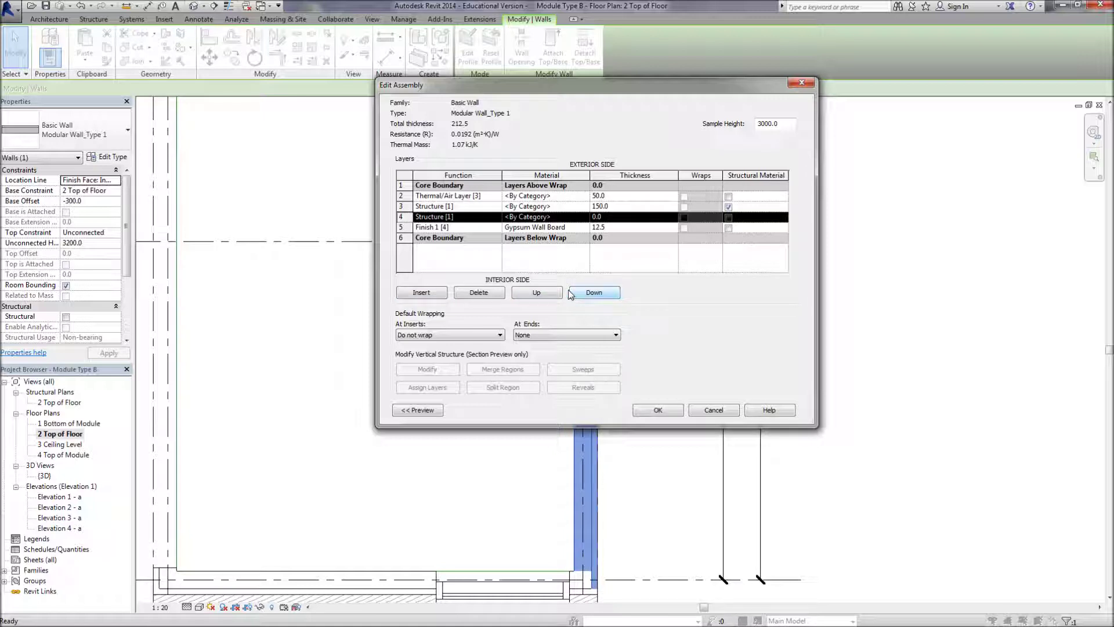
left_click(488, 218)
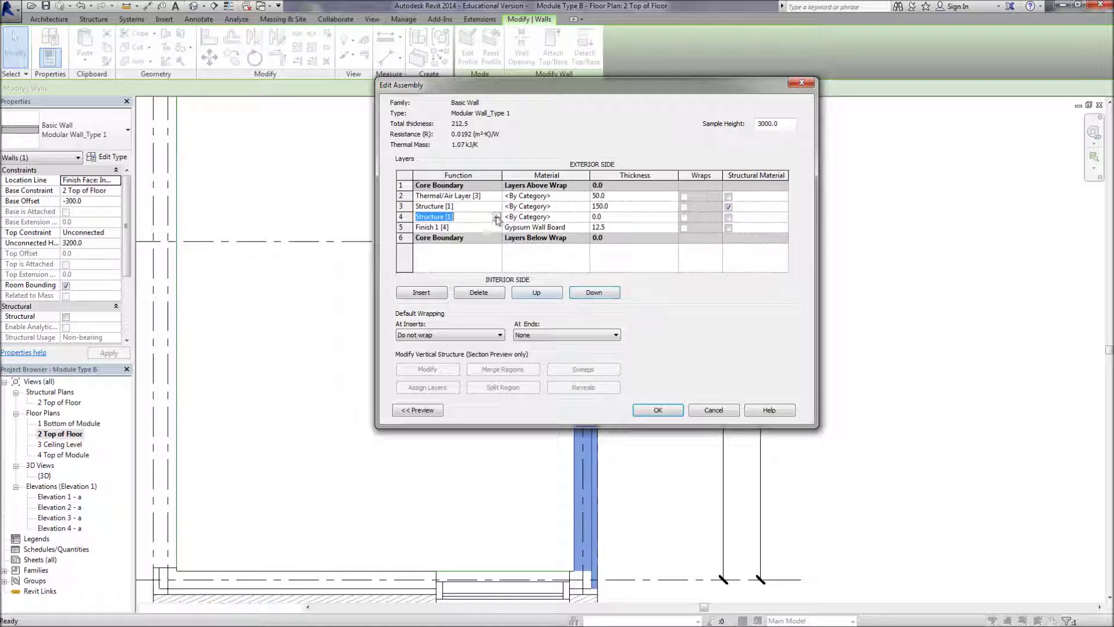
left_click(496, 218)
left_click(450, 255)
Give the second finish layer the Gypsum Wall Board material and a thickness of 12.5 mm
left_click(545, 217)
left_click(583, 217)
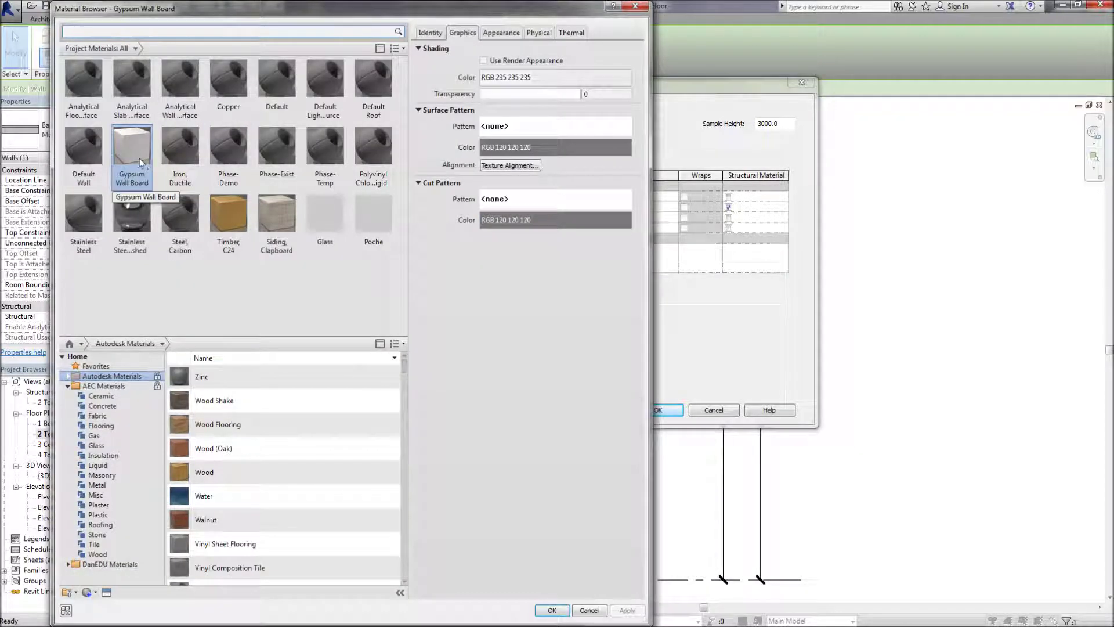
double_click(197, 177)
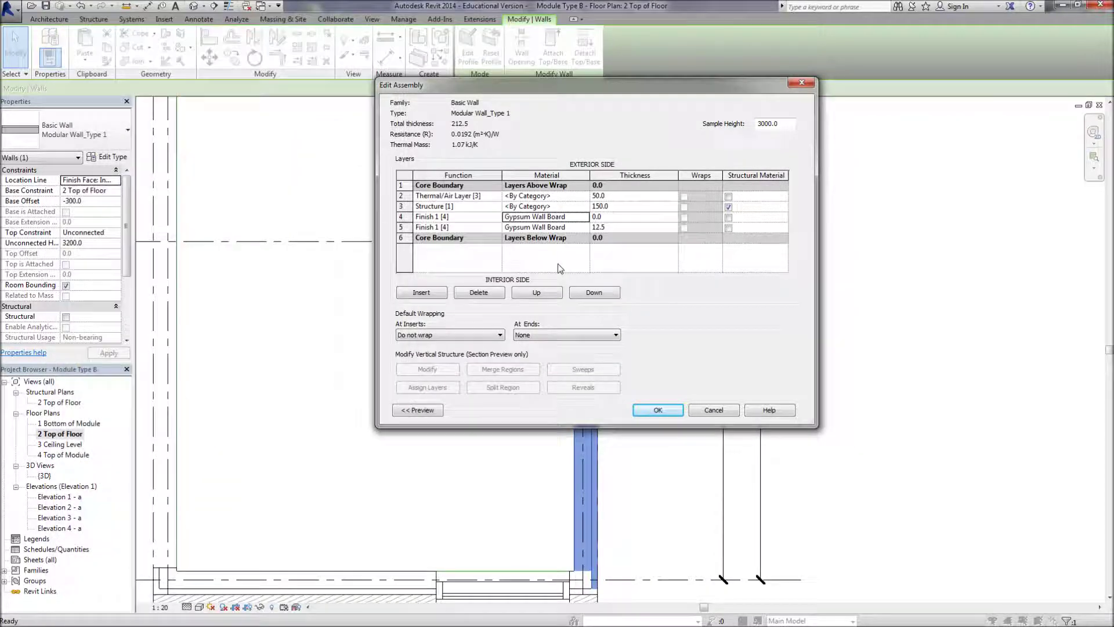
left_click(609, 217)
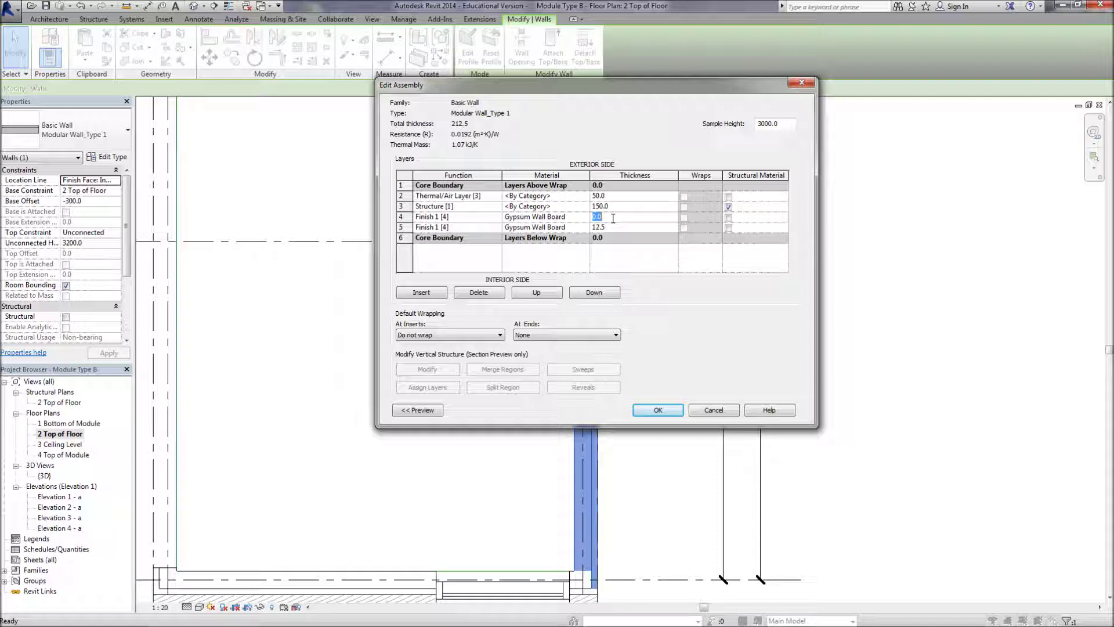
type("12.5")
Set the structure layer's thickness to 100 mm and change its function to Thermal/Air Layer [3]
left_click(622, 207)
type("1")
left_click(496, 207)
left_click(497, 209)
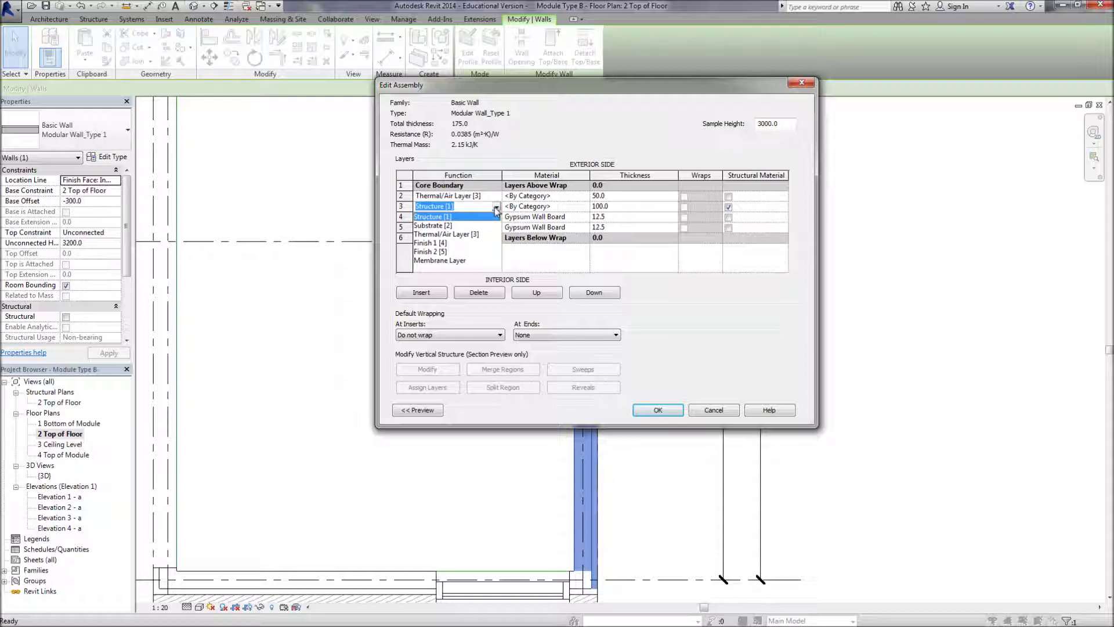
left_click(446, 233)
Search the materials for "rock", add Rock Wool to the project and assign it to the 100 mm thermal layer
left_click(553, 207)
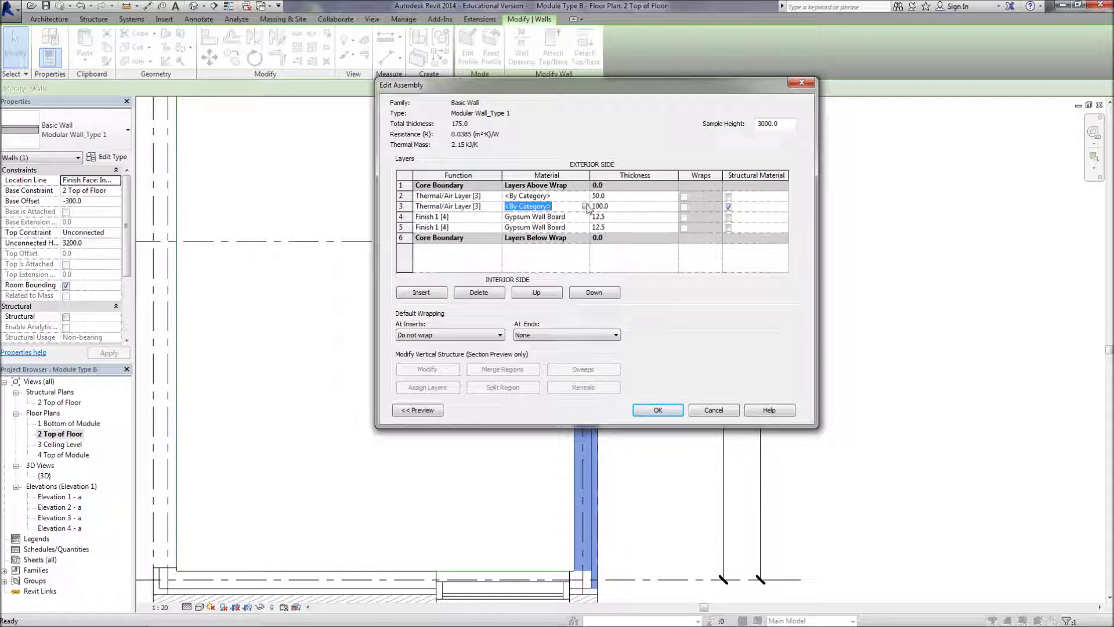
left_click(584, 206)
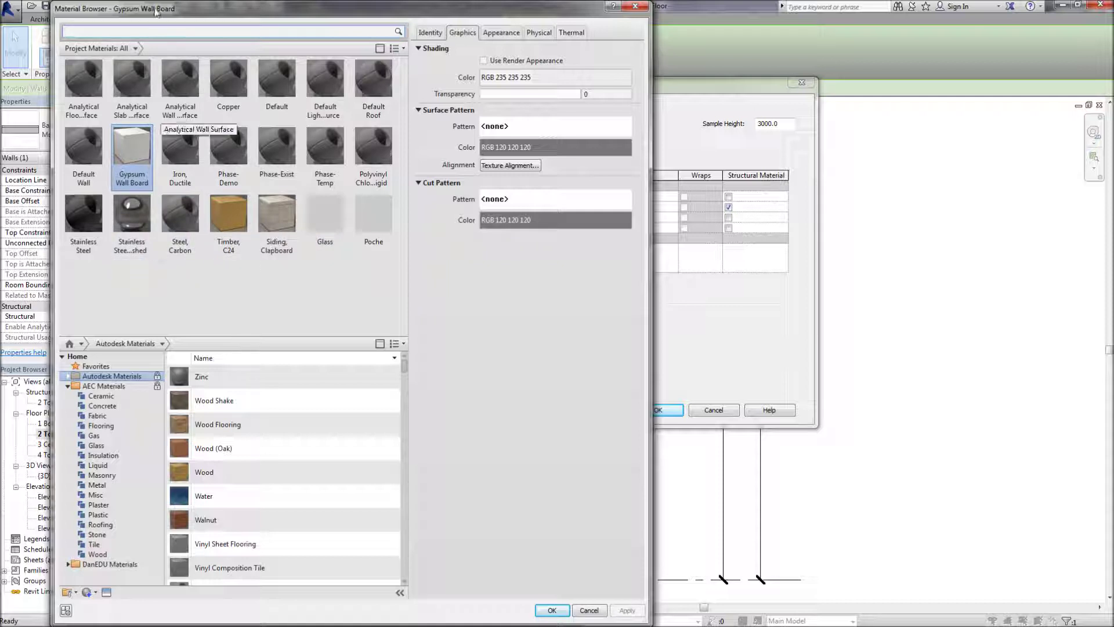
left_click(149, 32)
type("rock")
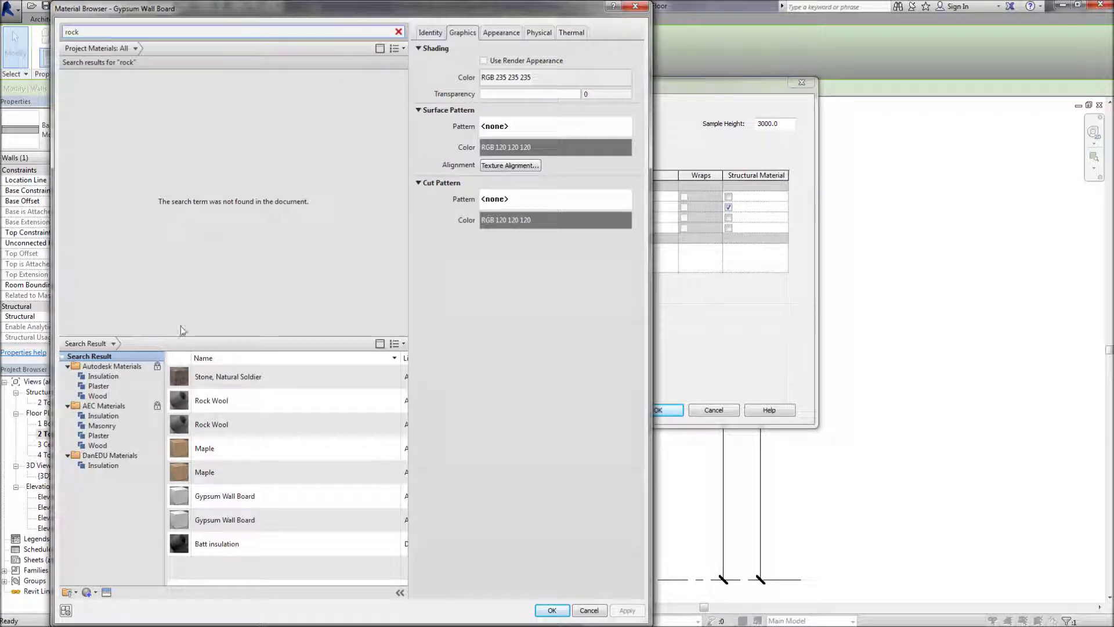
left_click(201, 405)
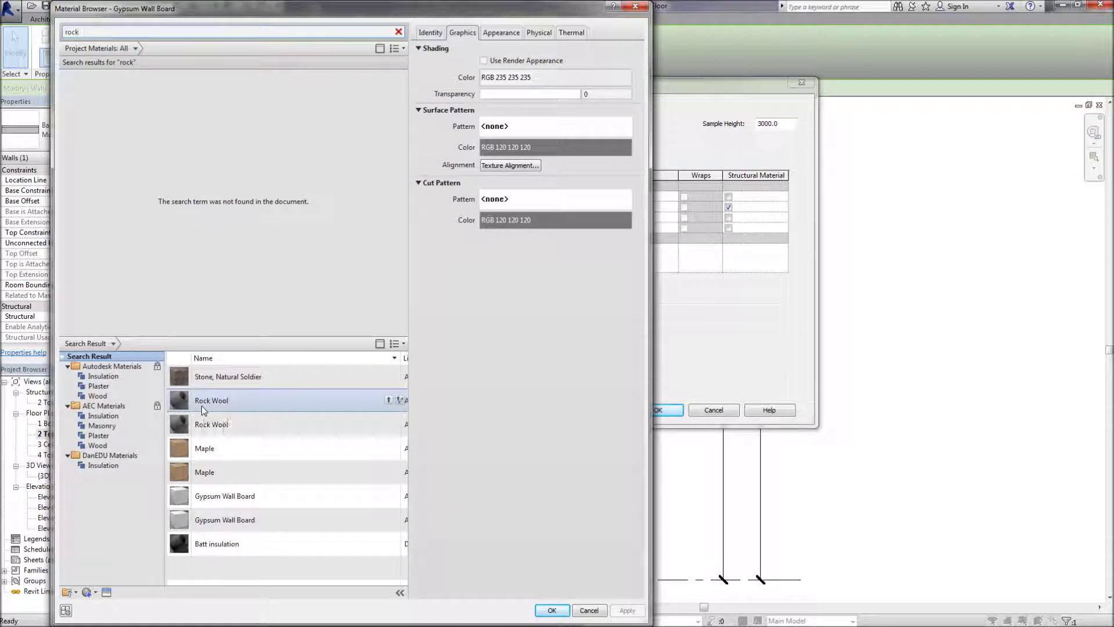
double_click(201, 405)
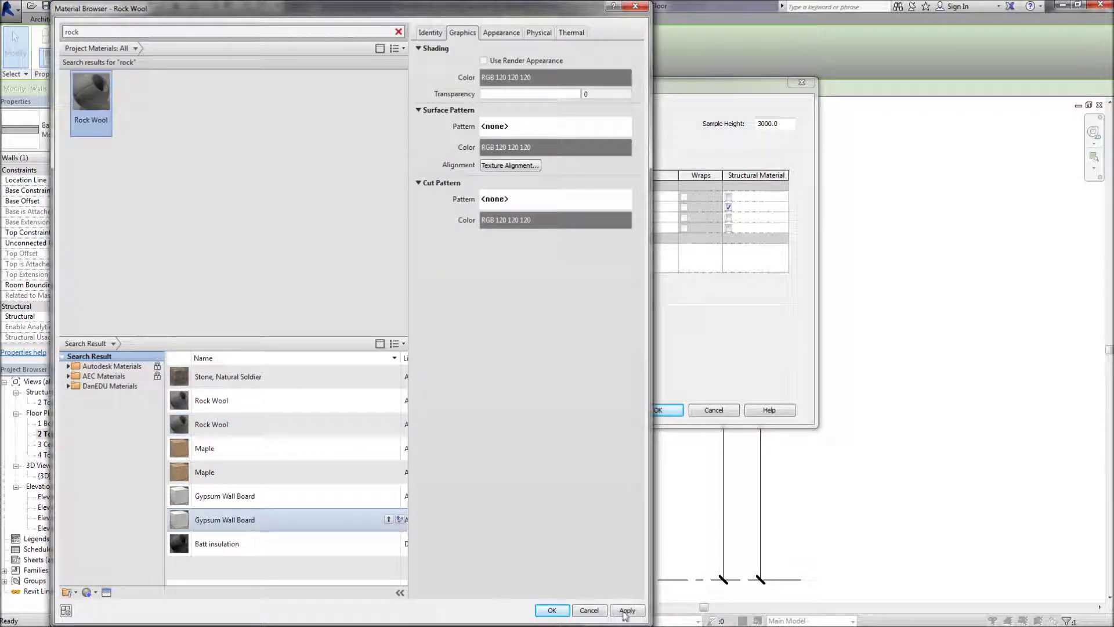
left_click(627, 610)
left_click(561, 613)
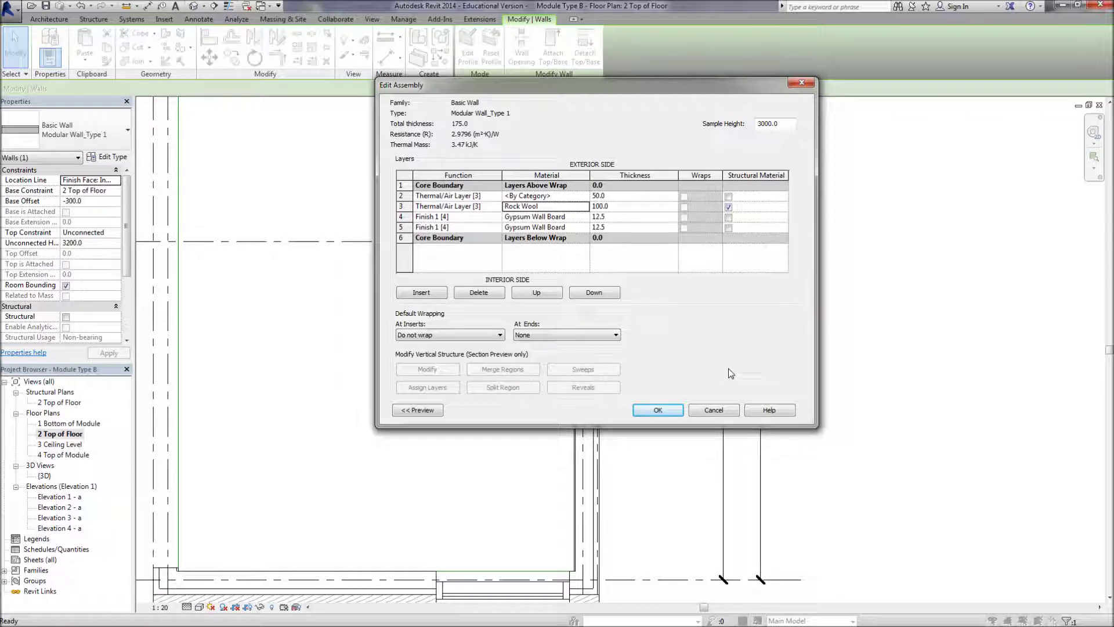
Confirm the wall assembly, apply the changes to the Modular Wall_Type 1 type and deselect the wall in the floor plan
left_click(653, 411)
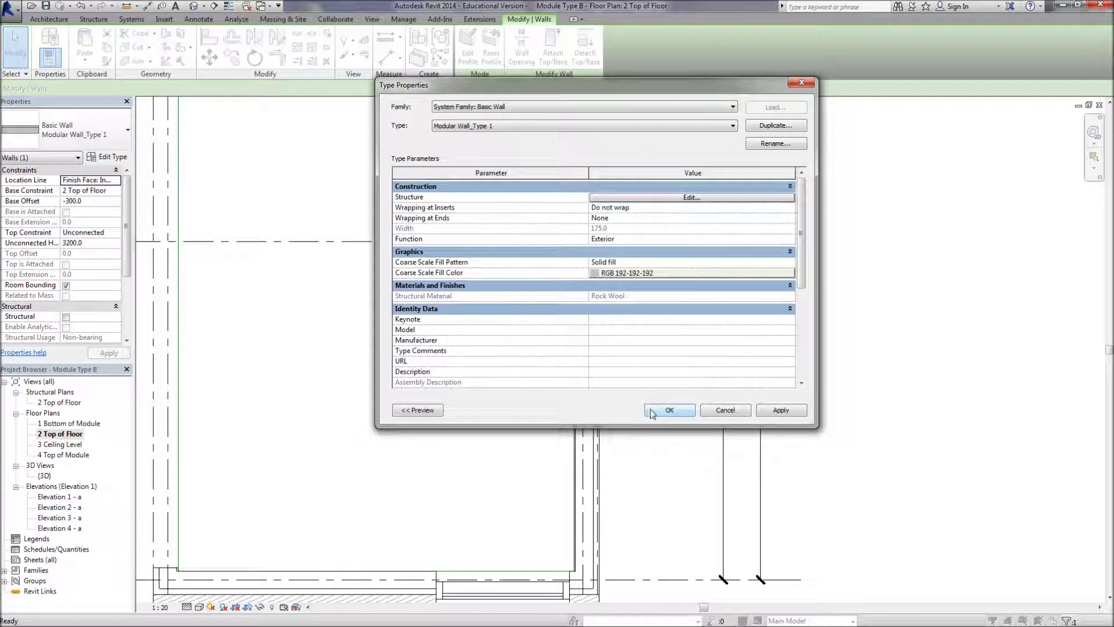
left_click(772, 413)
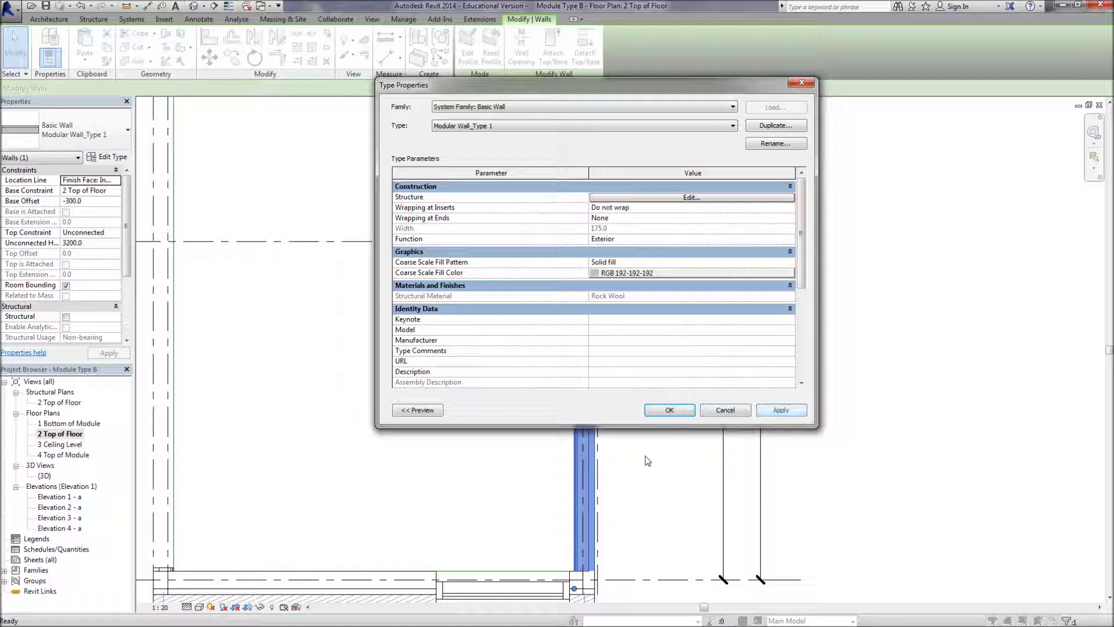
left_click(663, 413)
left_click(664, 432)
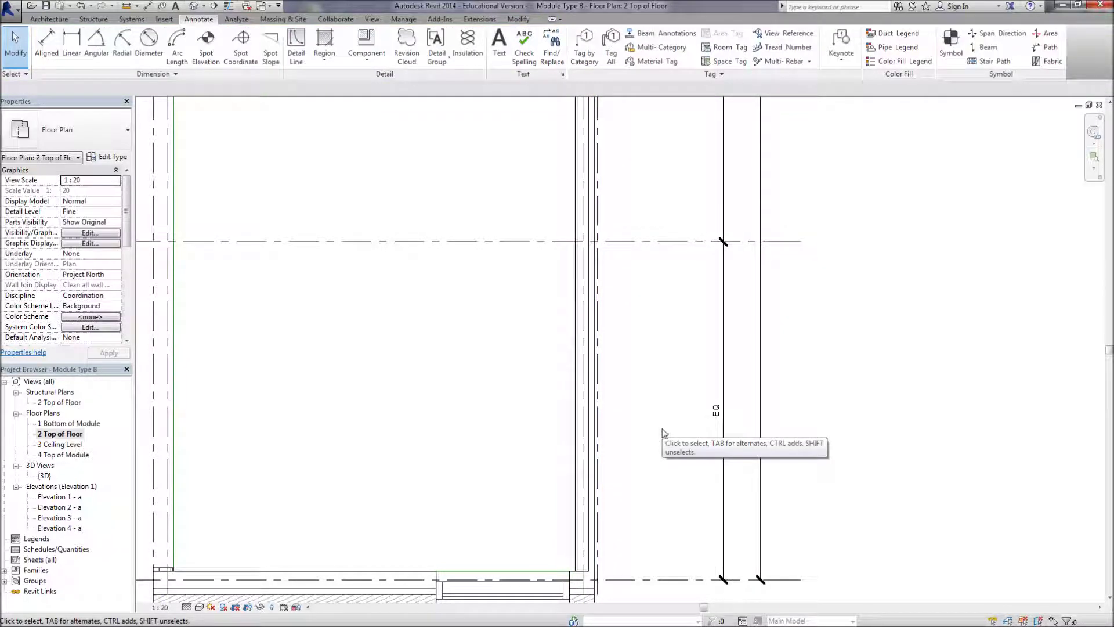
scroll(591, 567, "up", 2)
scroll(591, 567, "up", 2)
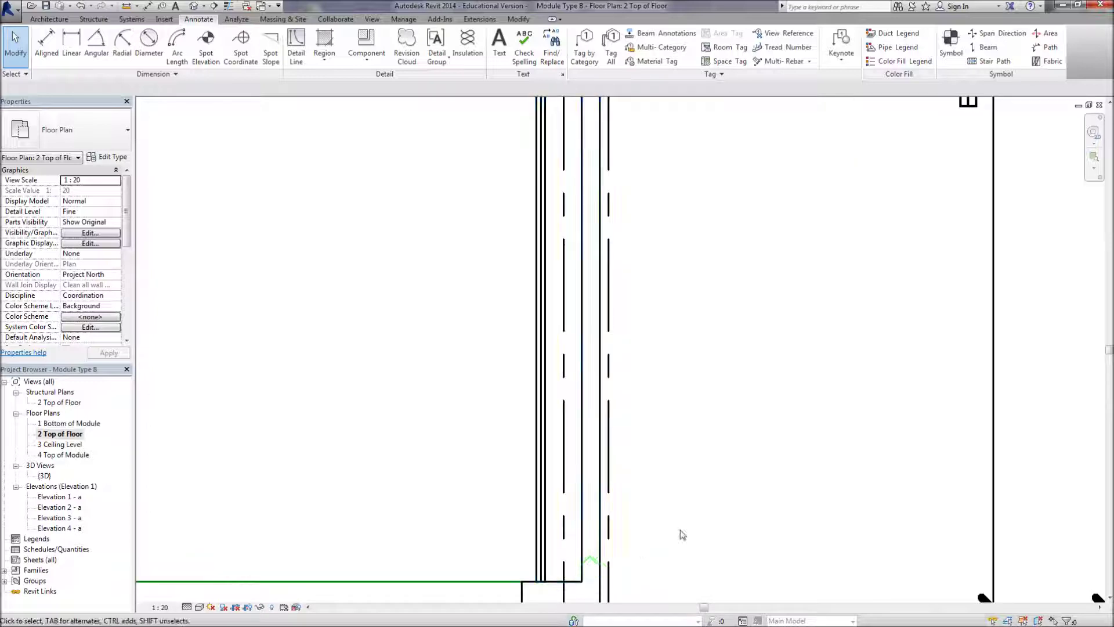
scroll(678, 530, "down", 3)
scroll(692, 531, "down", 1)
middle_click_drag(702, 528, 706, 505)
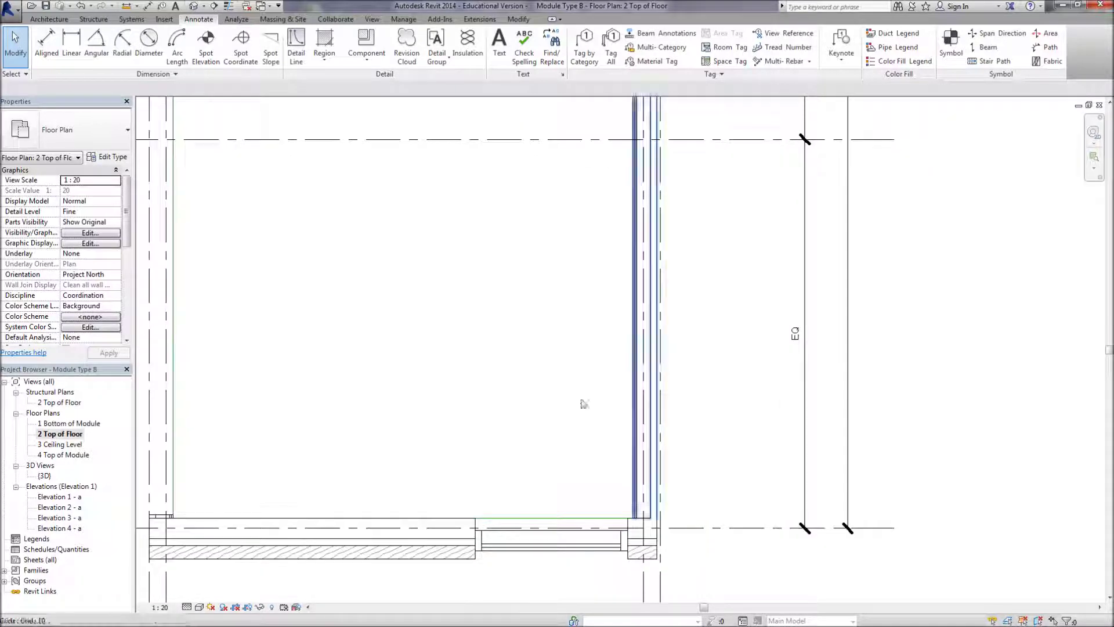
Set the location line of the exterior wall beside the window, at the plan's lower end, to Finish Face: Interior
left_click(361, 523)
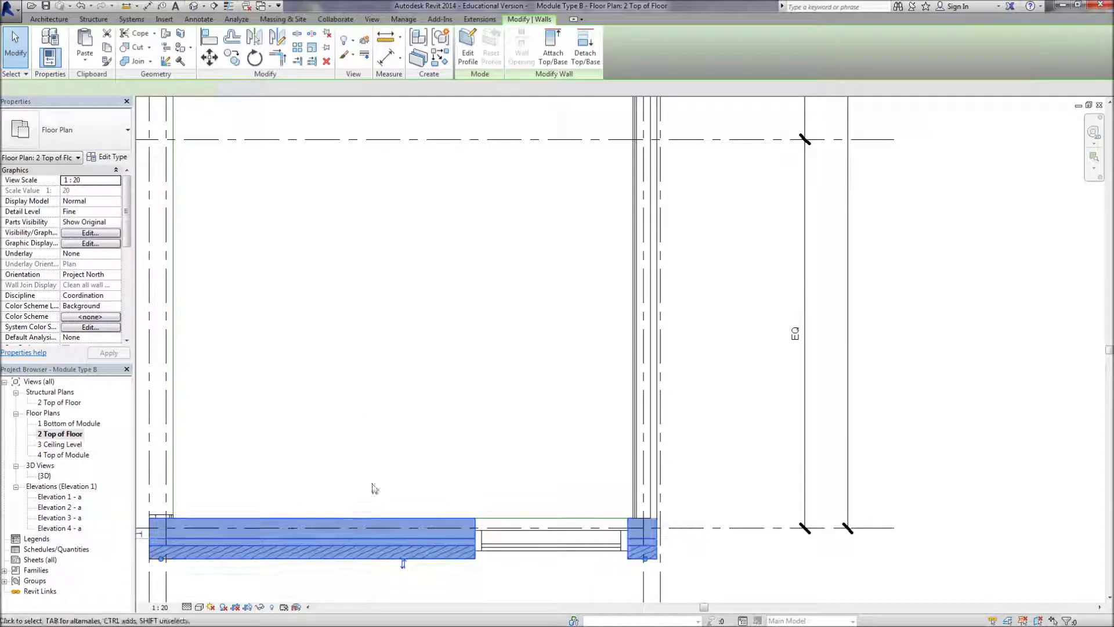
left_click(116, 182)
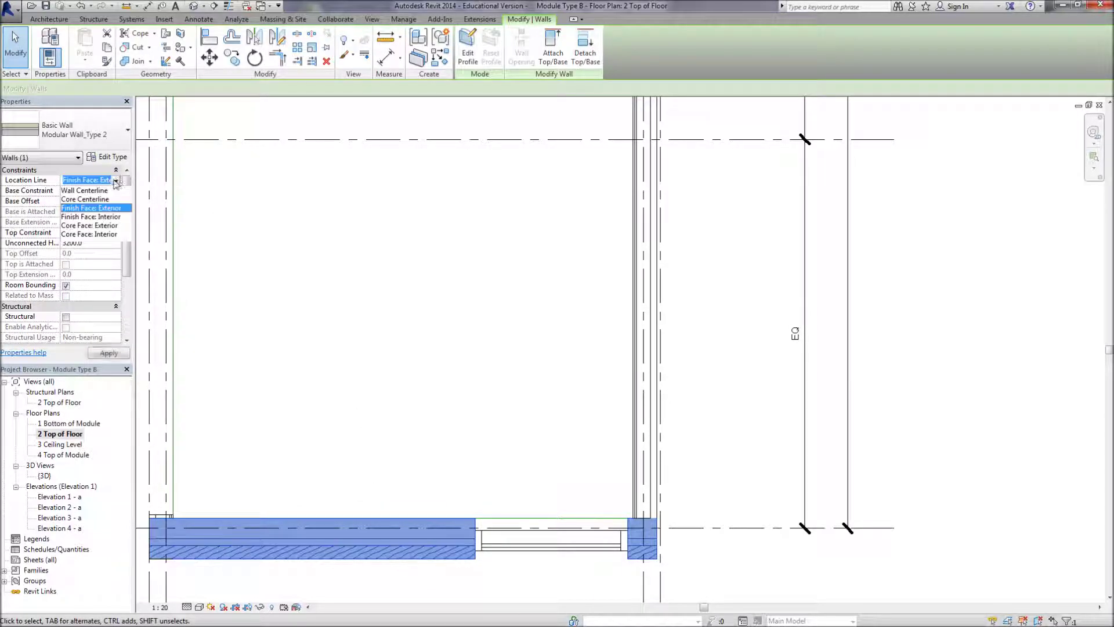
left_click(109, 215)
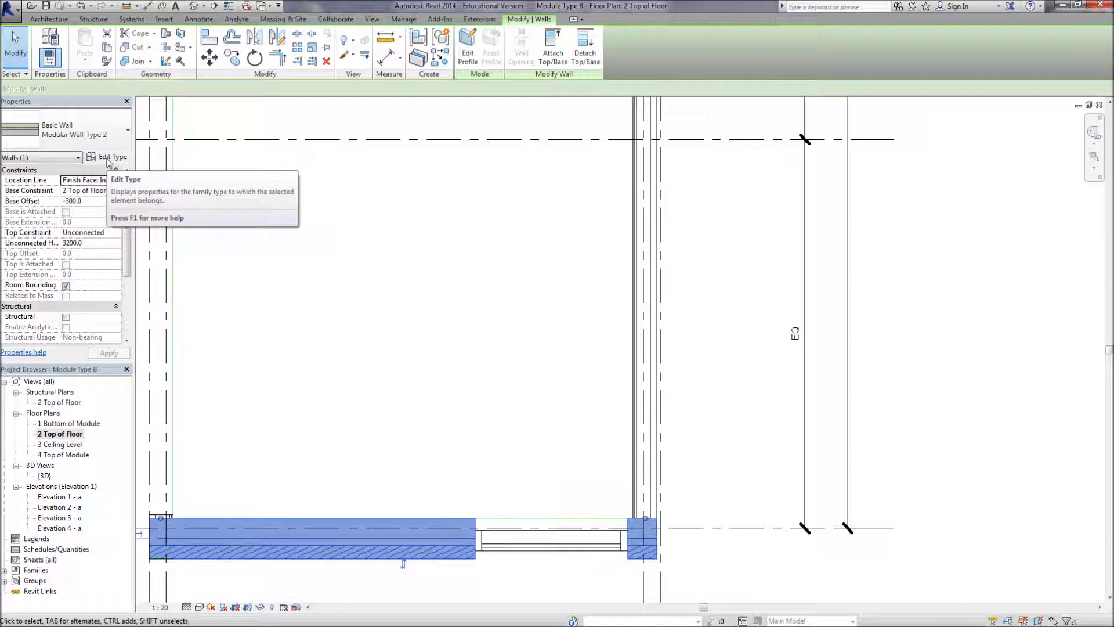
Edit the structure of the Modular Wall_Type 2 type and set the Siding, Clapboard finish layer's thickness to 20 mm
left_click(108, 158)
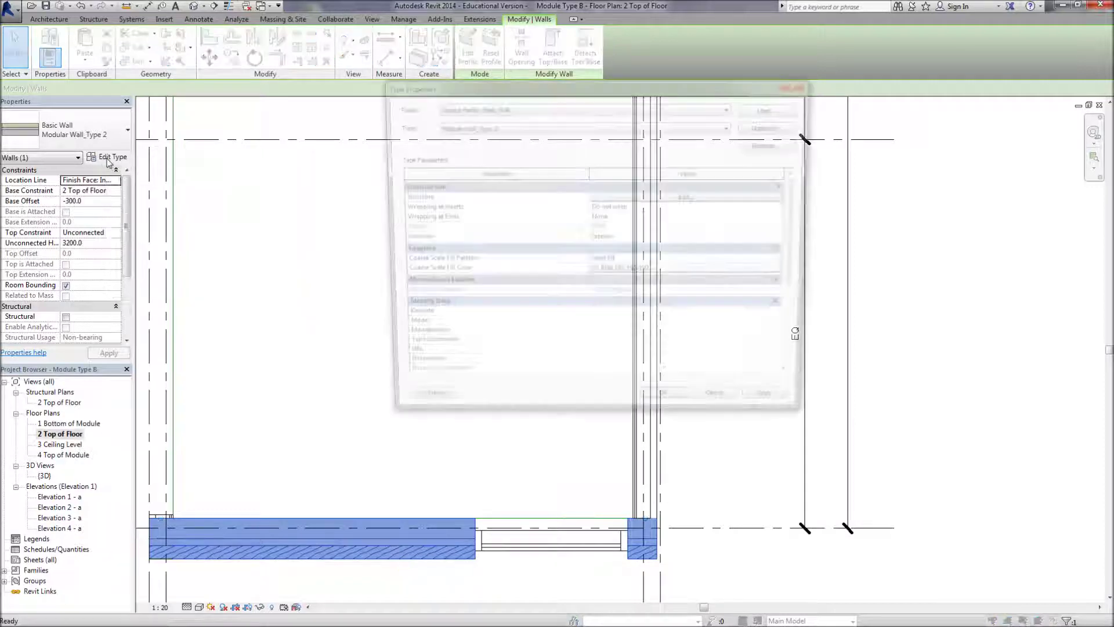
left_click(658, 199)
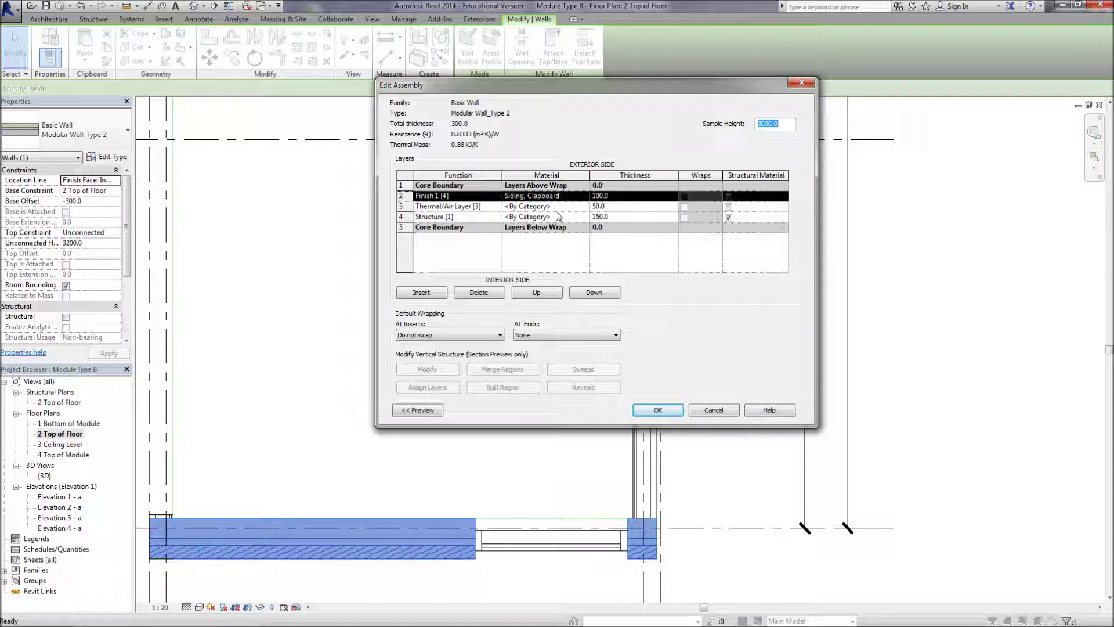
left_click(622, 197)
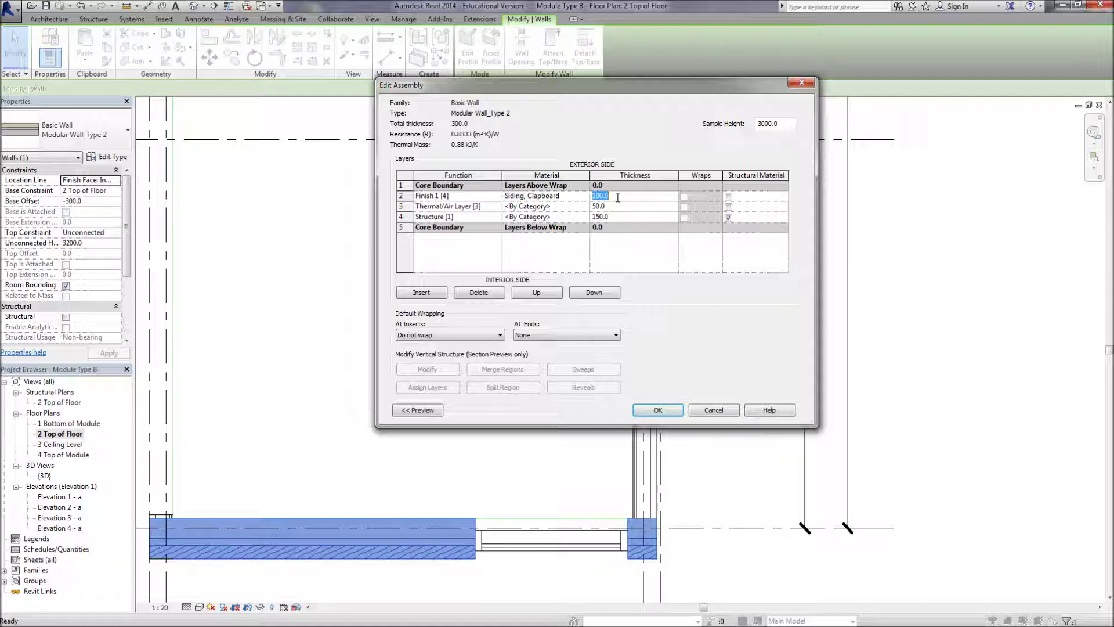
type("20")
left_click(617, 207)
Change the structure layer's function to Thermal/Air Layer [3] and assign it the Rock Wool material
left_click(496, 218)
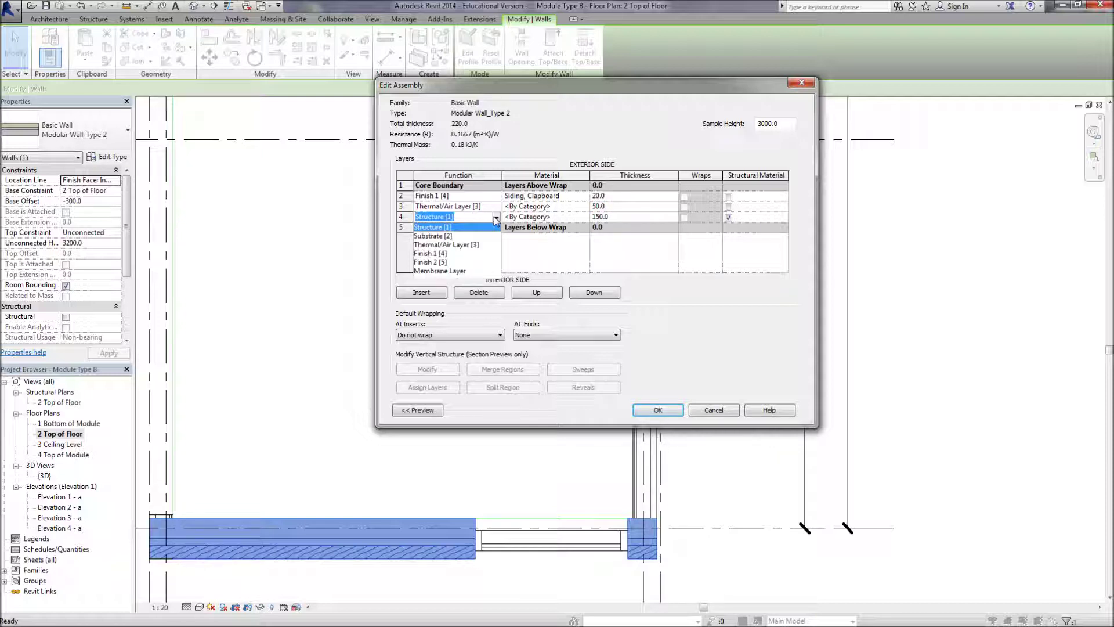
left_click(464, 244)
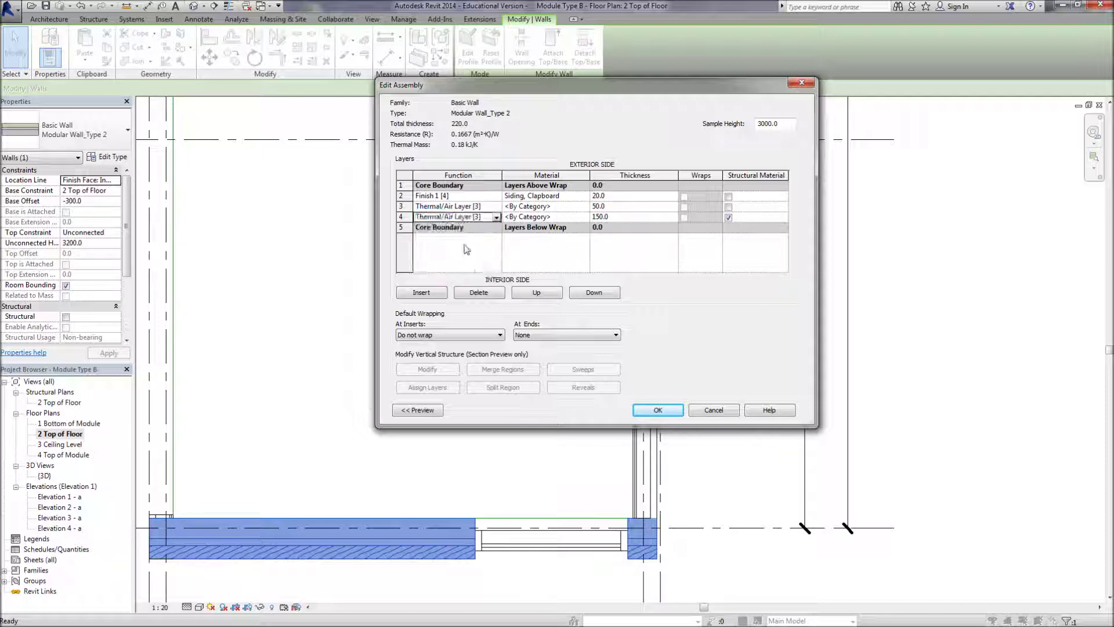
left_click(572, 219)
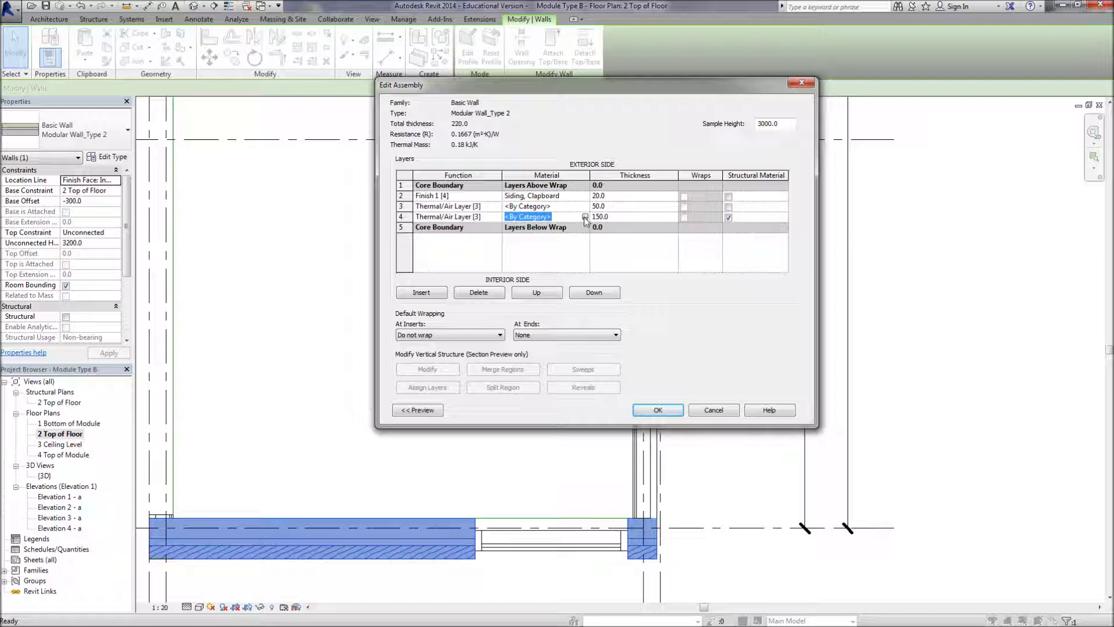
left_click(585, 216)
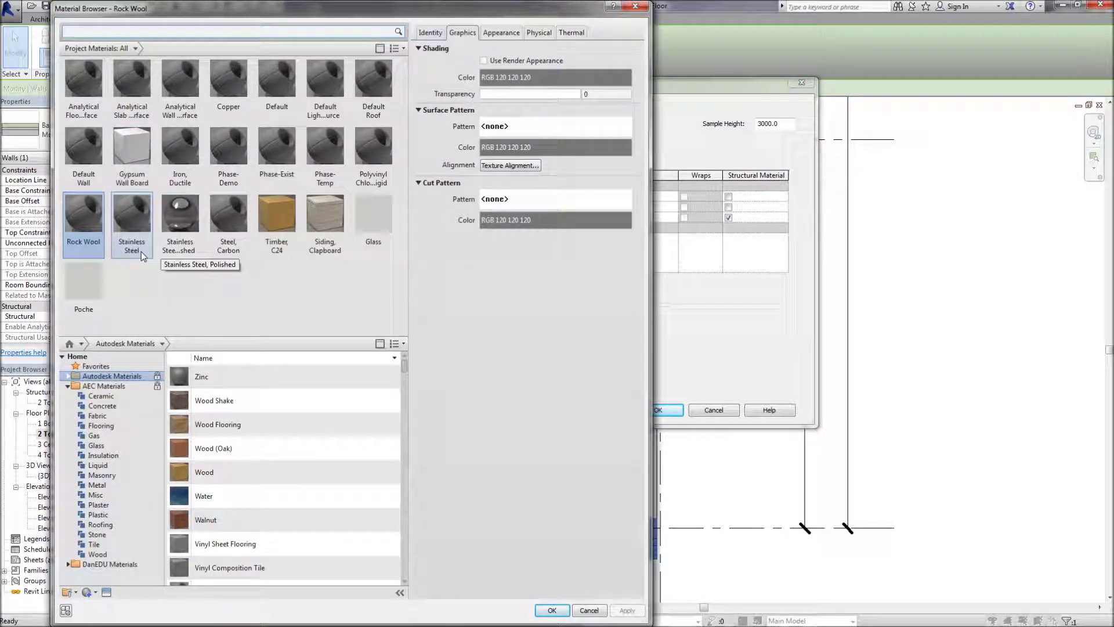
double_click(100, 232)
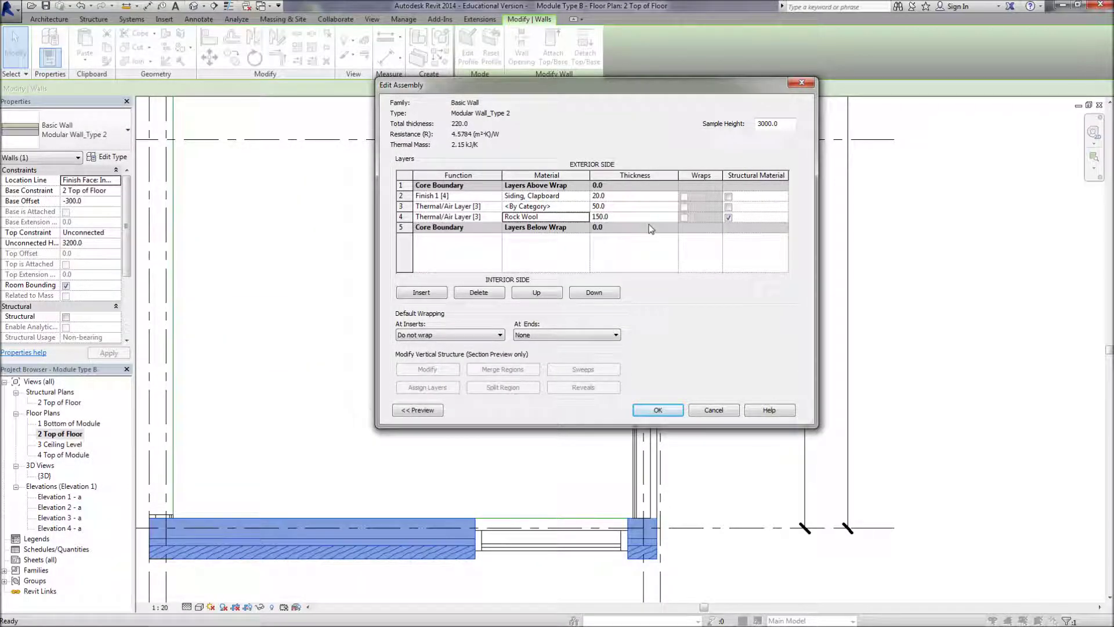
Set the Rock Wool layer's thickness to 250 mm and clear its structural material designation
left_click(624, 218)
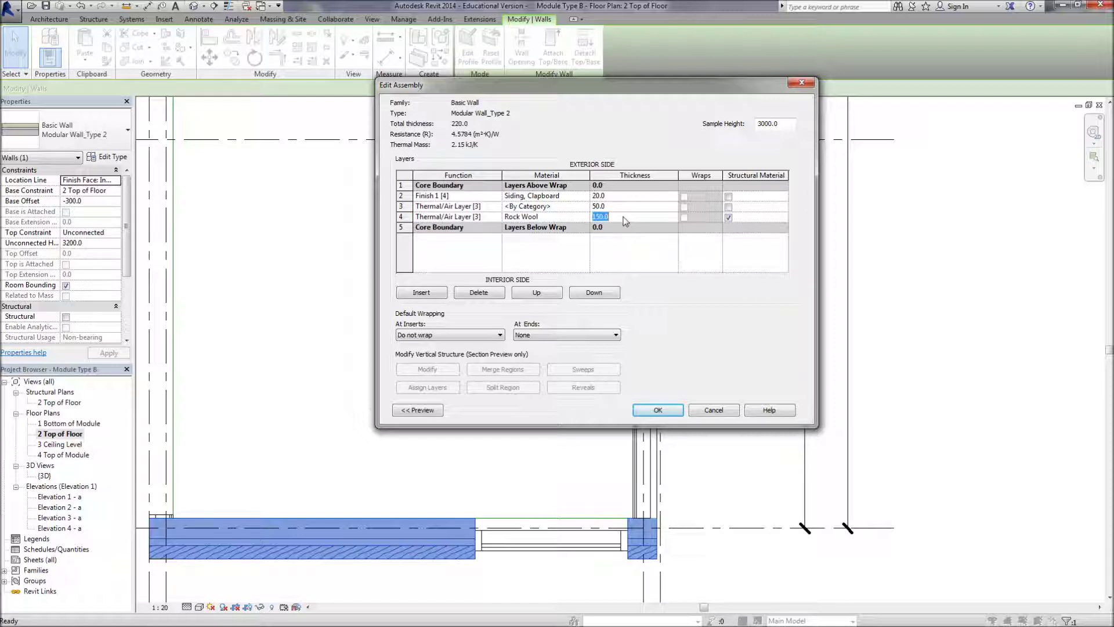
type("250")
left_click(729, 215)
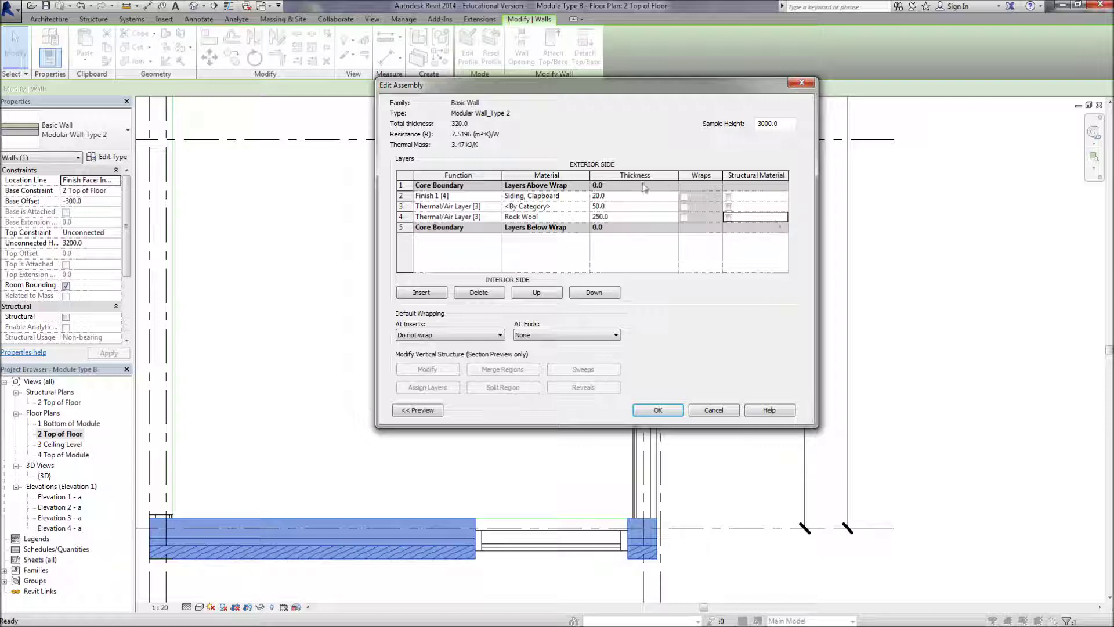
Insert a new layer on the interior side of the Rock Wool layer and set its function to Finish 1 [4]
left_click(429, 300)
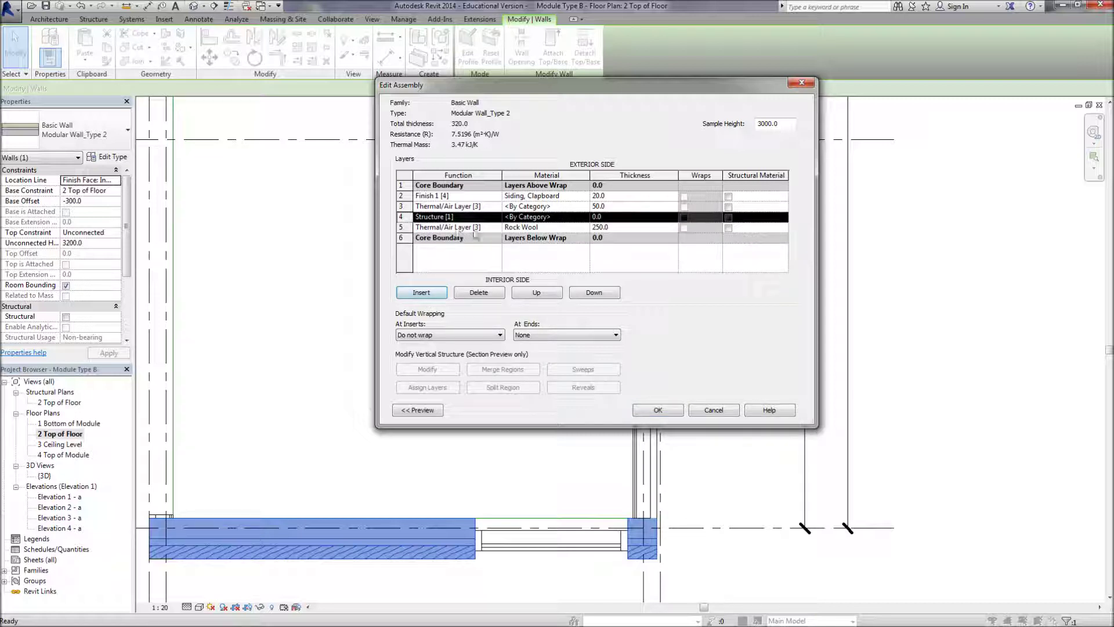
left_click(594, 292)
left_click(495, 230)
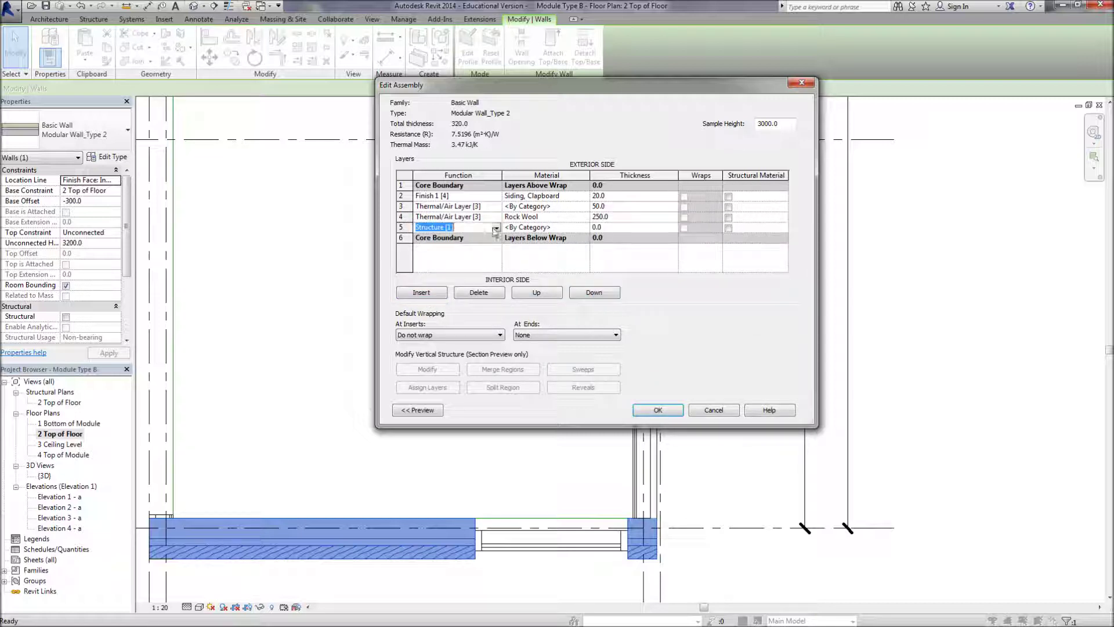
left_click(496, 228)
left_click(462, 266)
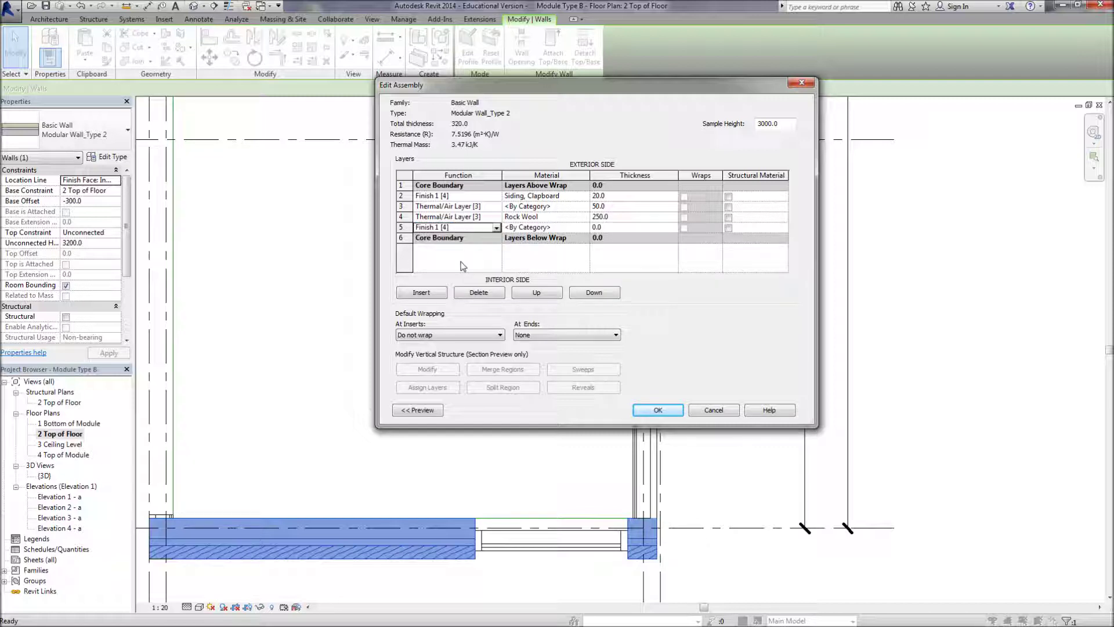
Give the new interior finish layer the Gypsum Wall Board material and a thickness of 12.5 mm
left_click(574, 228)
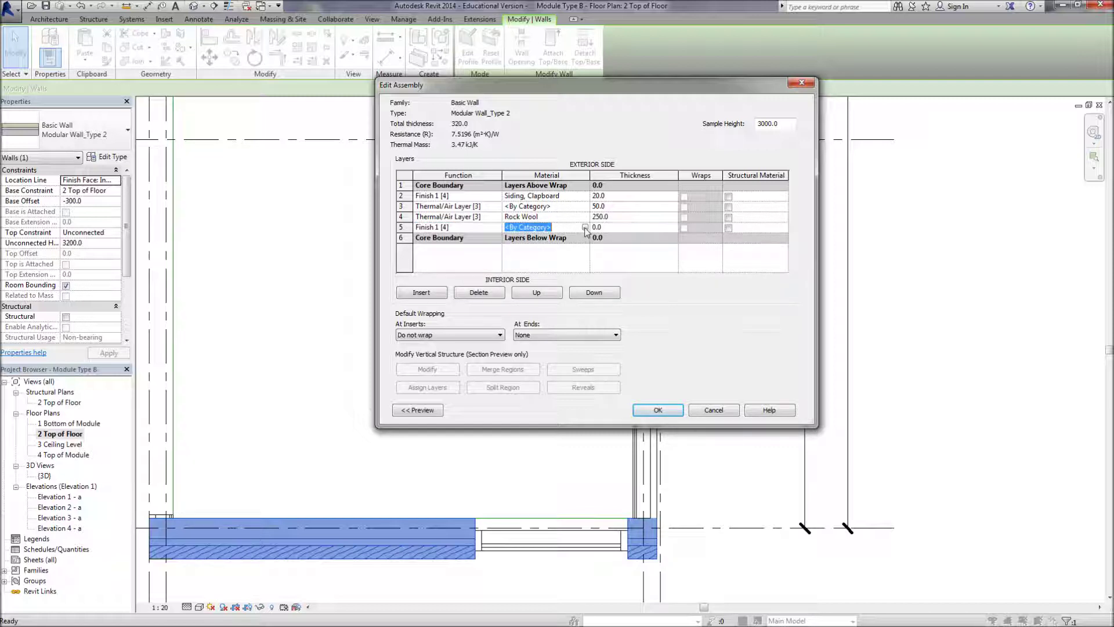
left_click(585, 227)
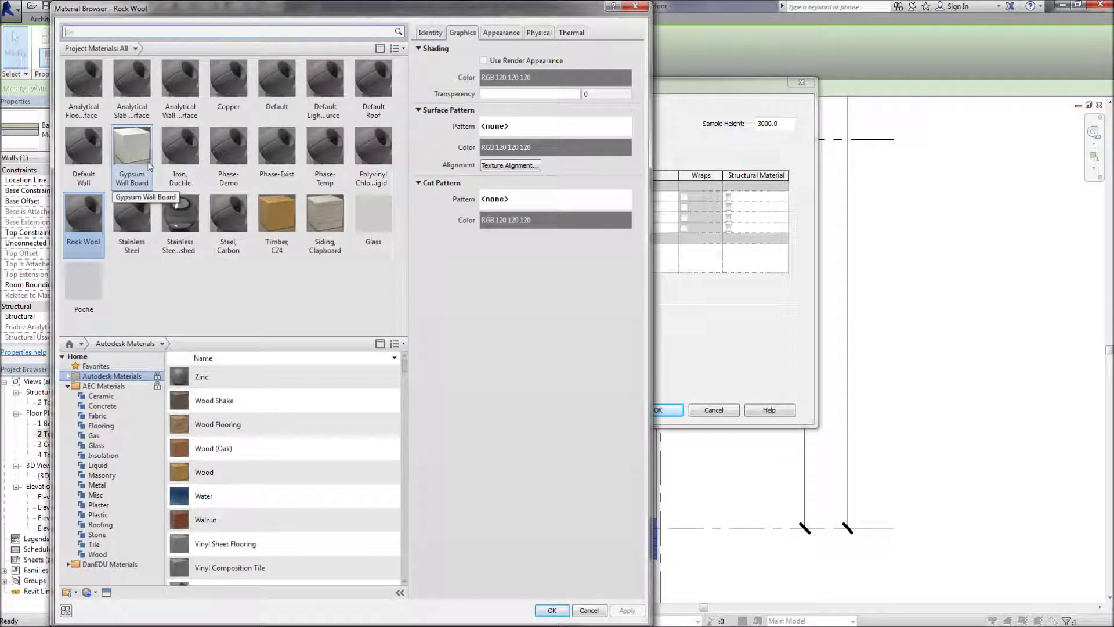
double_click(132, 147)
left_click(638, 230)
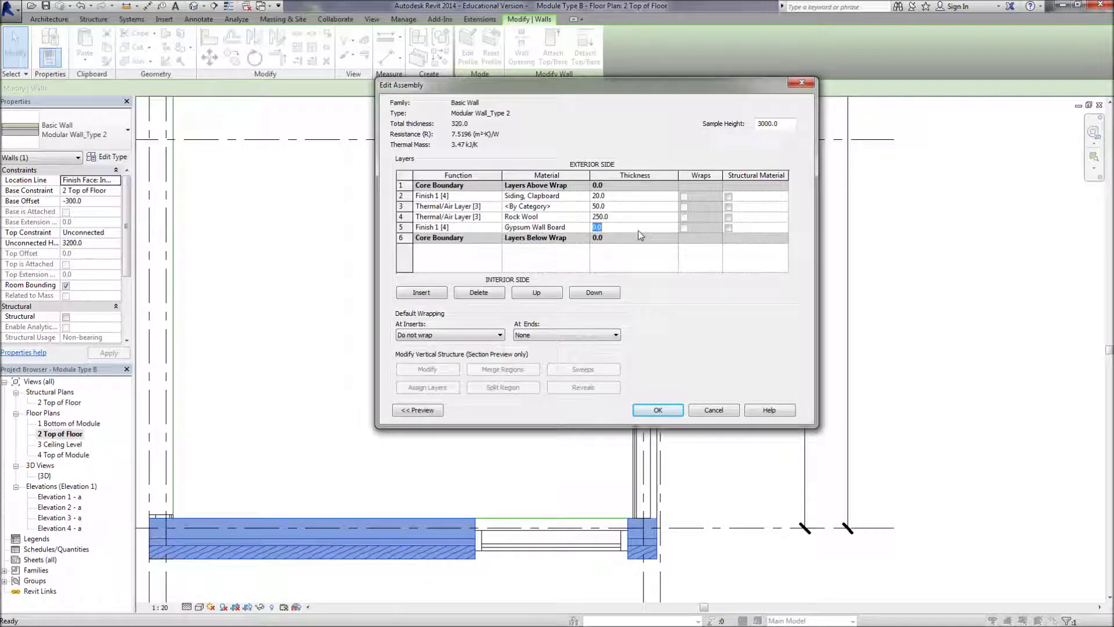
type("12.5")
Confirm the Modular Wall_Type 2 assembly and its type properties, and deselect the wall
left_click(659, 410)
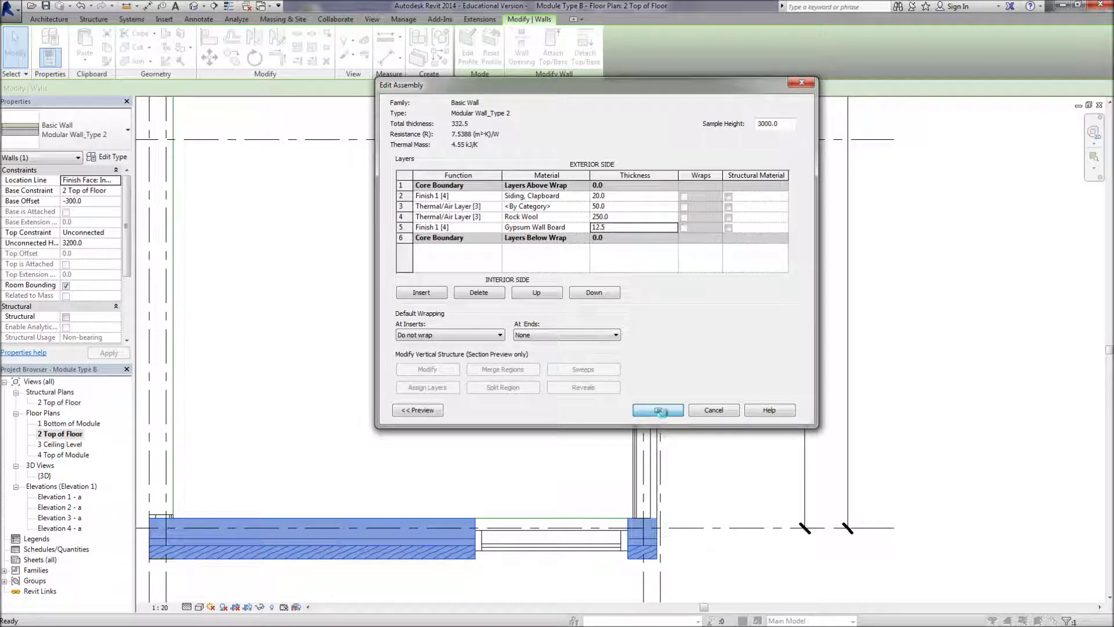
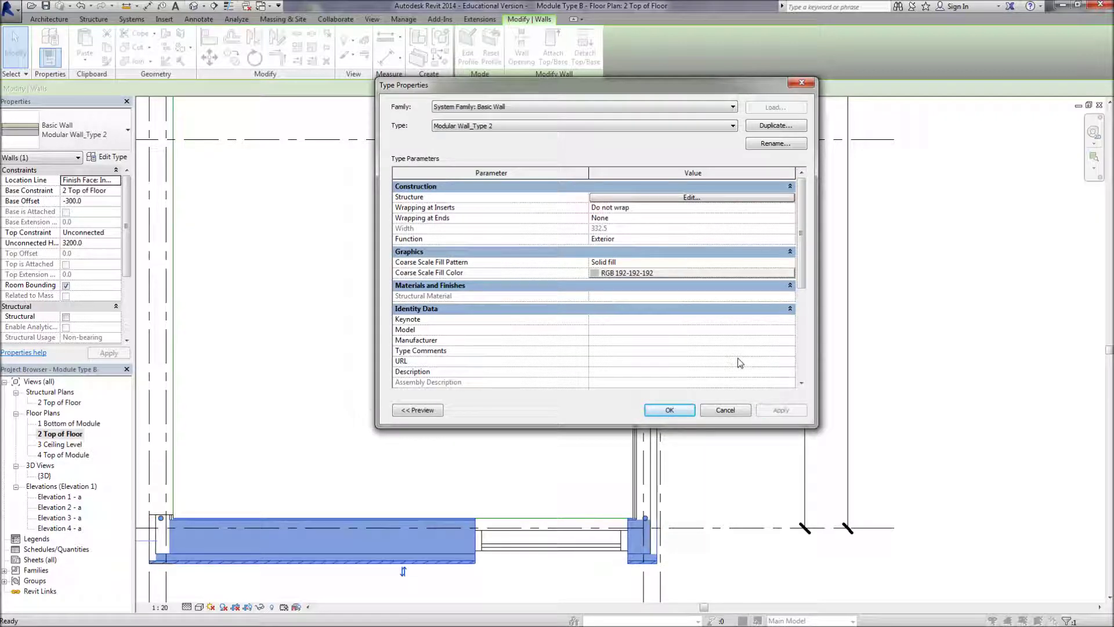
left_click(683, 410)
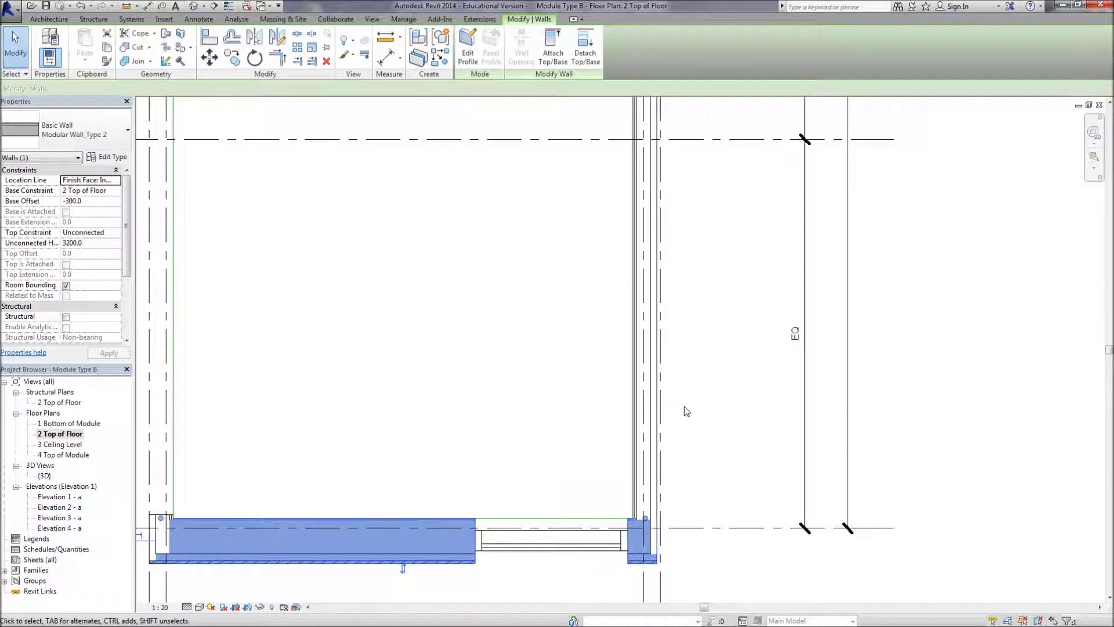
key("Escape")
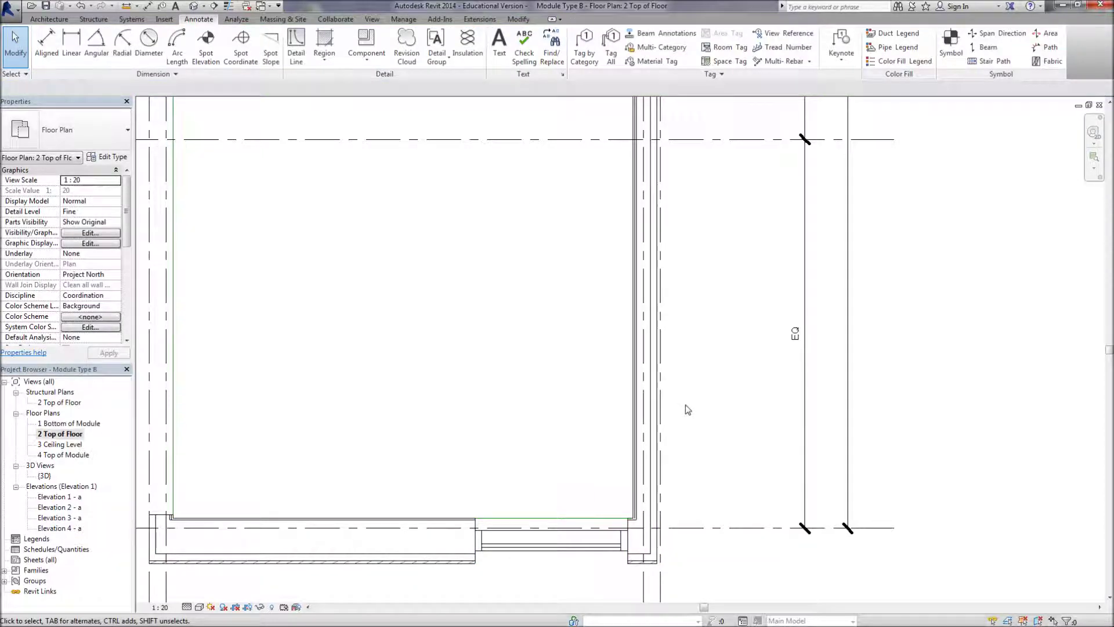
Measure the distance from the horizontal grid line to the interior face of the exterior wall beside the window
scroll(685, 405, "down", 3)
middle_click_drag(696, 343, 505, 609)
scroll(528, 412, "up", 3)
scroll(528, 412, "up", 2)
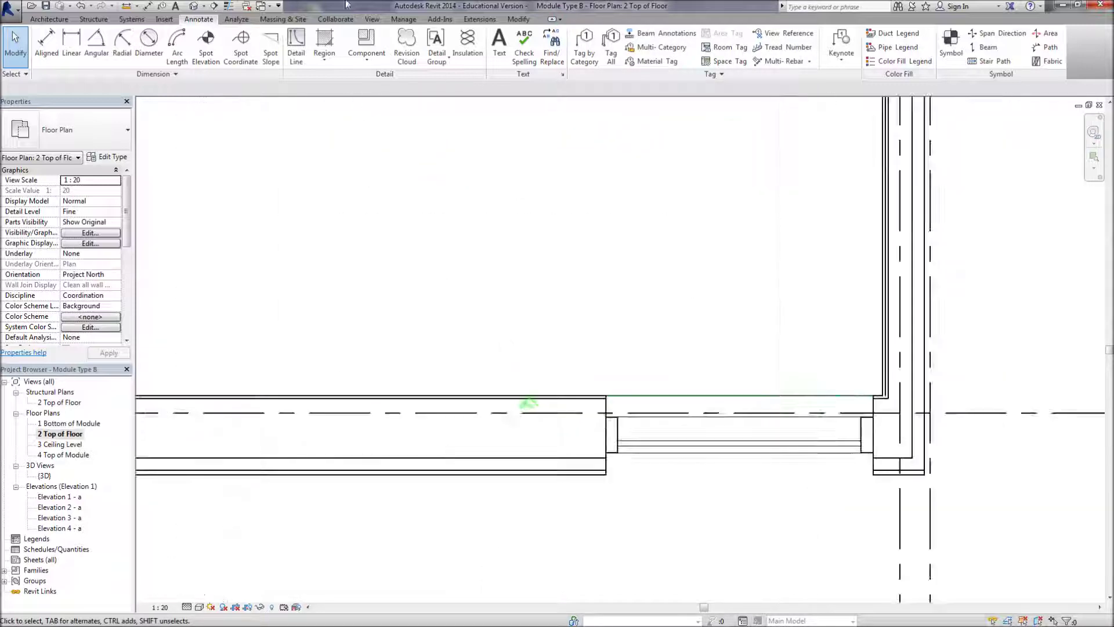
left_click(518, 20)
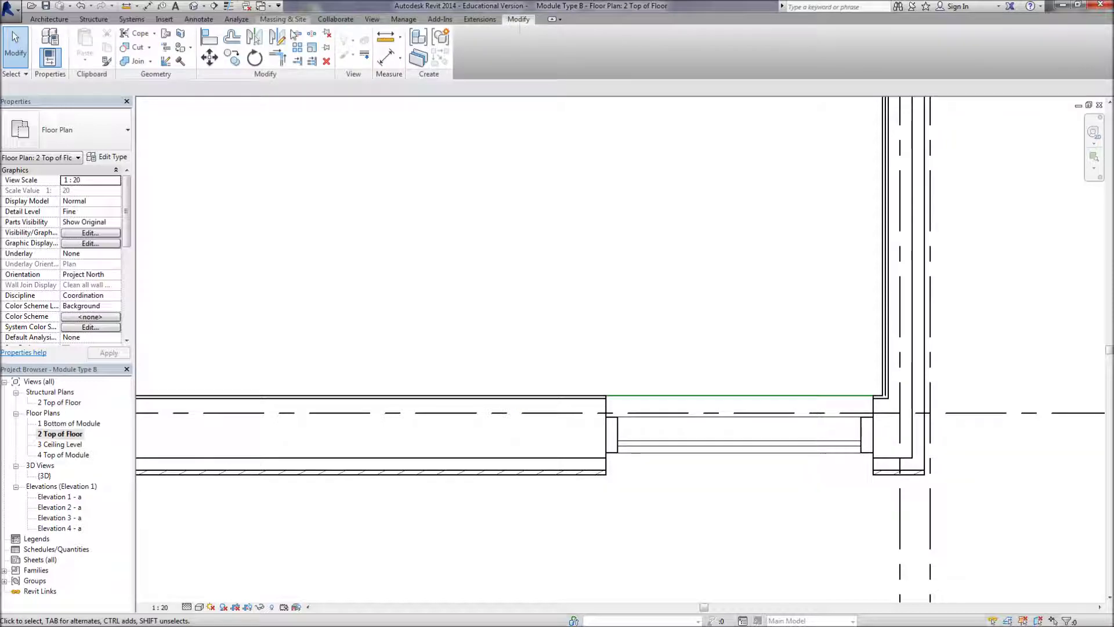
left_click(385, 37)
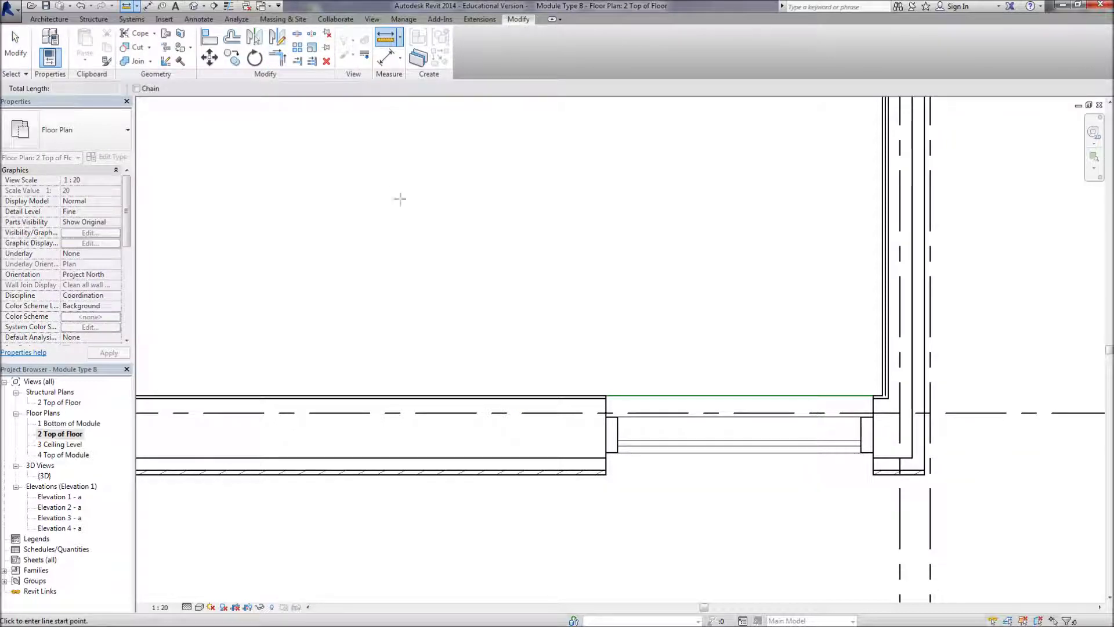
left_click(503, 413)
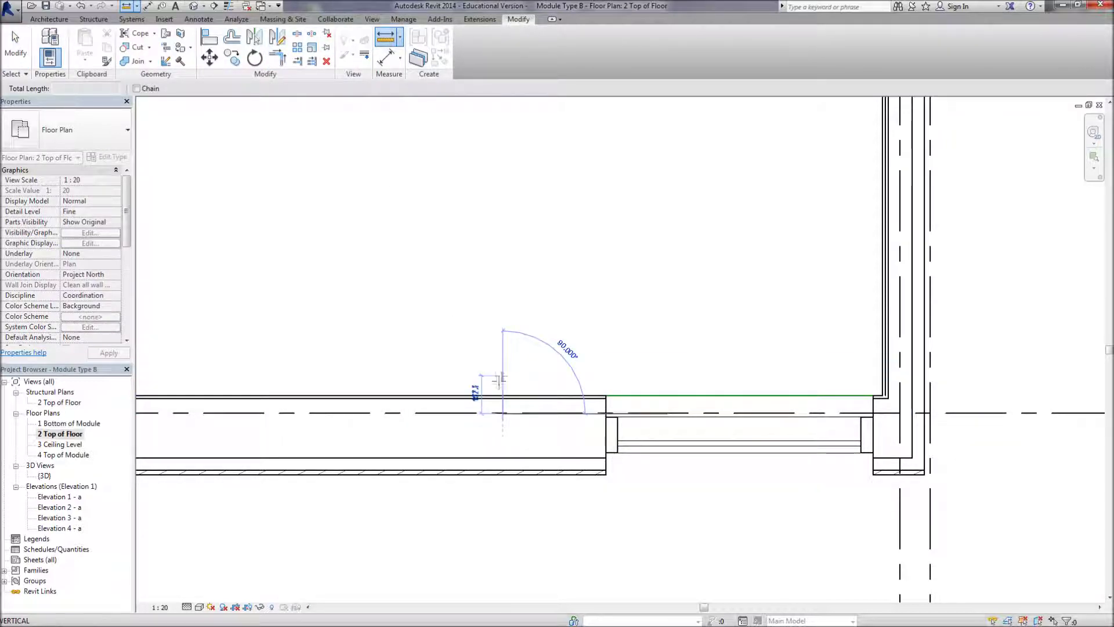
left_click(503, 397)
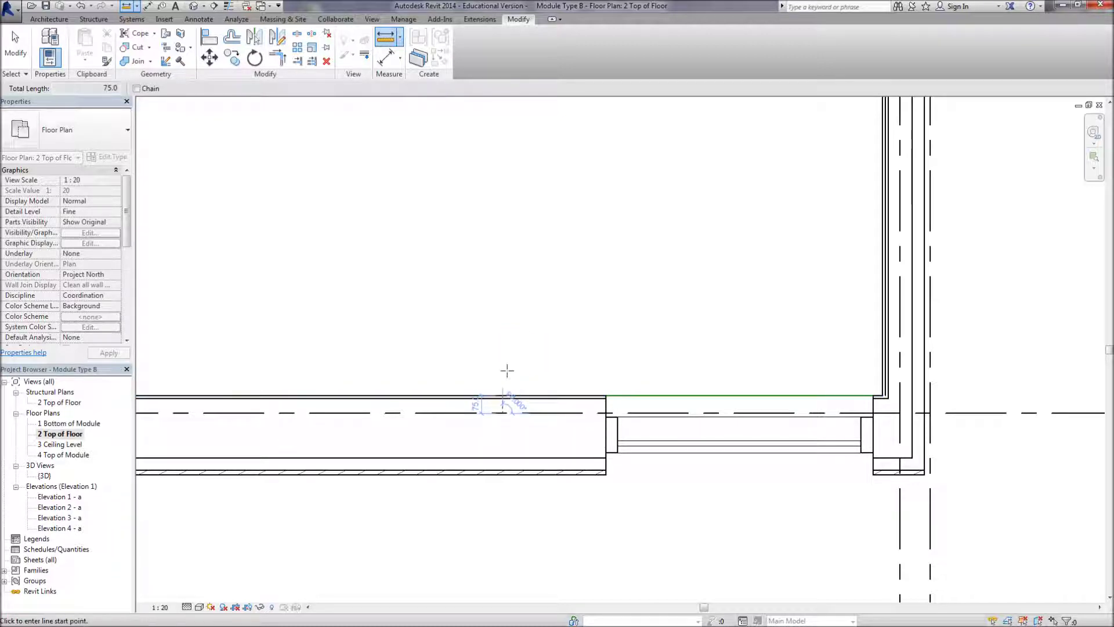
Measure the distance between the interior face of the opposite exterior wall, near the entrance door, and its grid line
middle_click_drag(507, 369, 552, 266)
scroll(517, 298, "up", 5)
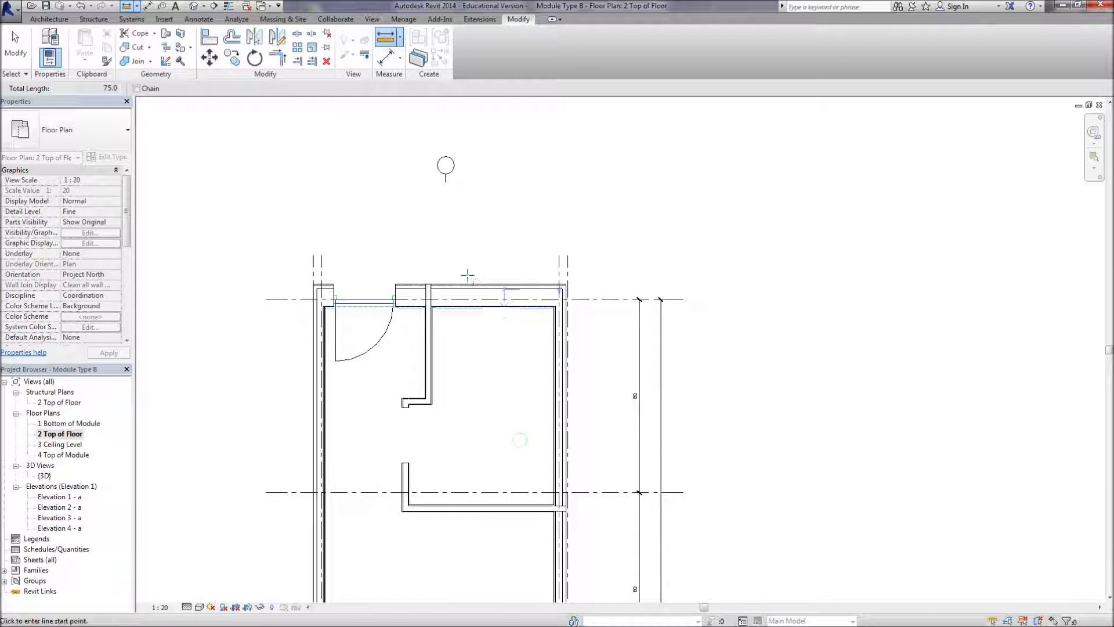
scroll(467, 279, "up", 2)
scroll(490, 377, "up", 4)
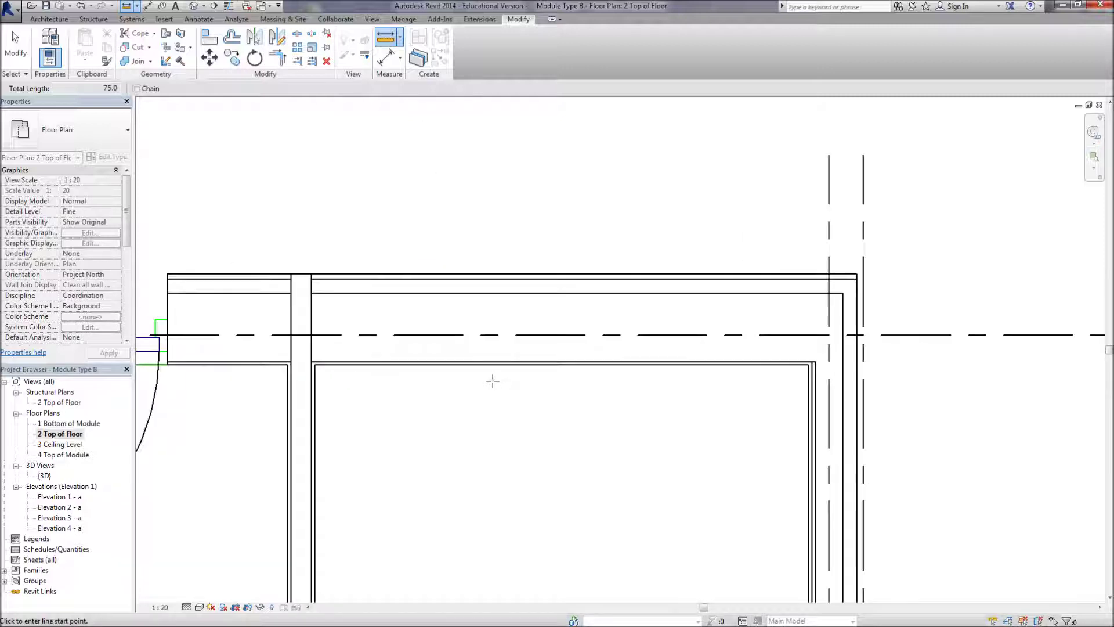
left_click(492, 366)
scroll(664, 318, "up", 1)
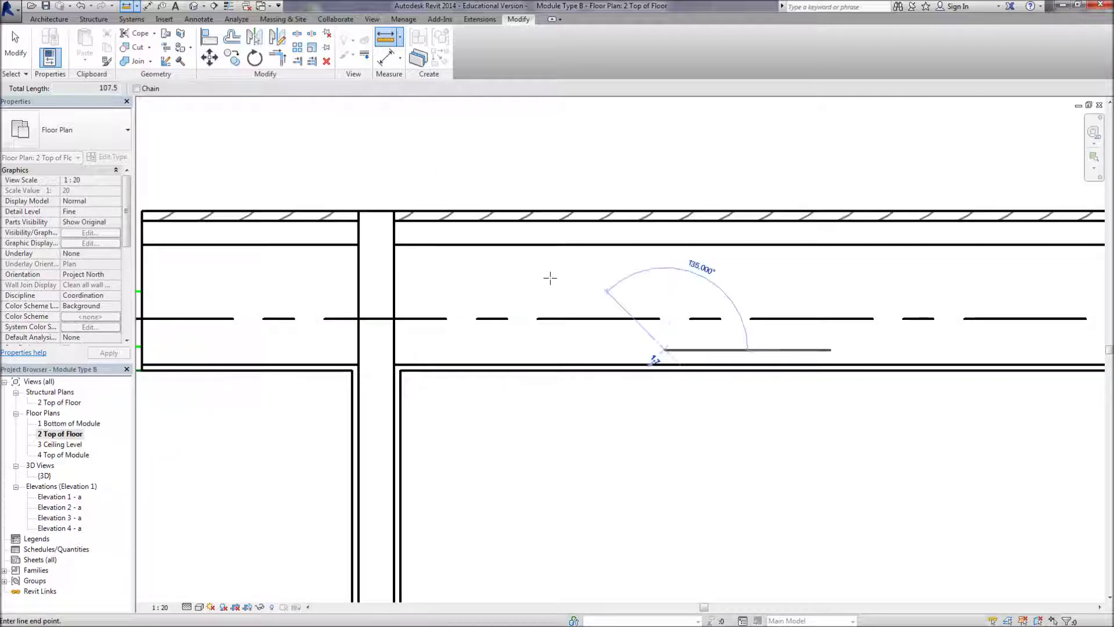
key("Escape")
key("Escape")
Place an aligned dimension between the grid line and the interior face of the exterior wall near the entrance door
left_click(387, 58)
left_click(698, 320)
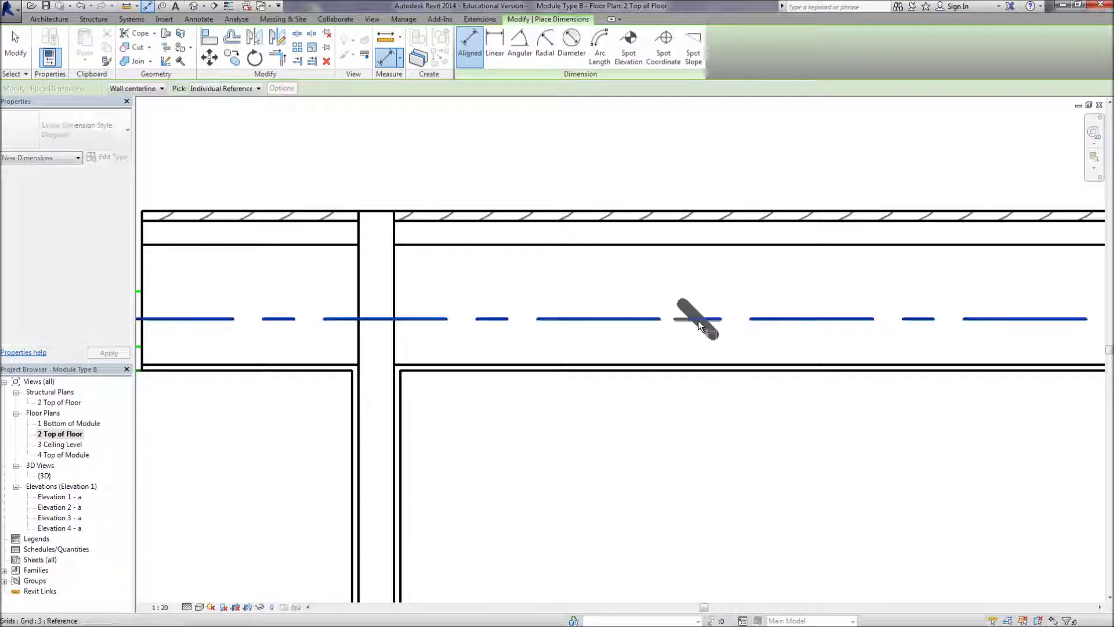
left_click(698, 370)
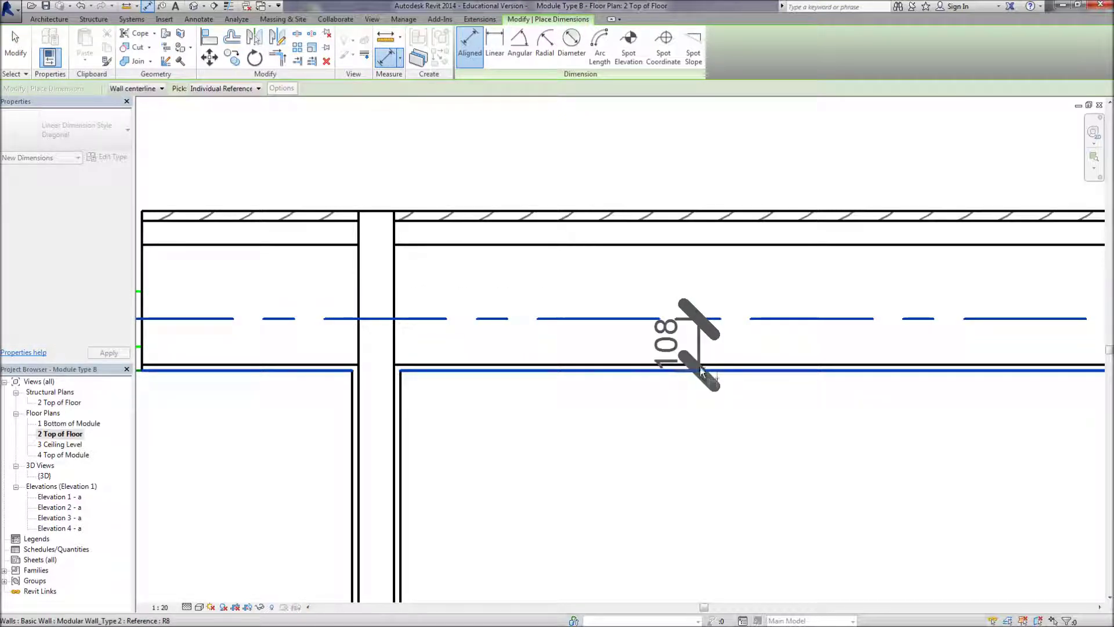
left_click(705, 356)
key("Escape")
Set the distance from the grid line to the interior face of the Modular Wall_Type 2 exterior wall to 75 mm and remove the dimension
left_click(724, 371)
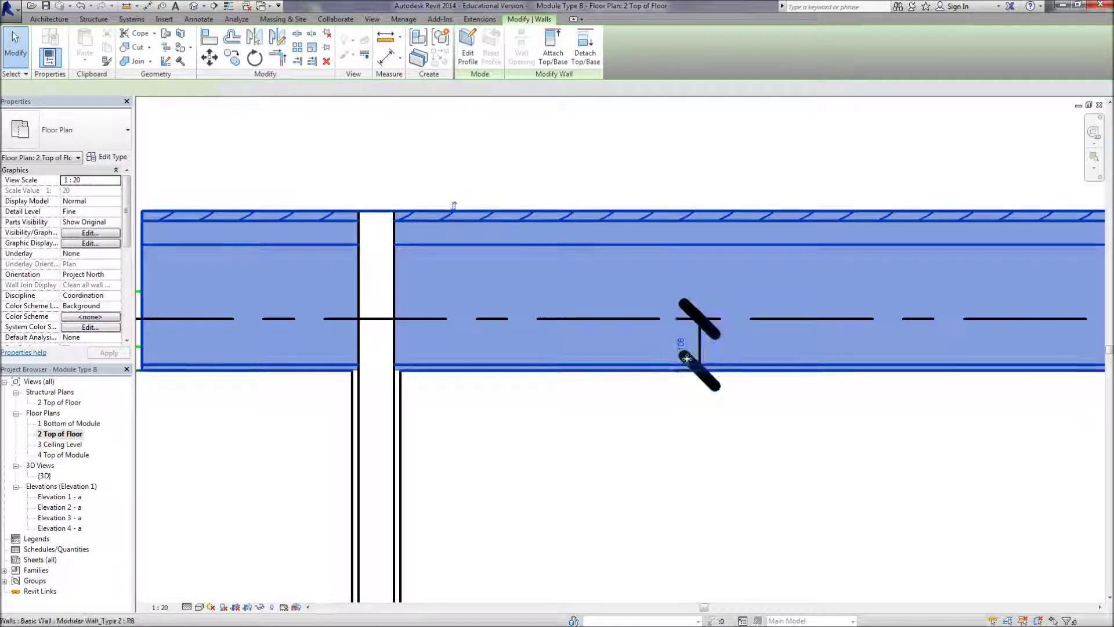
left_click(683, 345)
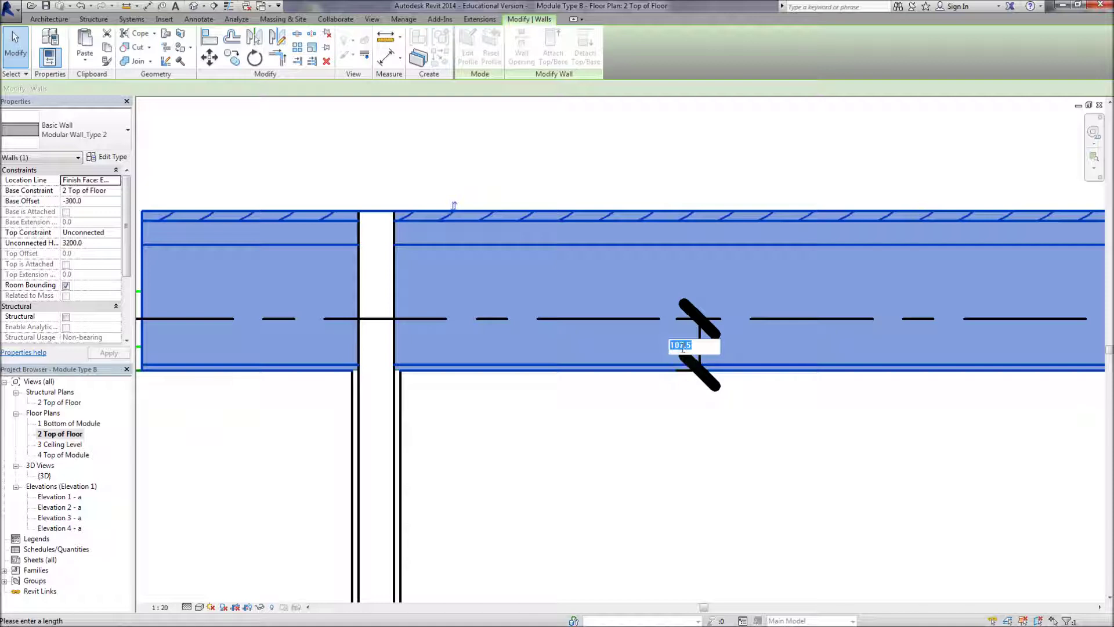
type("75")
key("Return")
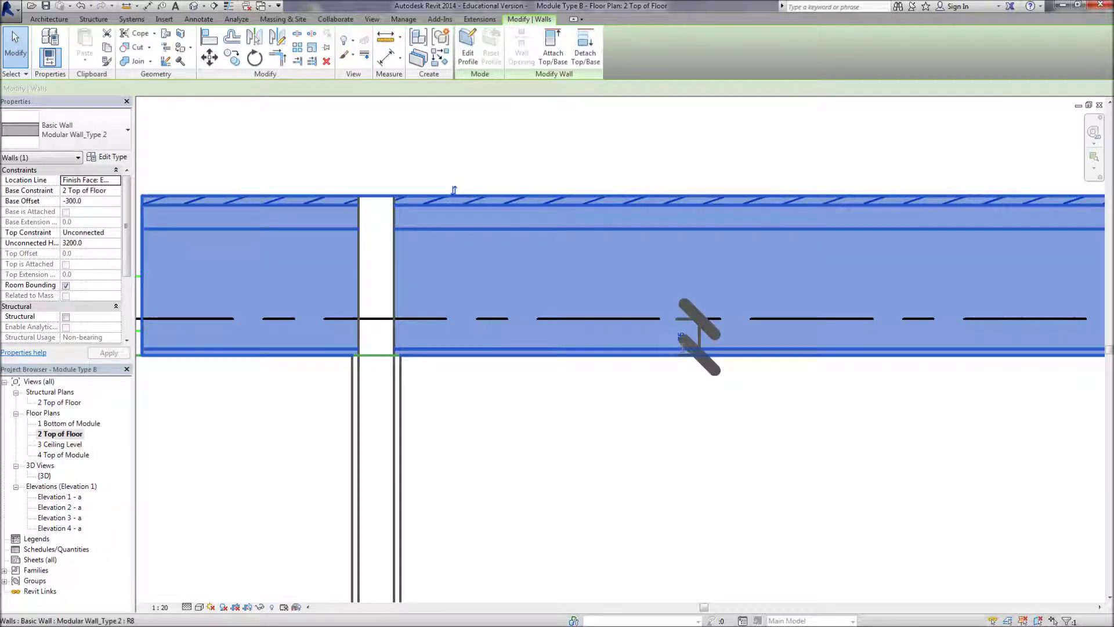
left_click(680, 393)
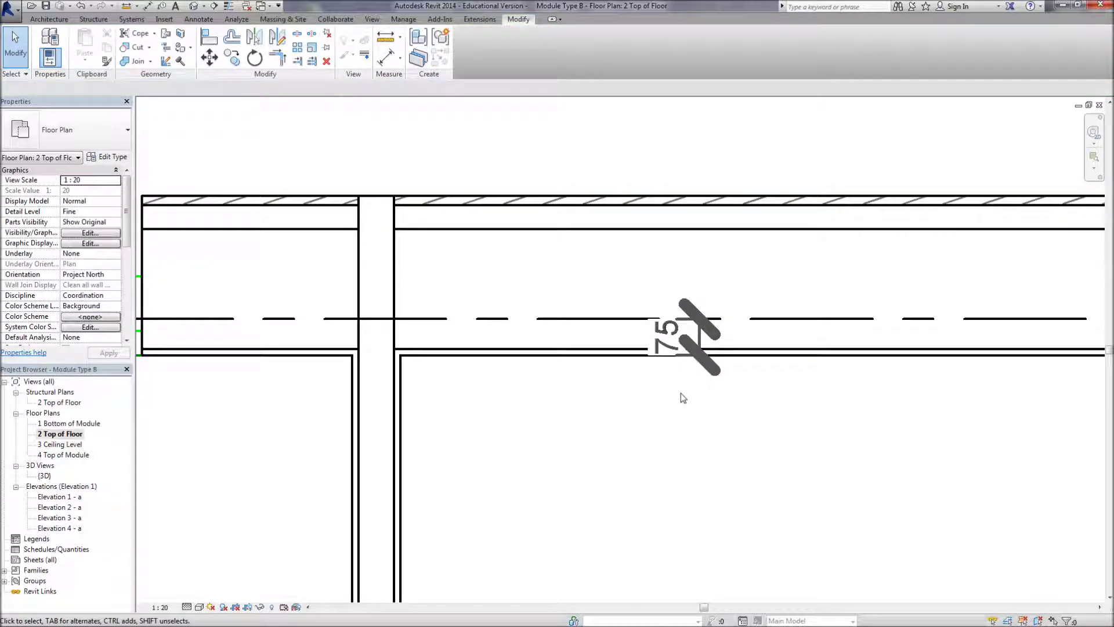
left_click(691, 351)
key("Escape")
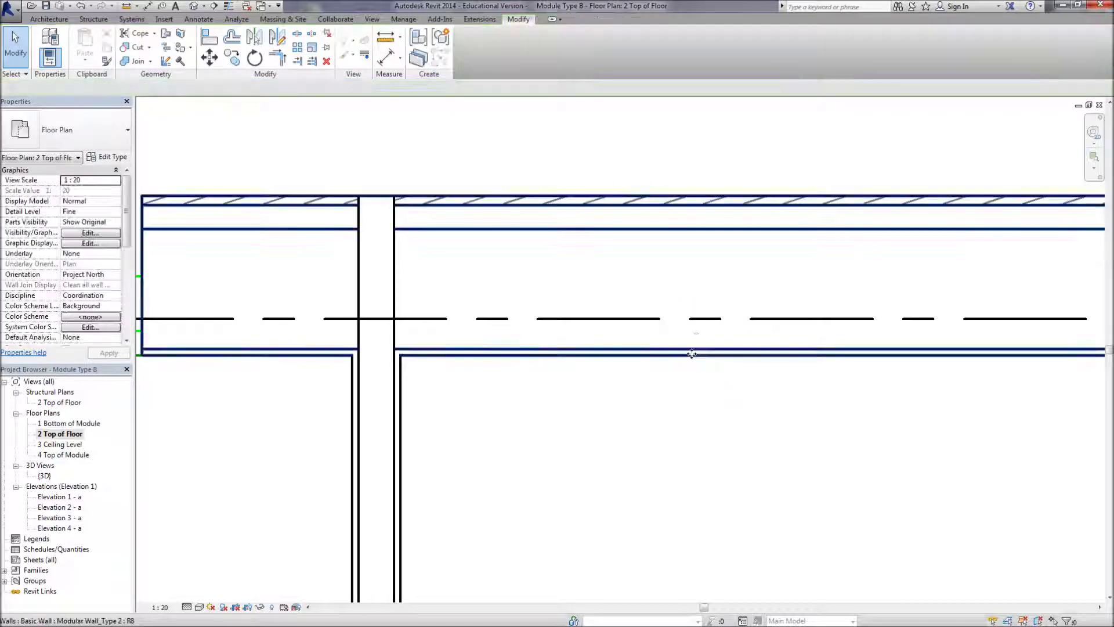
Edit the structure of the Modular Wall-Interior partition beside the lower door, changing its core layer's function to Thermal/Air Layer [3]
scroll(723, 461, "down", 5)
middle_click_drag(716, 415, 666, 249)
middle_click_drag(661, 417, 632, 199)
mouse_move(616, 342)
middle_mouse_down()
mouse_move(614, 293)
mouse_move(604, 367)
middle_mouse_up()
scroll(587, 340, "up", 5)
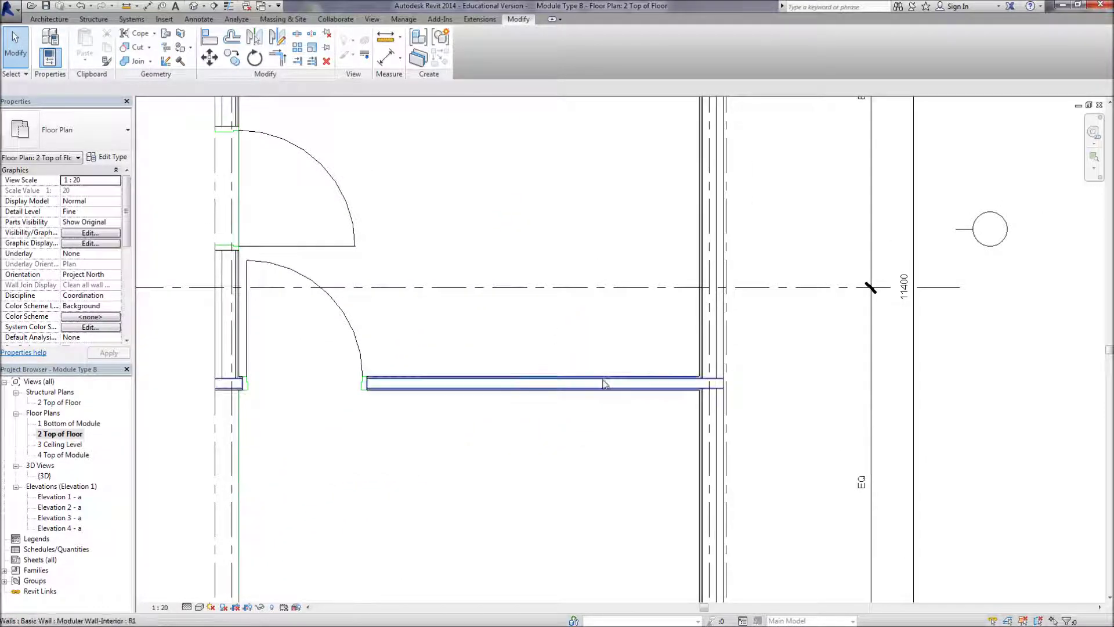
left_click(603, 382)
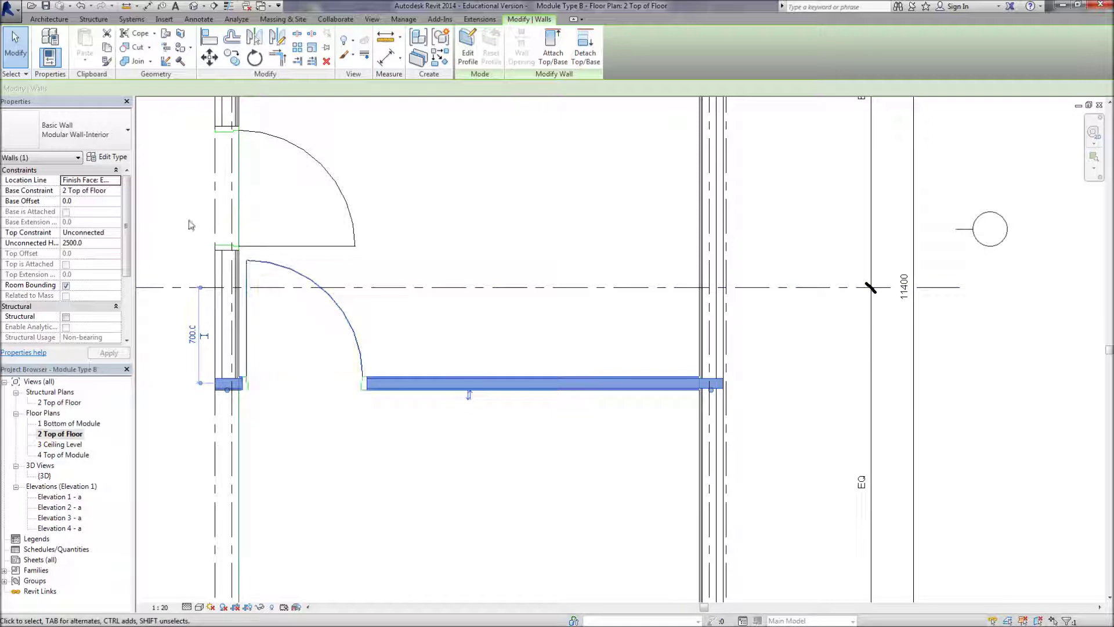
left_click(108, 157)
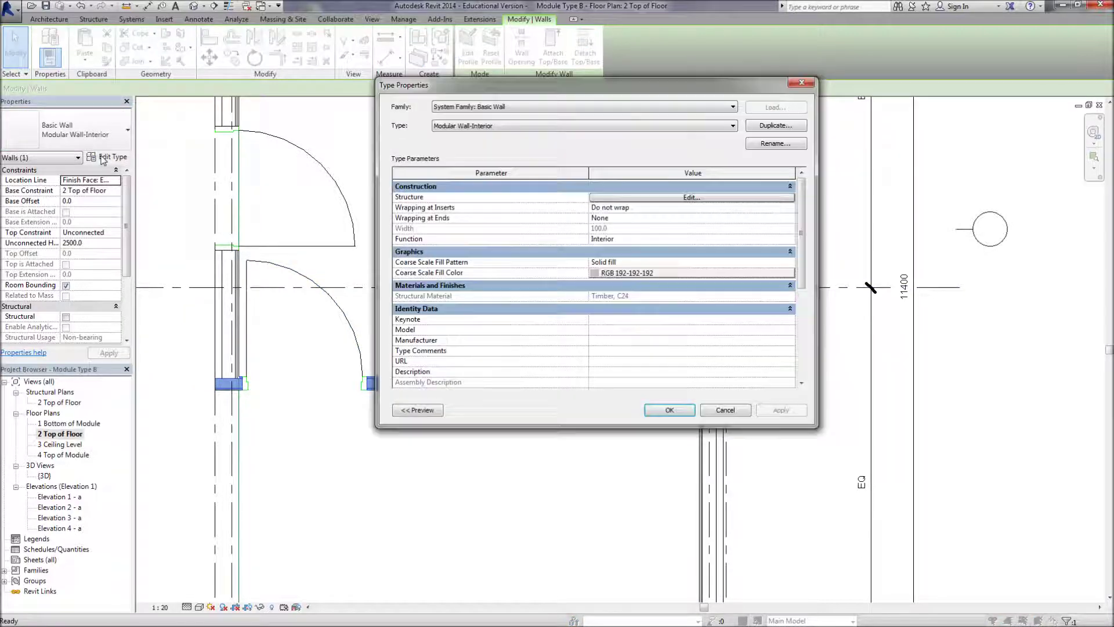
left_click(631, 197)
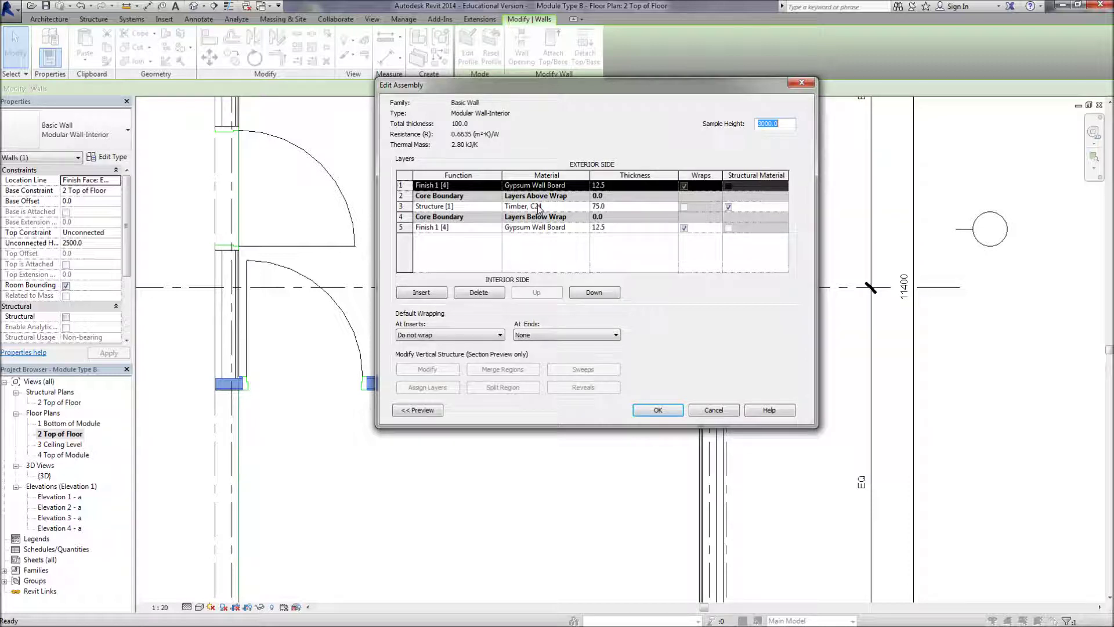
left_click(497, 209)
left_click(497, 210)
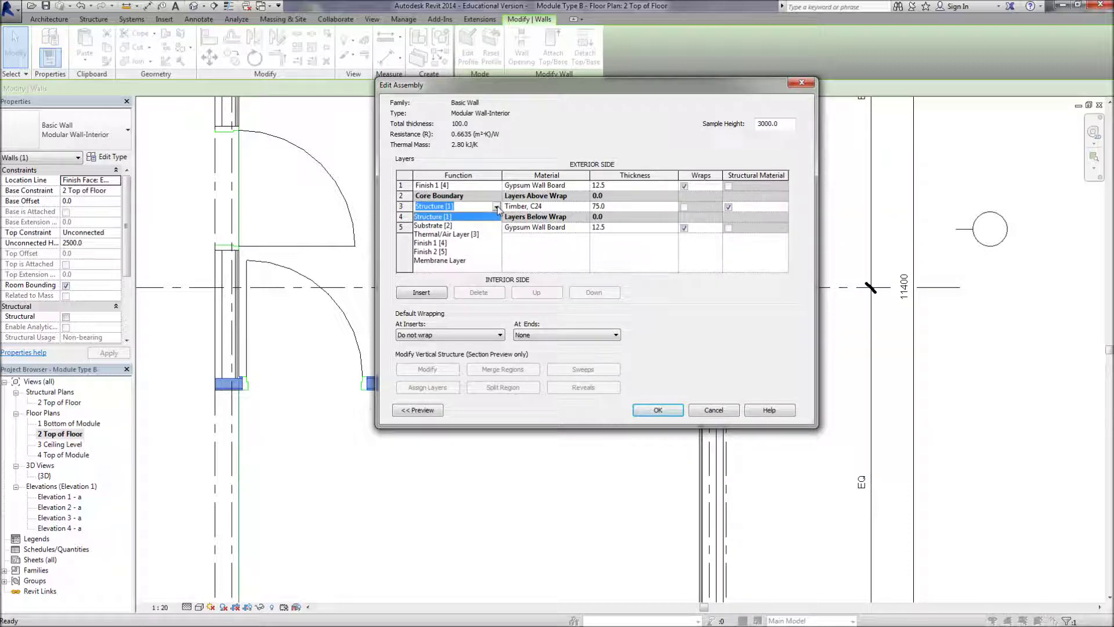
left_click(447, 234)
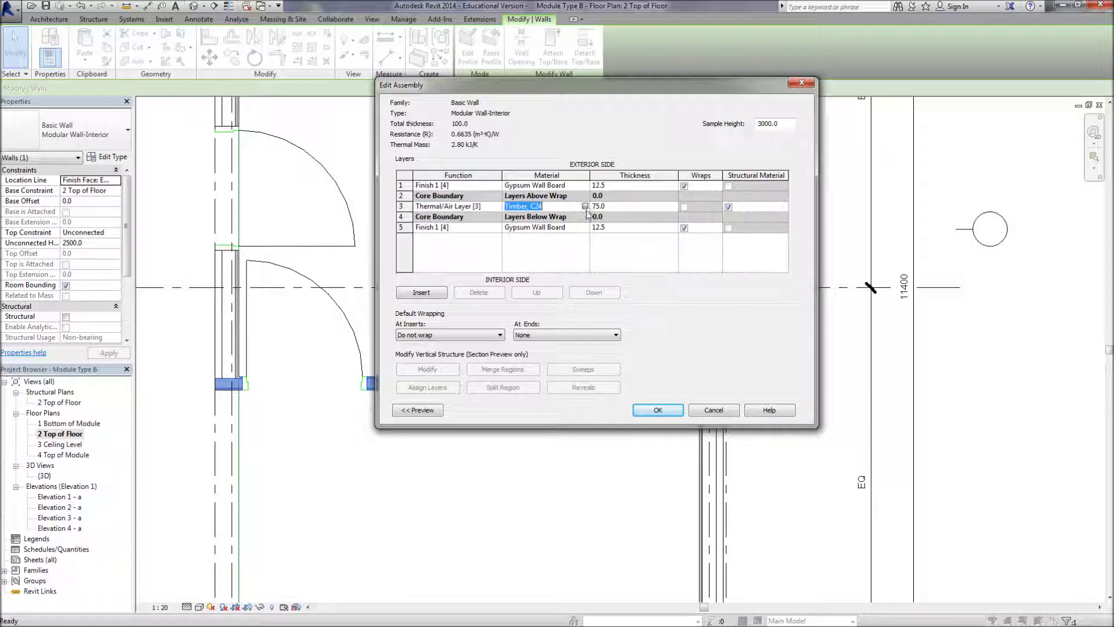
Try Rock Wool as the 75 mm core layer's material, replace it with Air from the material library, and confirm the assembly
left_click(584, 207)
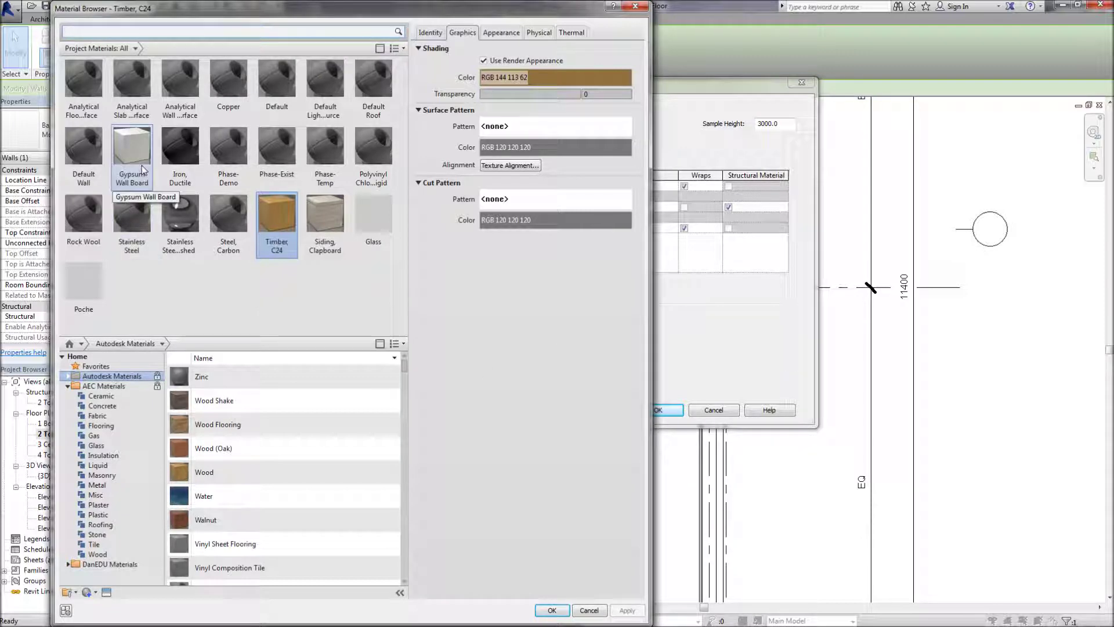
double_click(83, 215)
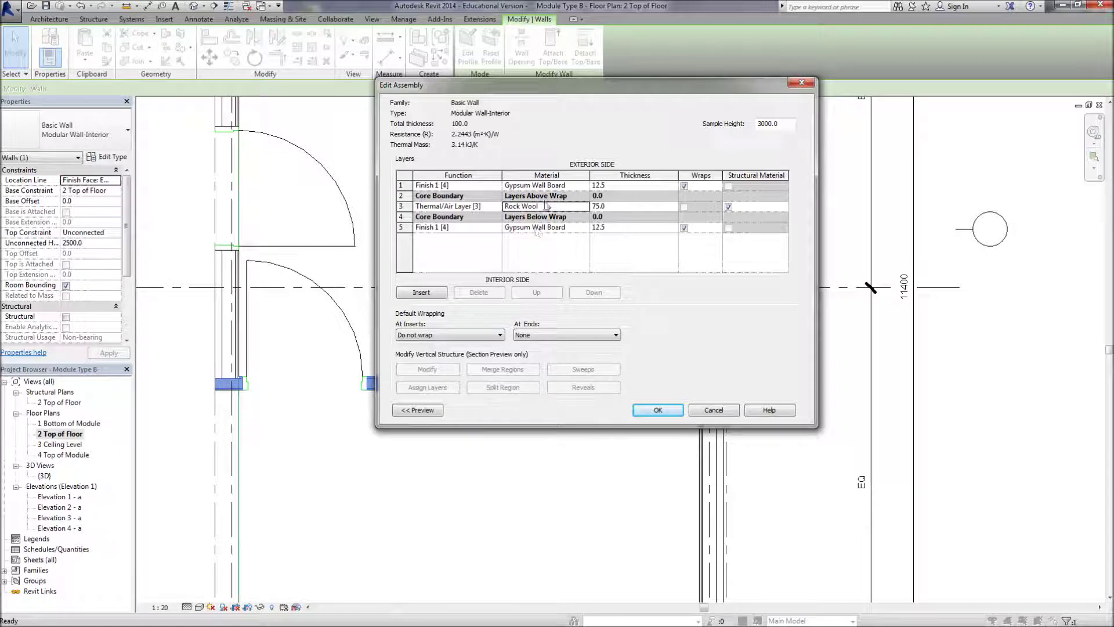
left_click(585, 206)
type("air")
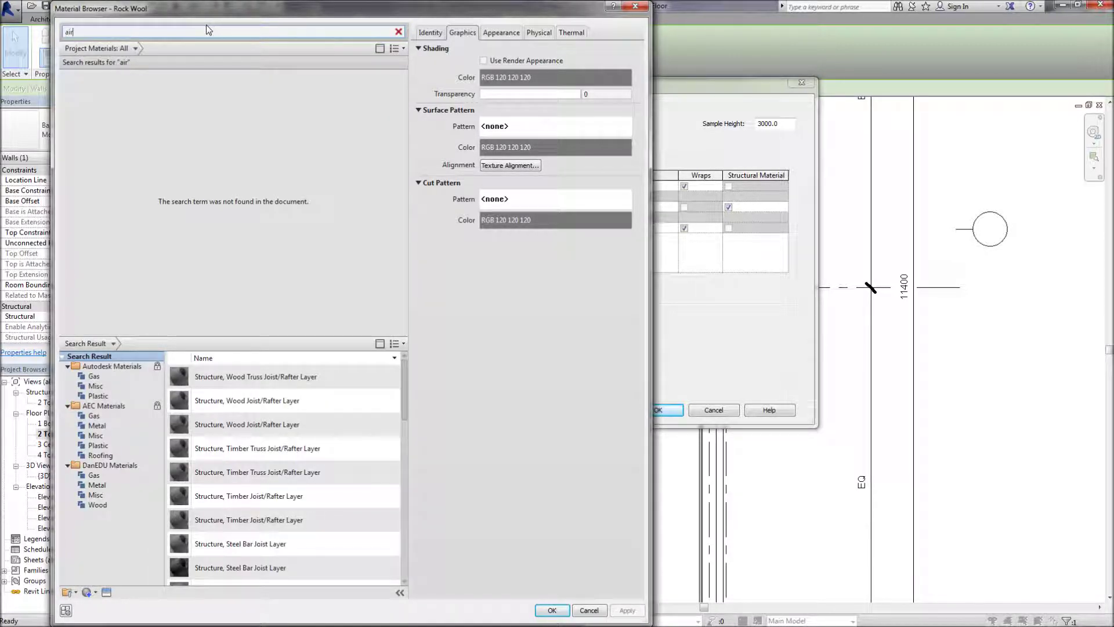
left_click_drag(405, 363, 384, 567)
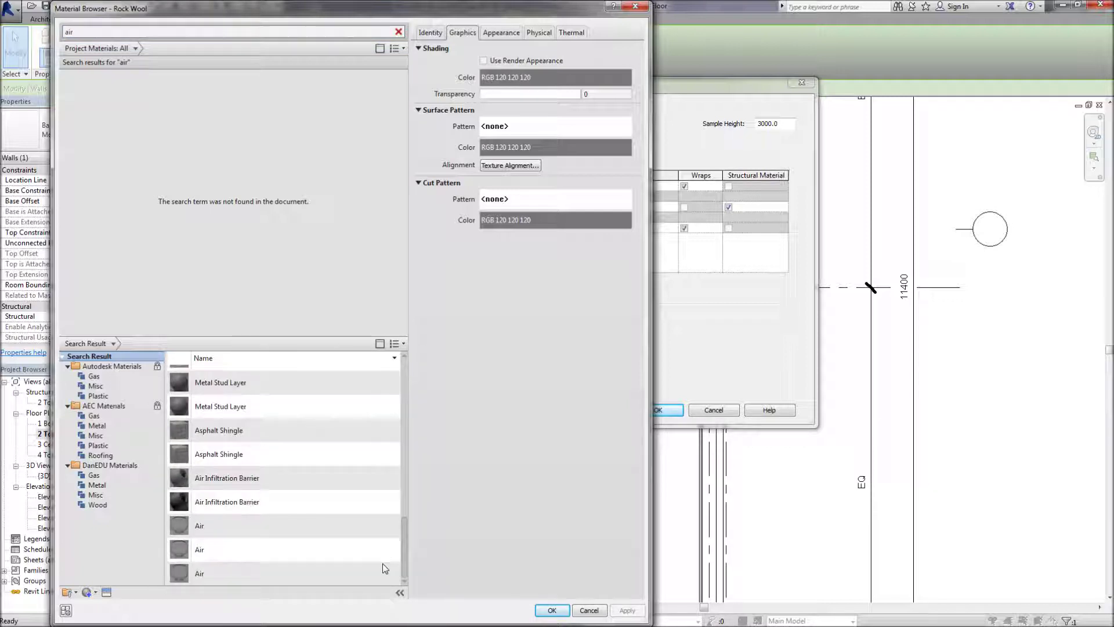
double_click(260, 533)
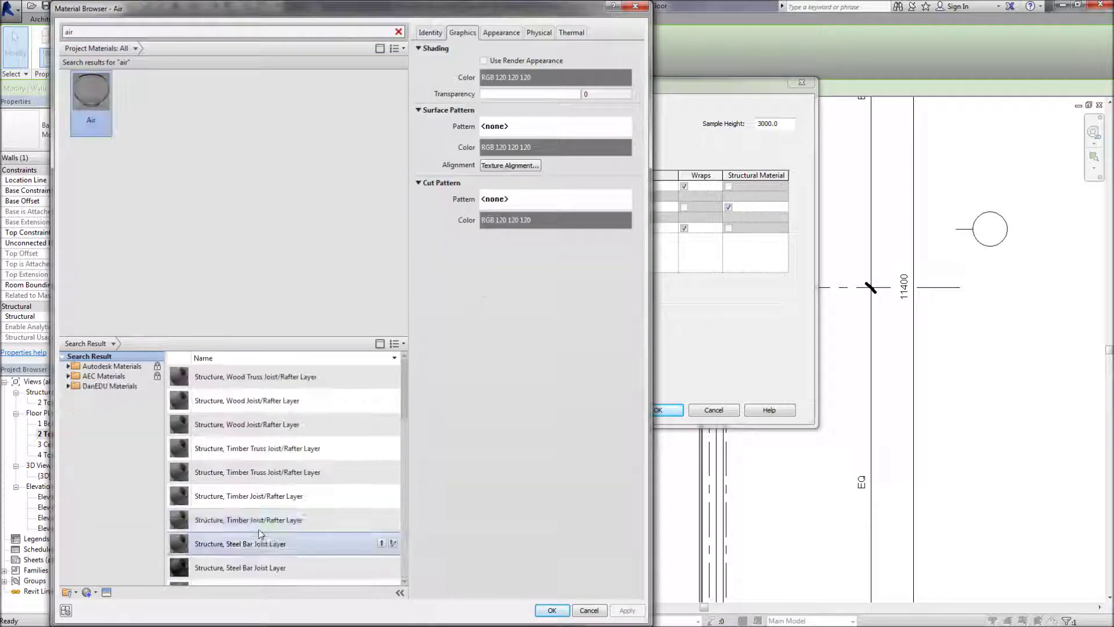
left_click(552, 610)
left_click(658, 410)
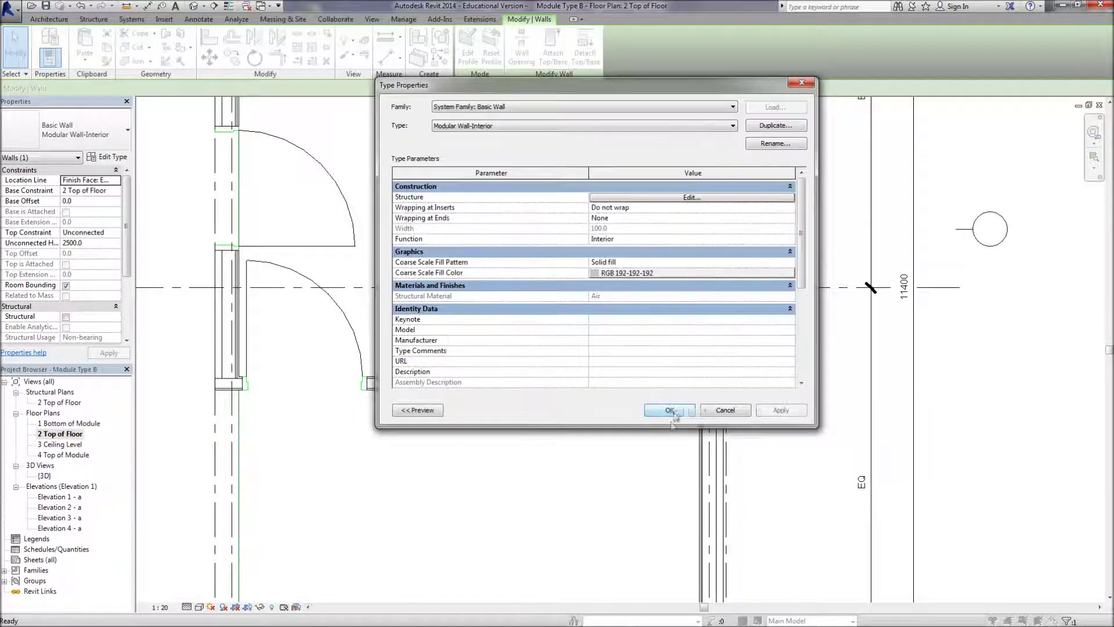
Clear the Structural Material designation from the interior wall's air layer and confirm the type changes
left_click(615, 199)
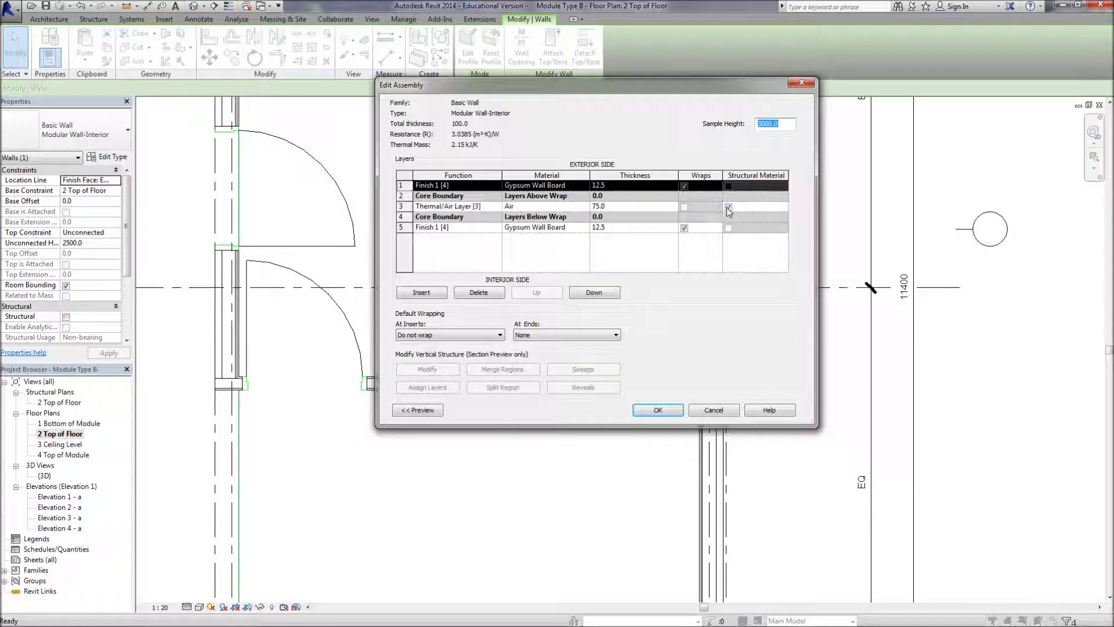
left_click(728, 208)
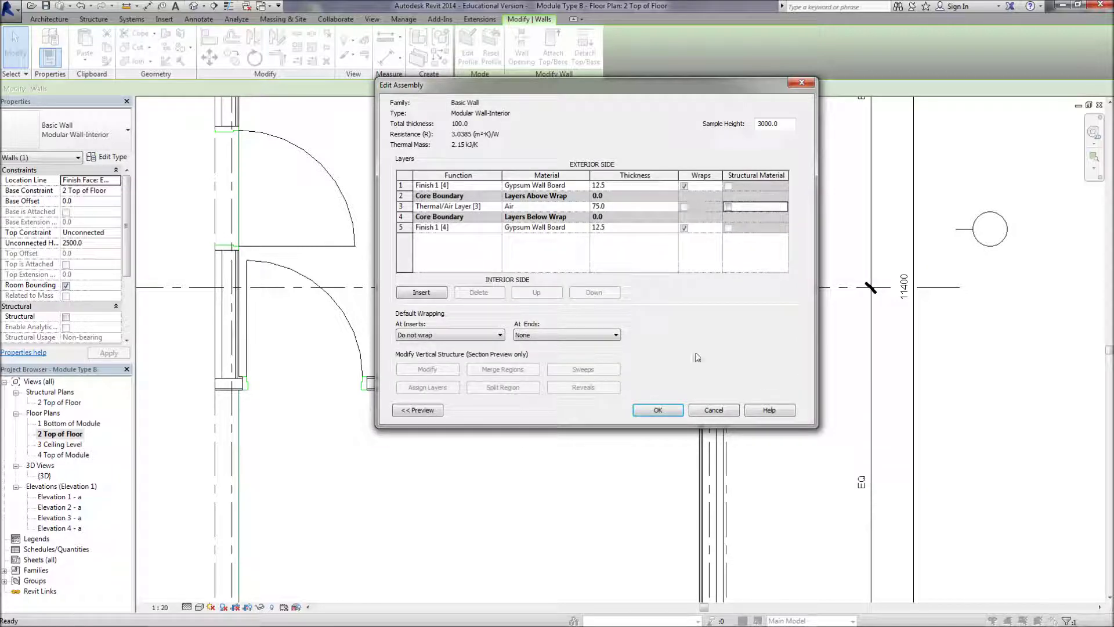
left_click(673, 410)
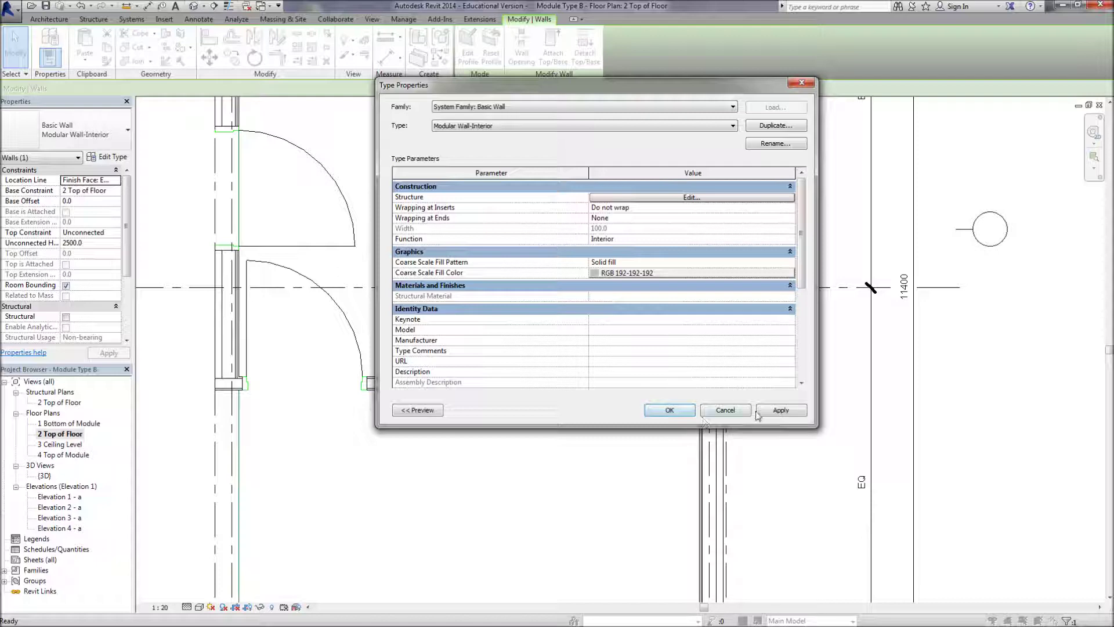
left_click(669, 410)
left_click(663, 427)
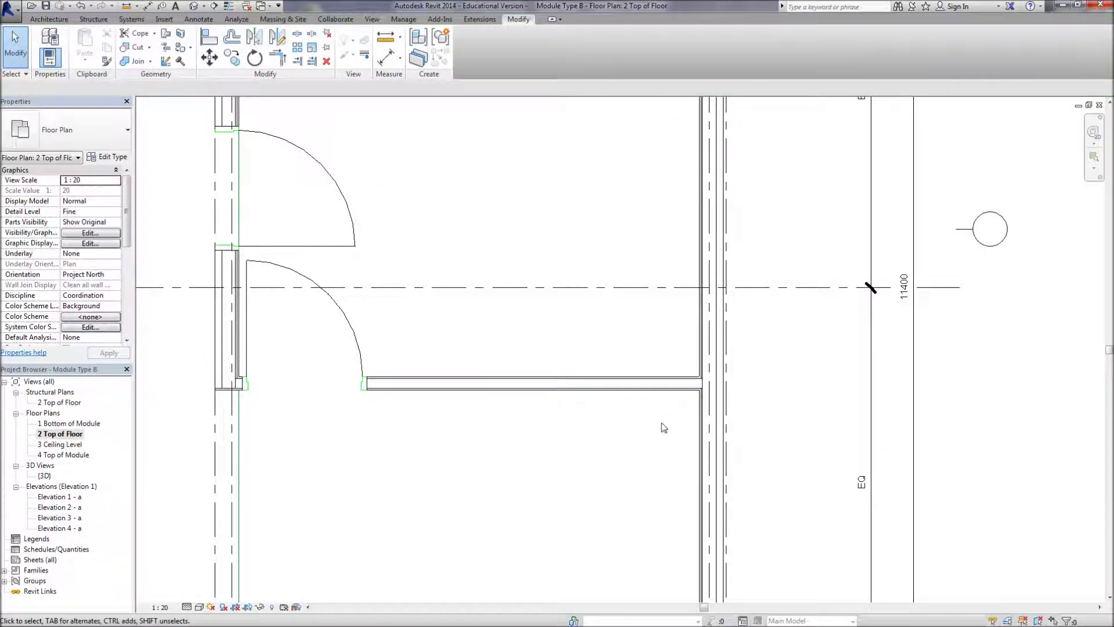
Examine the junction between the interior partition and the exterior wall, and the overall module floor plan
middle_click_drag(663, 426, 372, 248)
middle_click_drag(562, 391, 632, 200)
scroll(643, 320, "up", 4)
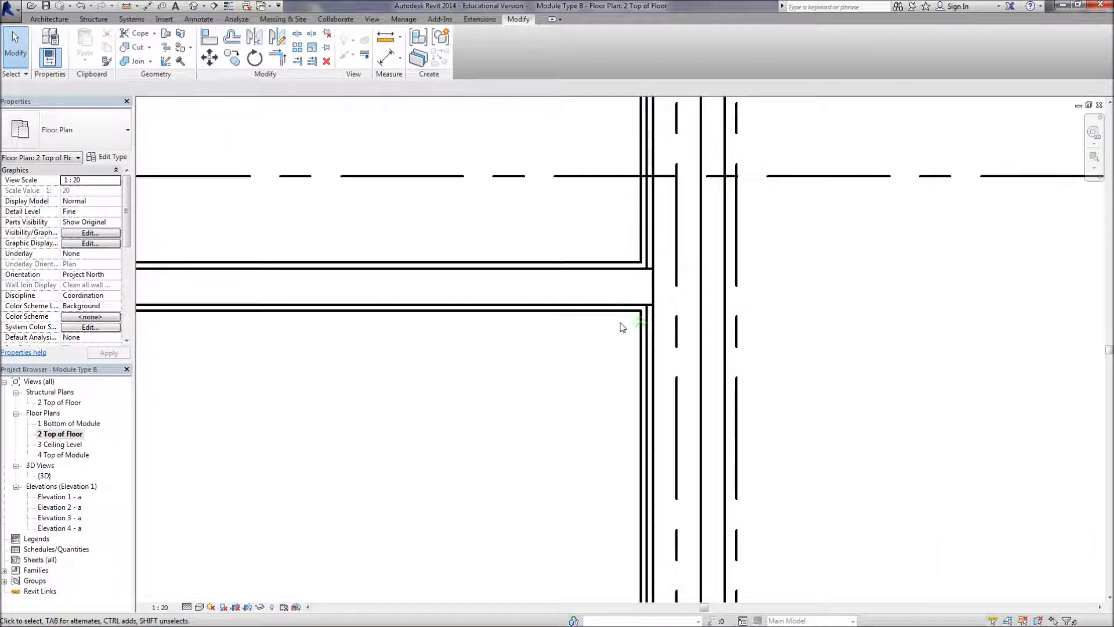
scroll(598, 410, "down", 3)
middle_click_drag(597, 410, 555, 340)
scroll(567, 348, "down", 3)
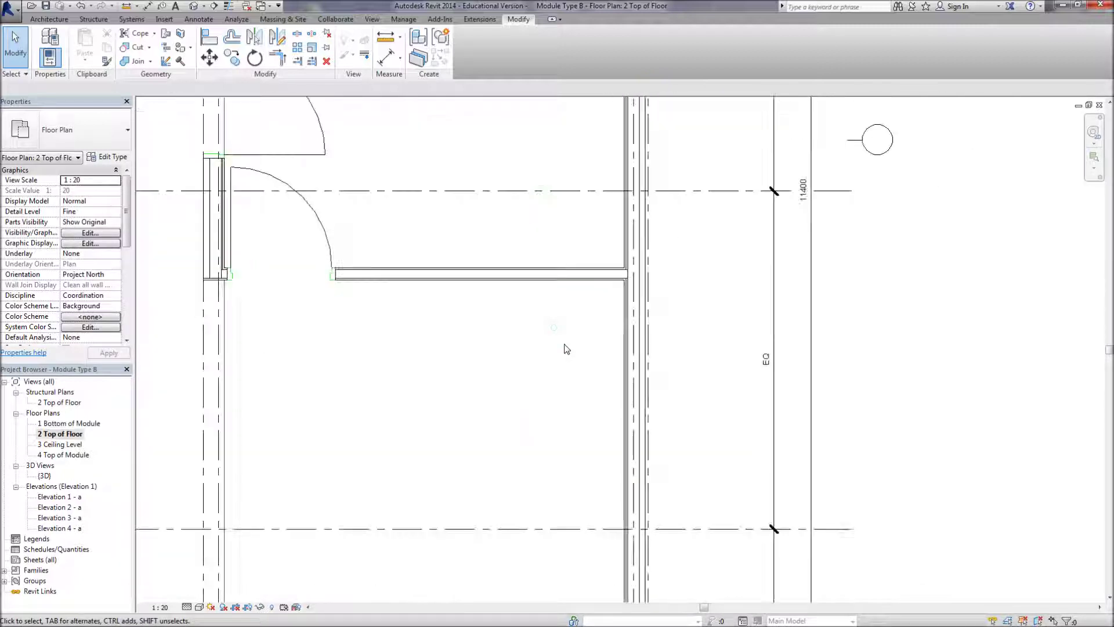
middle_click_drag(561, 474, 667, 241)
scroll(659, 308, "down", 2)
middle_click_drag(659, 308, 609, 439)
scroll(647, 336, "down", 1)
scroll(604, 383, "down", 1)
scroll(586, 281, "down", 1)
middle_click_drag(603, 383, 572, 316)
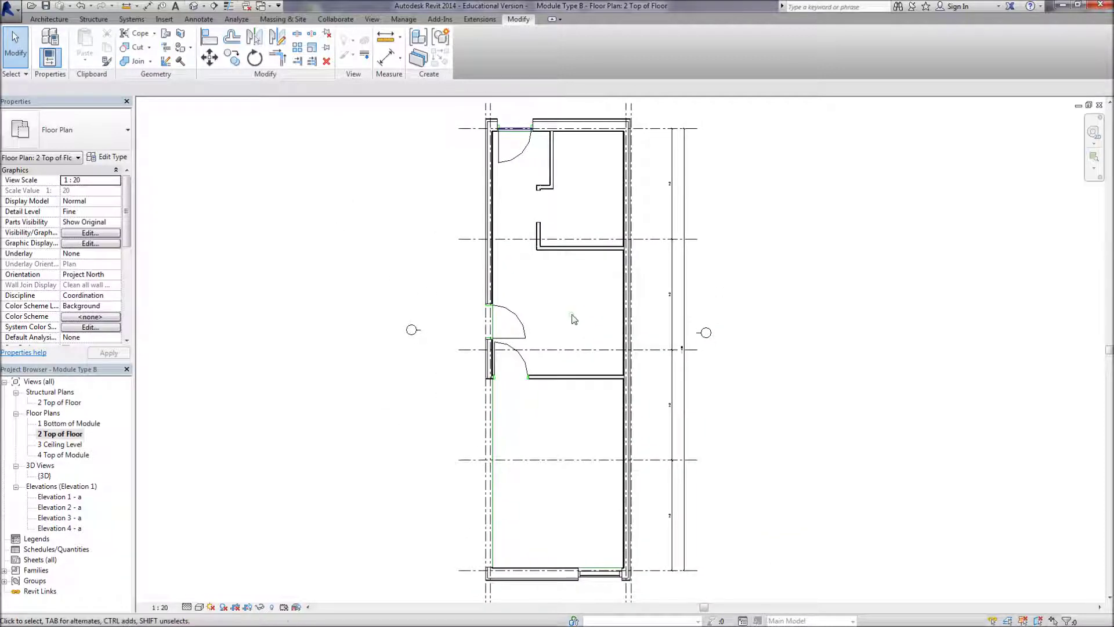
Load the M_Grid Head - Circle family from the Annotations folder of the metric library into the project
key("alt+i")
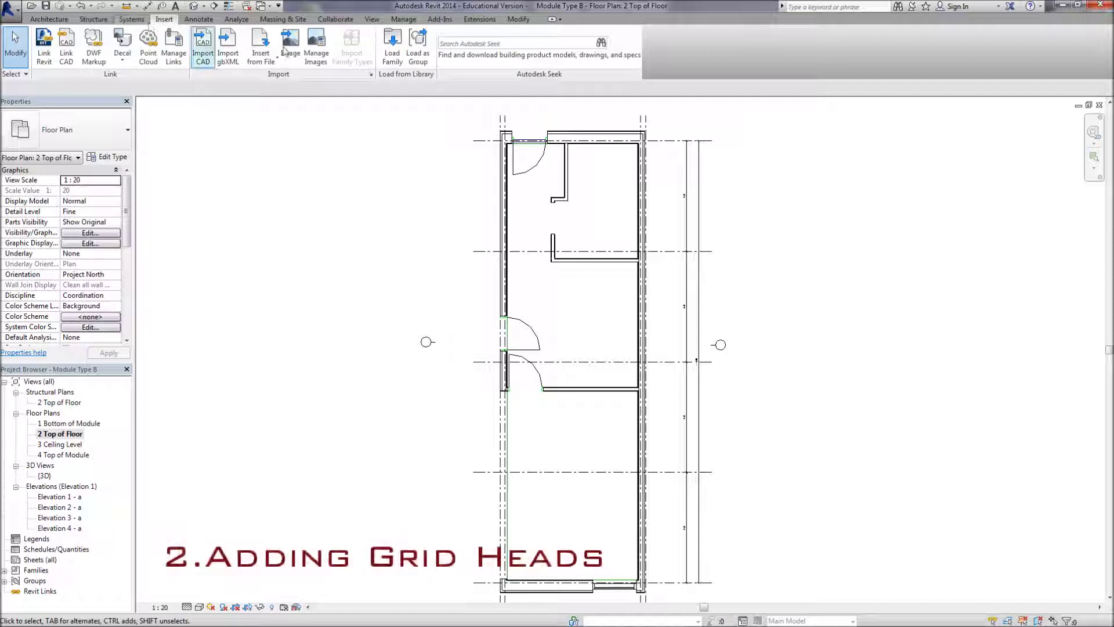
left_click(391, 55)
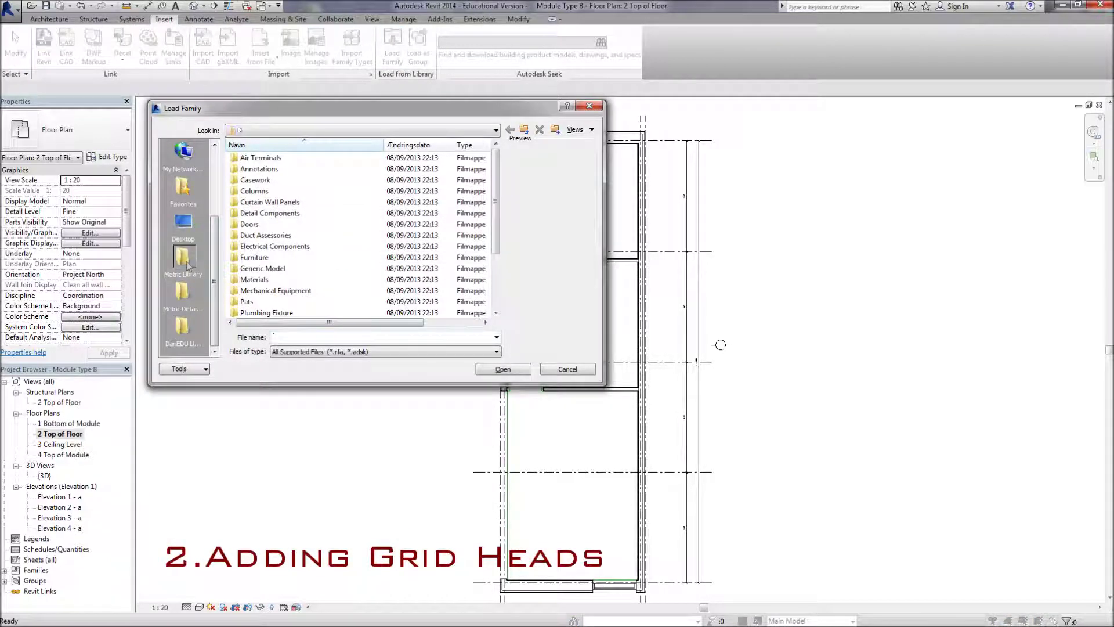
double_click(302, 168)
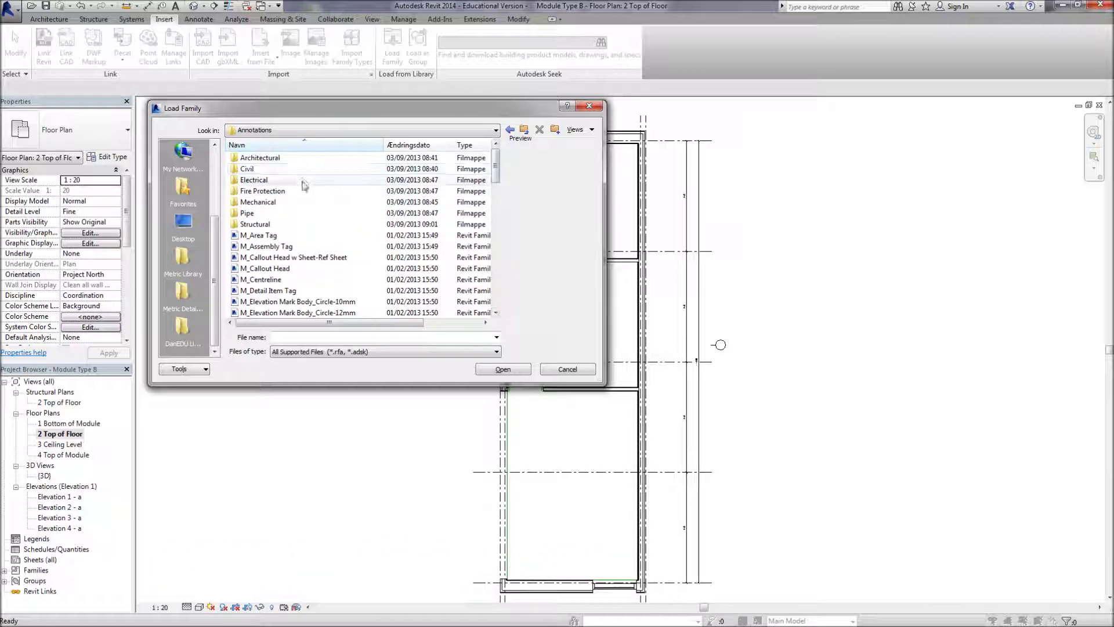
left_click_drag(494, 177, 495, 207)
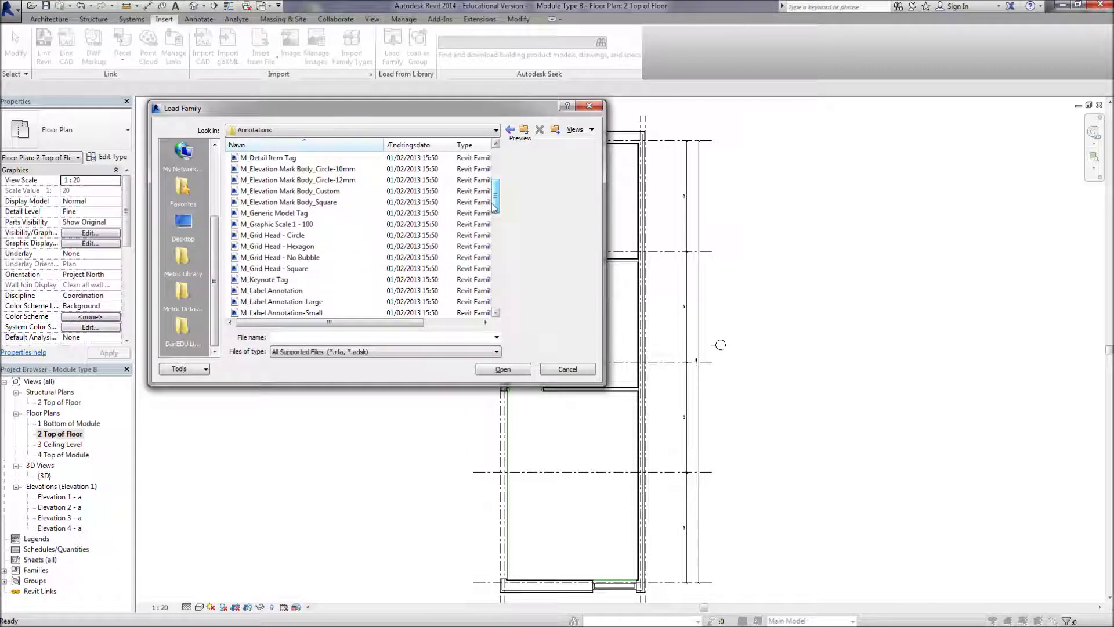
left_click(286, 235)
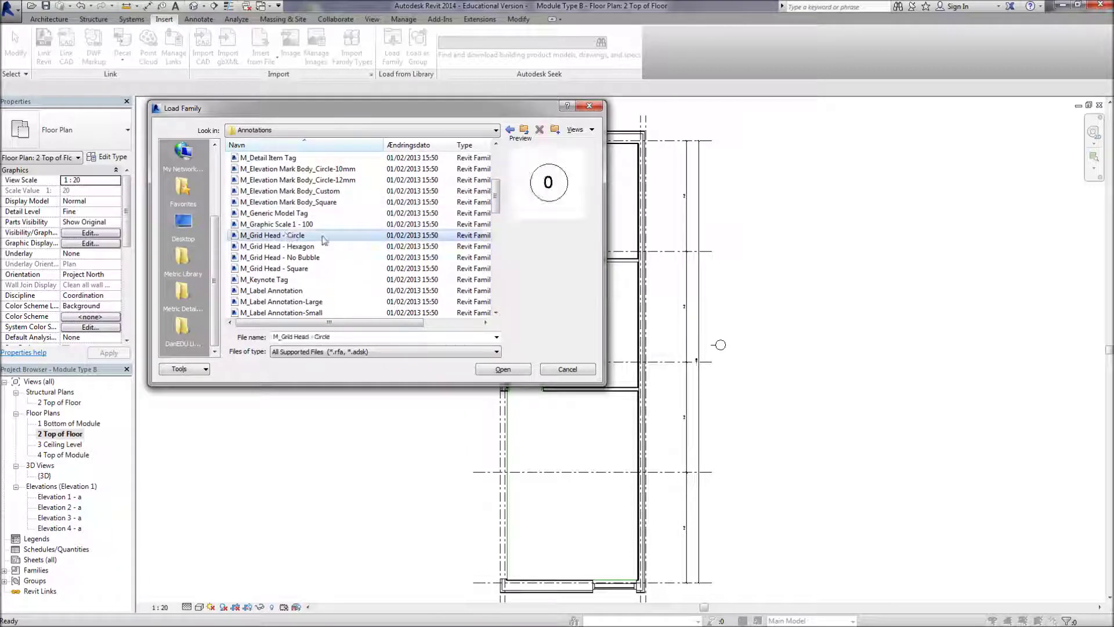
left_click(501, 369)
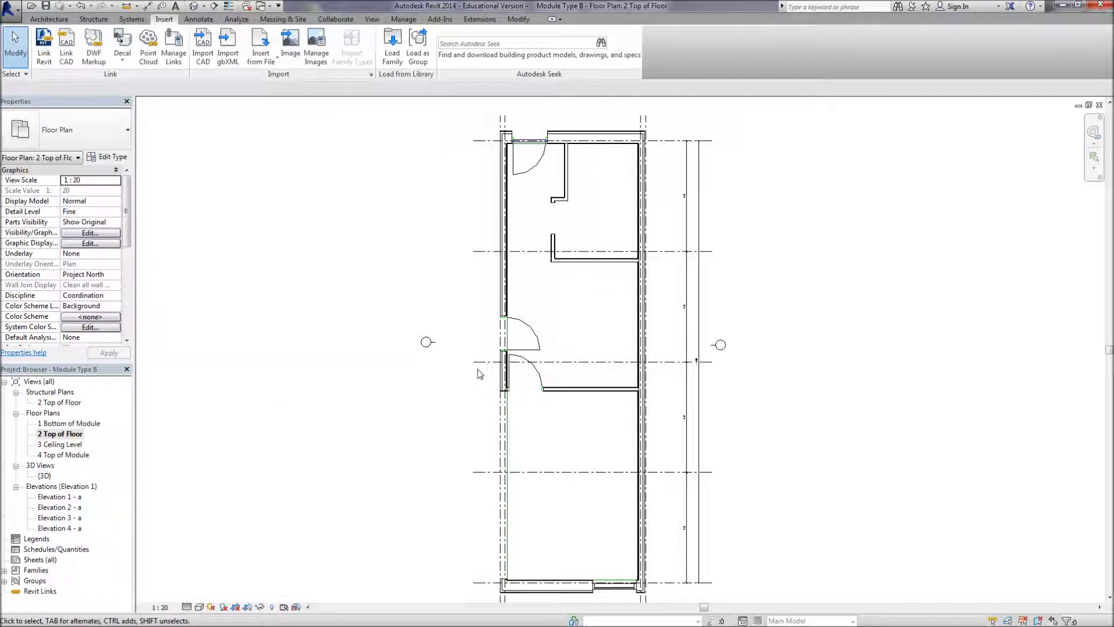
Set the Grid 1 type's symbol to M_Grid Head - Circle and confirm the type change
scroll(444, 507, "up", 4)
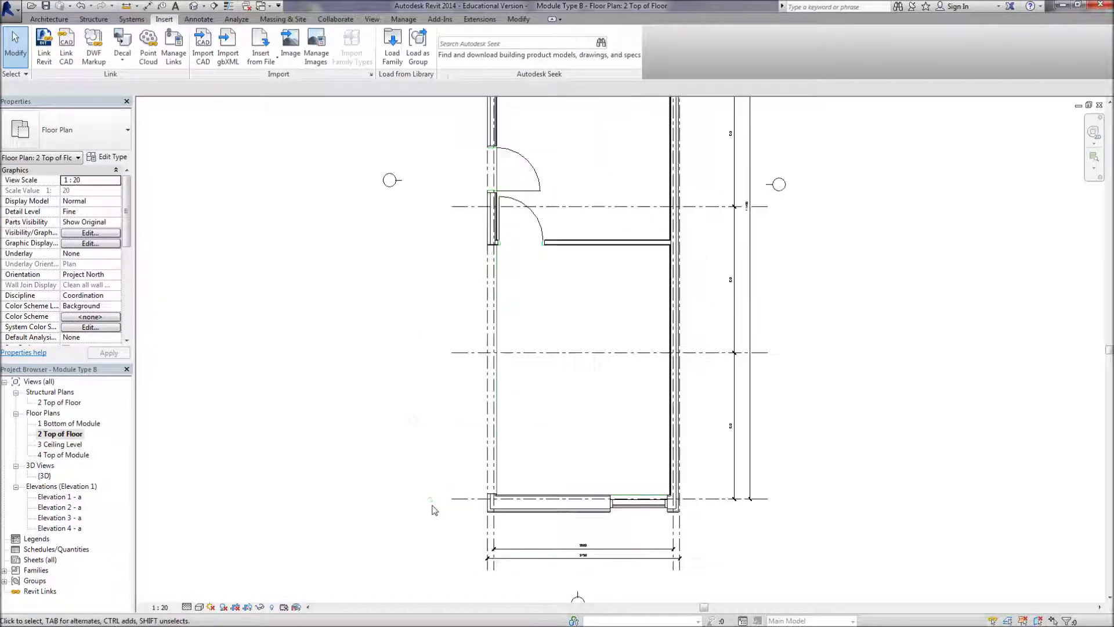
left_click(467, 497)
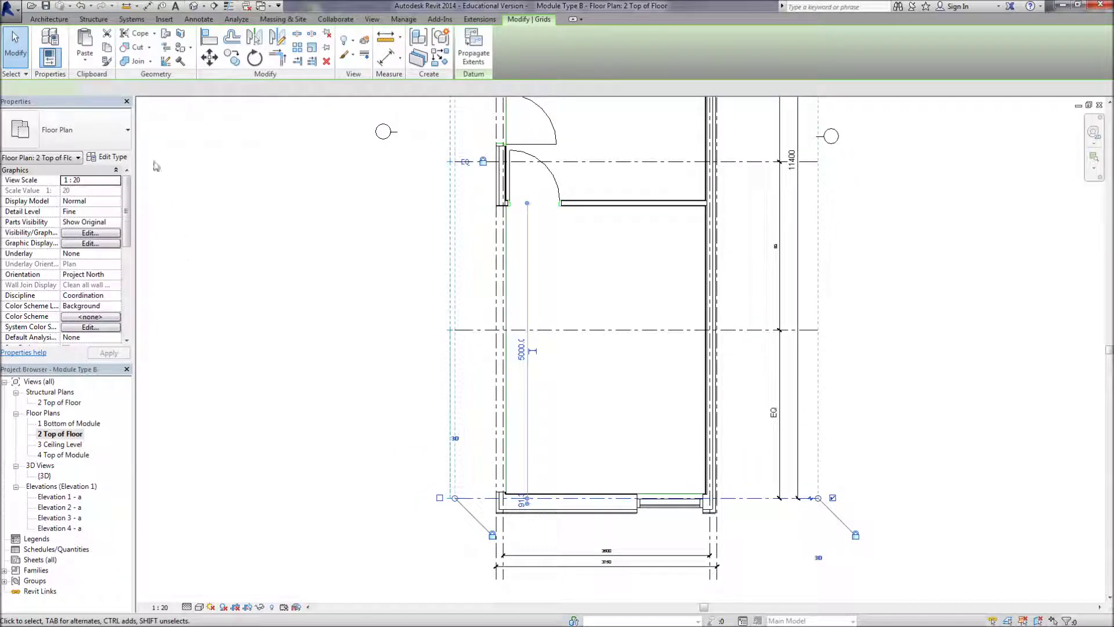
left_click(109, 157)
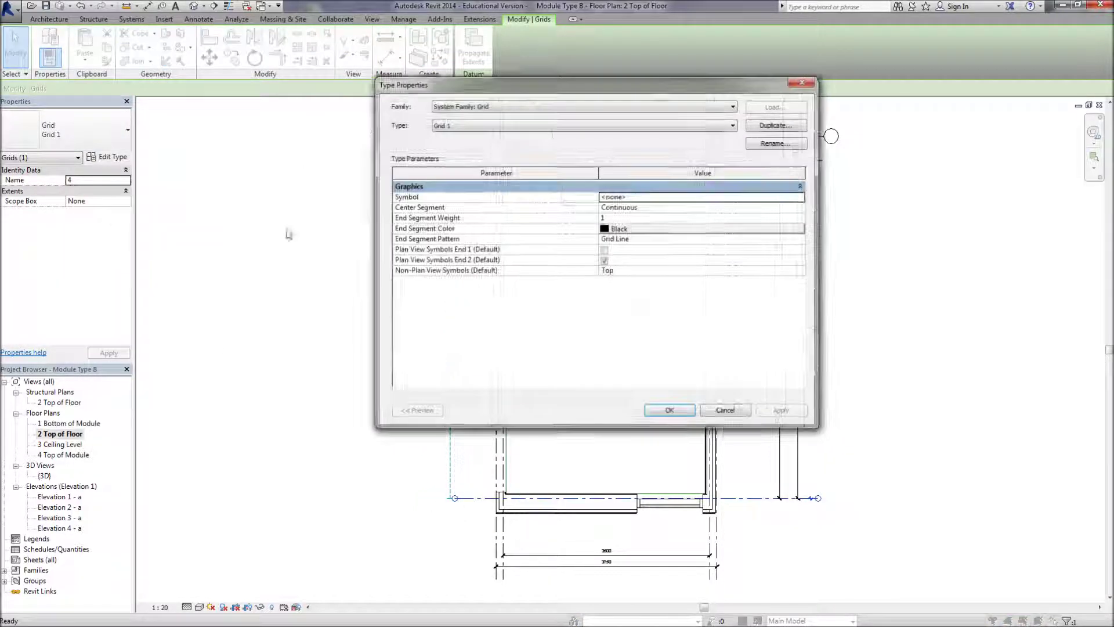
left_click(729, 198)
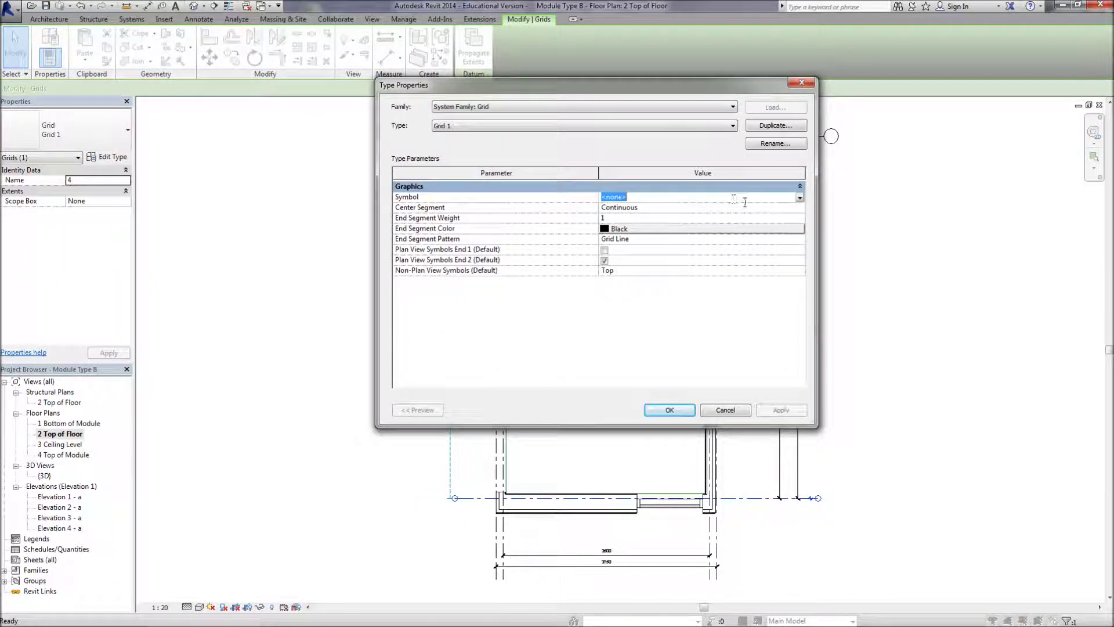
left_click(799, 199)
left_click(636, 218)
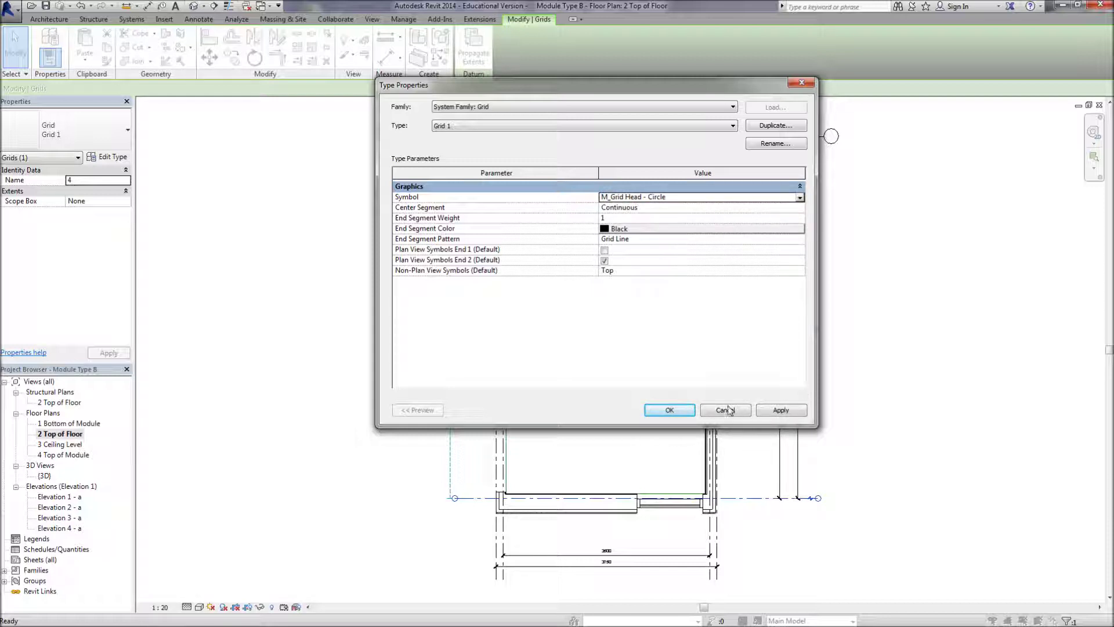
left_click(771, 409)
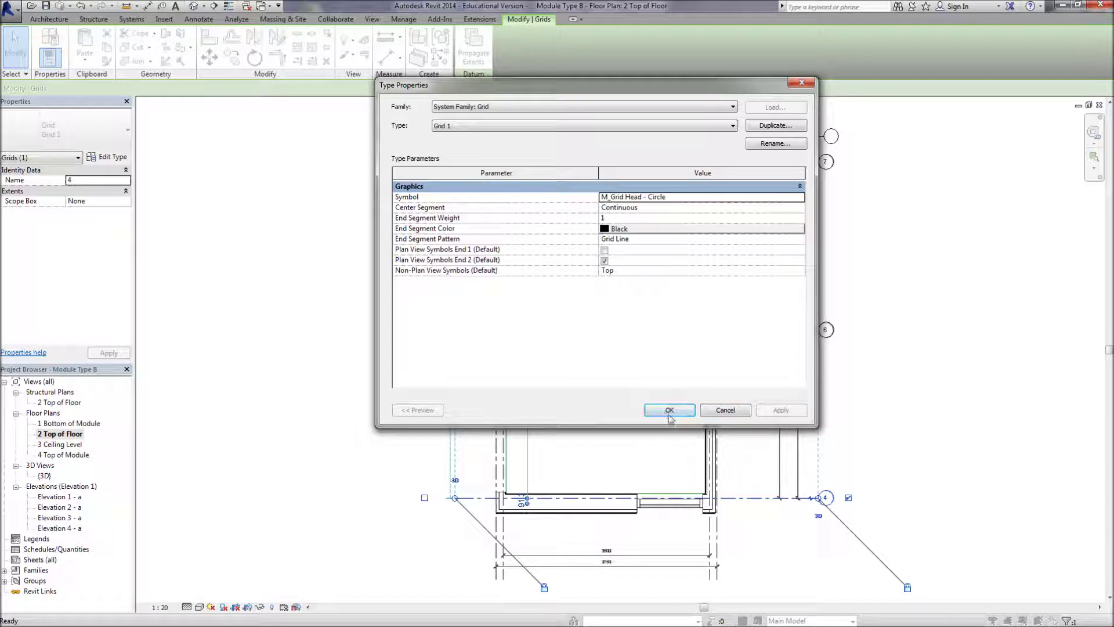
left_click(669, 411)
key("Escape")
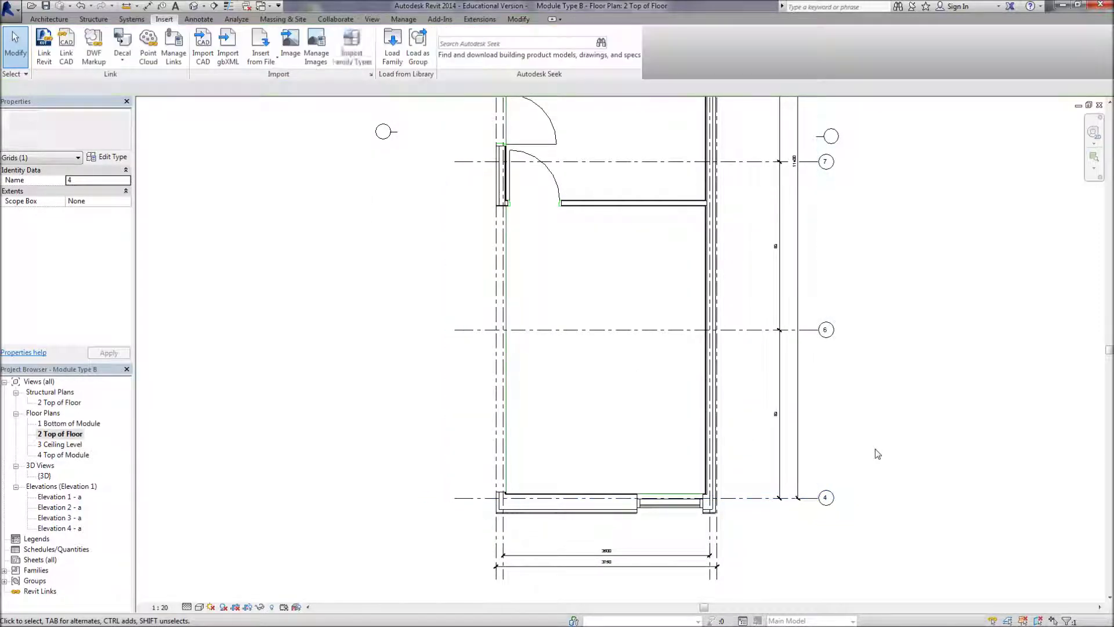
Rename the uppermost horizontal grid as A and the first three vertical grids as 1, 2 and 3 across the plan
scroll(802, 515, "down", 3)
scroll(795, 515, "down", 2)
scroll(545, 296, "up", 4)
middle_click_drag(546, 296, 467, 244)
scroll(627, 261, "up", 3)
double_click(619, 265)
middle_click_drag(525, 290, 135, 272)
double_click(572, 253)
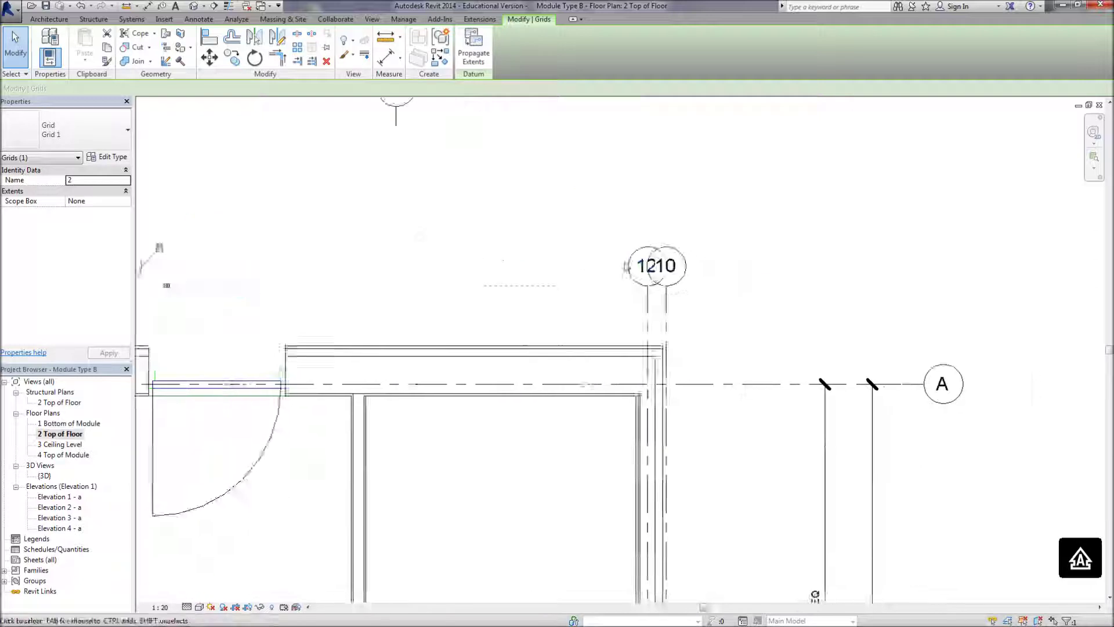
scroll(661, 267, "up", 1)
Try to rename the outer vertical grid beside grid 3 as 4
double_click(680, 267)
left_click(745, 304)
left_click(1082, 615)
double_click(680, 267)
left_click(744, 304)
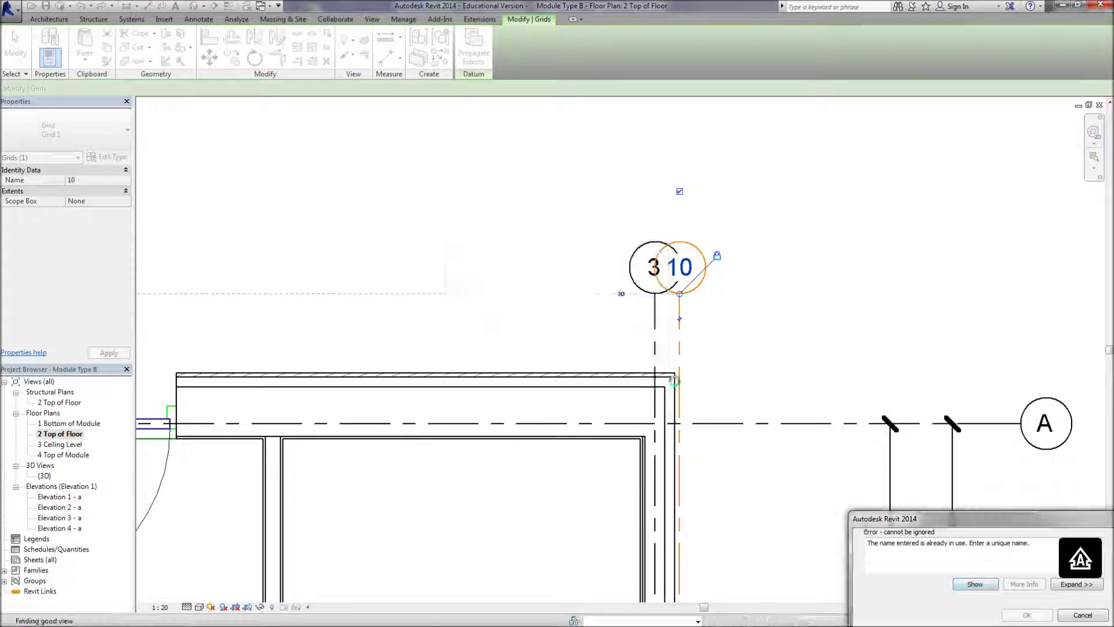
left_click(975, 583)
key("Escape")
Rename the horizontal grids below grid A as B, C, D and E down the plan
scroll(680, 451, "up", 3)
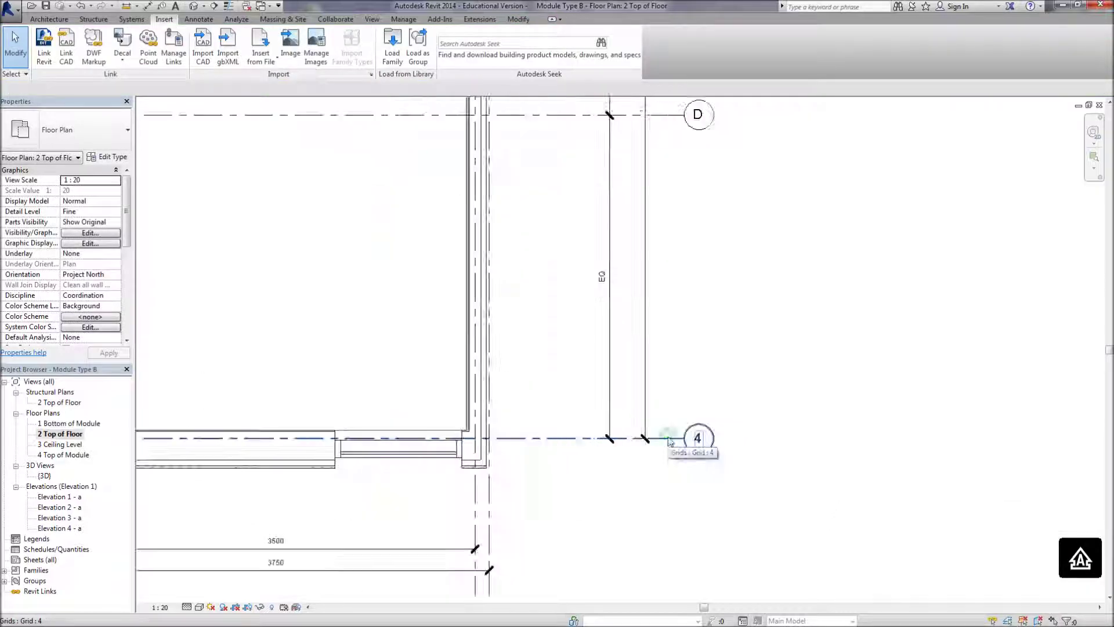
double_click(680, 445)
type("E")
key("Return")
Rename the outer vertical grid beside grid 3 as 4
scroll(631, 232, "down", 3)
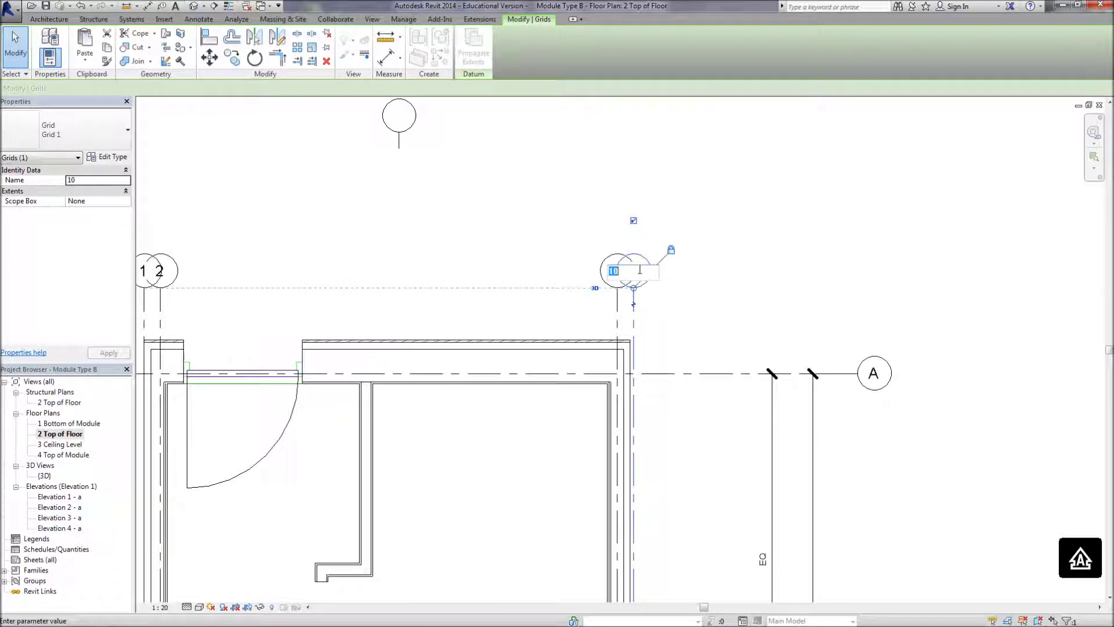
key("Escape")
scroll(682, 316, "down", 5)
middle_click_drag(675, 314, 588, 312)
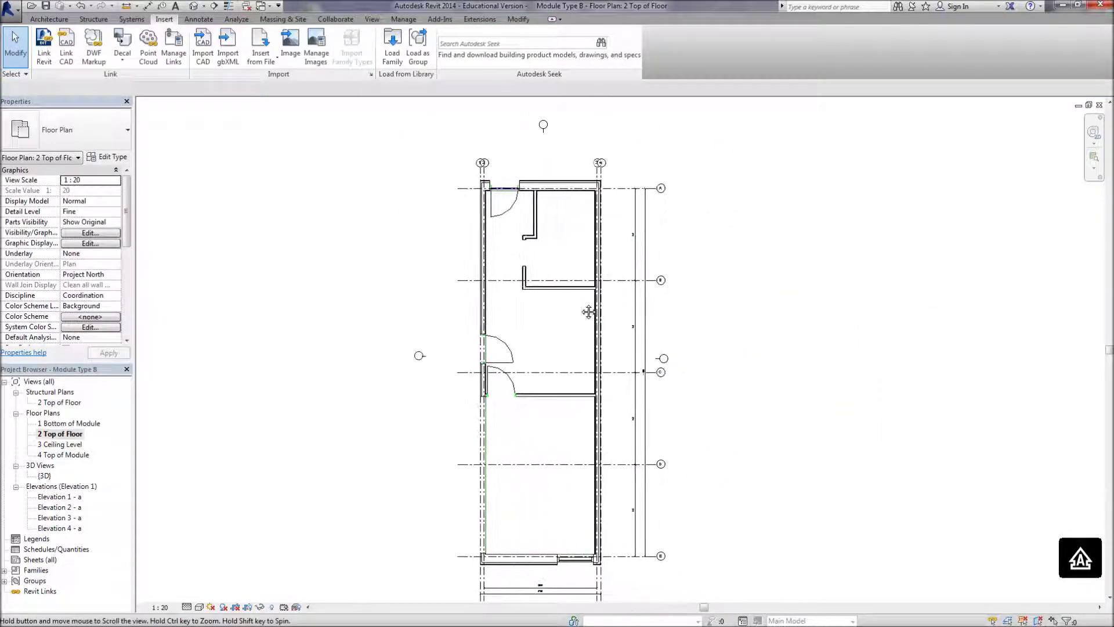
Add elbows to grids 4 and 1 so their heads clear the neighbouring grid heads
scroll(594, 181, "up", 4)
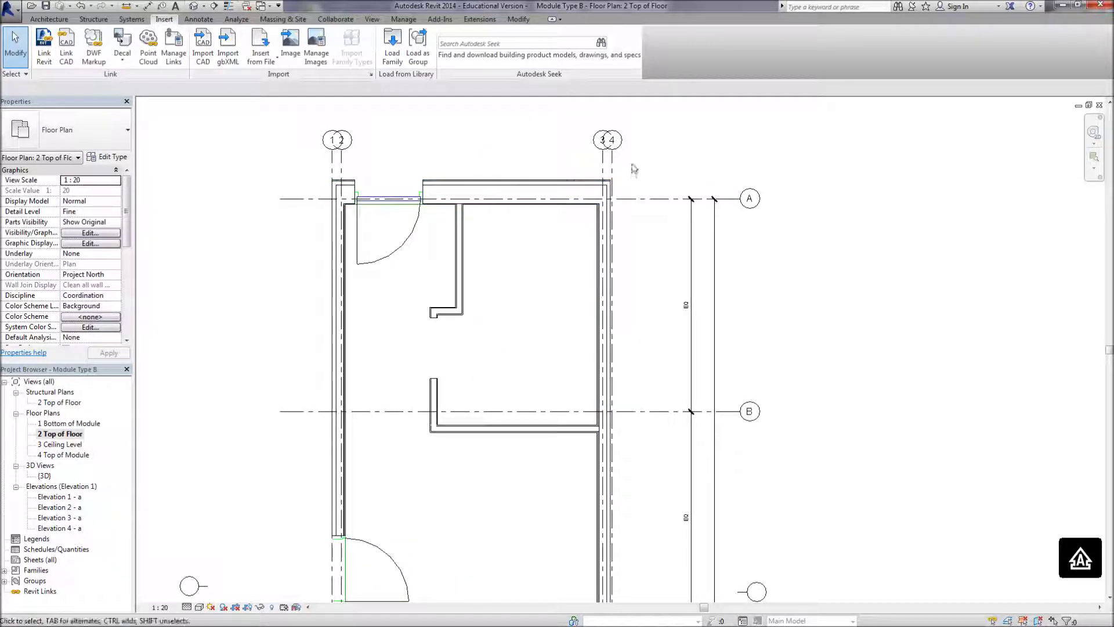
left_click(610, 163)
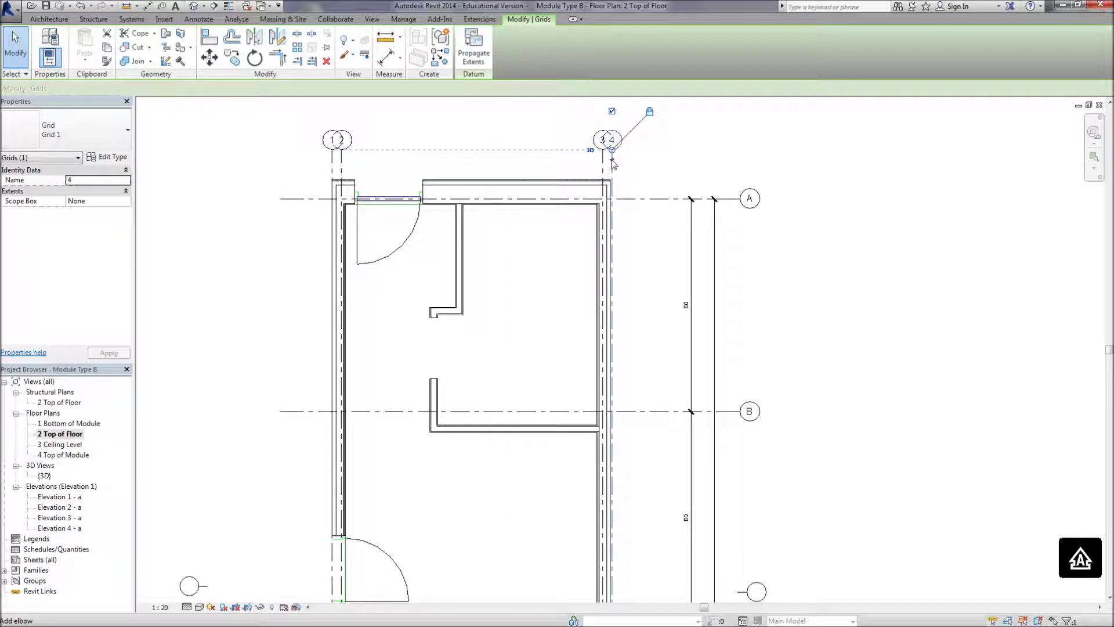
left_click(333, 165)
left_click(266, 175)
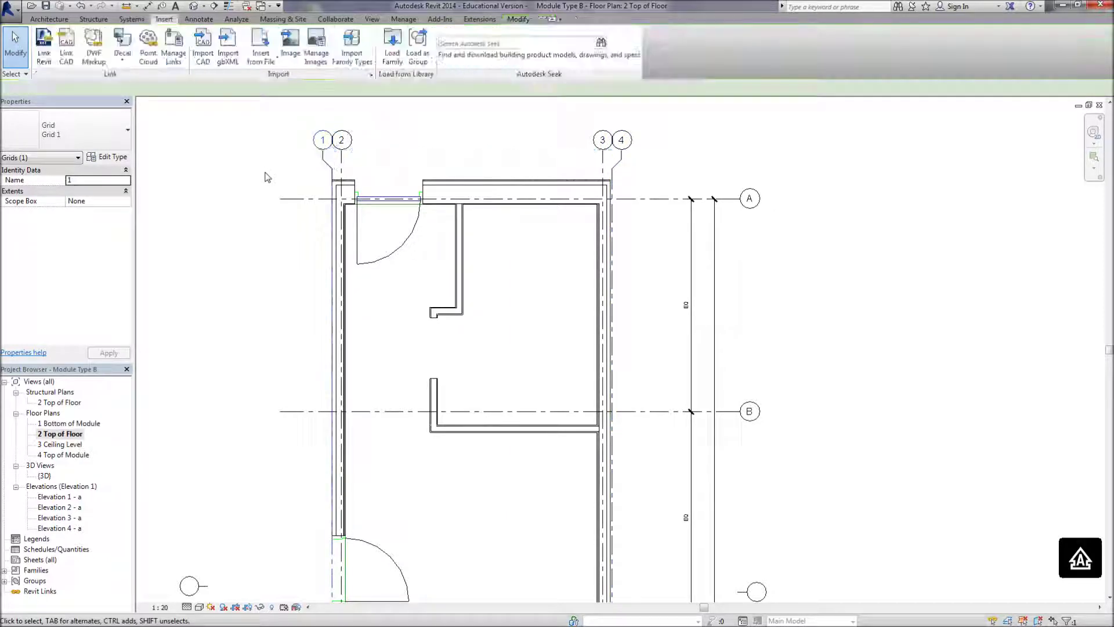
Shift the elbowed heads of grids 1 and 4 further outward from grids 2 and 3
middle_click_drag(427, 229, 443, 251)
scroll(330, 174, "up", 4)
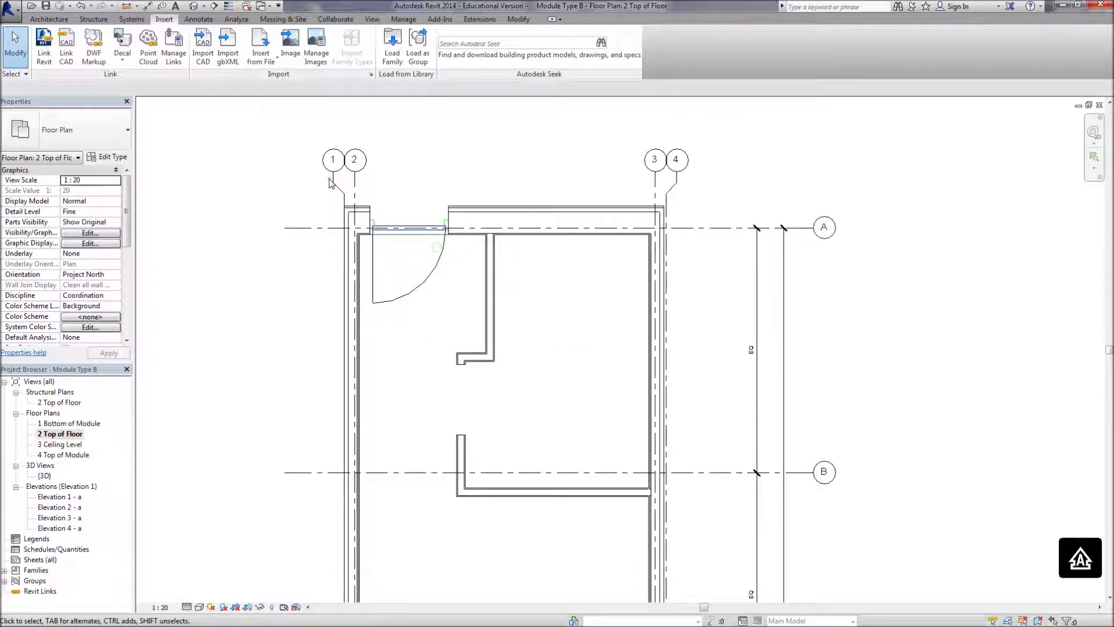
left_click(327, 194)
left_click_drag(337, 187, 326, 185)
left_click(858, 177)
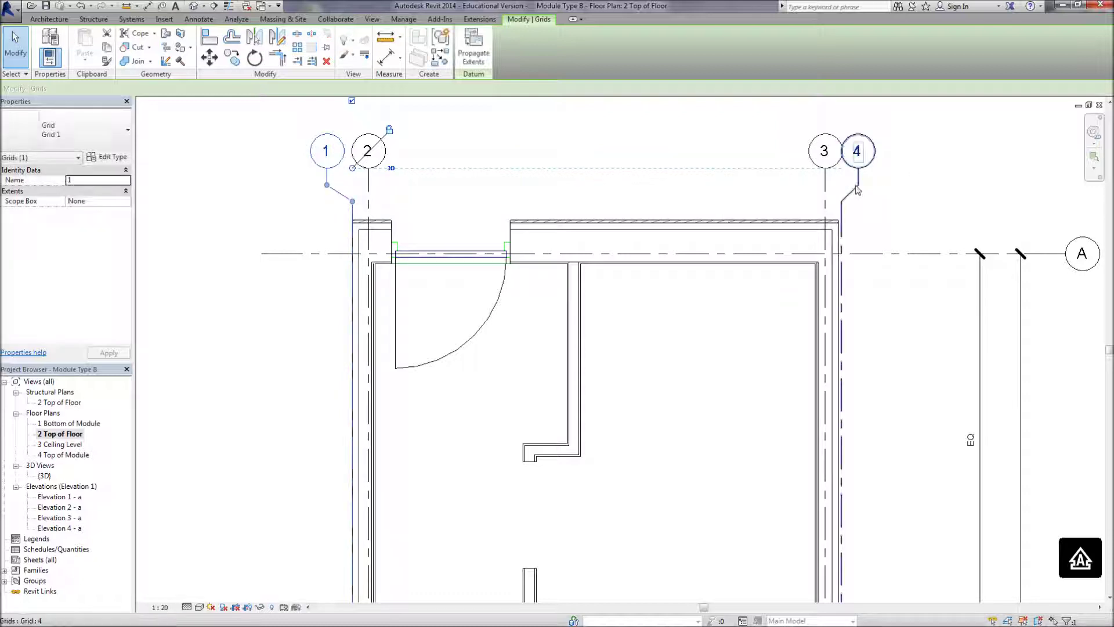
left_click_drag(859, 184, 868, 188)
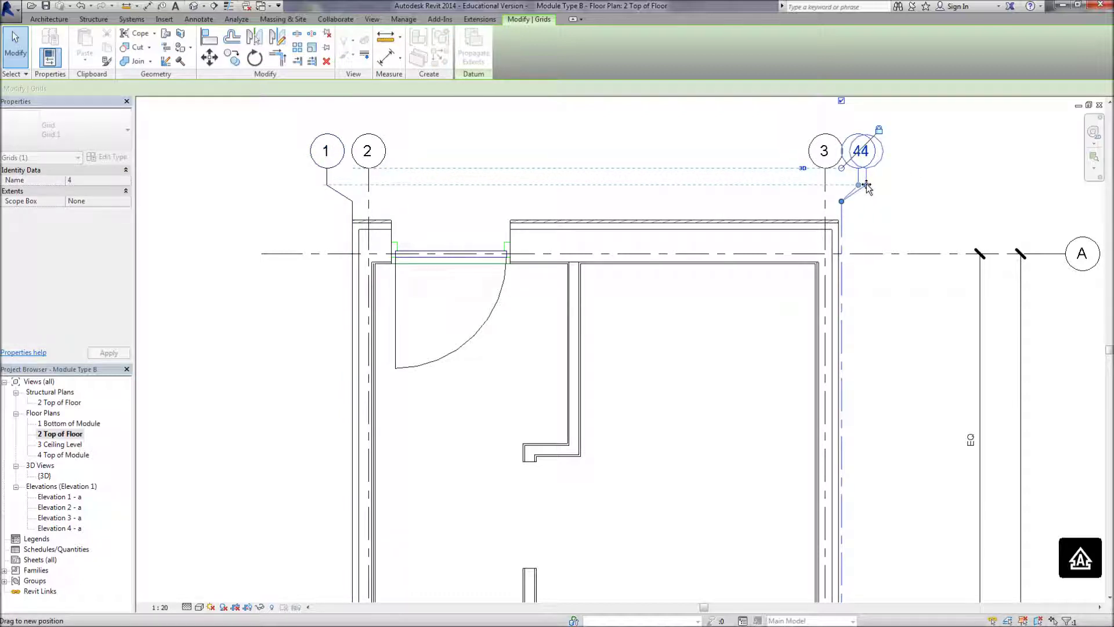
left_click(872, 193)
Set the location line of the module's two long side walls to Finish Face: Interior
scroll(791, 293, "down", 2)
middle_click_drag(751, 415, 739, 291)
scroll(738, 434, "up", 3)
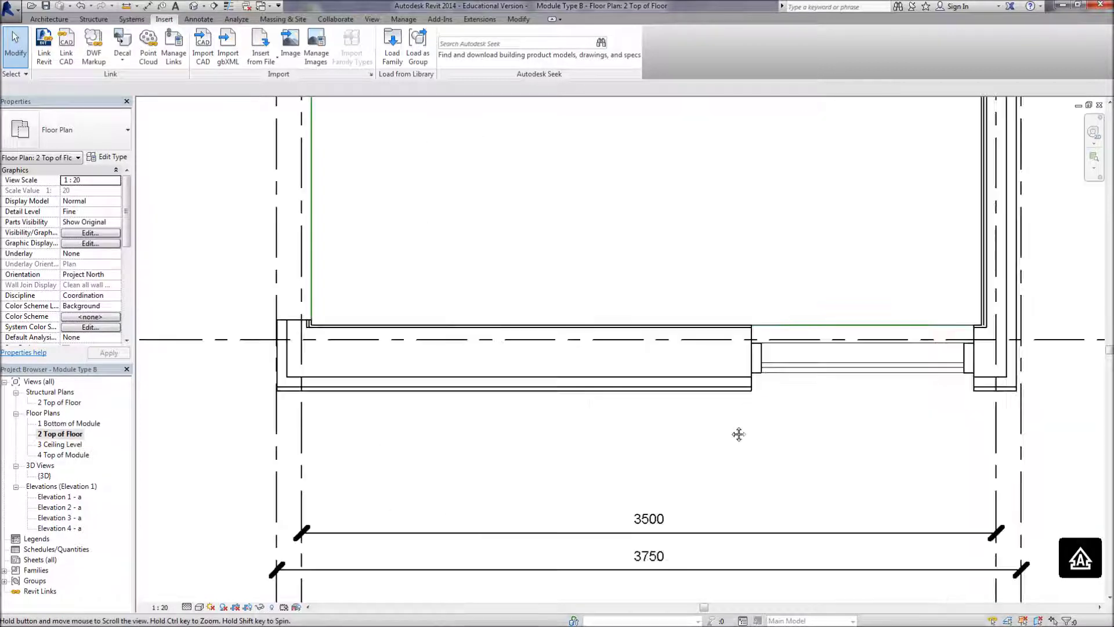
middle_click_drag(739, 434, 642, 470)
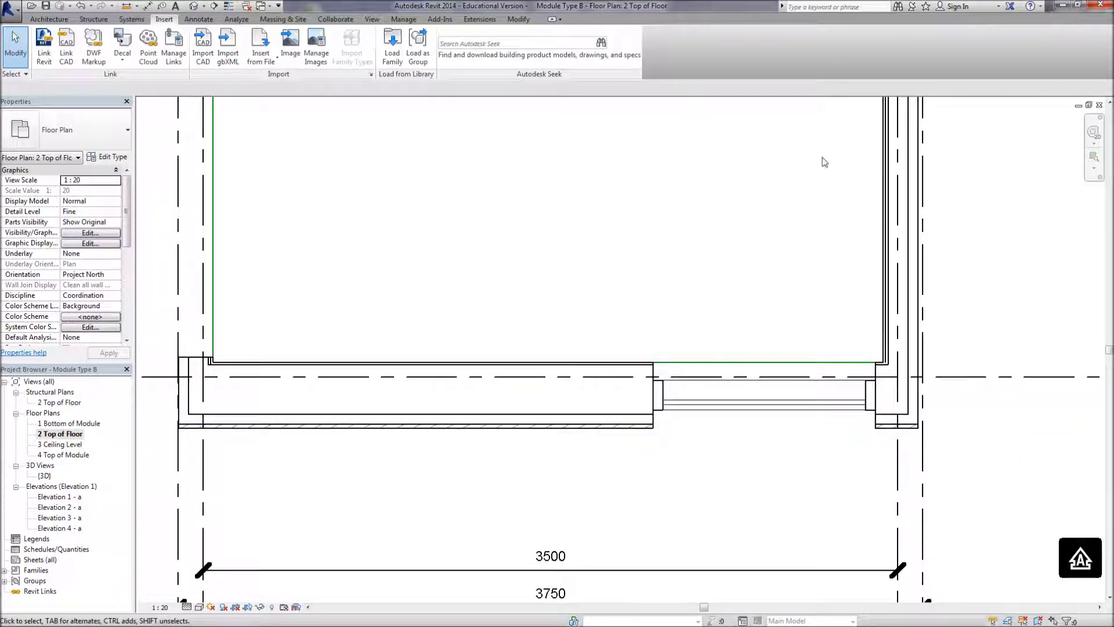
scroll(789, 196, "down", 2)
middle_click_drag(789, 197, 460, 518)
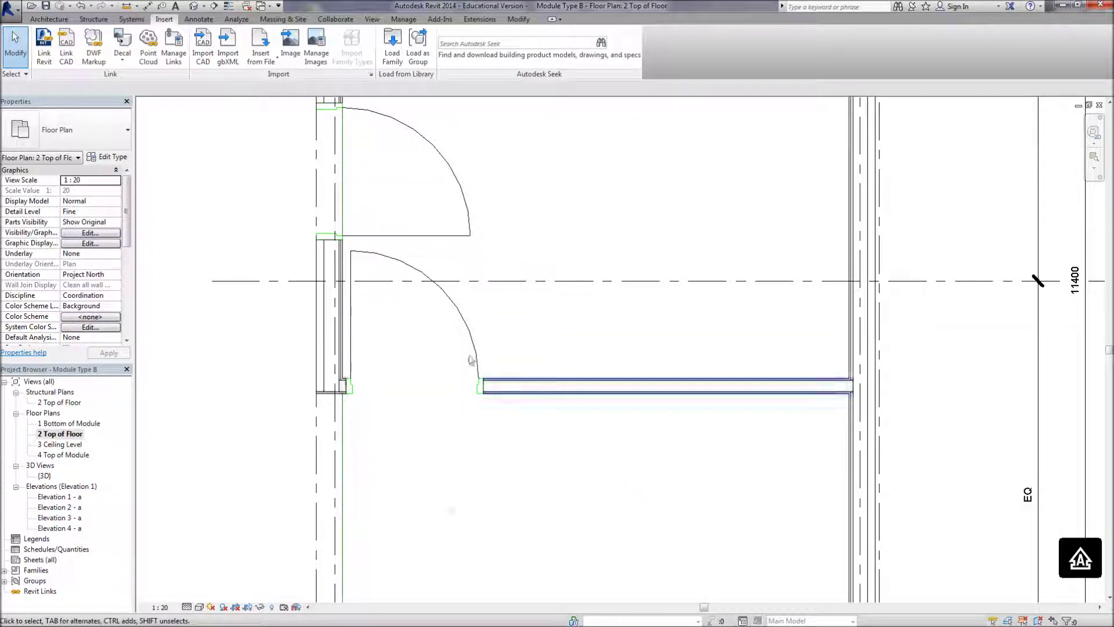
left_click(341, 341)
left_click(855, 311, "ctrl")
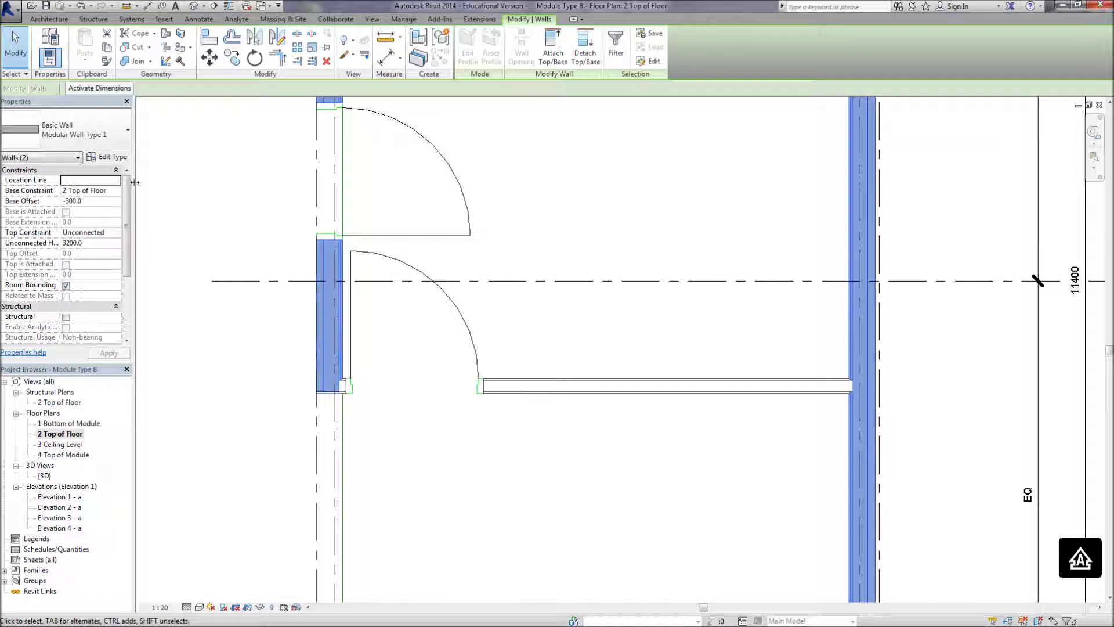
left_click(116, 181)
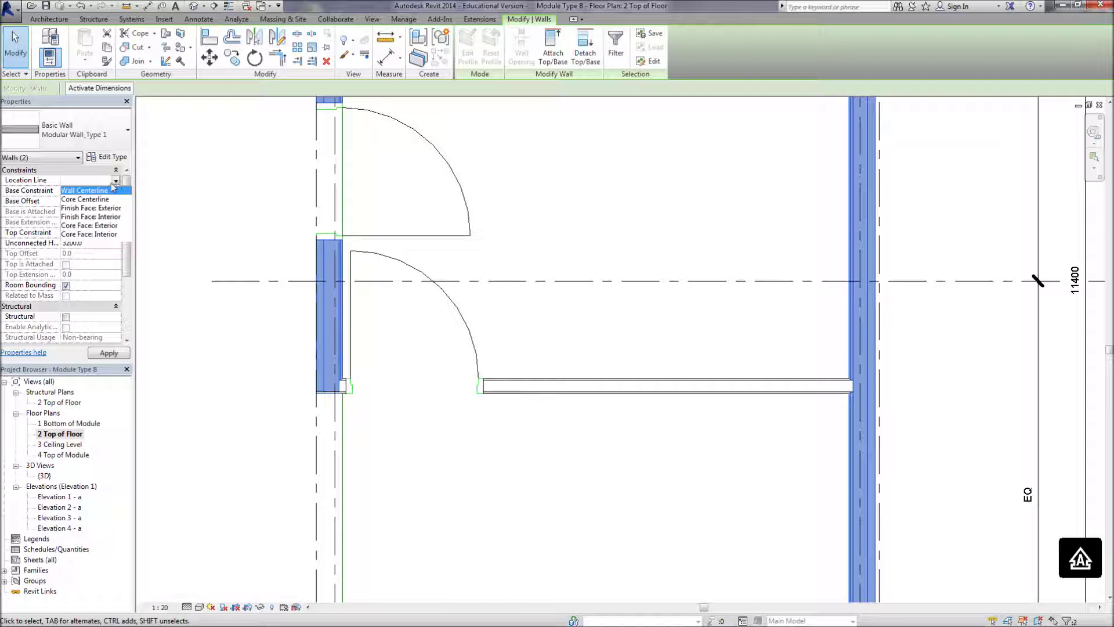
left_click(105, 216)
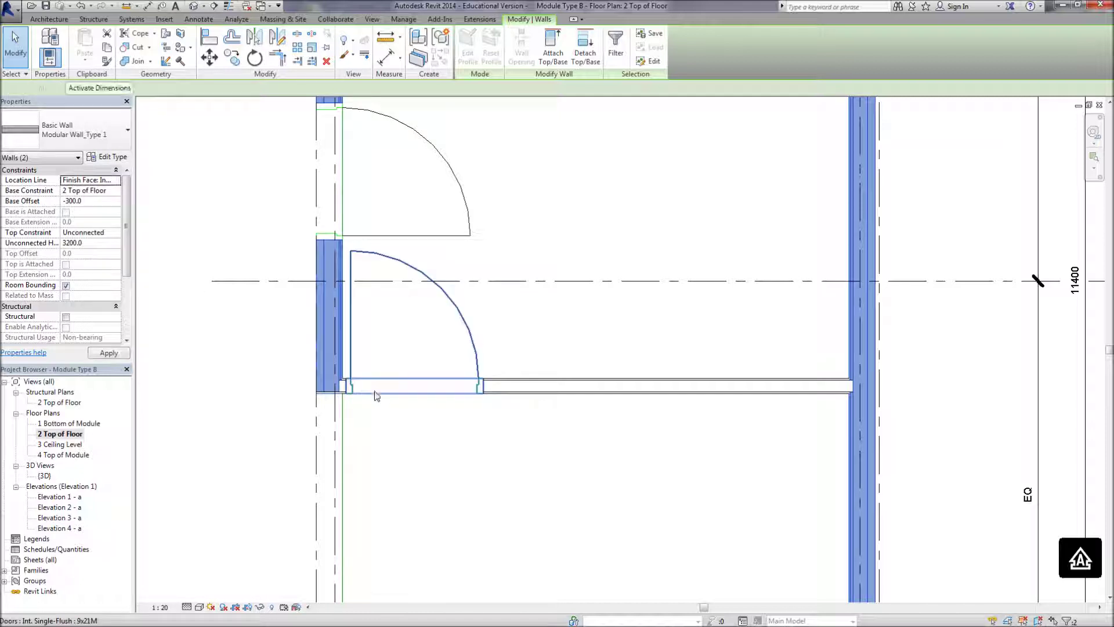
Delete the 50 mm Thermal/Air layer from the Modular Wall_Type 1 assembly and confirm the type change
left_click(107, 157)
left_click(743, 193)
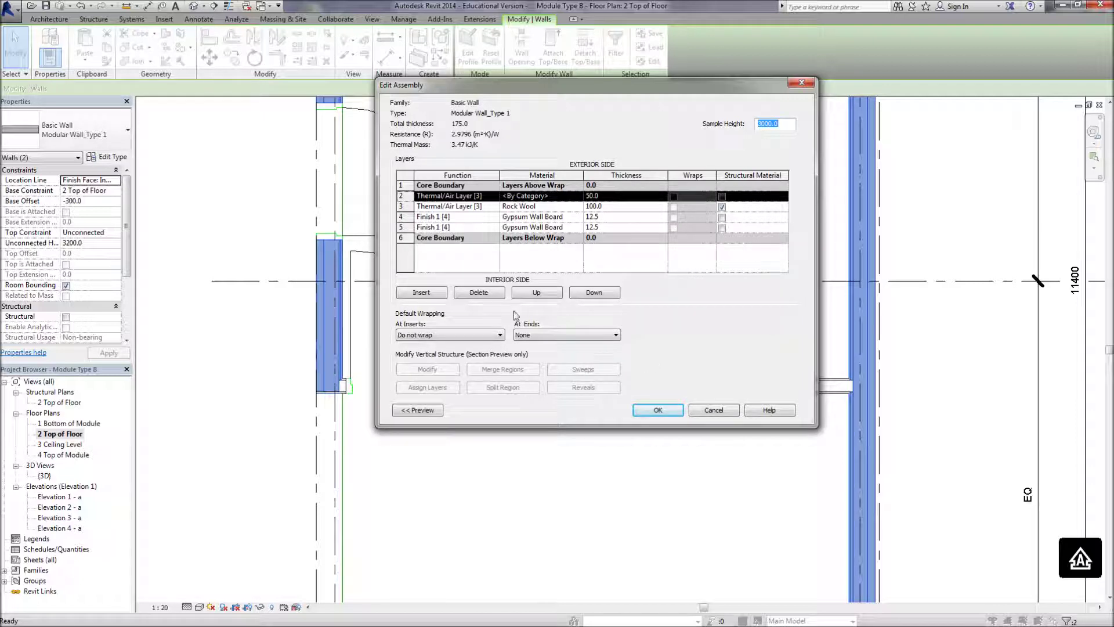
left_click(478, 293)
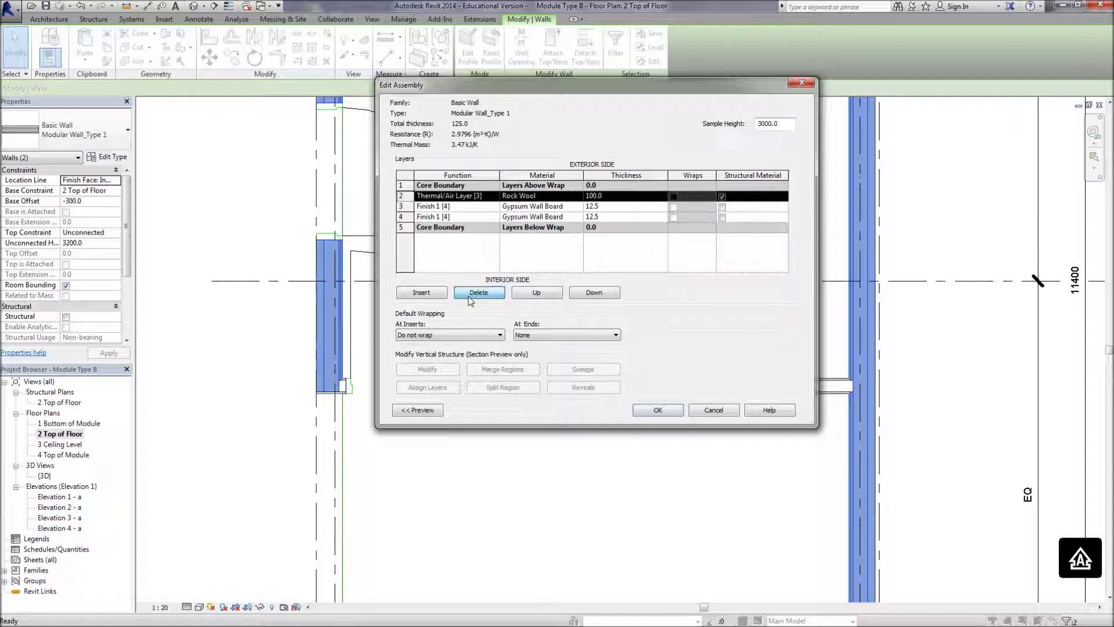
left_click(659, 411)
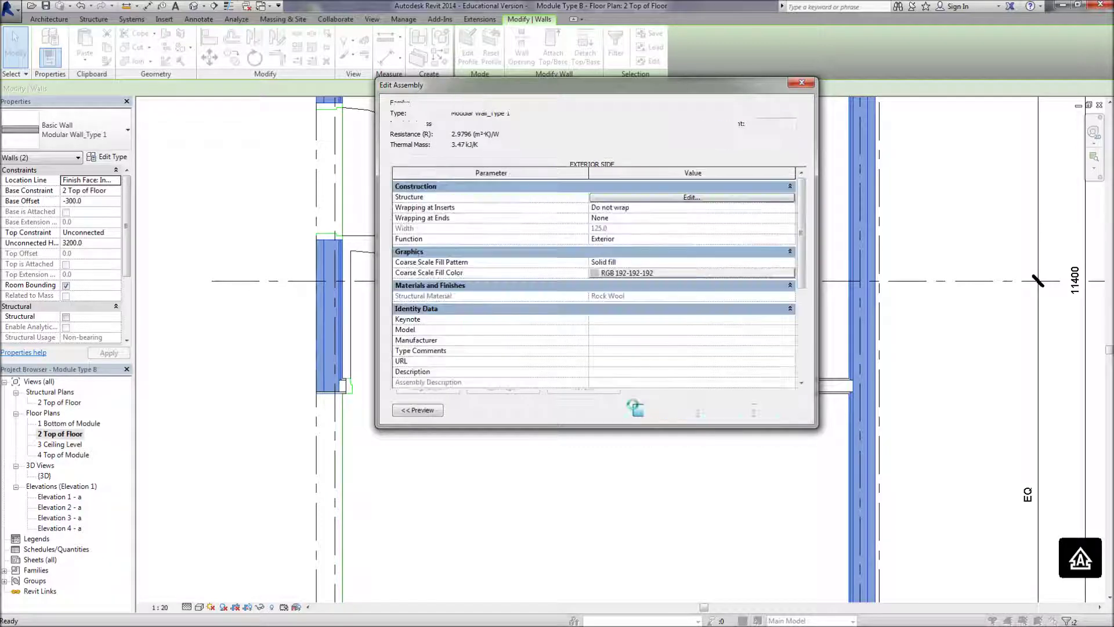
left_click(766, 413)
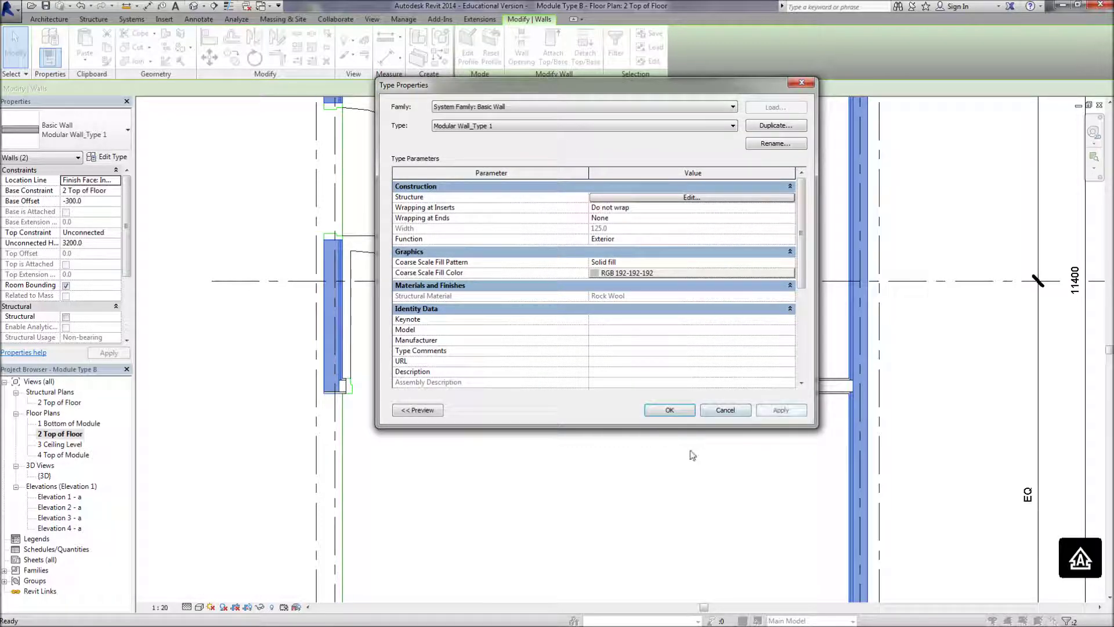
left_click(659, 410)
left_click(661, 456)
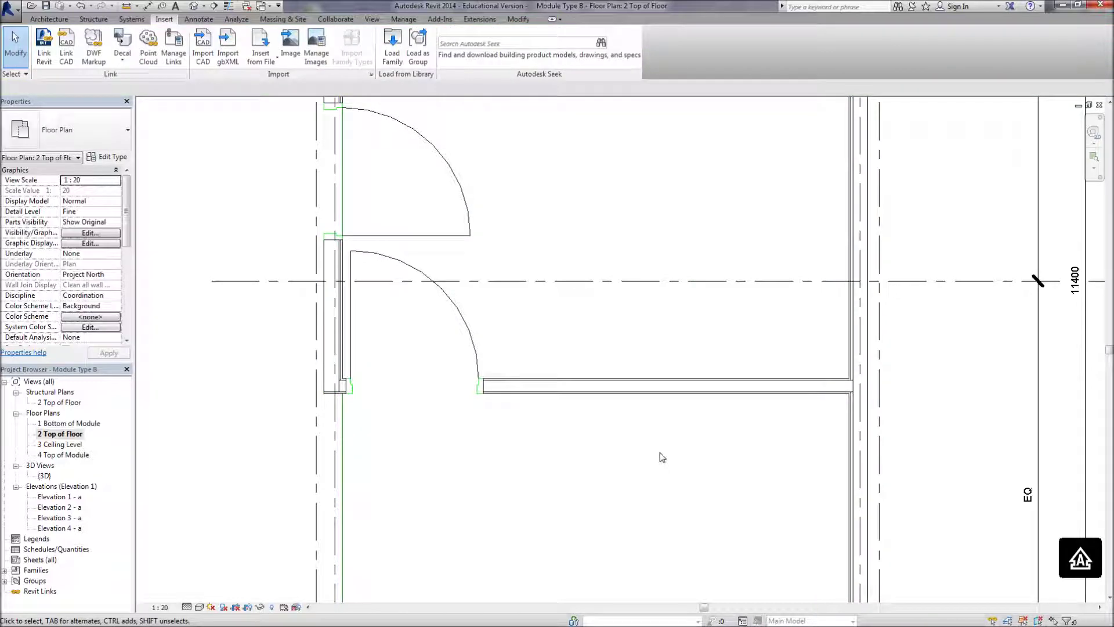
Examine the side walls' position relative to the grid lines along the whole module floor plan
scroll(677, 554, "down", 3)
middle_click_drag(677, 555, 652, 214)
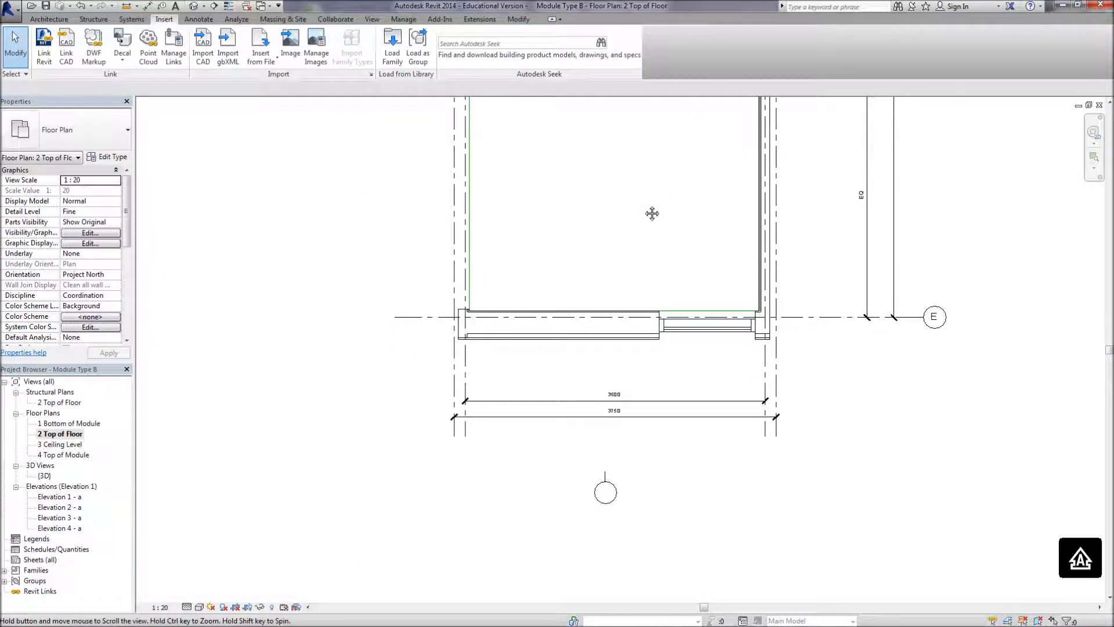
middle_click_drag(649, 226, 597, 447)
middle_click_drag(562, 229, 508, 530)
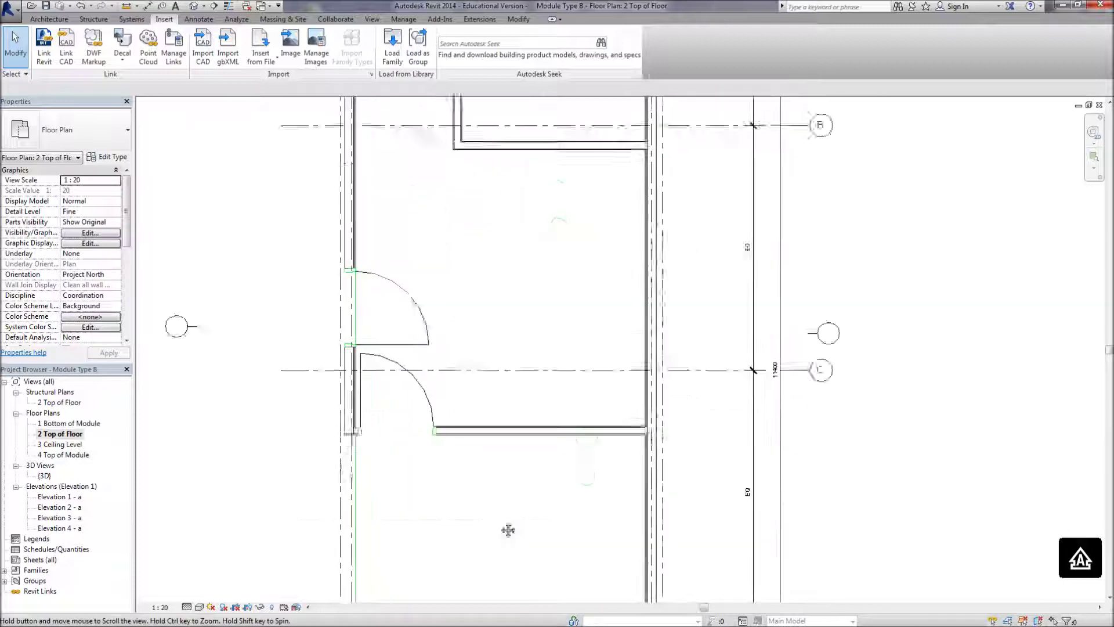
middle_click_drag(553, 288, 552, 342)
scroll(528, 468, "down", 1)
scroll(510, 303, "down", 2)
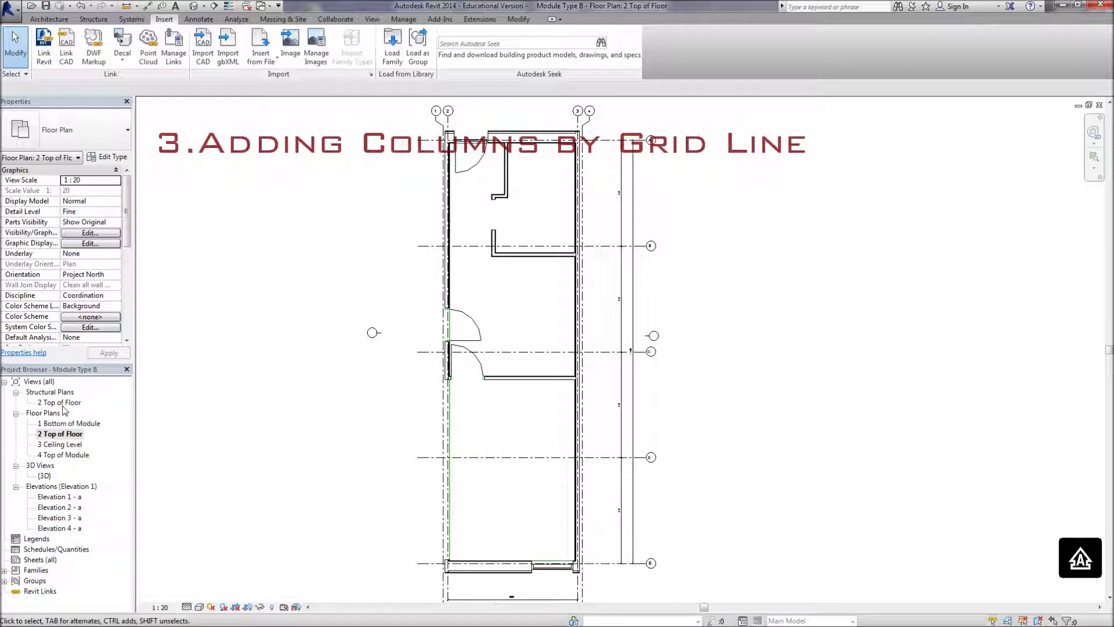
Open the 2 Top of Floor structural plan and set its scale to 1:20 and detail level to Fine
double_click(60, 402)
left_click(160, 607)
left_click(185, 499)
left_click(199, 607)
key("Escape")
left_click(186, 607)
left_click(197, 596)
Add elbows to grids 4 and 1 in the structural plan to separate their heads from grids 3 and 2
scroll(619, 328, "up", 4)
scroll(537, 323, "down", 2)
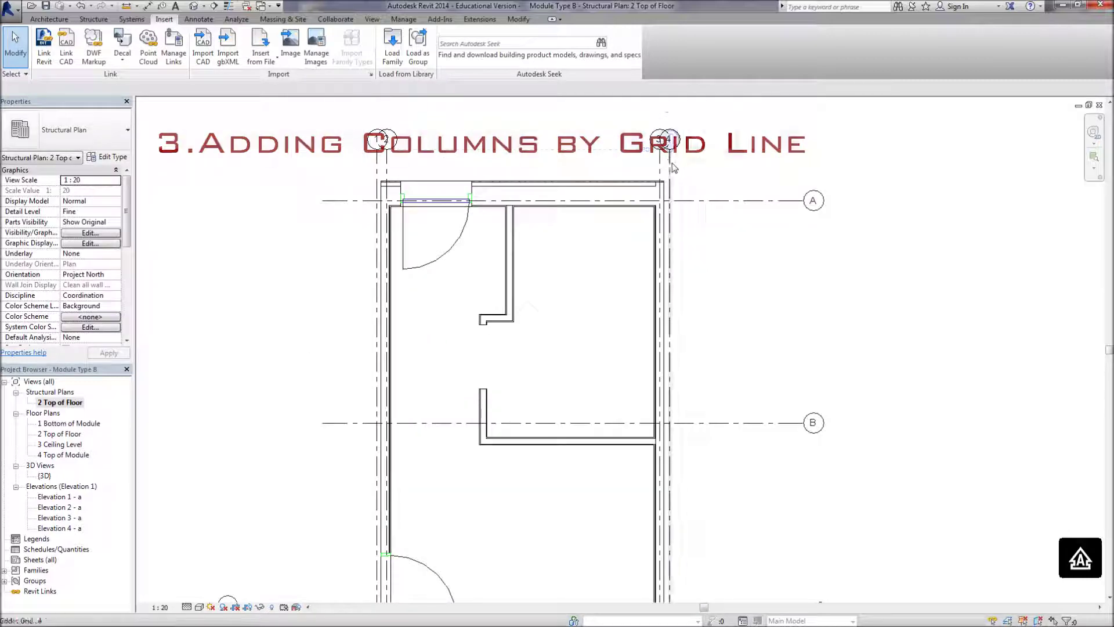
left_click(670, 168)
left_click(676, 164)
key("Escape")
left_click(377, 174)
left_click(377, 171)
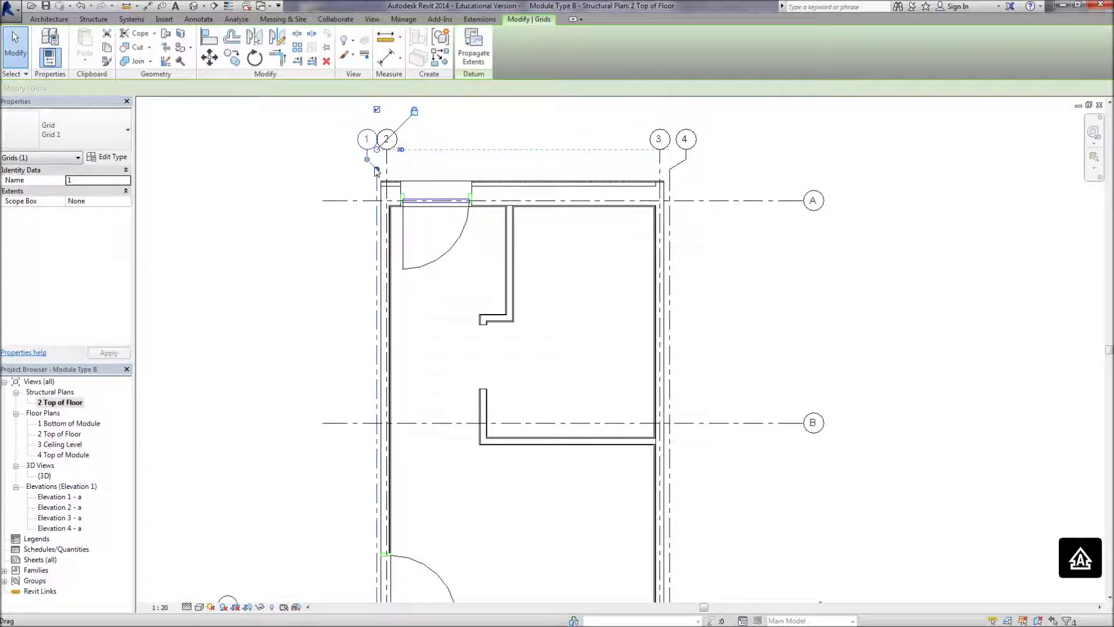
key("Escape")
scroll(450, 236, "down", 4)
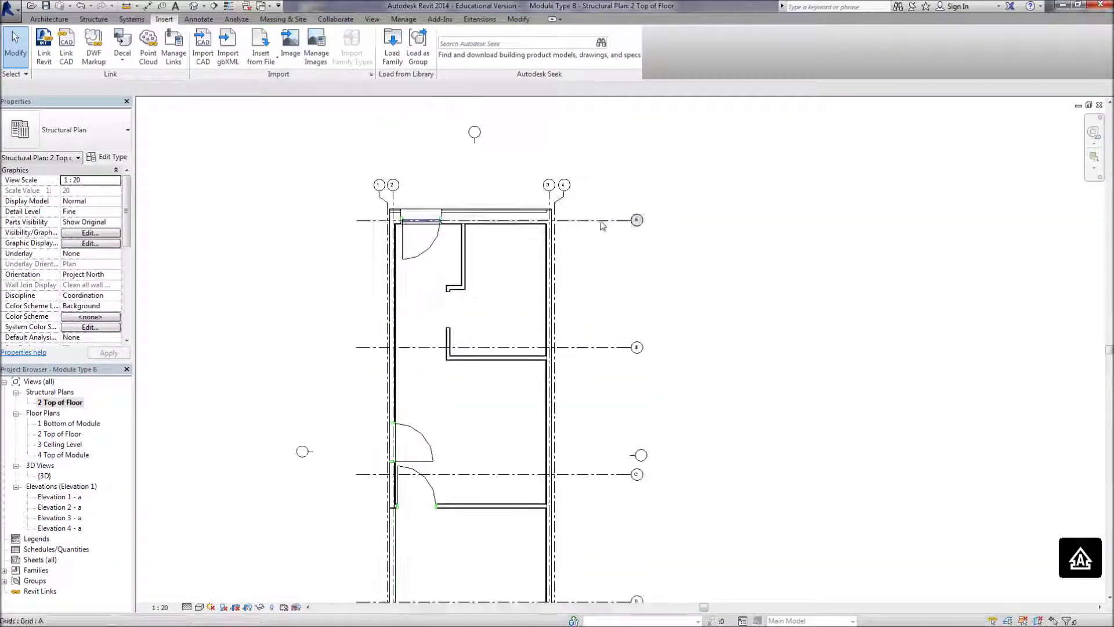
Shorten the lettered grids by moving their heads closer to the module's side wall
left_click(602, 225)
left_click_drag(630, 220, 594, 220)
key("Escape")
middle_click_drag(660, 410, 738, 380)
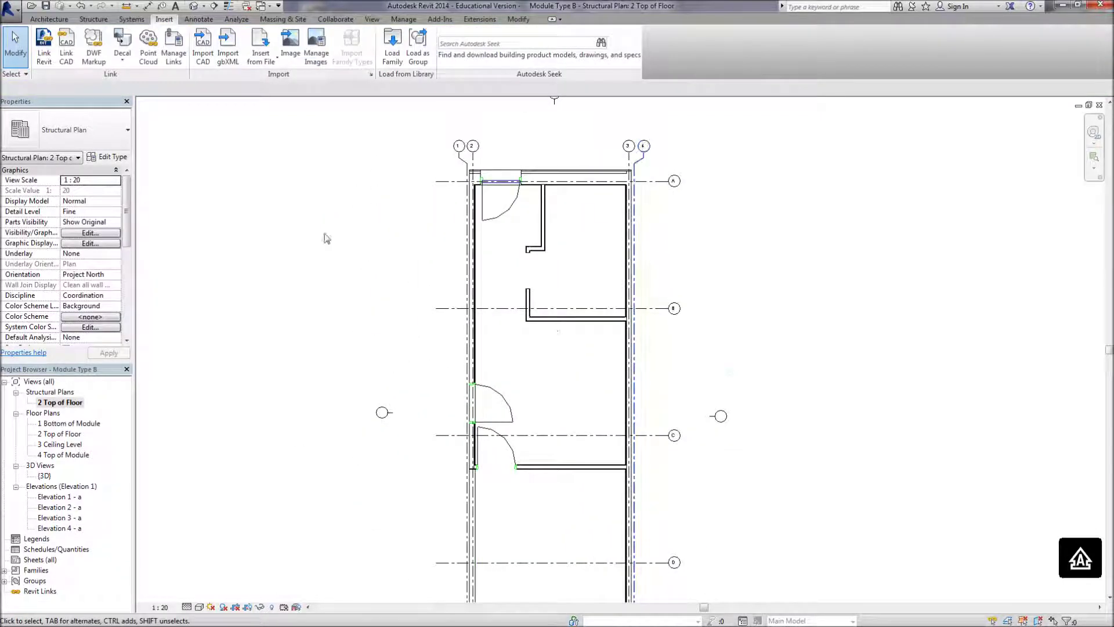
Start placing a structural column, agree to load a family, and browse the Metric Library to the Steel folder of Structural Columns
left_click(94, 19)
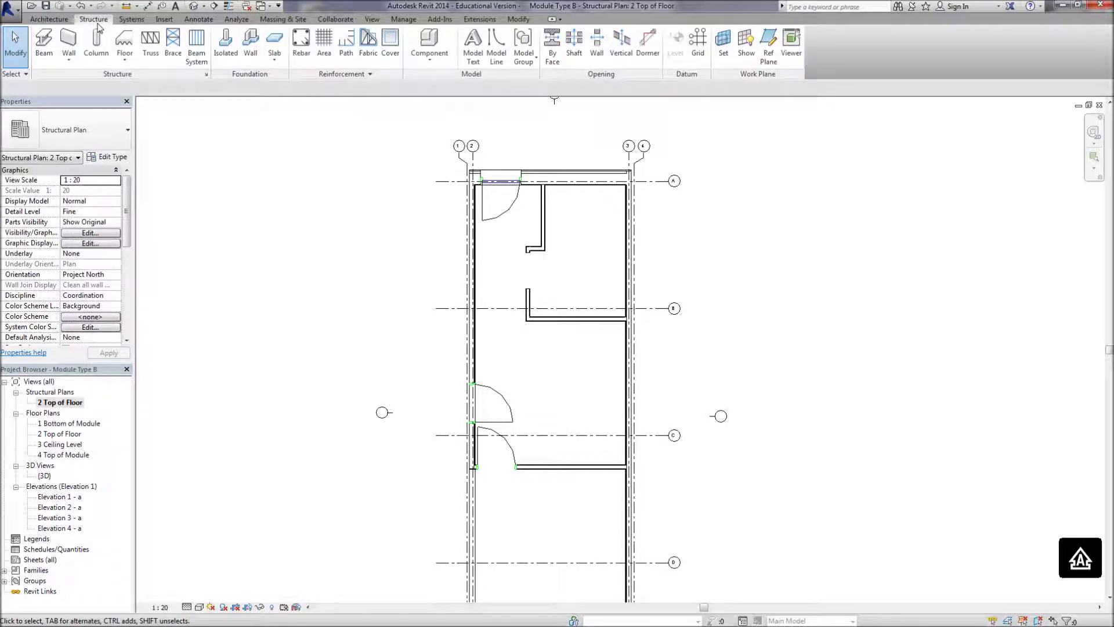
left_click(95, 44)
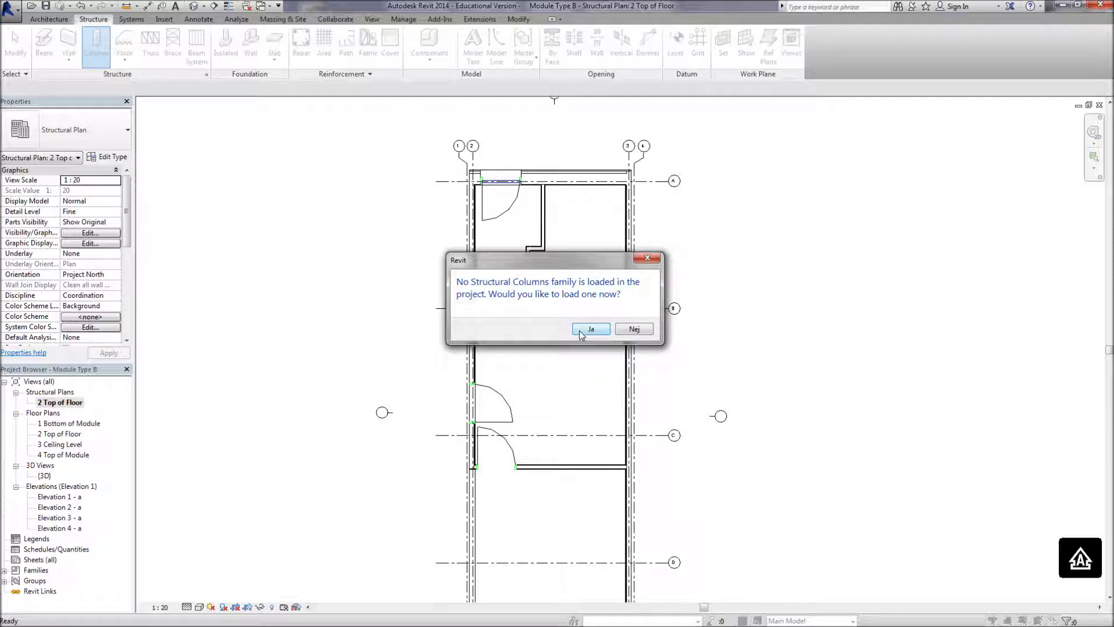
left_click(581, 332)
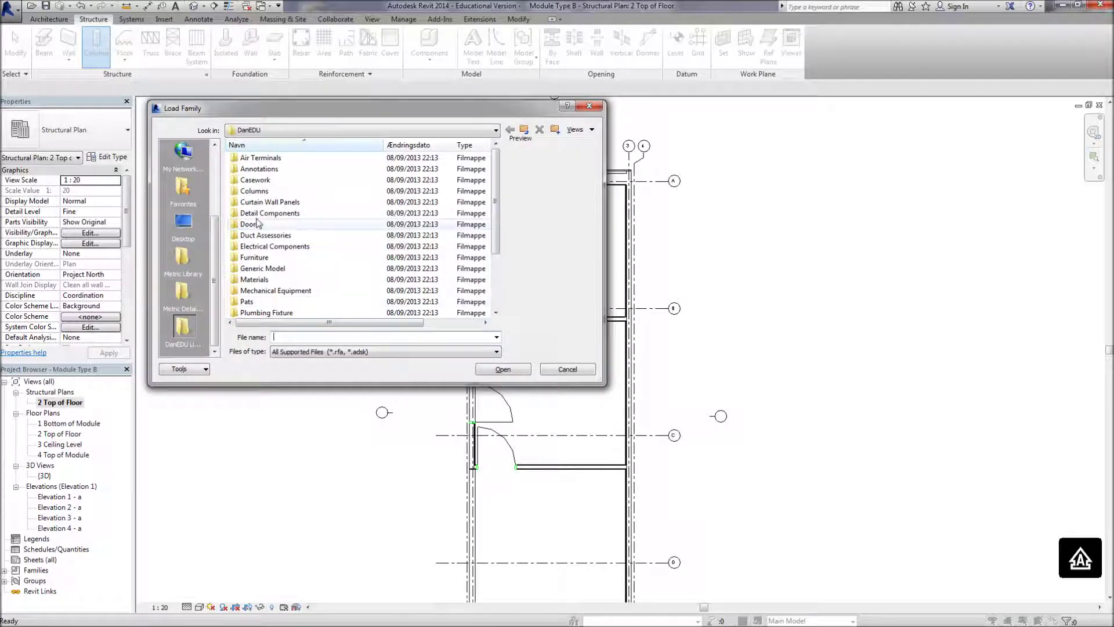
left_click(181, 256)
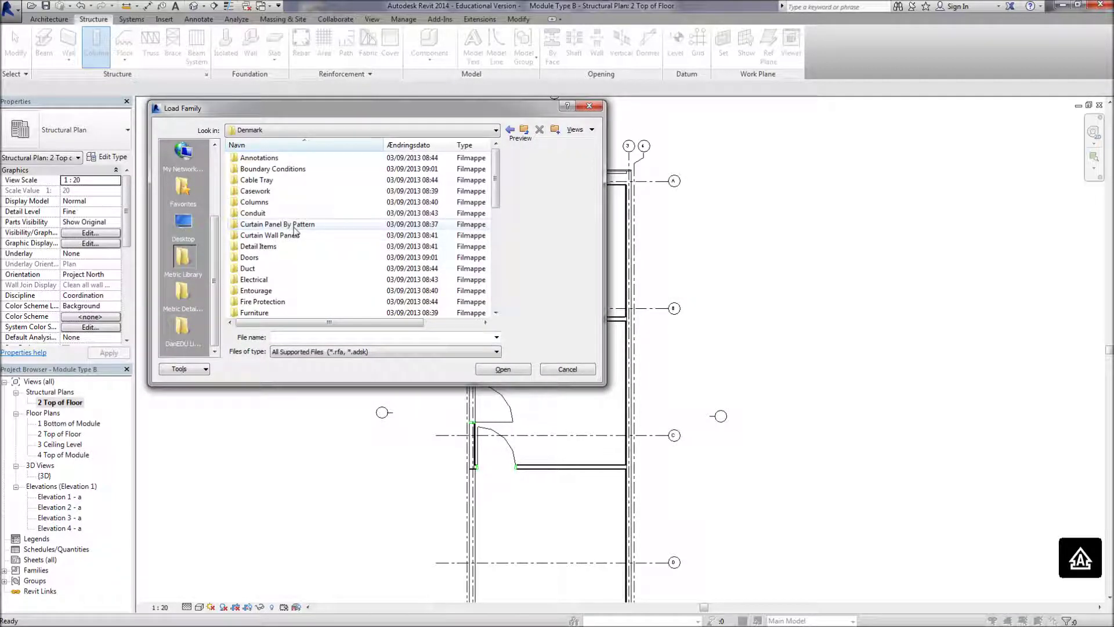
left_click_drag(495, 203, 495, 283)
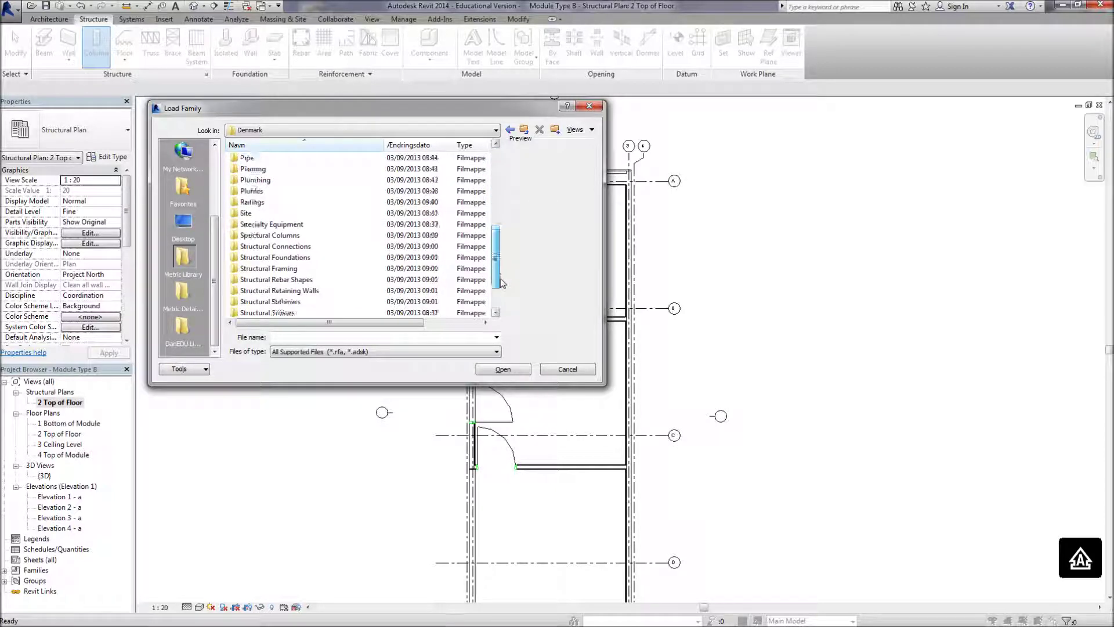
double_click(309, 237)
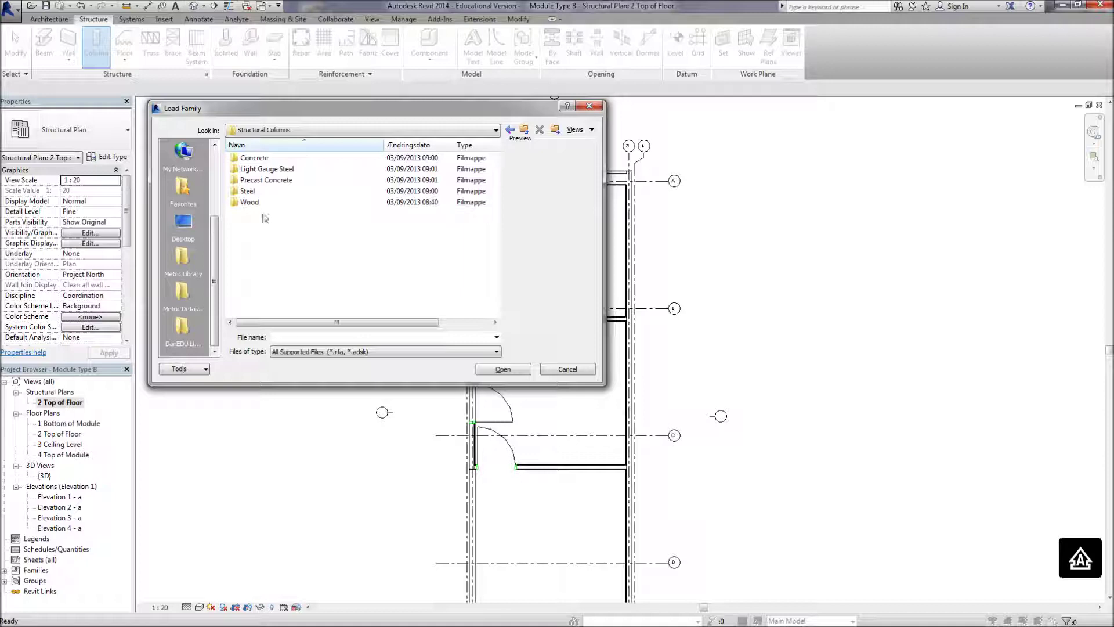
double_click(247, 191)
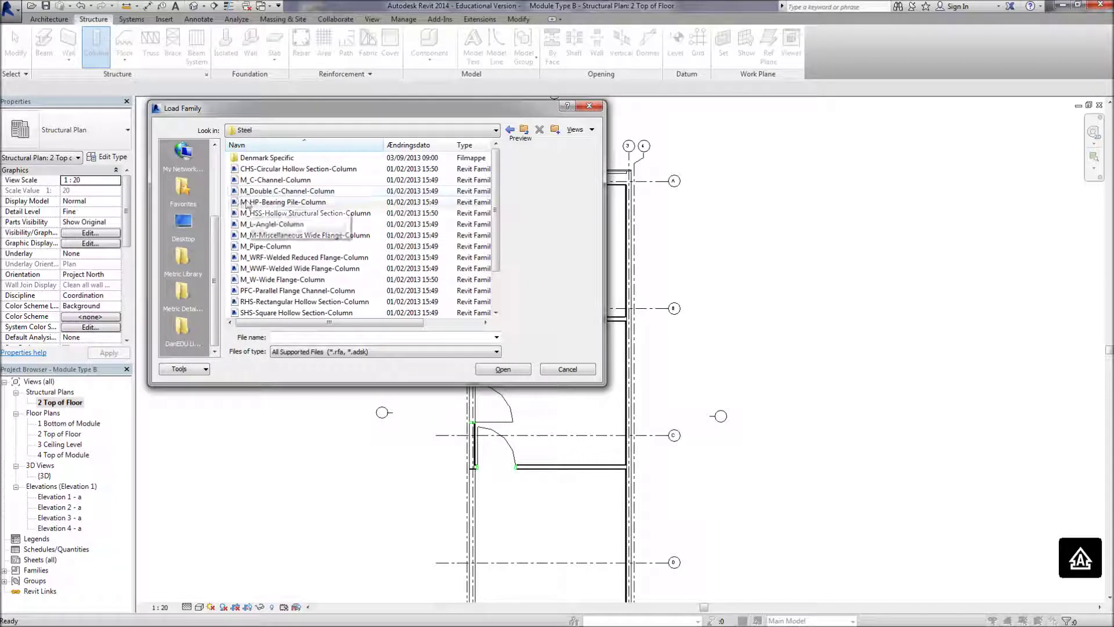
Preview the steel column families and open RHS-Rectangular Hollow Section-Column for loading
left_click(251, 169)
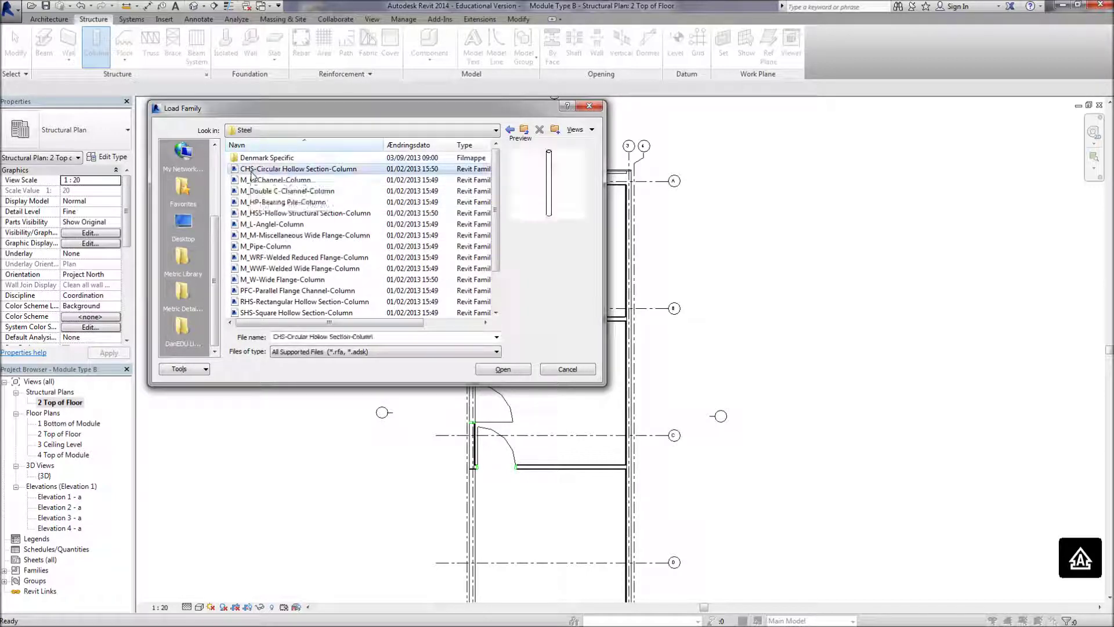
key("Down")
key("Down")
key("Down")
key("Down")
key("Down")
key("Down")
key("Down")
key("Down")
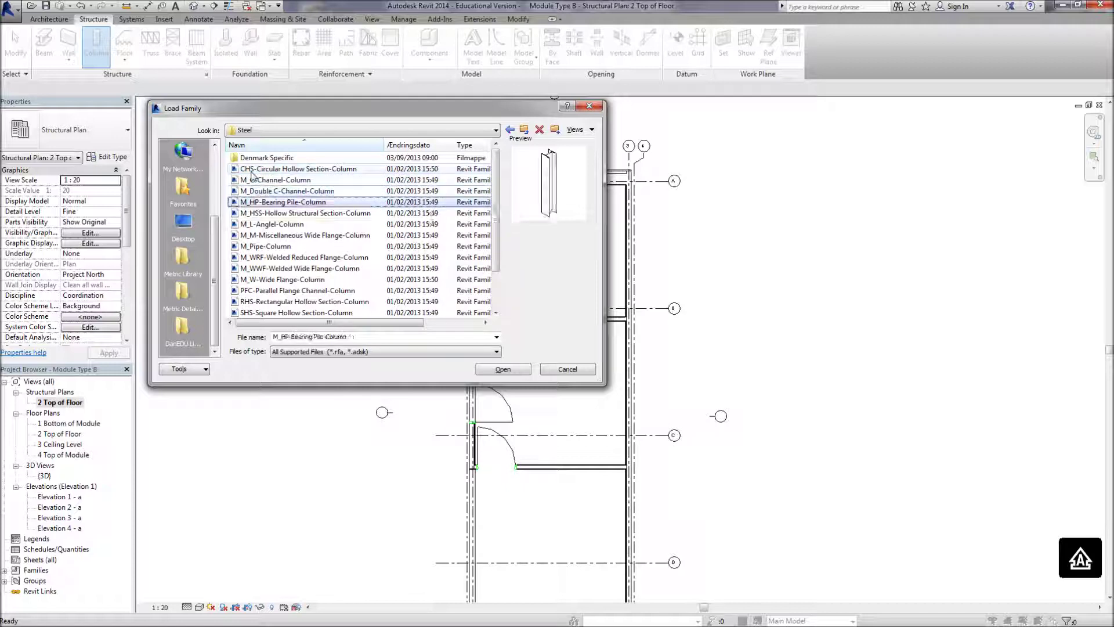
key("Down")
key("Down")
key("Down")
key("Down")
key("Down")
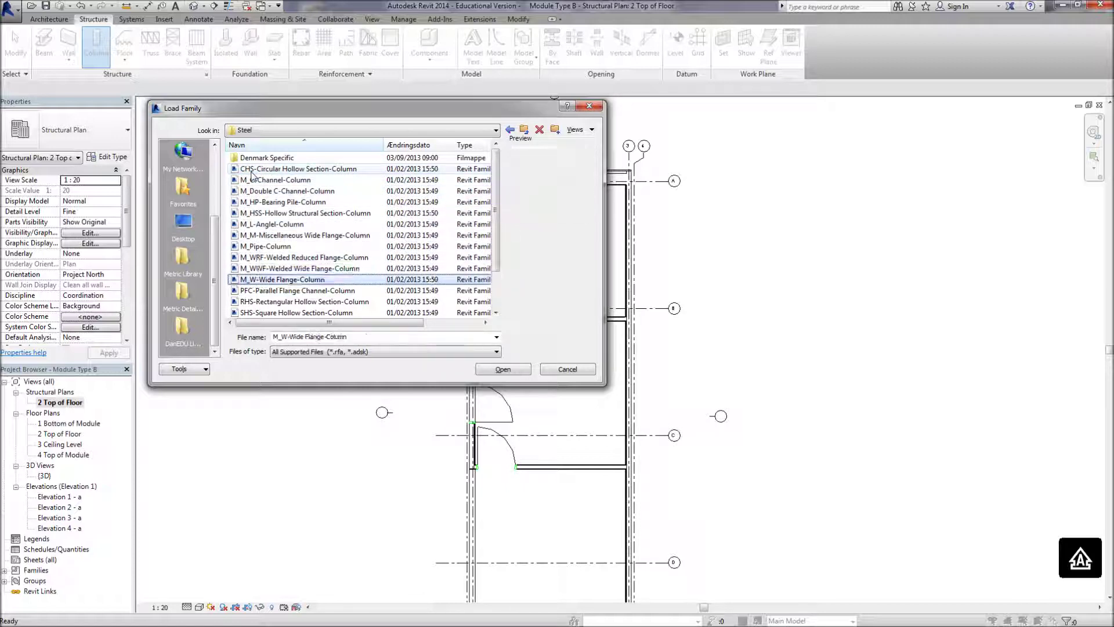
key("Up")
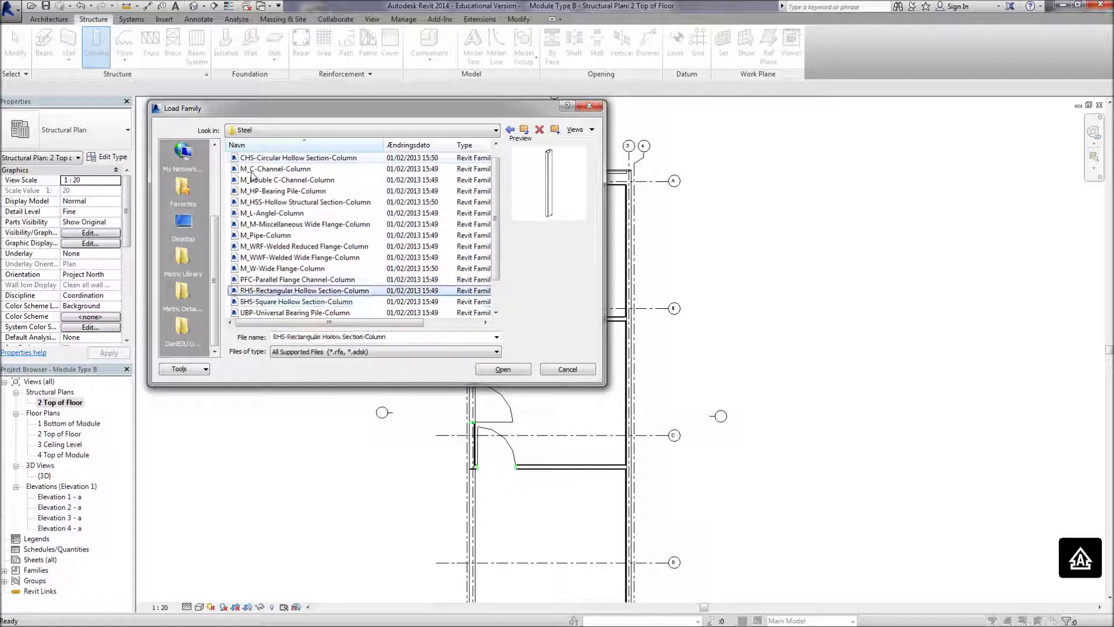
left_click_drag(495, 218, 493, 243)
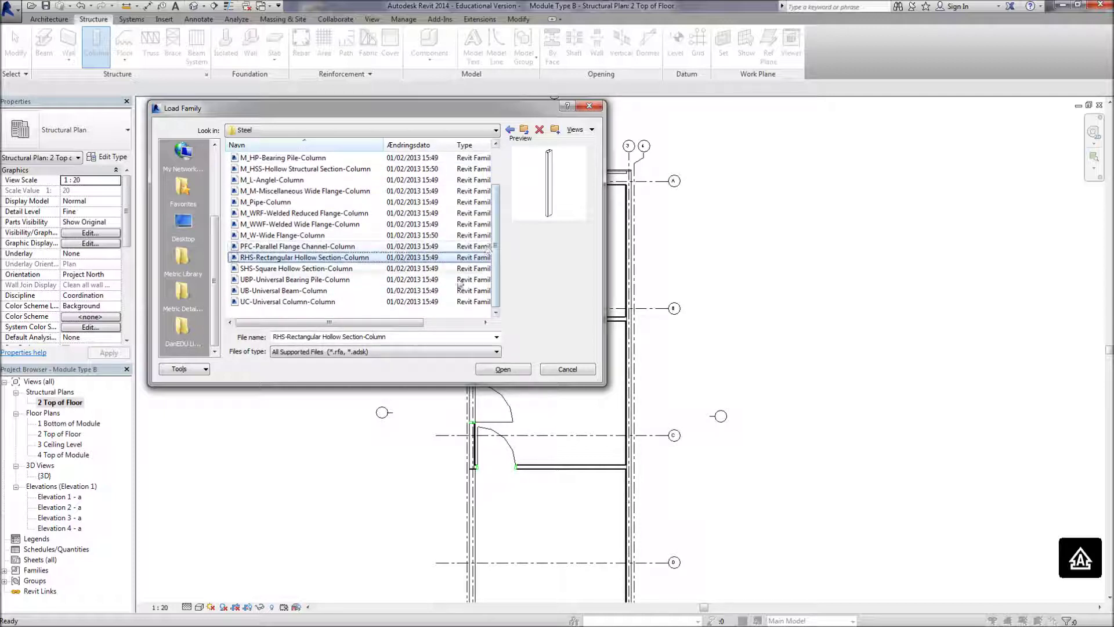
left_click(503, 372)
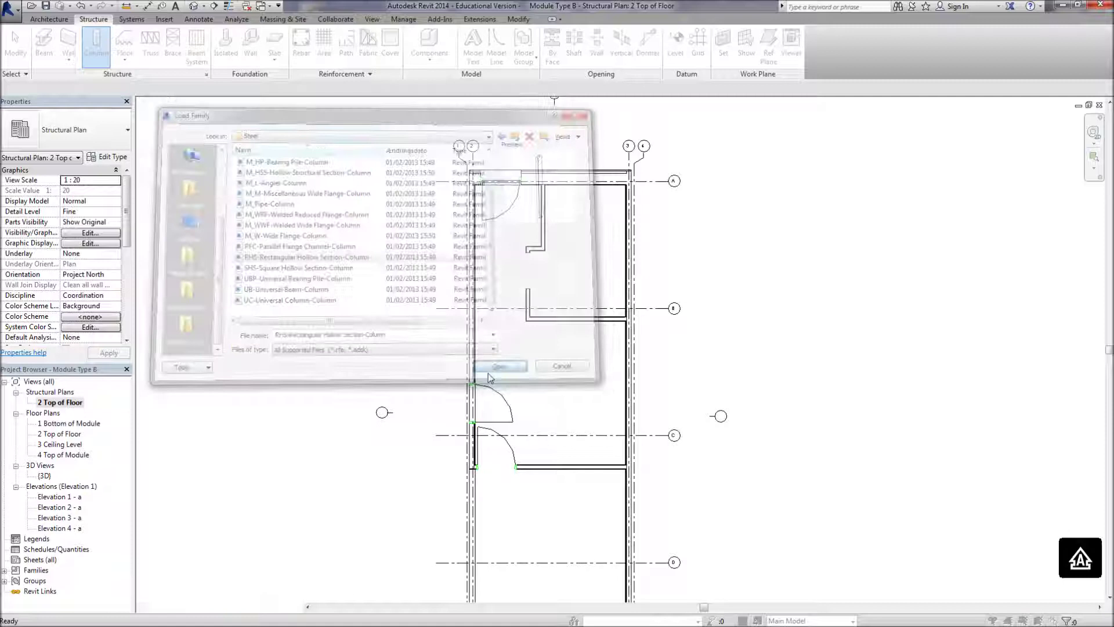
Load the 120x80x8RHS type of the rectangular hollow section column family
left_click_drag(556, 227, 560, 231)
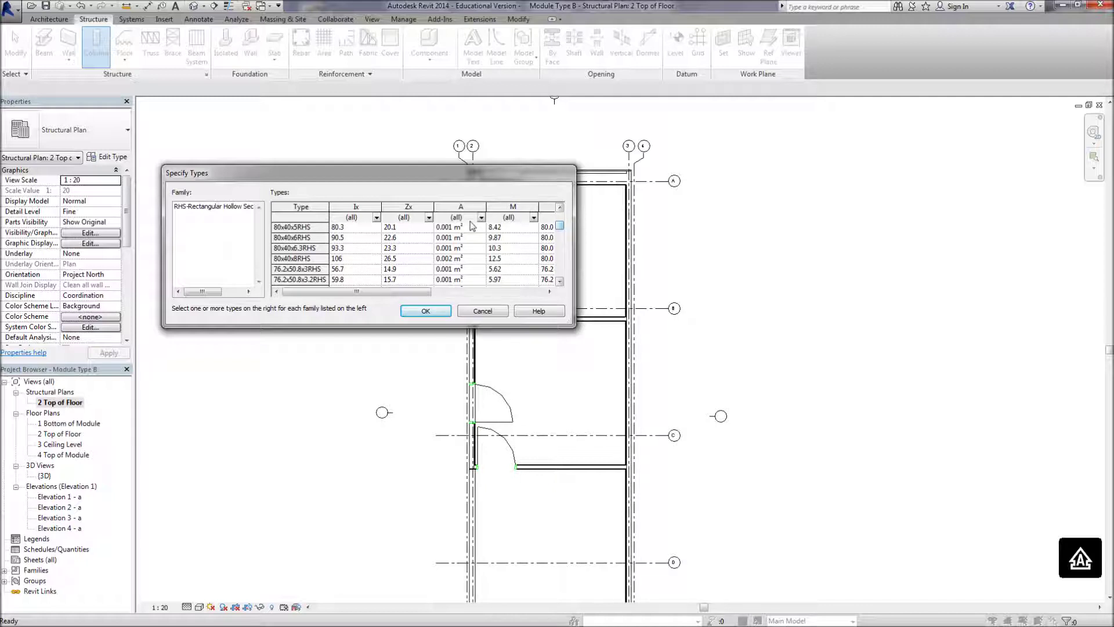
left_click_drag(560, 231, 562, 250)
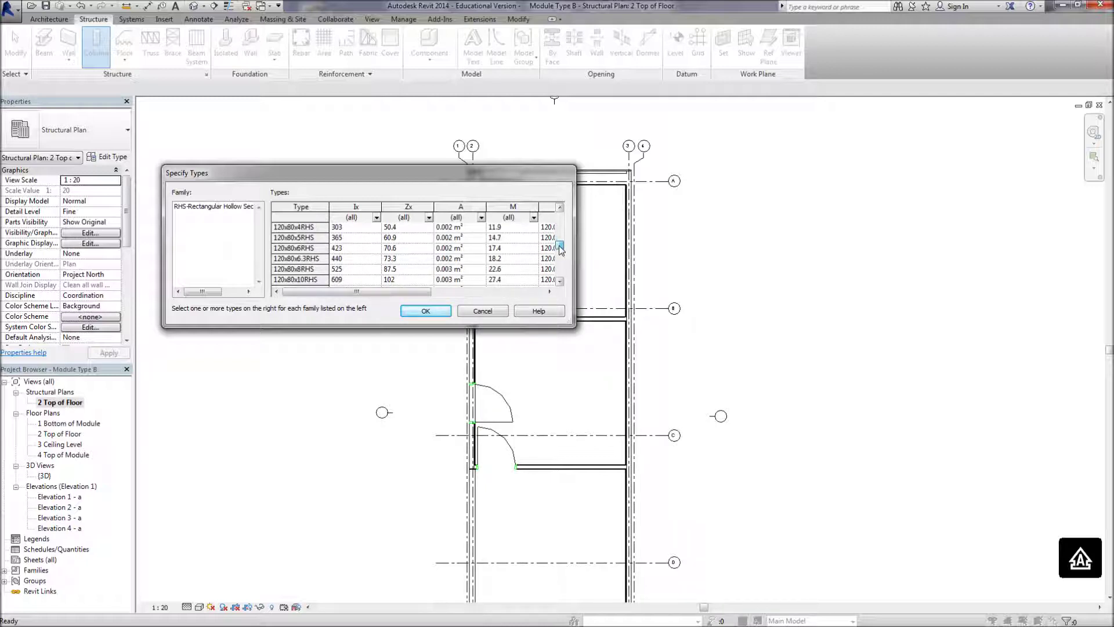
left_click(365, 272)
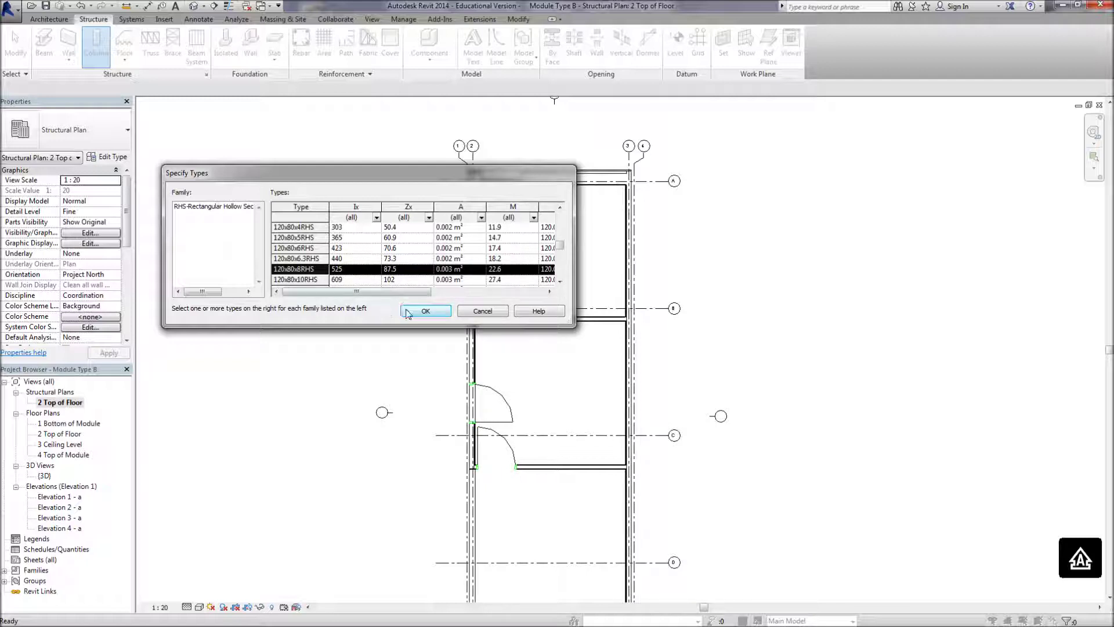
left_click(423, 311)
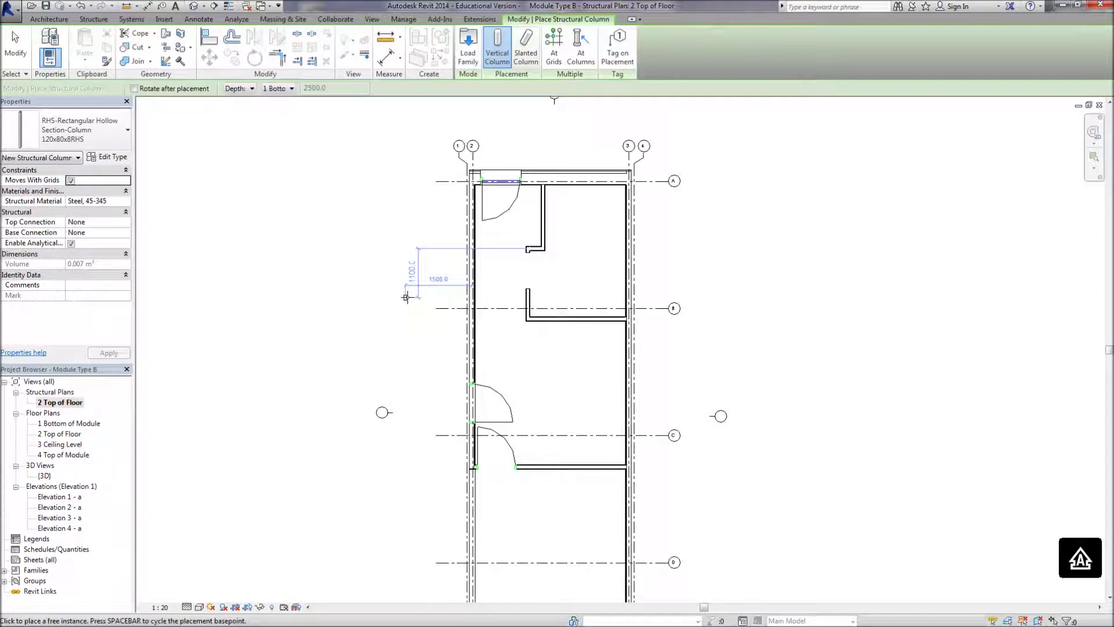
Place 120x80x8RHS columns at all intersections of the lettered grids with grids 2 and 3, and end column placement
left_click(549, 44)
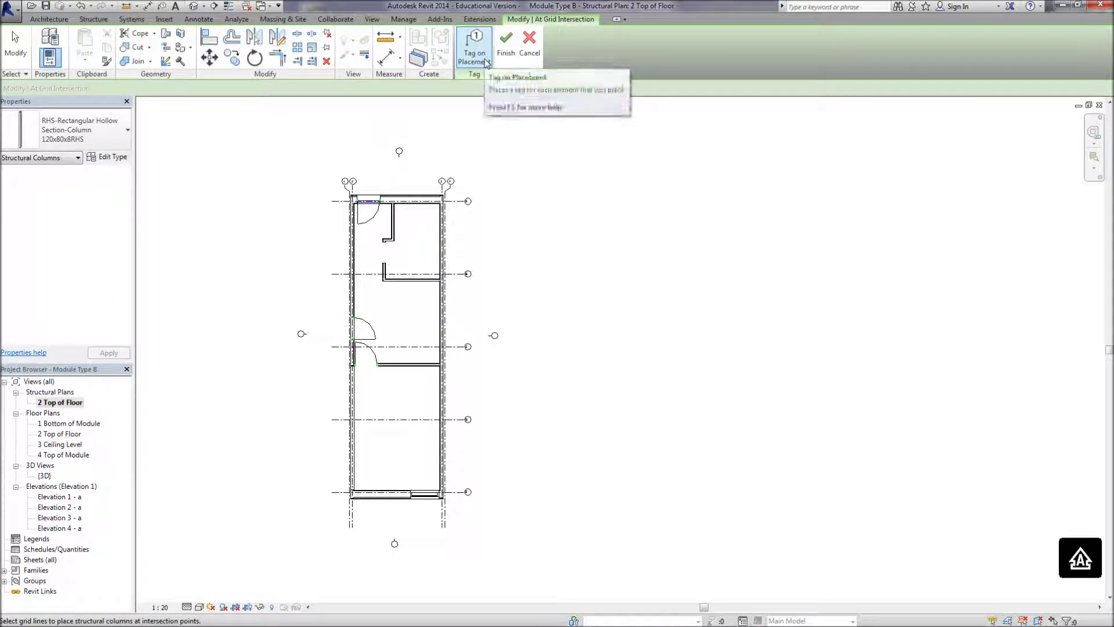
left_click(518, 47)
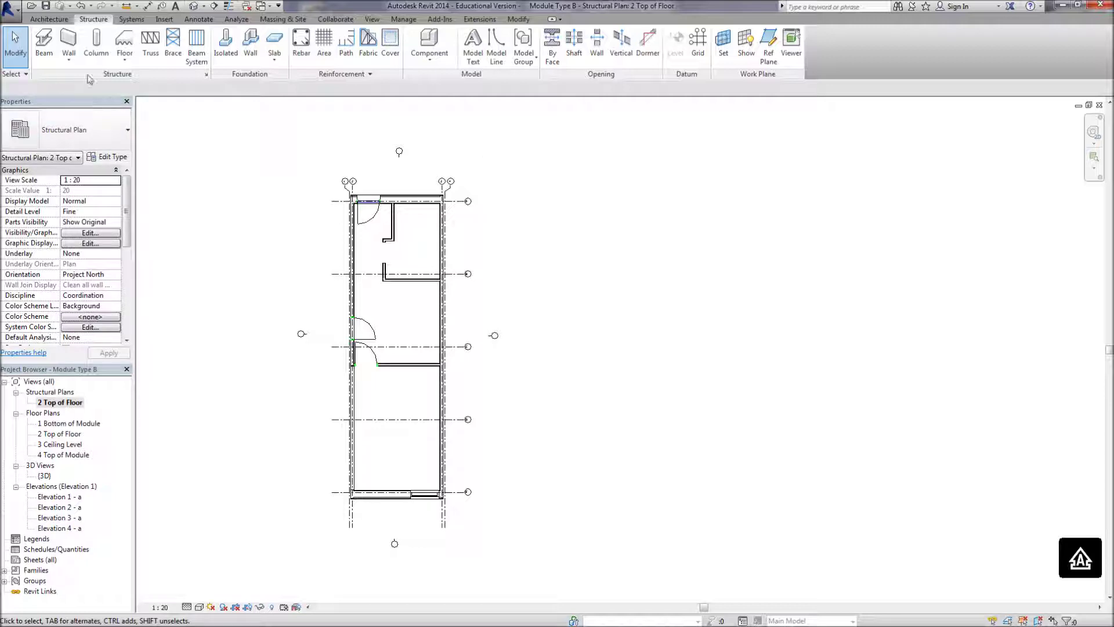
left_click(96, 43)
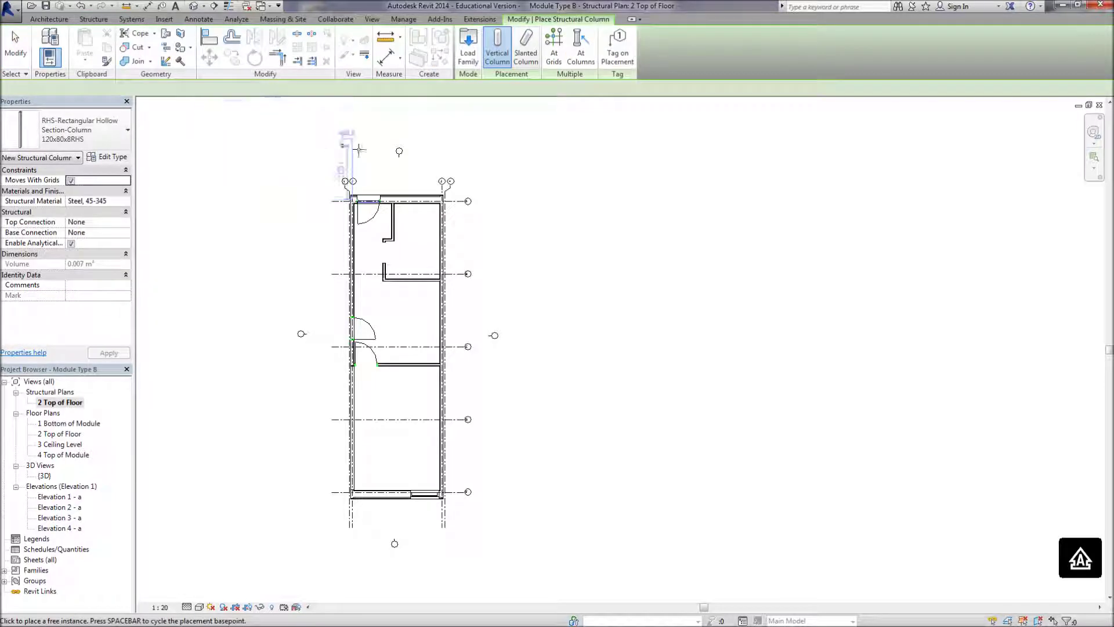
left_click(553, 47)
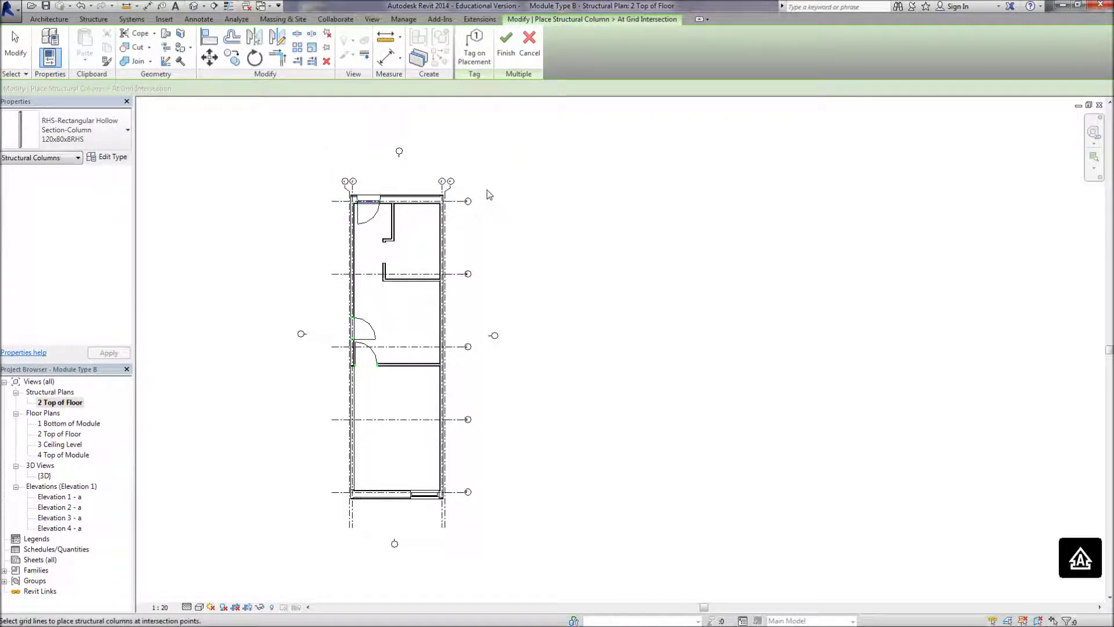
left_click_drag(481, 182, 458, 508)
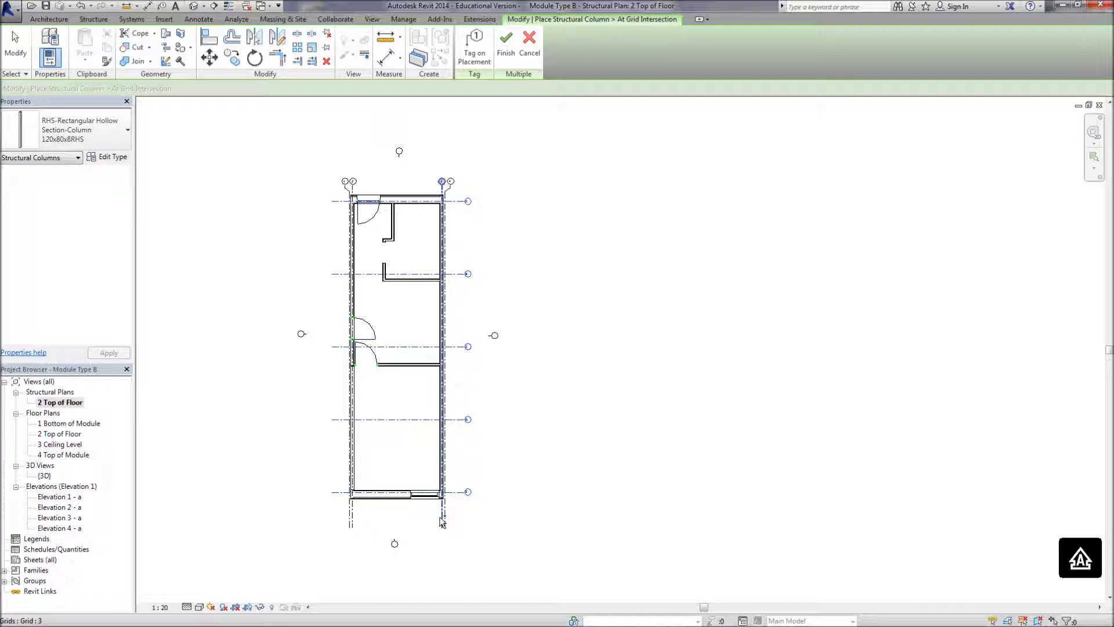
left_click(441, 519, "ctrl")
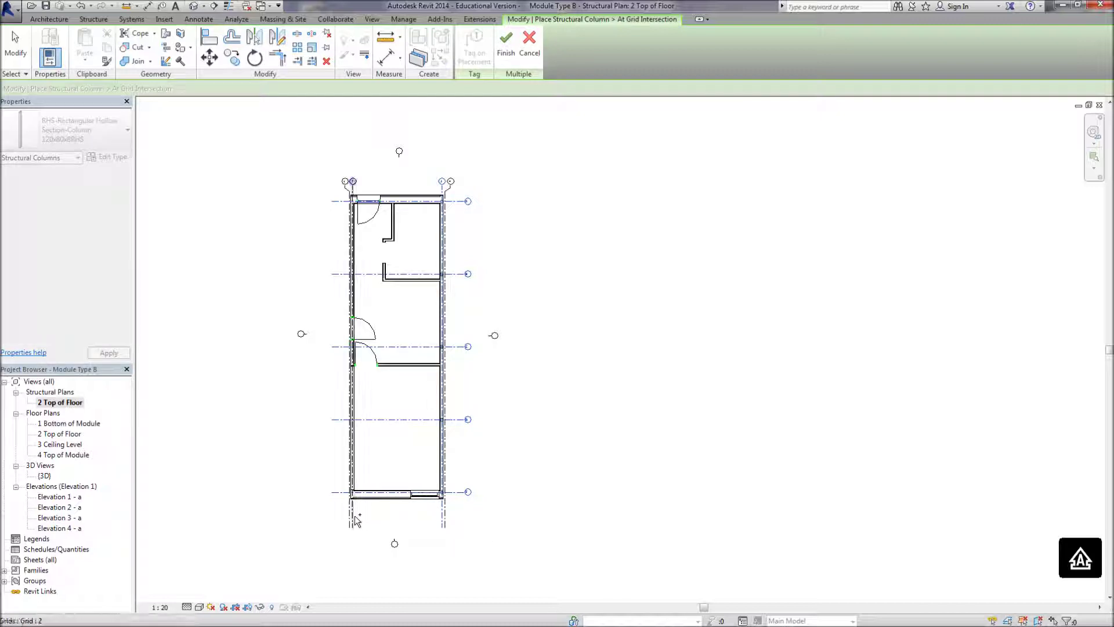
left_click(505, 55)
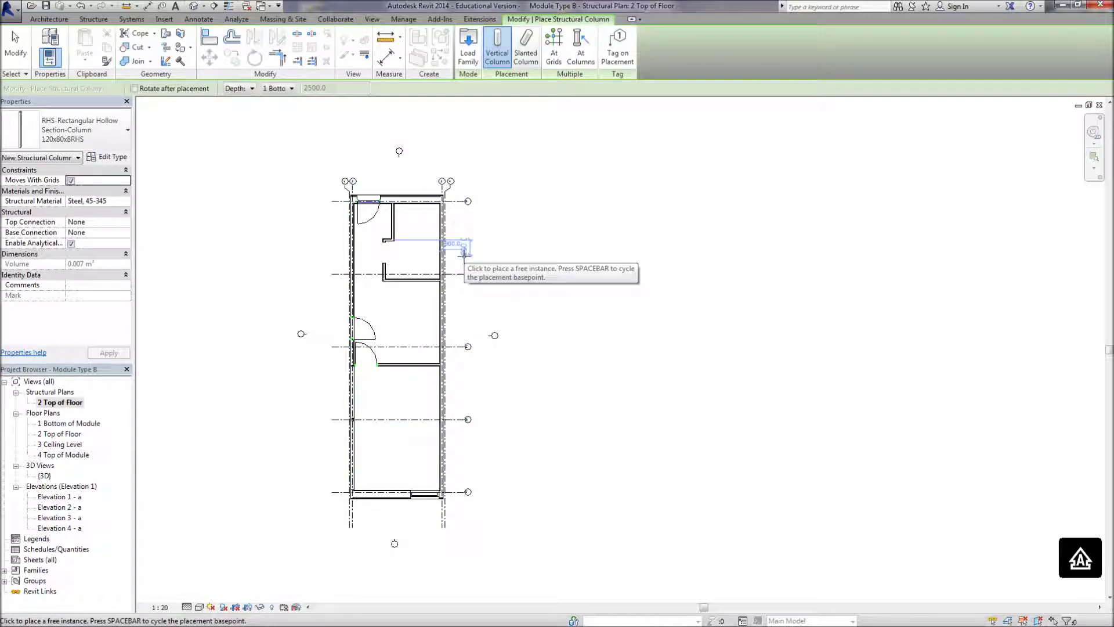
scroll(467, 263, "up", 6)
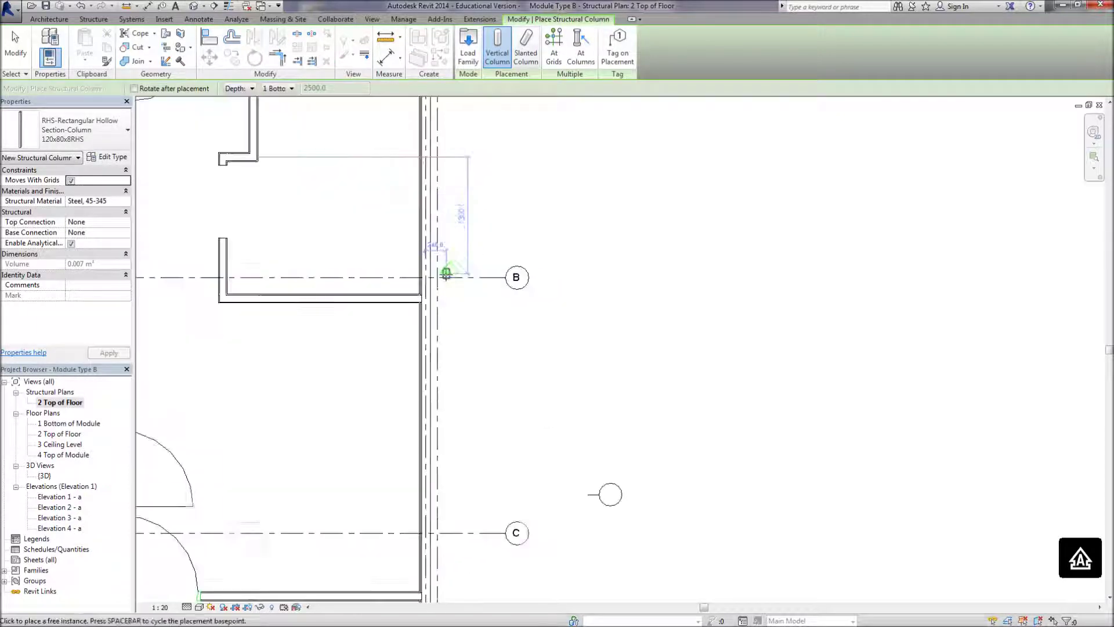
key("Escape")
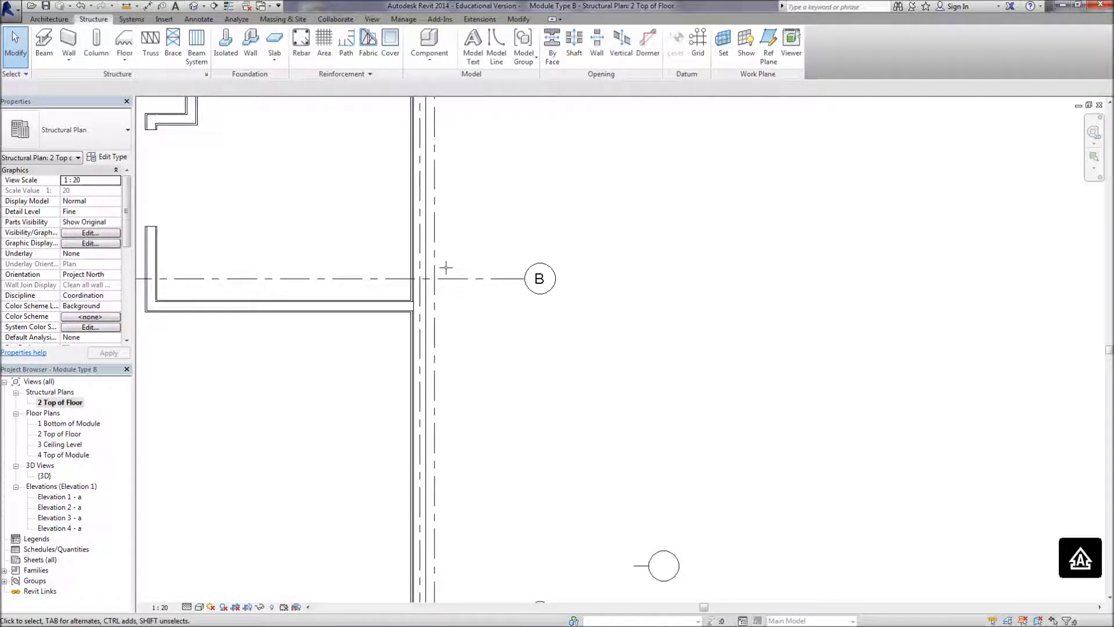
Open the default 3D view and set its visual style to Wireframe to see the columns inside the module
left_click(192, 8)
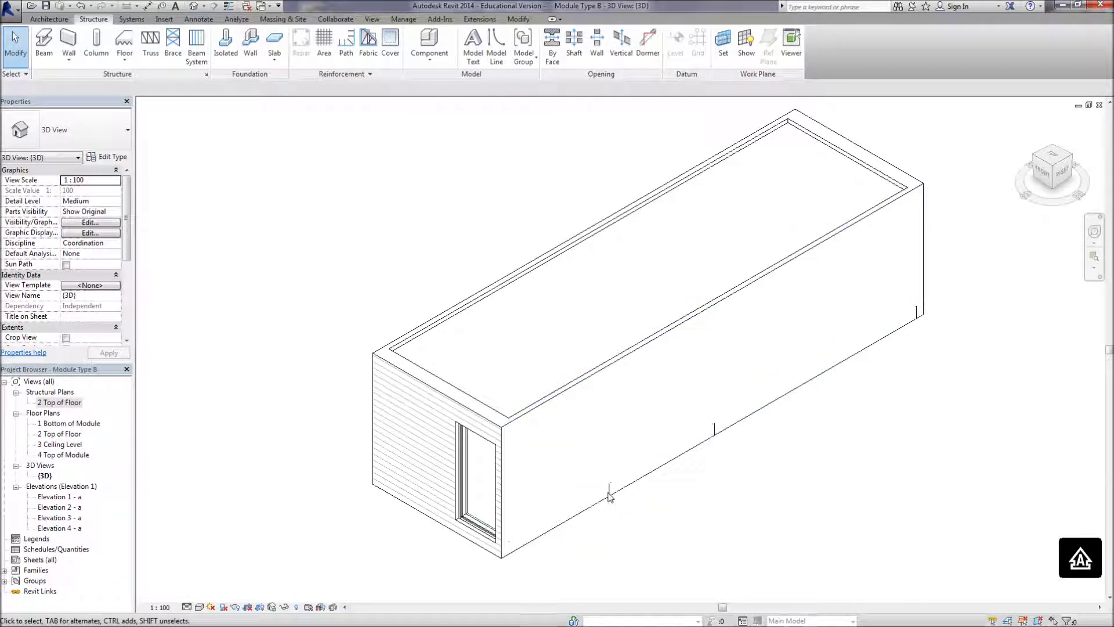
left_click(199, 606)
left_click(225, 536)
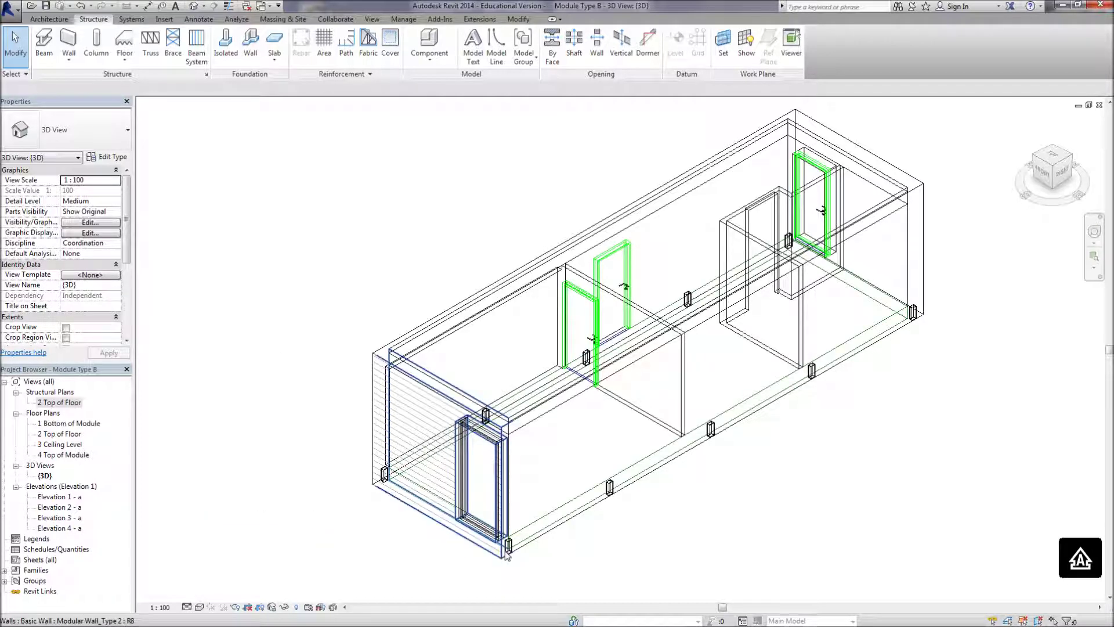
scroll(586, 533, "up", 5)
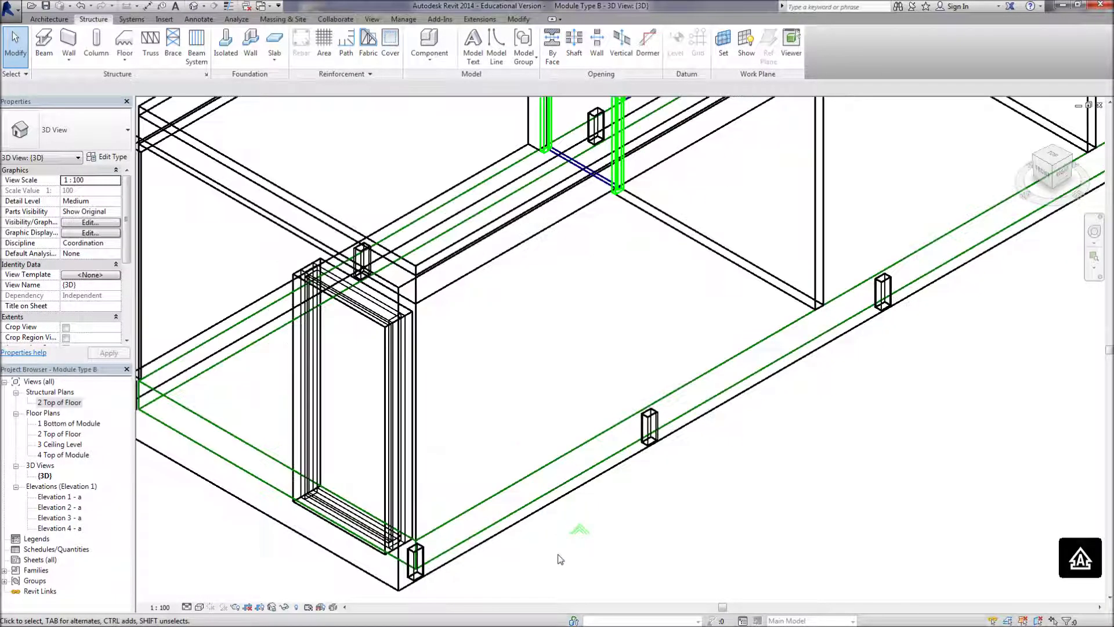
Set all the placed 120x80x8RHS columns to base level 1 Bottom of Module and top level 4 Top of Module
left_click(655, 418)
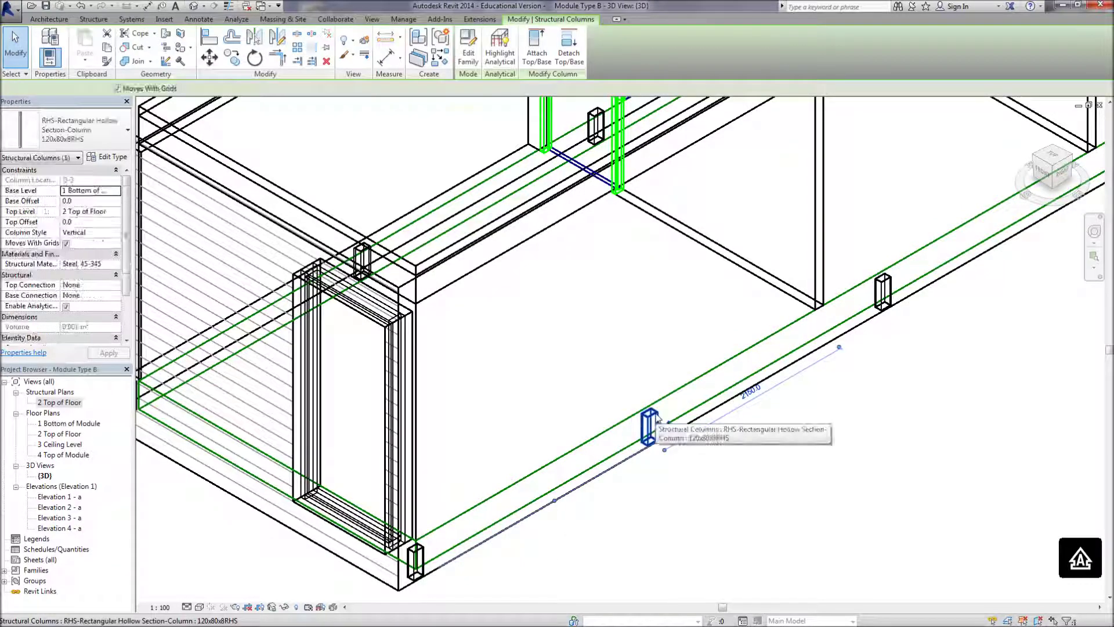
right_click(658, 418)
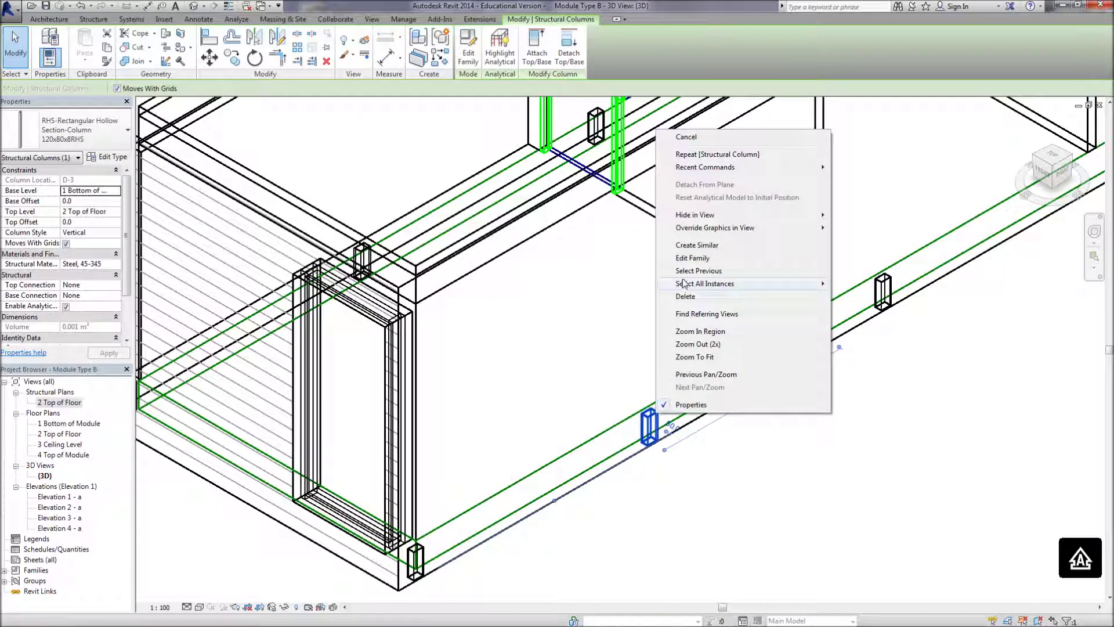
mouse_move(684, 285)
left_click(864, 298)
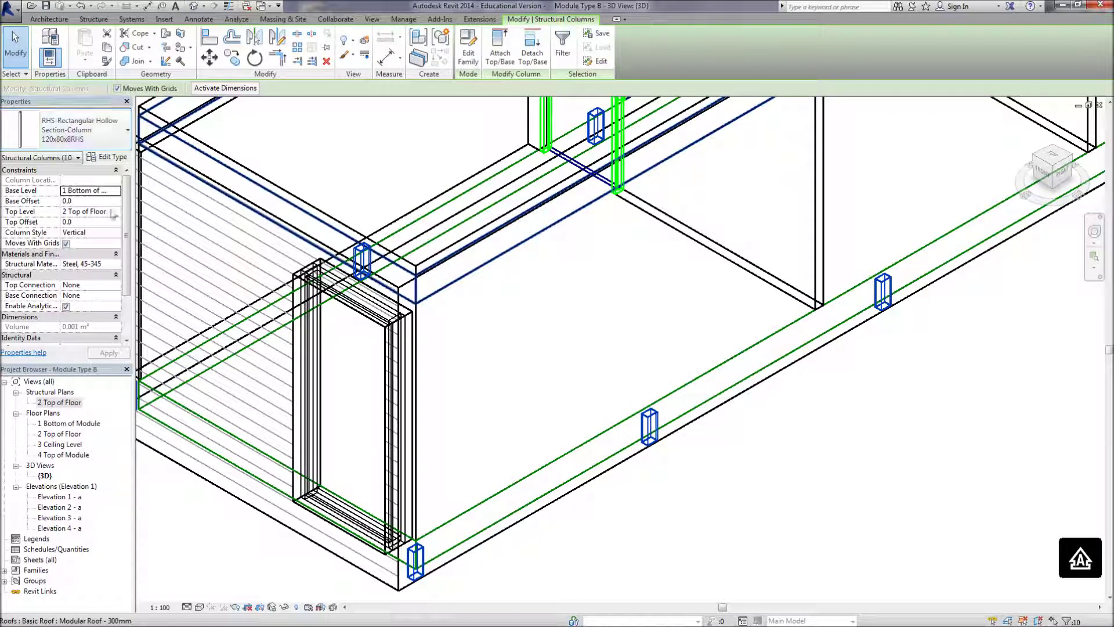
left_click(117, 191)
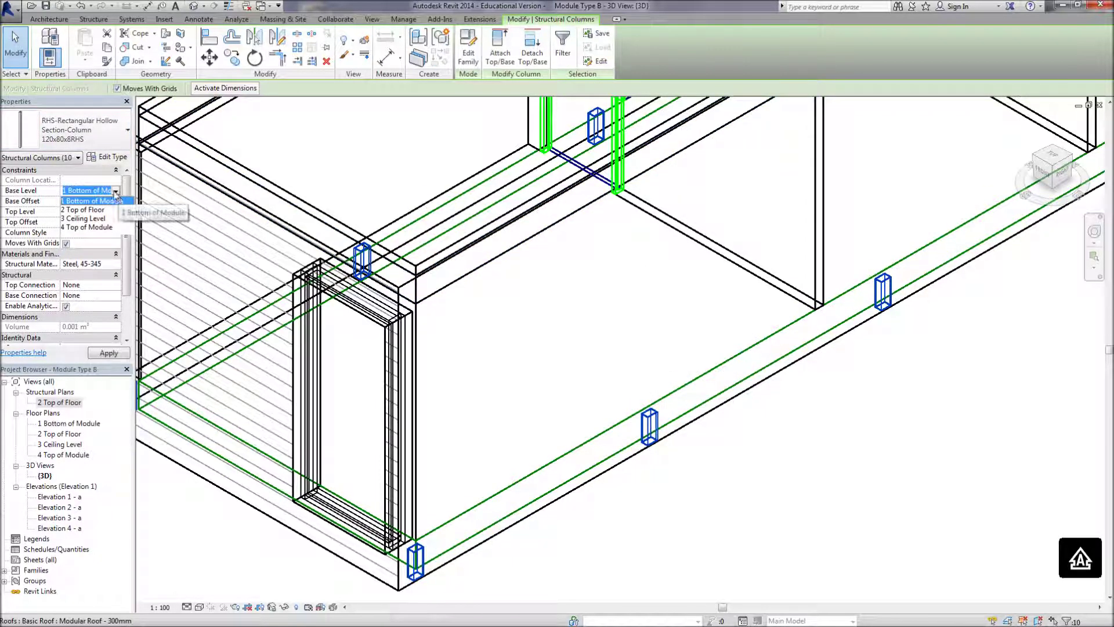
left_click(93, 201)
left_click(116, 211)
left_click(116, 211)
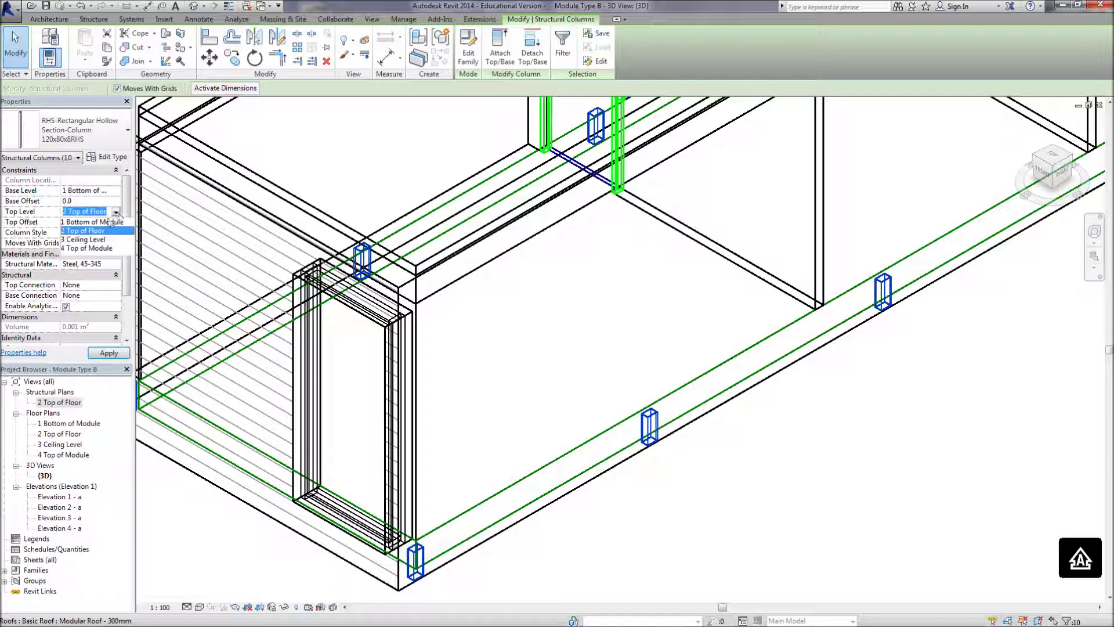
left_click(91, 249)
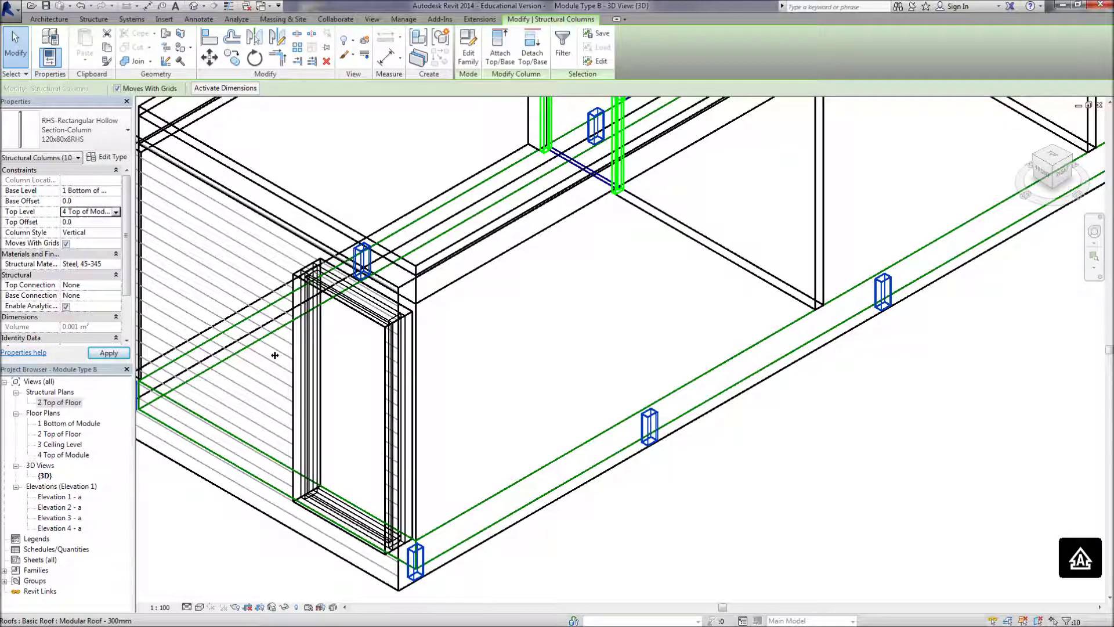
left_click(575, 553)
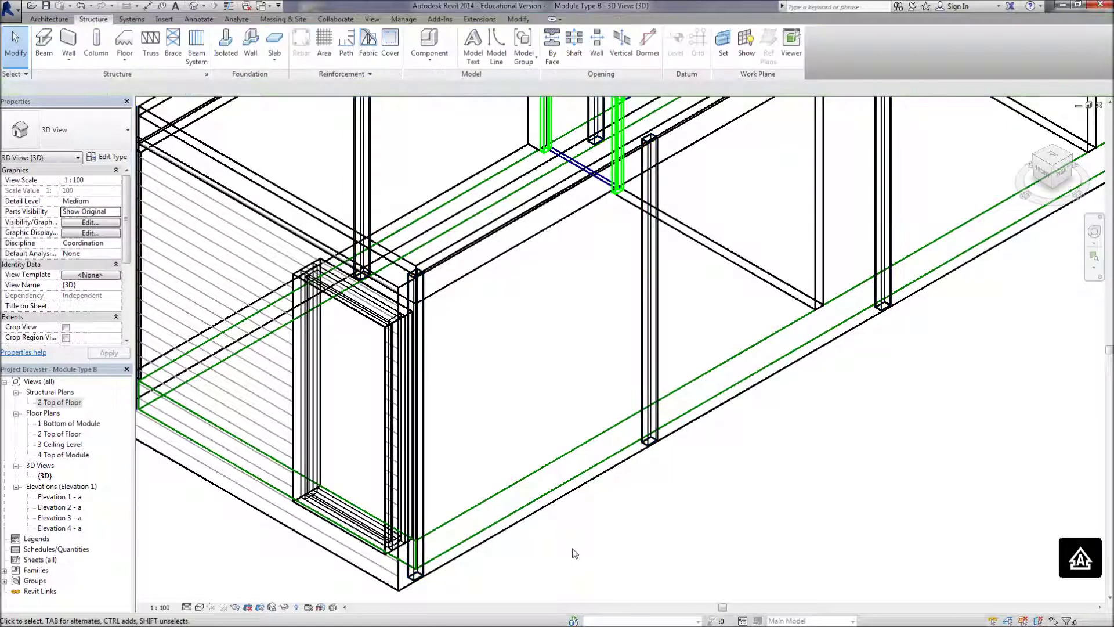
scroll(574, 552, "down", 6)
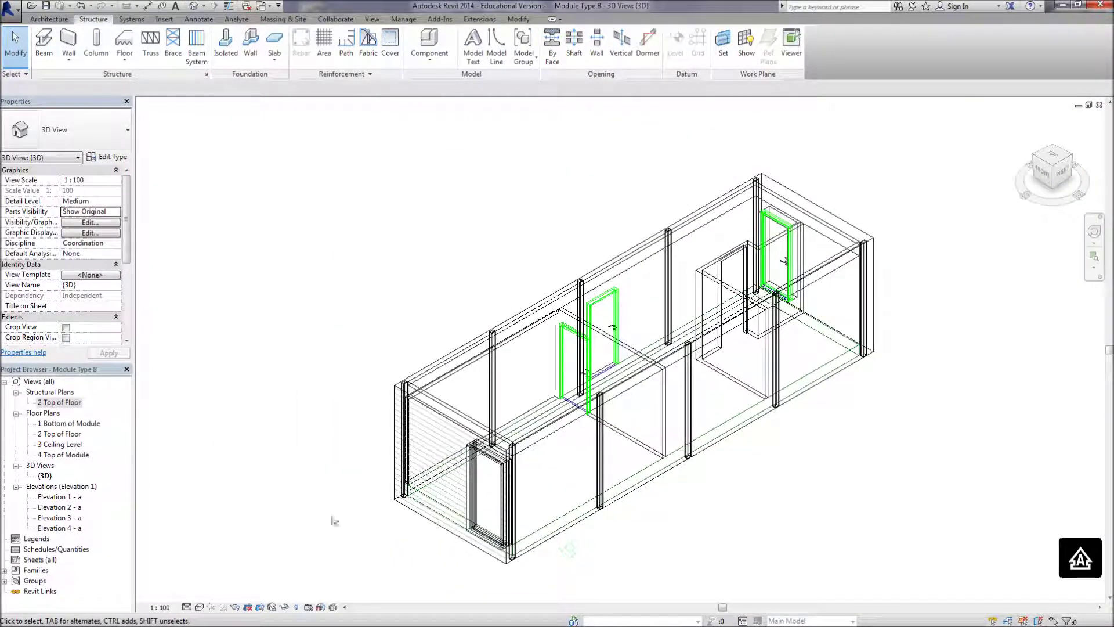
Open the 2 Top of Floor structural plan and examine the columns' positions on the grid lines and within the walls
double_click(65, 402)
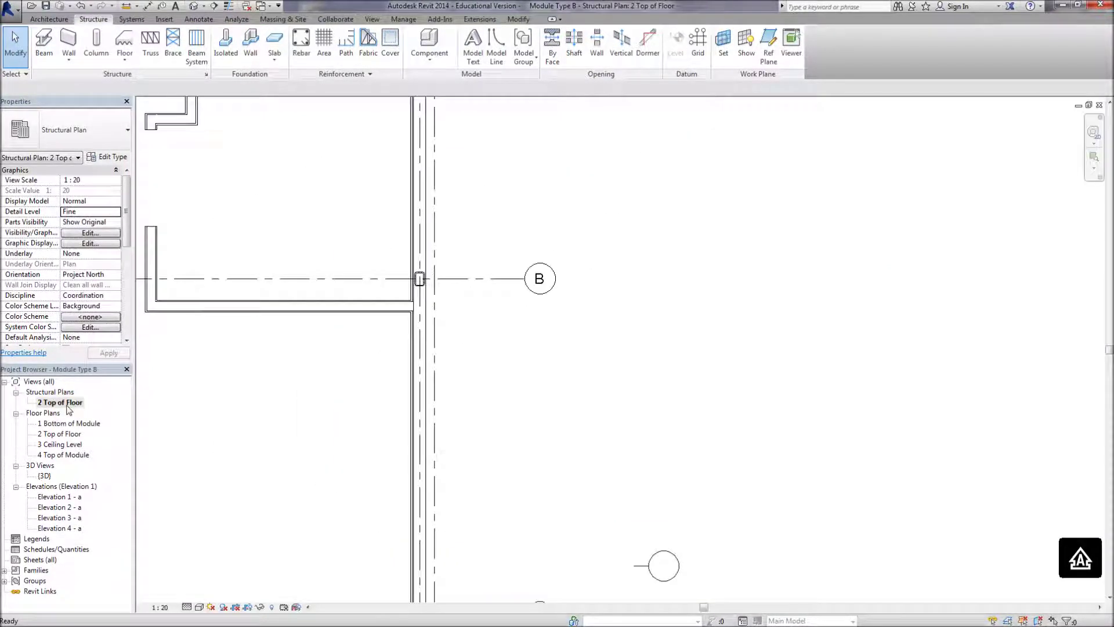
scroll(406, 294, "up", 5)
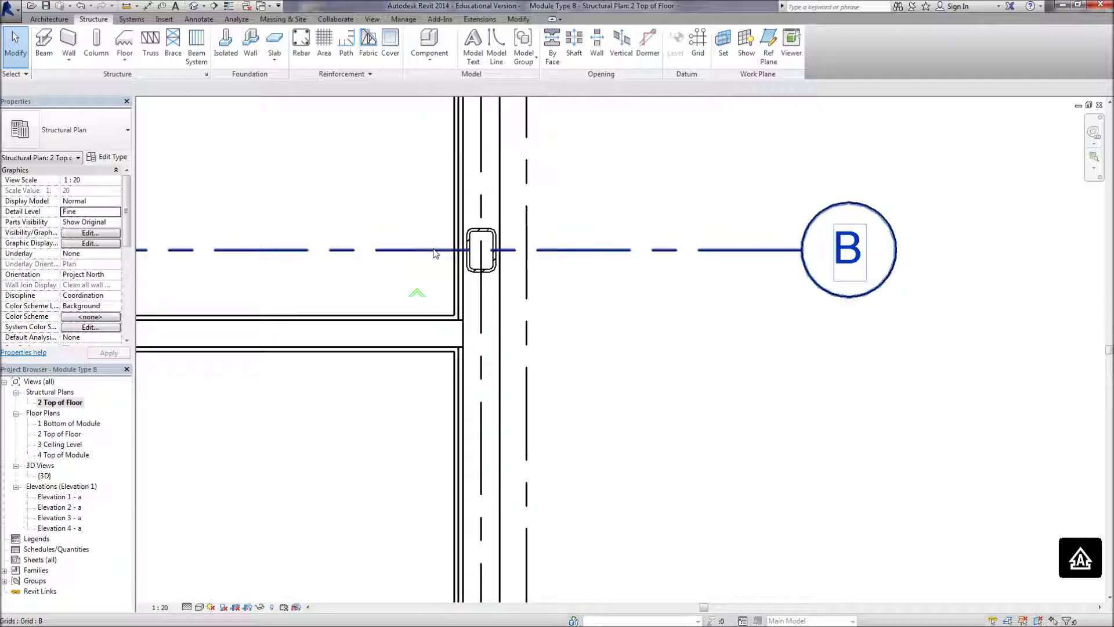
scroll(486, 274, "down", 4)
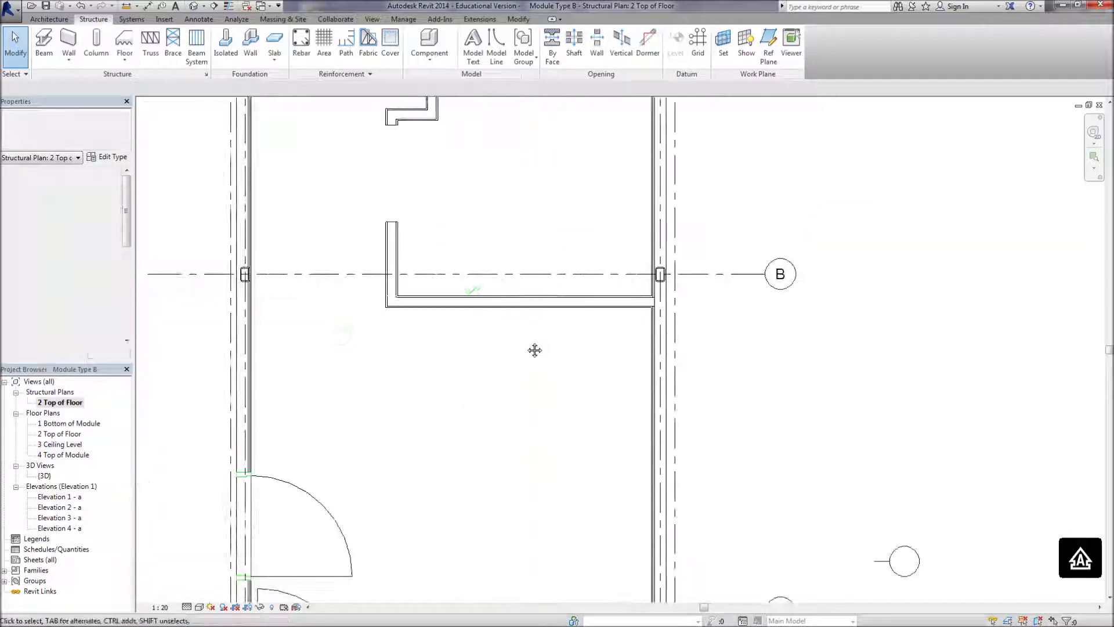
middle_click_drag(512, 367, 535, 467)
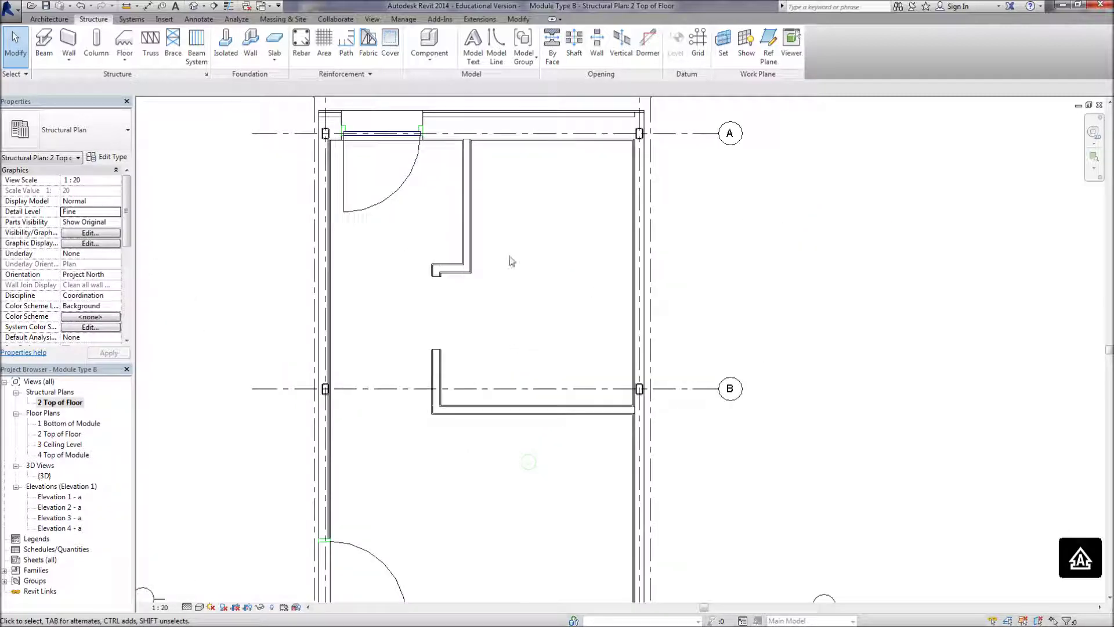
middle_click_drag(509, 258, 516, 313)
scroll(518, 174, "up", 4)
scroll(517, 174, "down", 3)
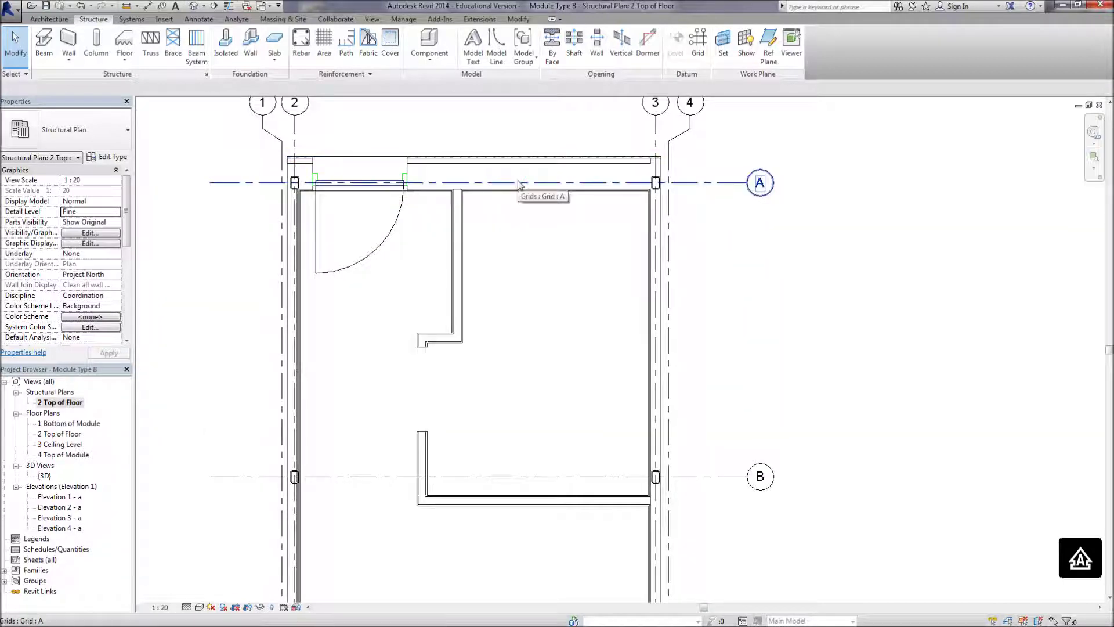
scroll(519, 184, "down", 5)
middle_click_drag(483, 366, 504, 326)
scroll(484, 329, "down", 1)
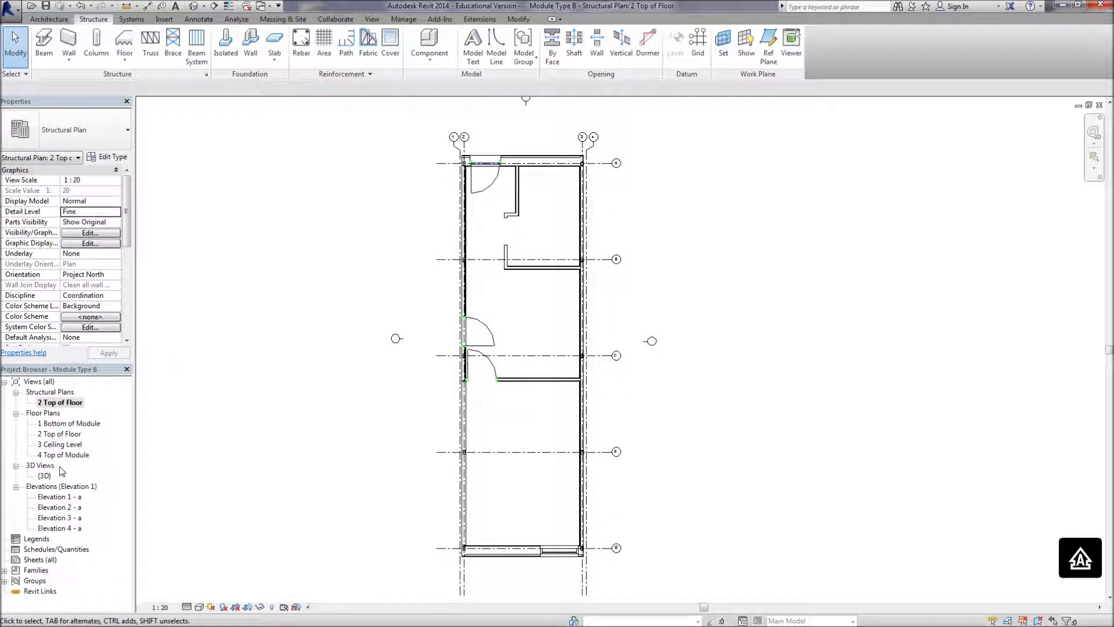
Return to the default 3D view and set its detail level to Fine and its visual style to Hidden Line
left_click(44, 476)
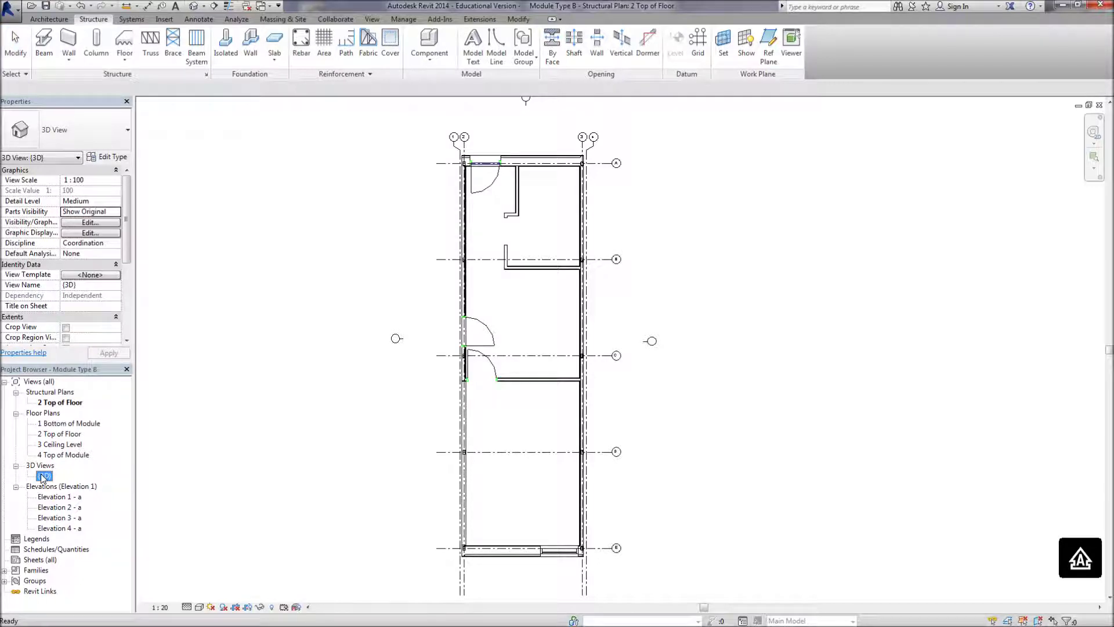
double_click(43, 475)
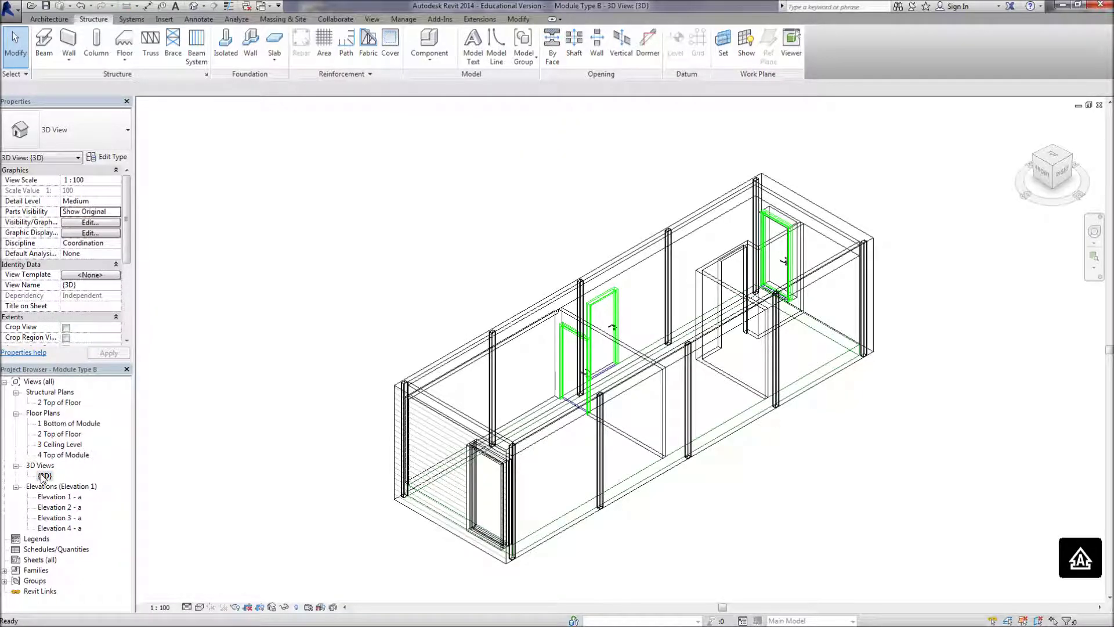
left_click(187, 606)
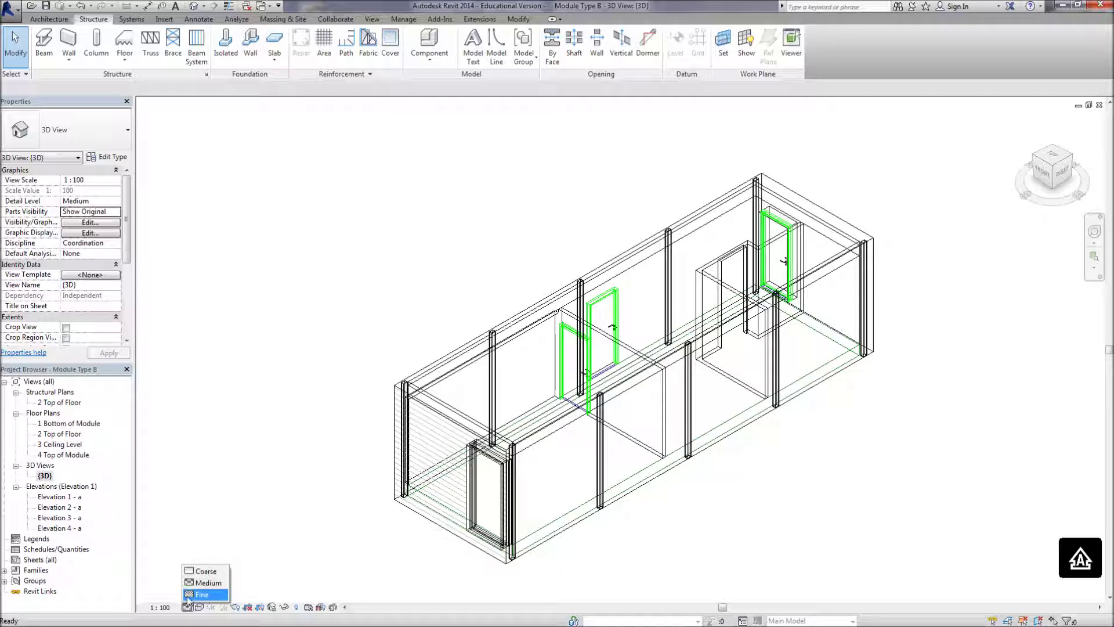
left_click(188, 596)
left_click(199, 607)
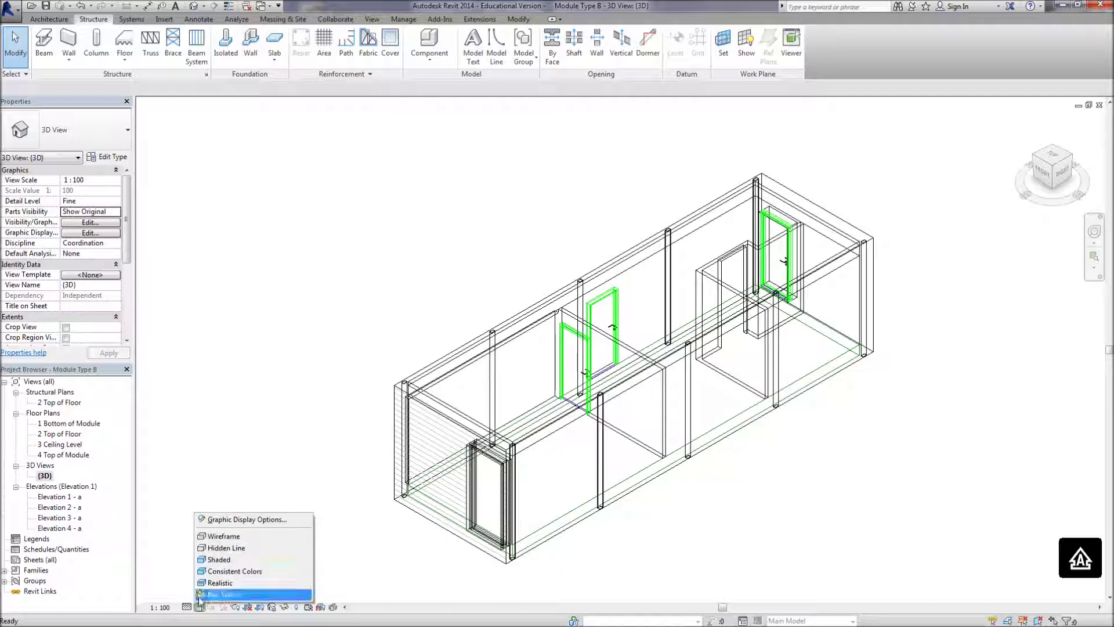
left_click(207, 551)
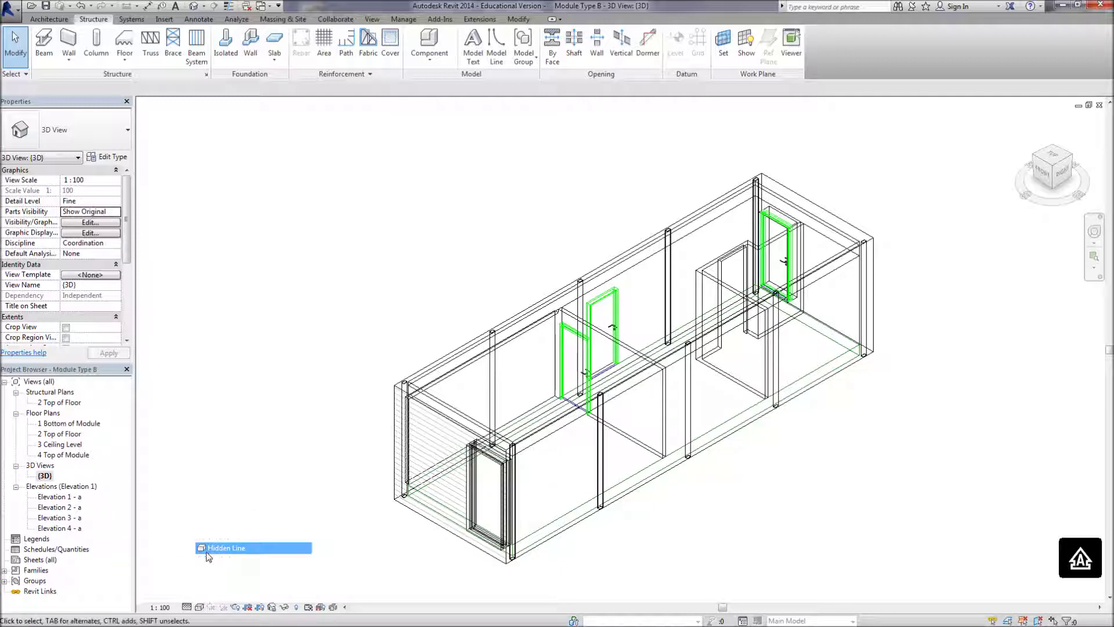
Duplicate the default 3D view and rename the copy Structural Isometric
right_click(47, 476)
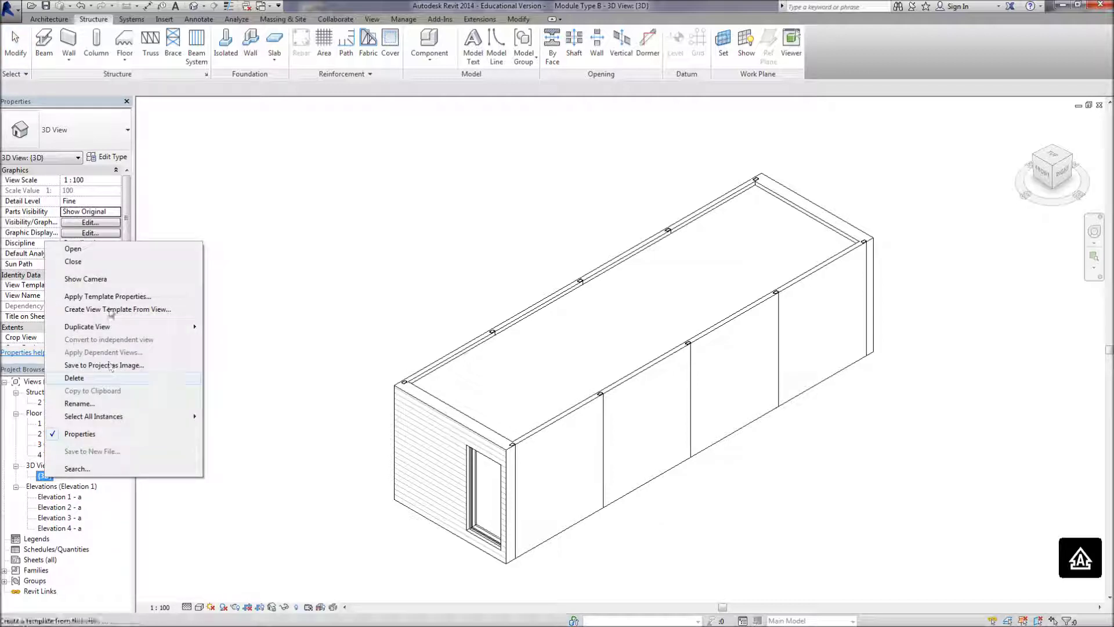
mouse_move(101, 328)
left_click(242, 332)
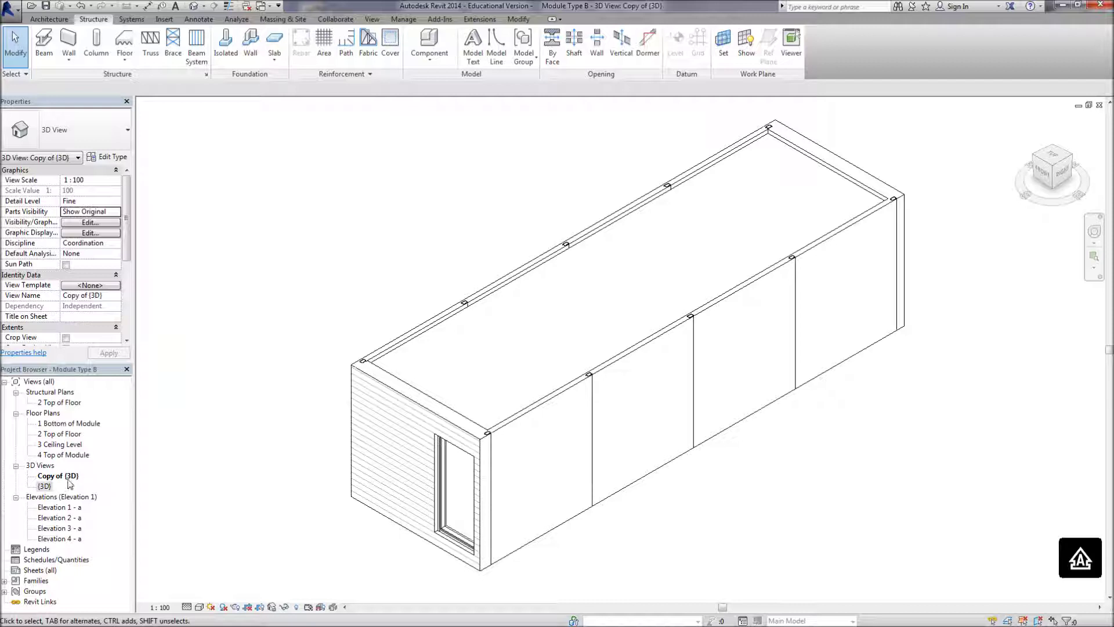
right_click(68, 477)
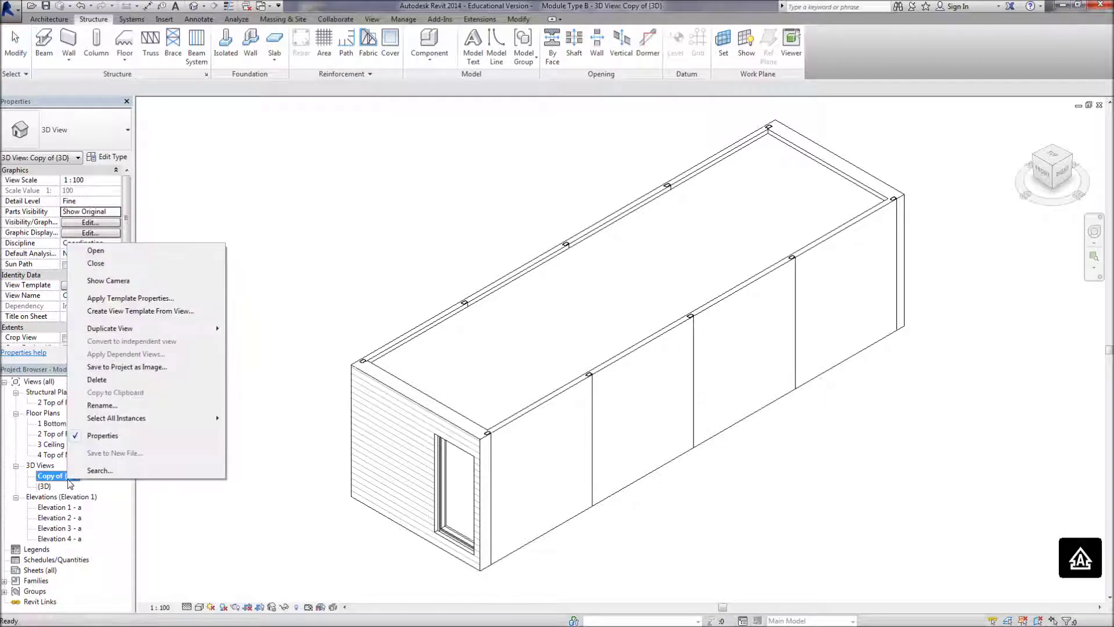
left_click(100, 405)
type("Structural Isometric")
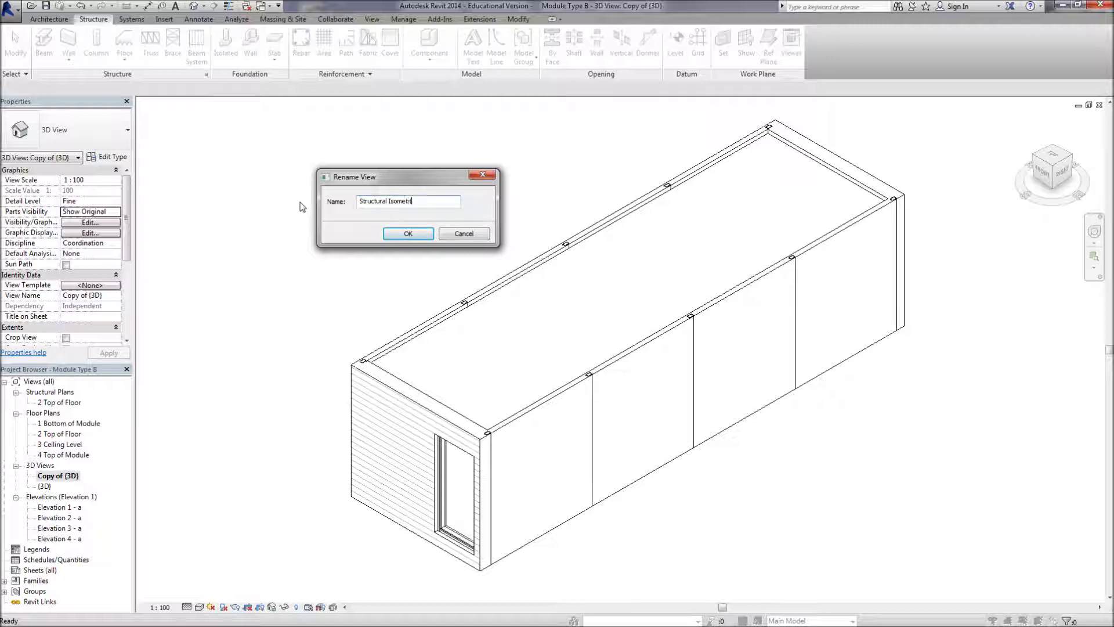
left_click(387, 238)
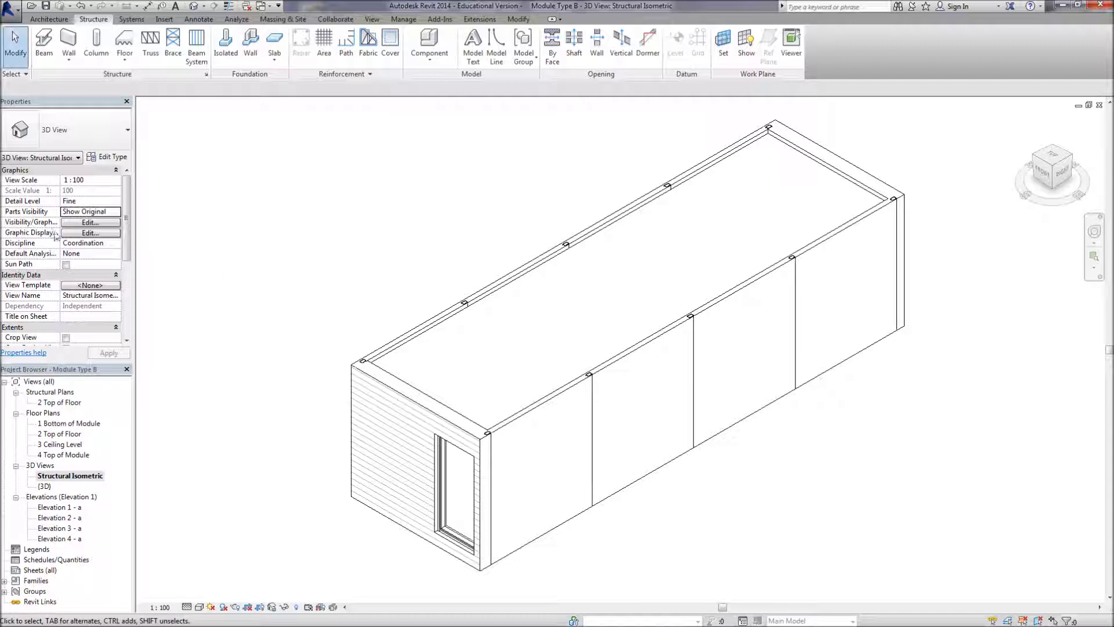
Hide all listed model categories in the Structural Isometric view except Structural Beam Systems, Columns, Foundations and Framing
left_click(77, 224)
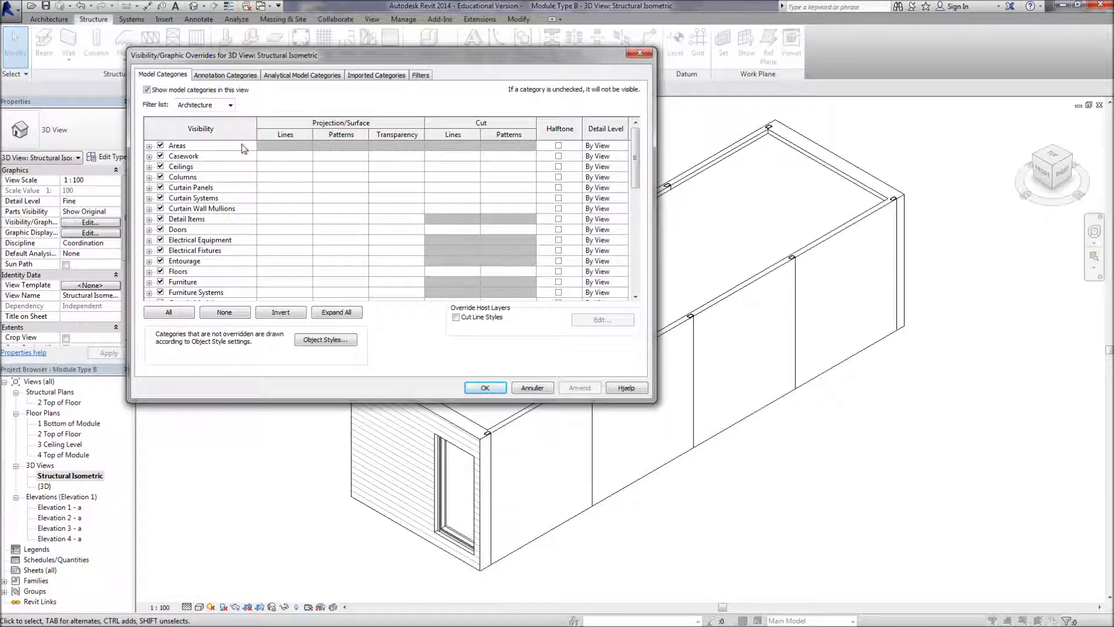
left_click_drag(636, 156, 638, 259)
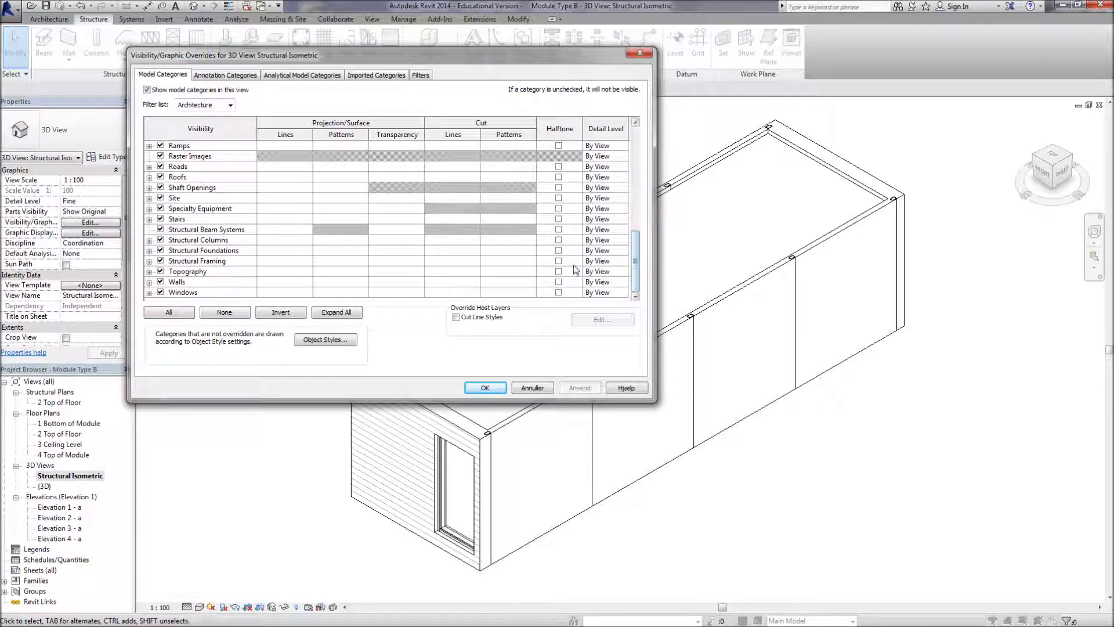
left_click(197, 219, "shift")
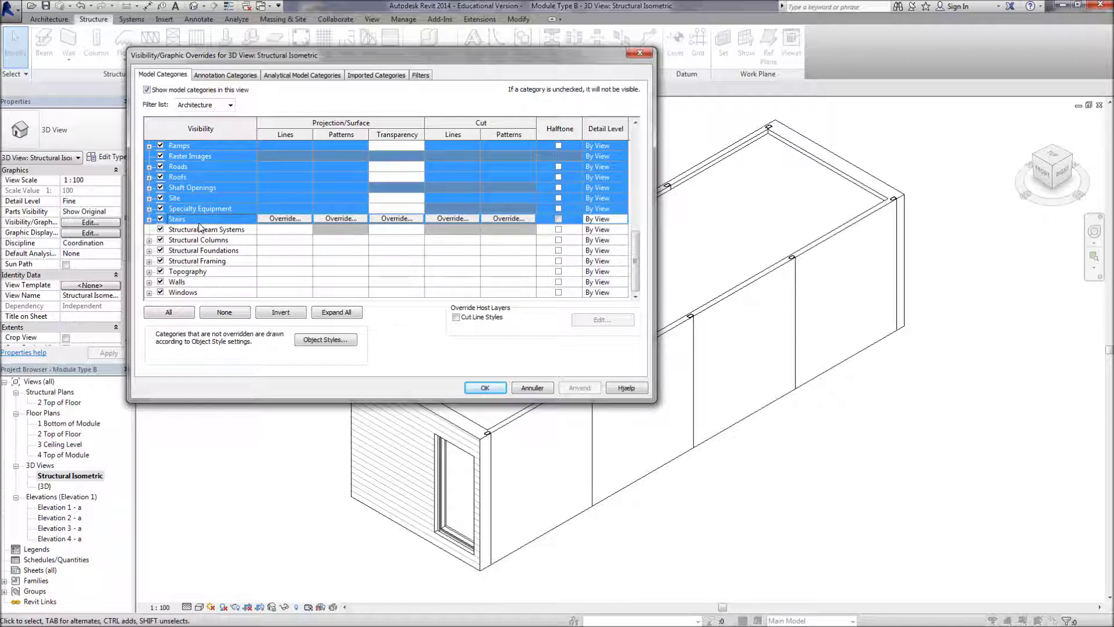
left_click(213, 272, "ctrl")
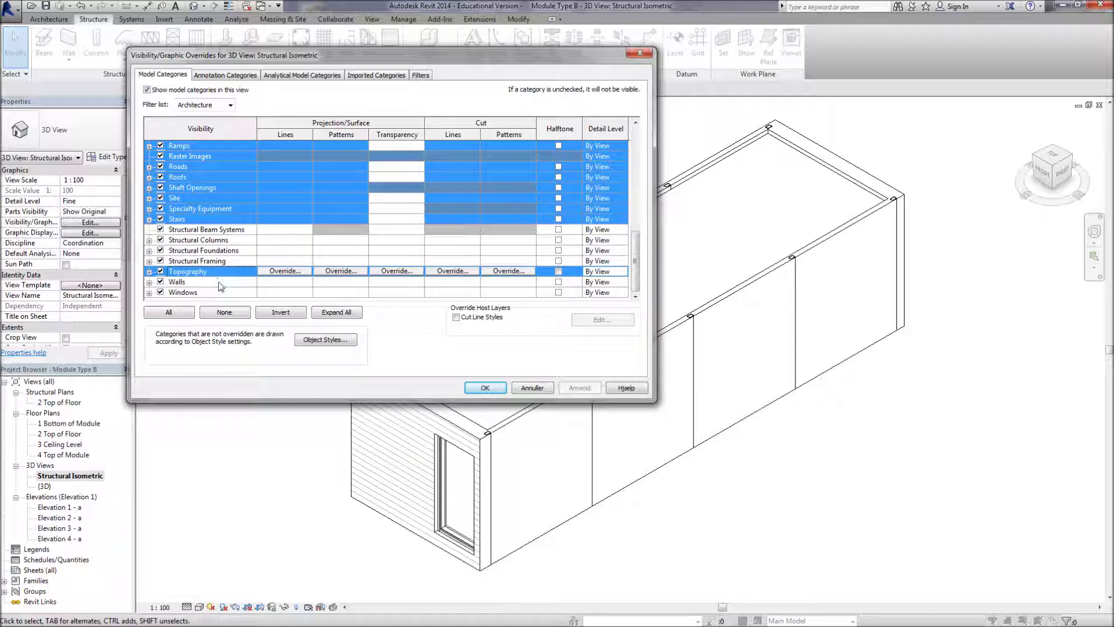
left_click(219, 282, "ctrl")
left_click(223, 293, "ctrl")
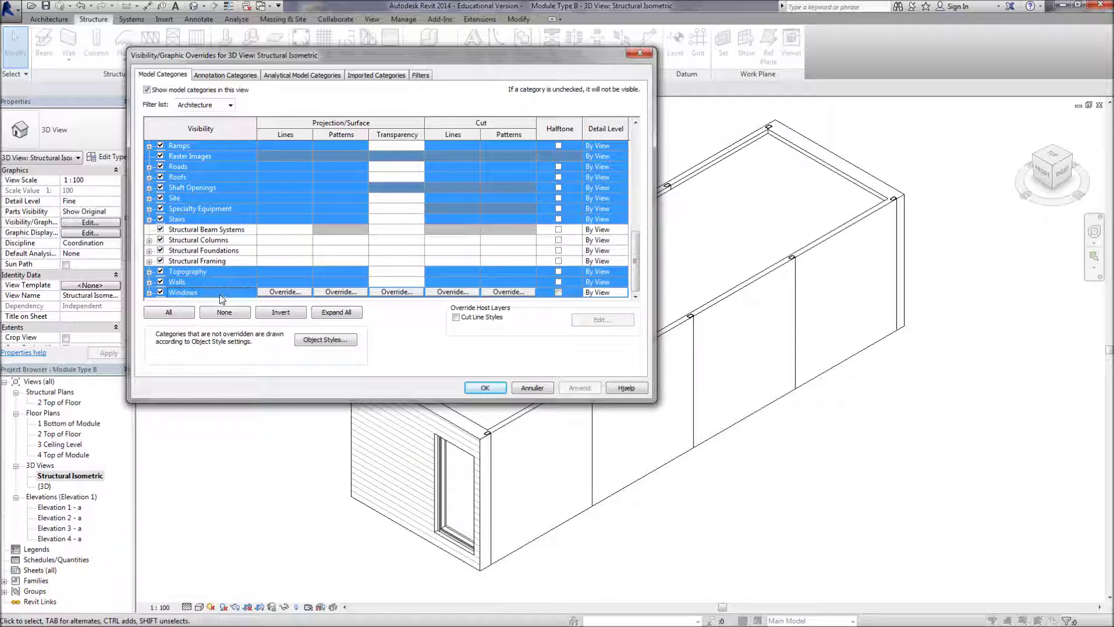
left_click(160, 293)
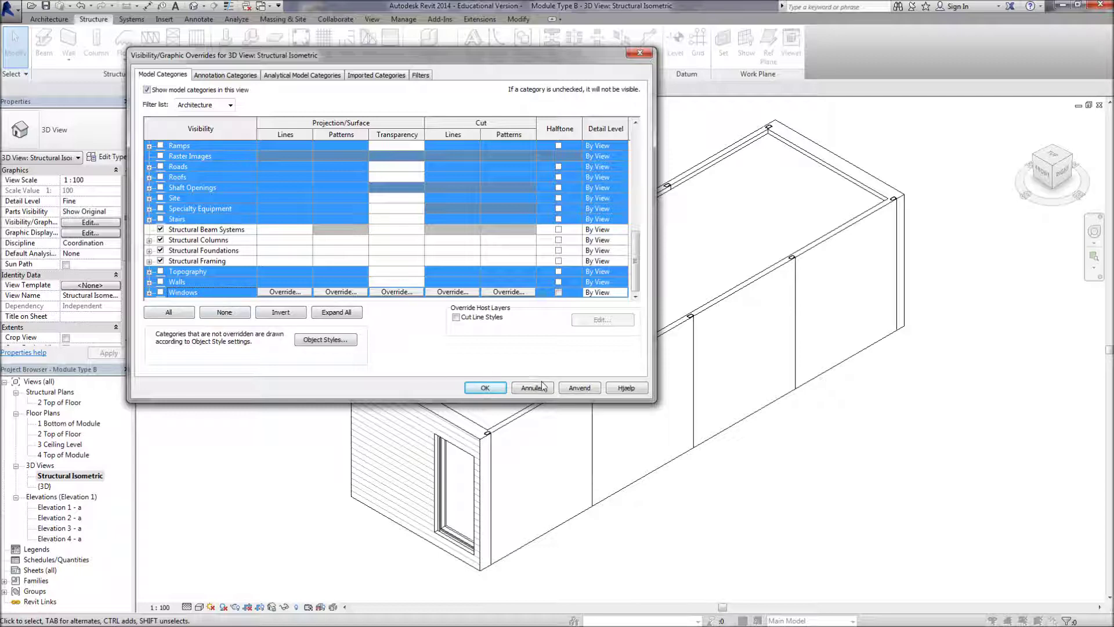
left_click(579, 388)
left_click(483, 388)
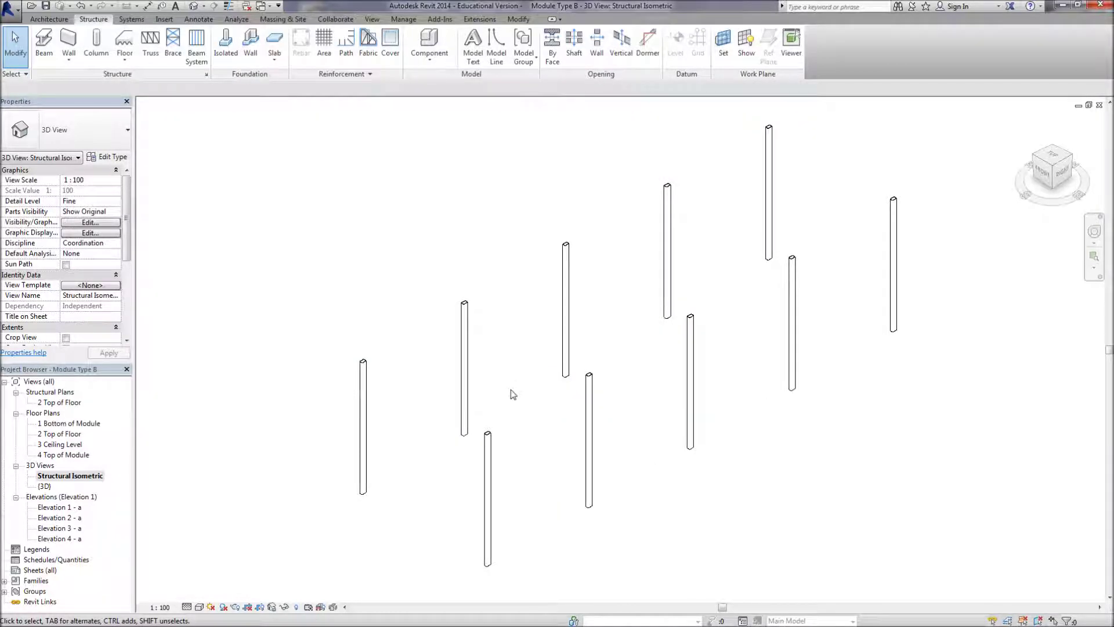
Set the Structural Isometric view to the Shaded visual style and 1:20 scale, and inspect the hollow column tops
left_click(199, 608)
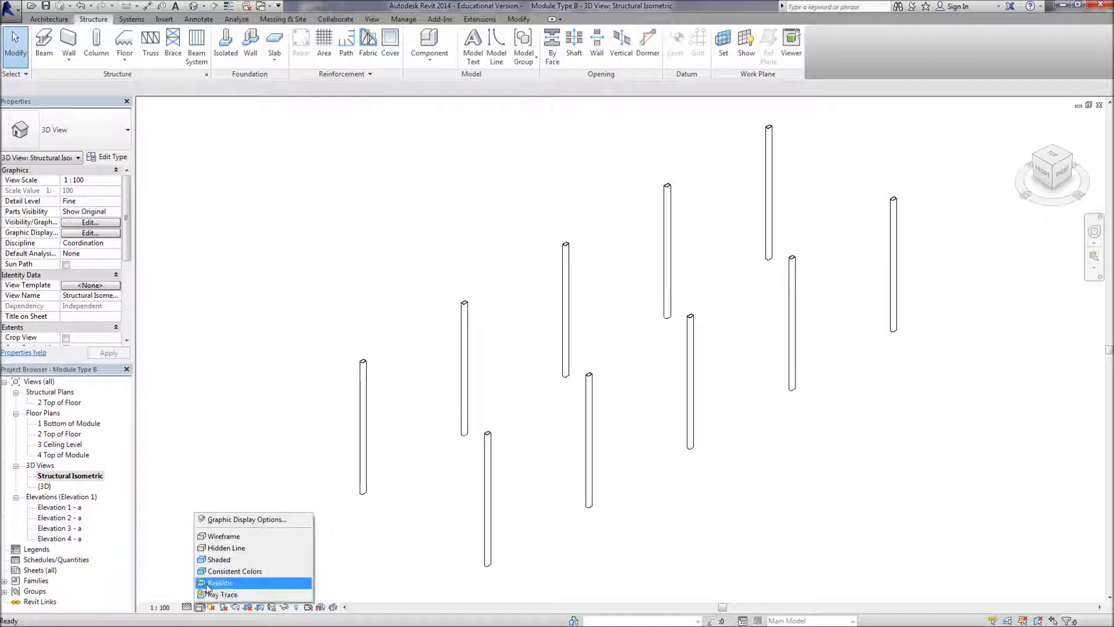
left_click(215, 559)
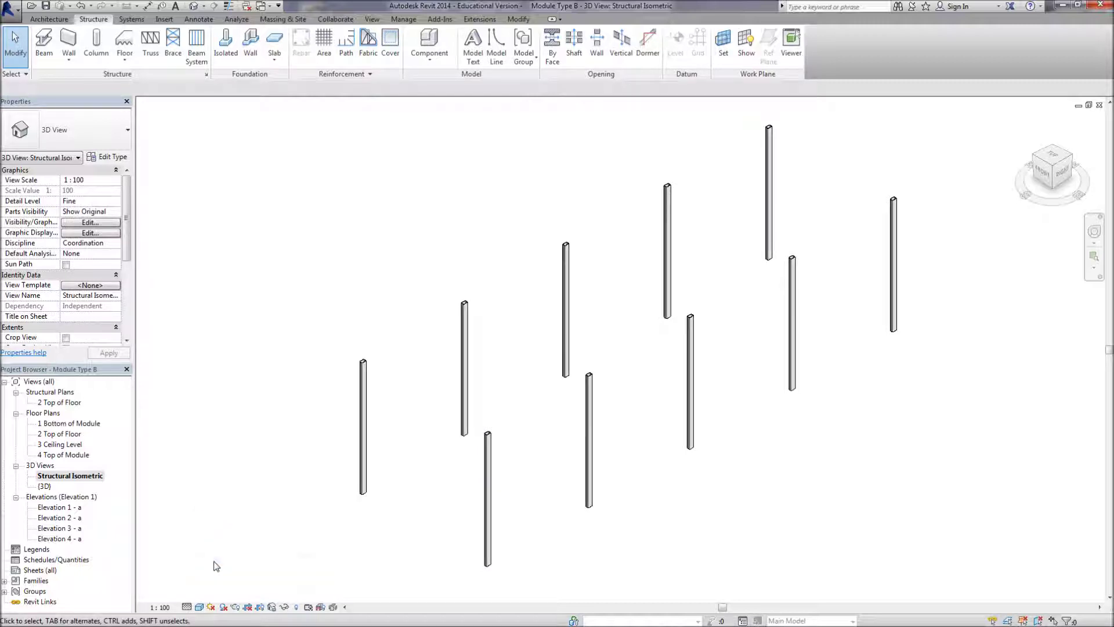
scroll(489, 452, "up", 8)
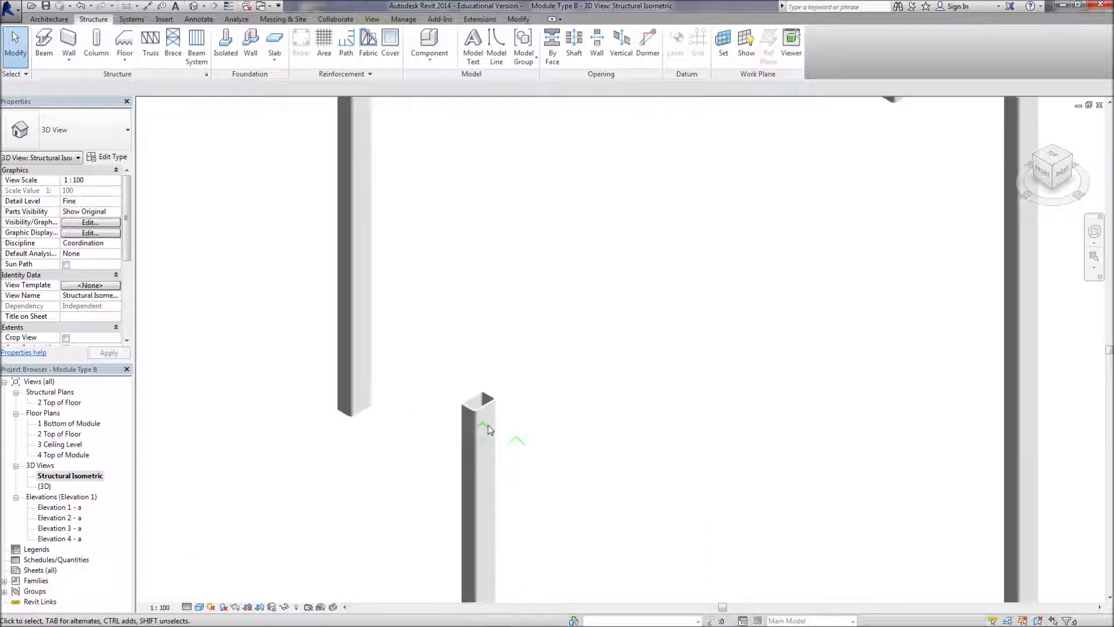
scroll(538, 465, "down", 3)
scroll(537, 464, "up", 1)
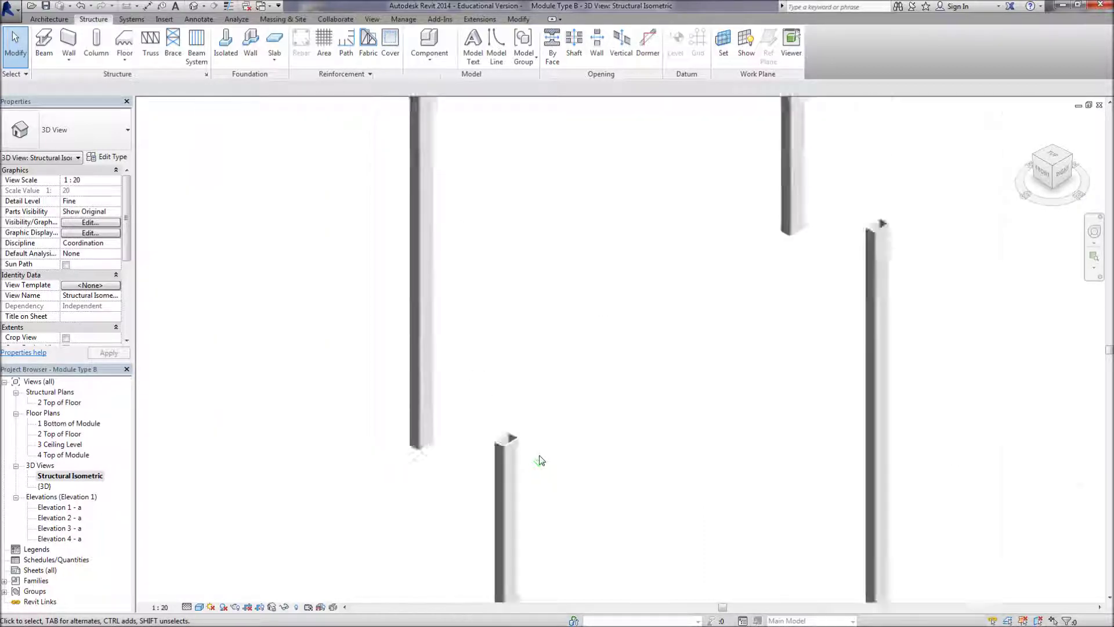
Create structural plan views for the levels 1 Bottom of Module, 3 Ceiling Level and 4 Top of Module
scroll(540, 460, "down", 3)
middle_click_drag(540, 457, 470, 421)
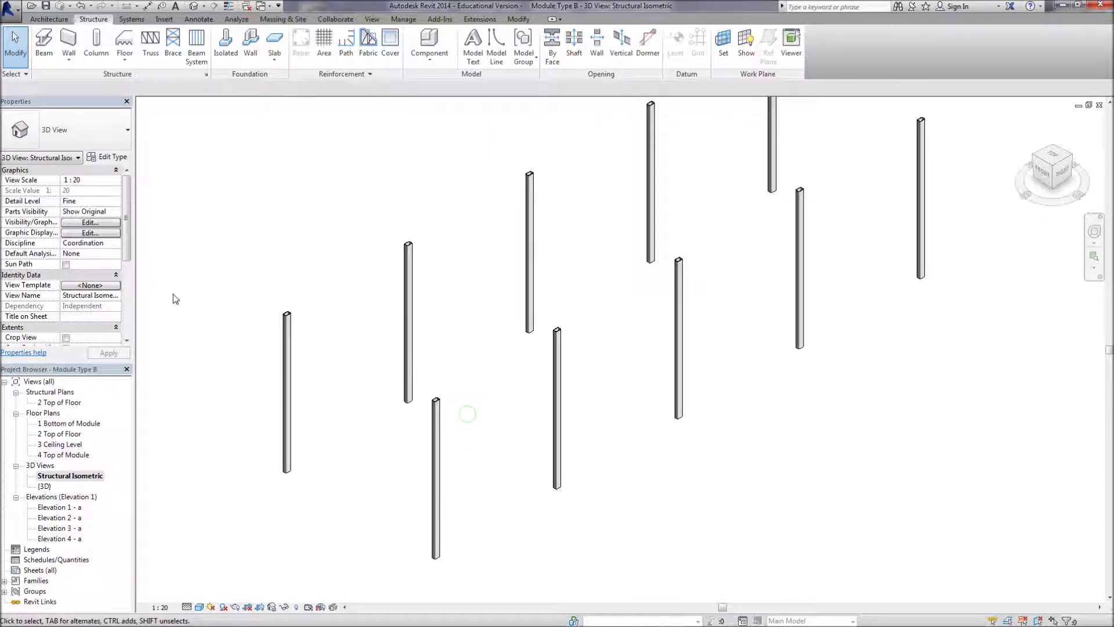
right_click(55, 395)
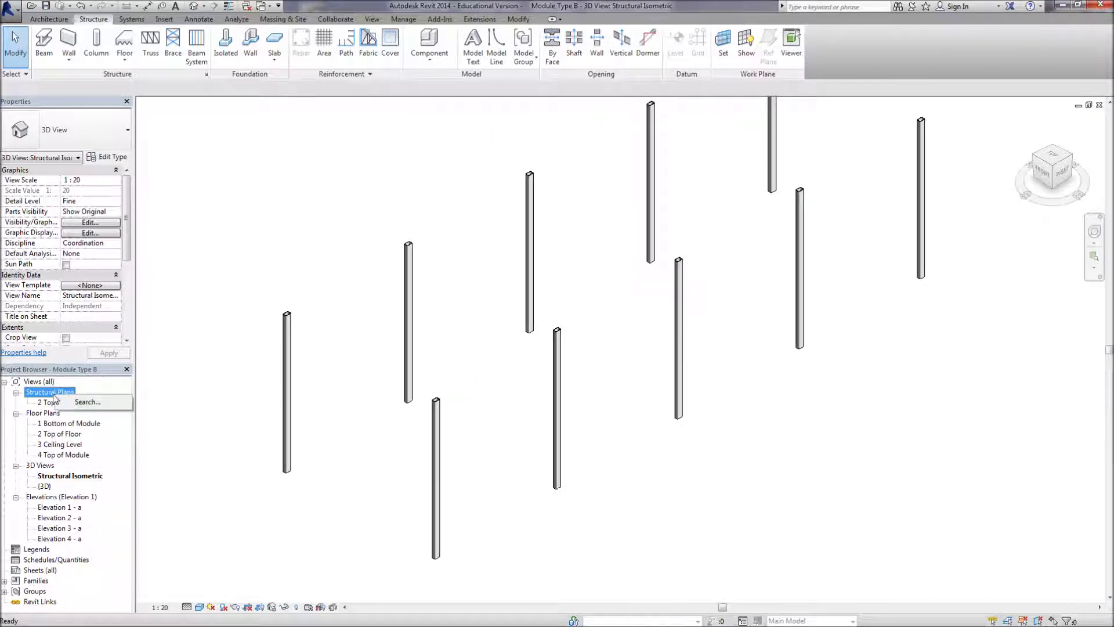
left_click(53, 402)
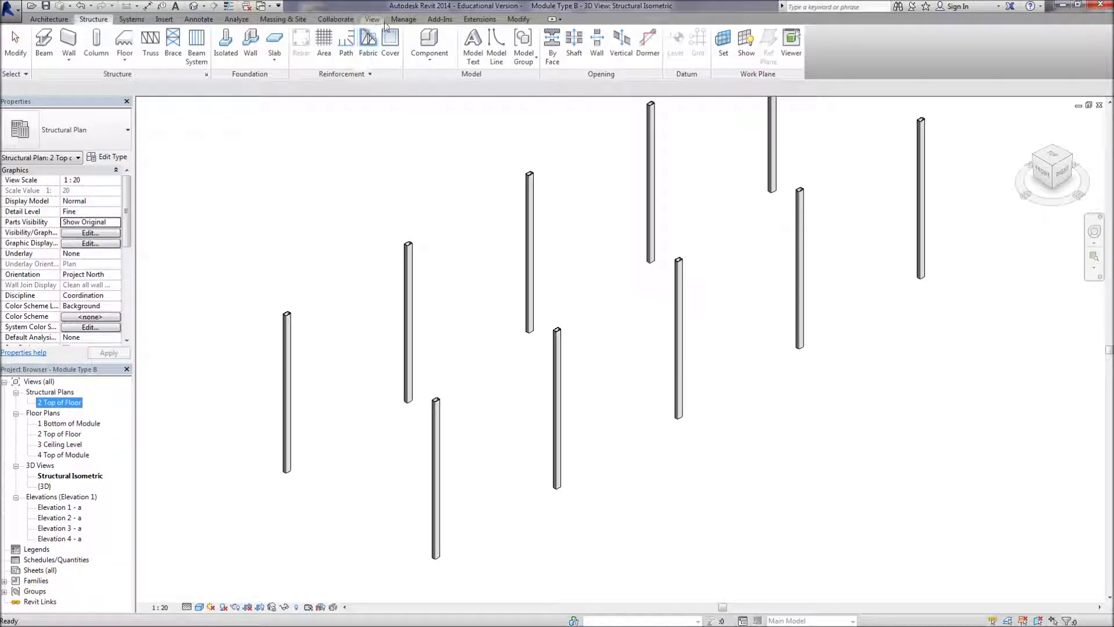
left_click(372, 19)
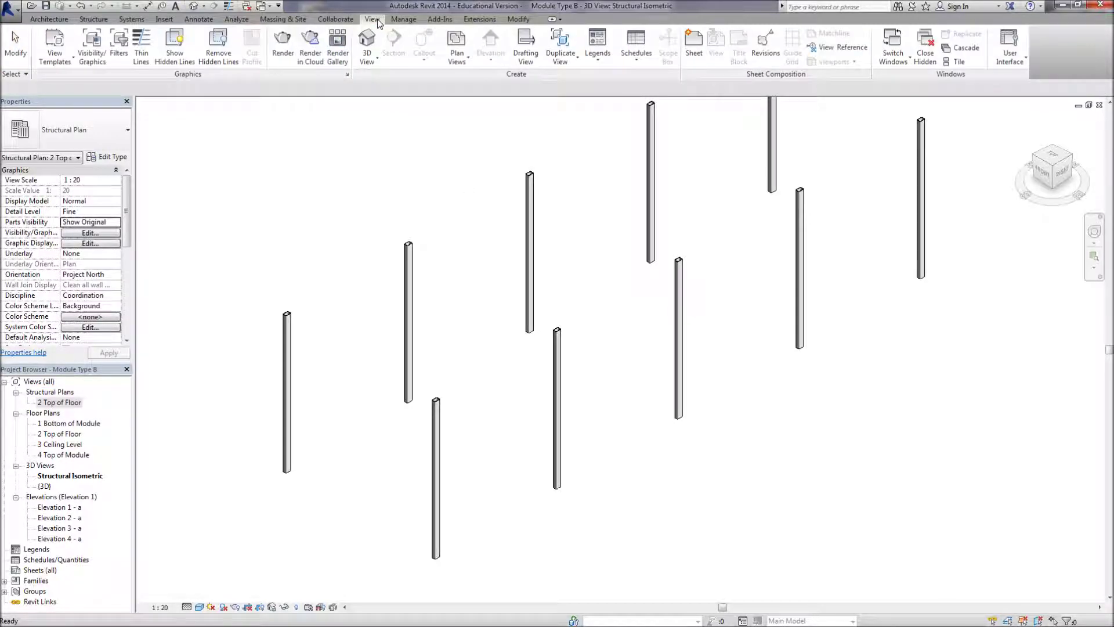
left_click(458, 57)
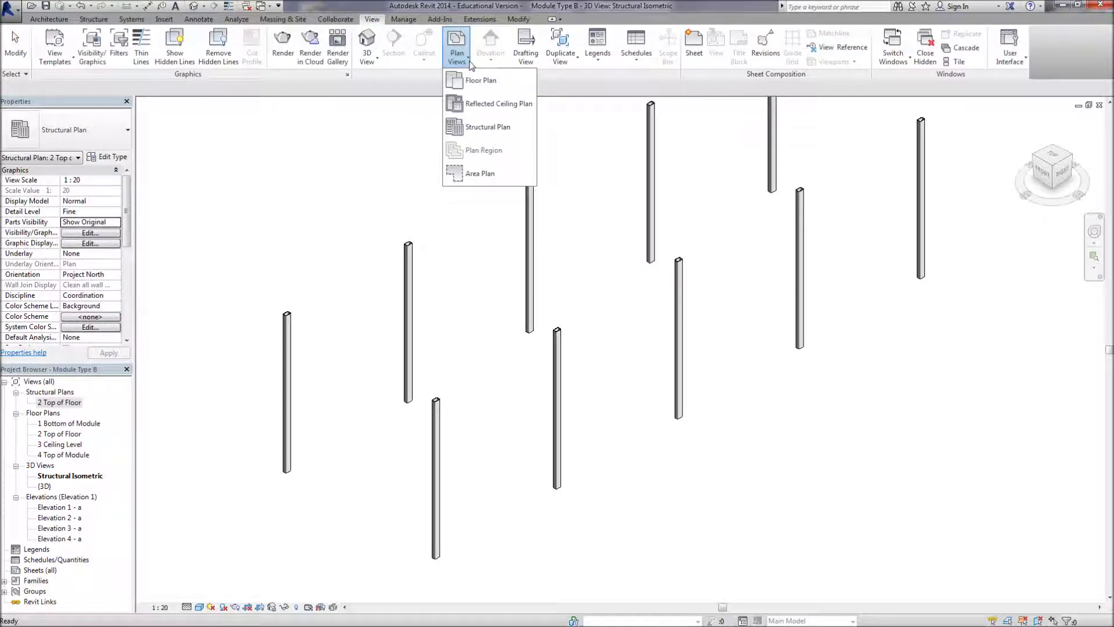
left_click(482, 129)
left_click(521, 283, "shift")
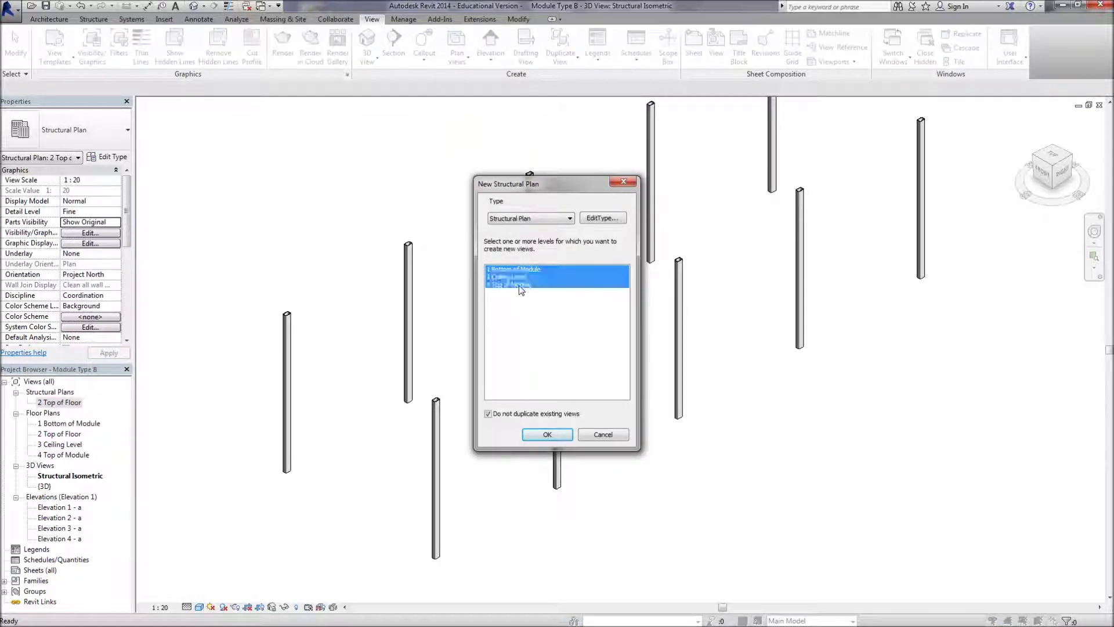
left_click(537, 434)
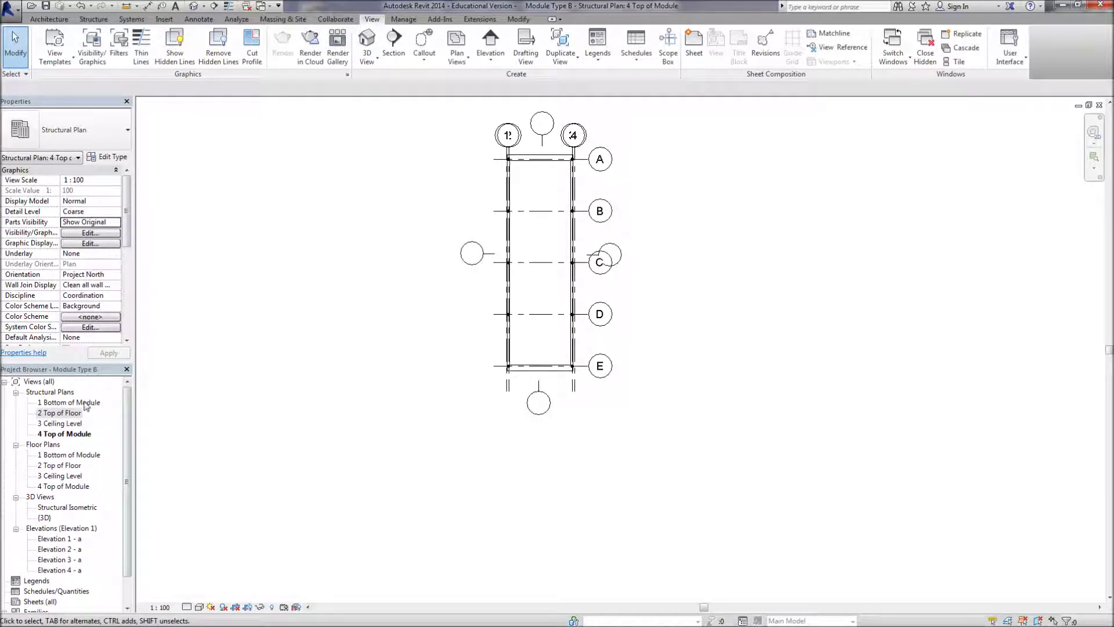
Create a view template named Structural Plan from the 2 Top of Floor structural plan
double_click(69, 413)
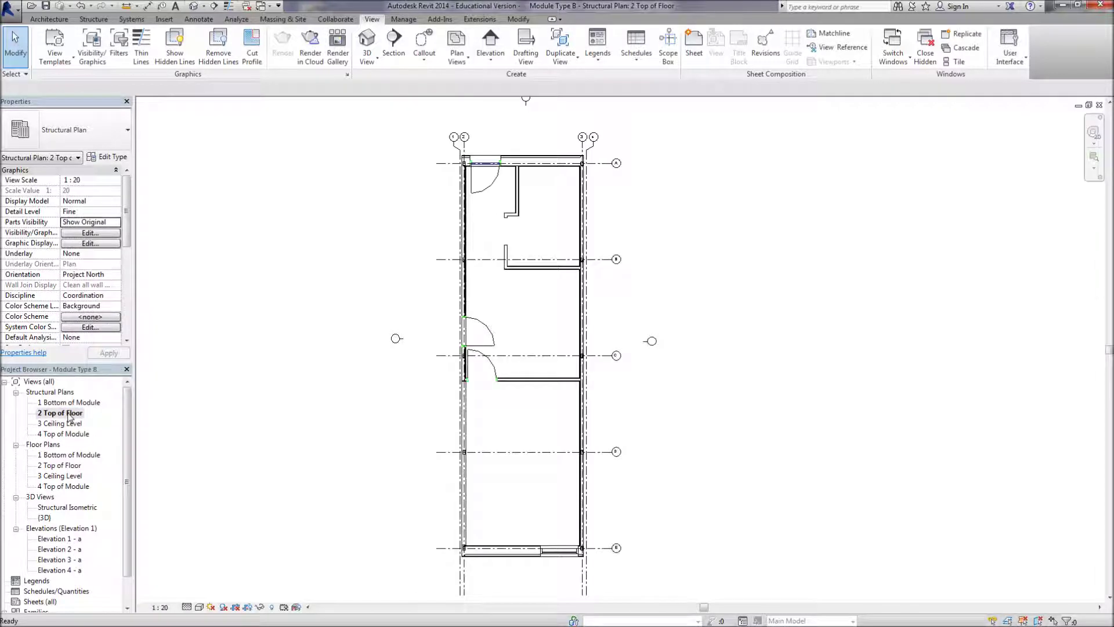
right_click(69, 417)
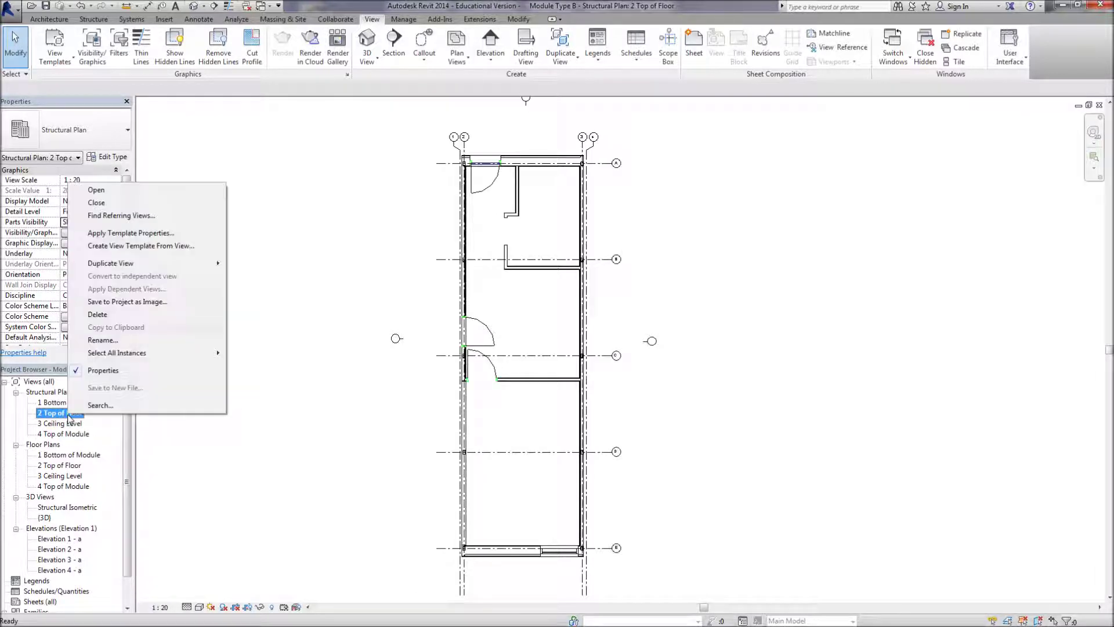
left_click(166, 246)
type("Structural Plan")
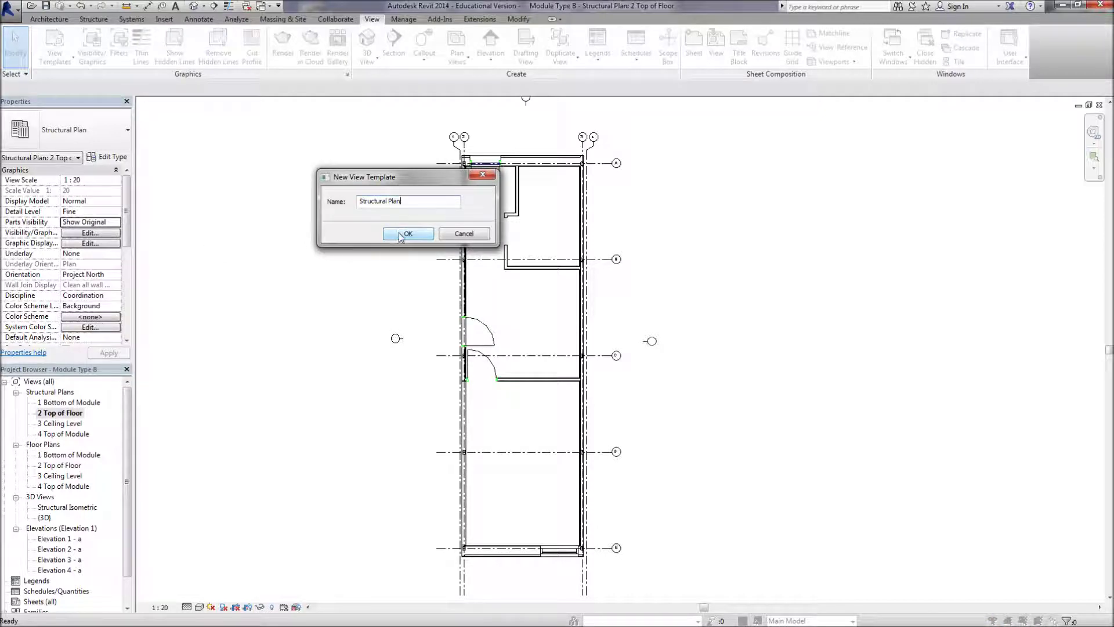
left_click(400, 233)
left_click(541, 434)
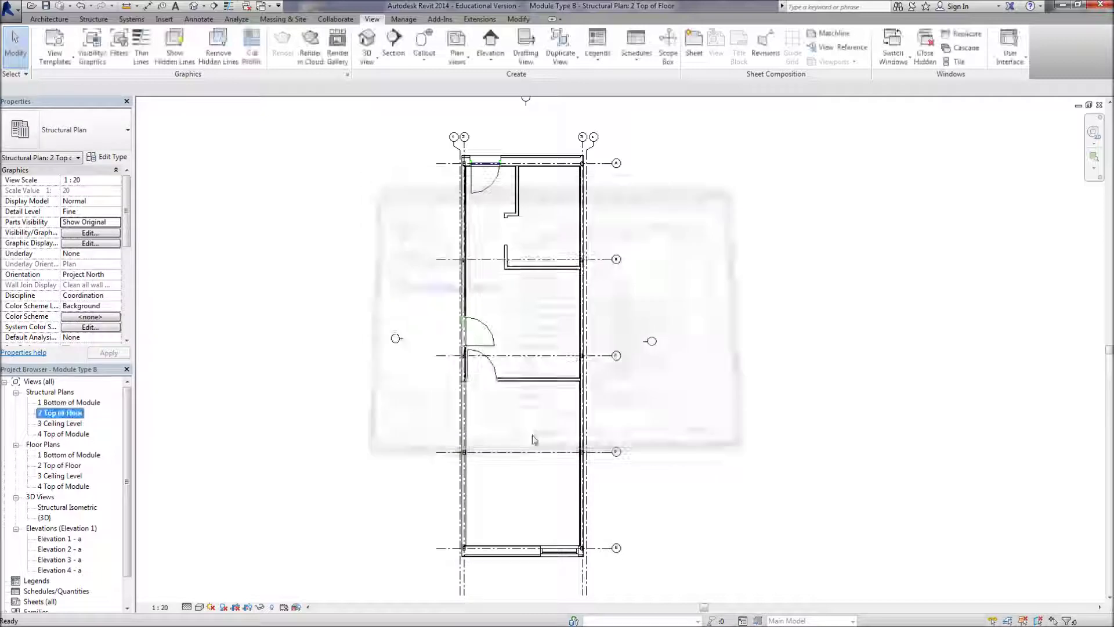
Apply the Structural Plan view template to all four structural plans
left_click(53, 404)
left_click(58, 433, "shift")
right_click(58, 434)
left_click(125, 439)
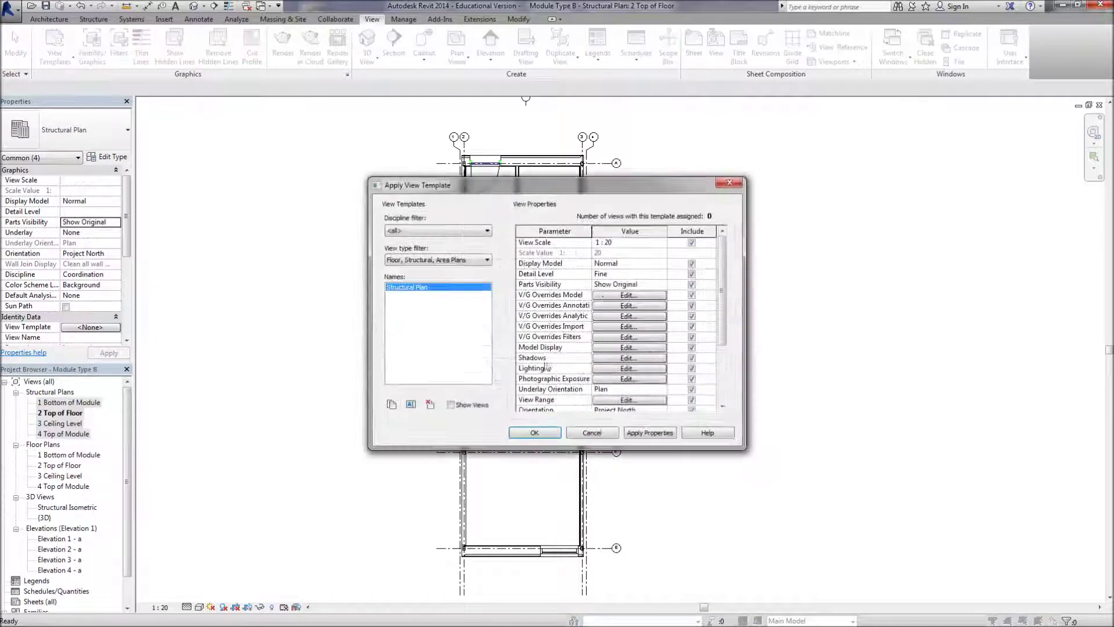
left_click(533, 434)
Examine the 1 Bottom of Module and 2 Top of Floor structural plans, including how the columns sit within the side wall
double_click(69, 402)
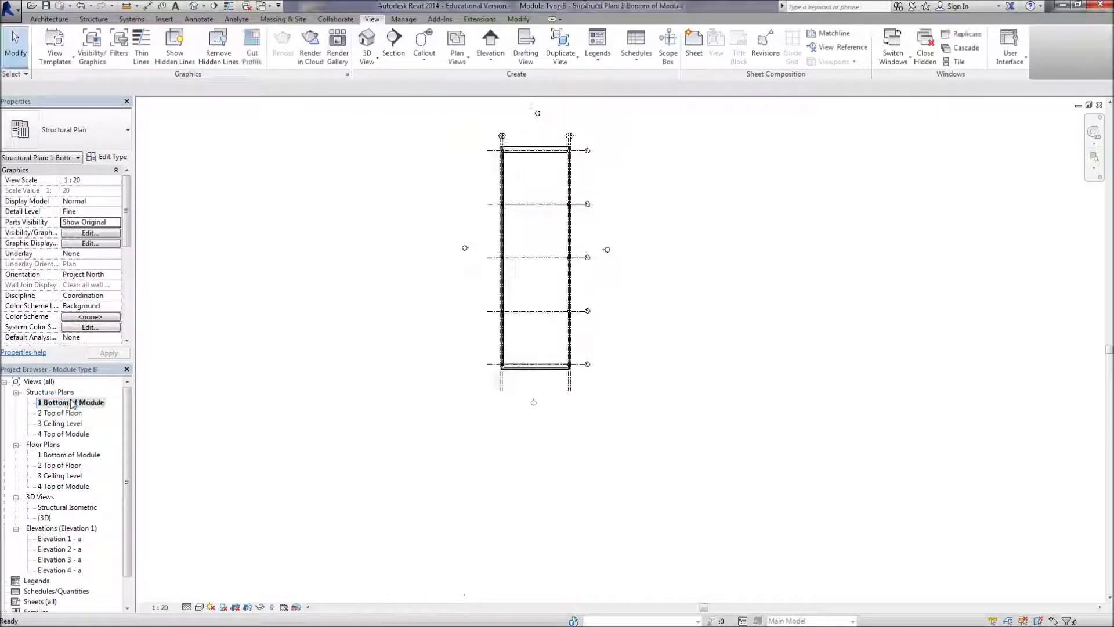
scroll(502, 323, "up", 5)
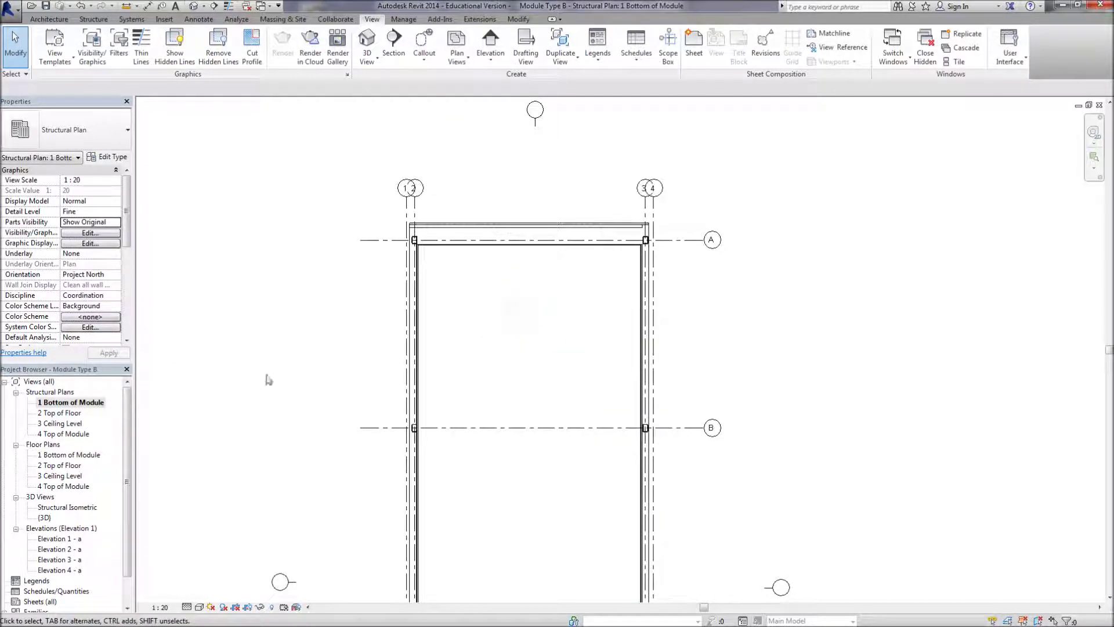
double_click(60, 413)
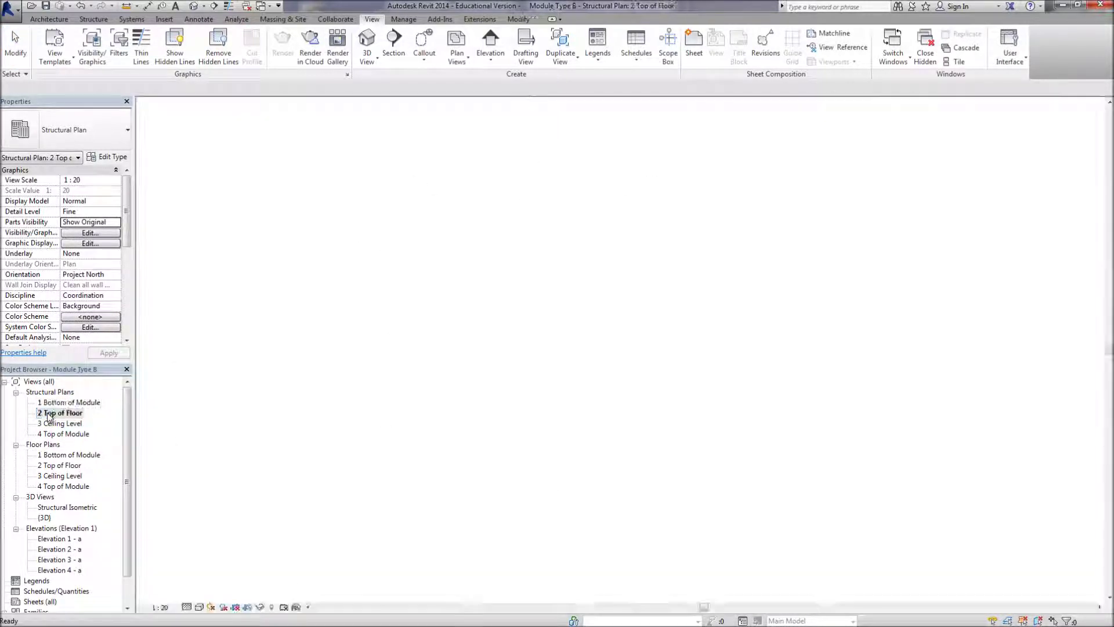
mouse_move(413, 206)
middle_mouse_down()
mouse_move(398, 225)
mouse_move(413, 206)
mouse_move(403, 196)
middle_mouse_up()
scroll(397, 225, "up", 2)
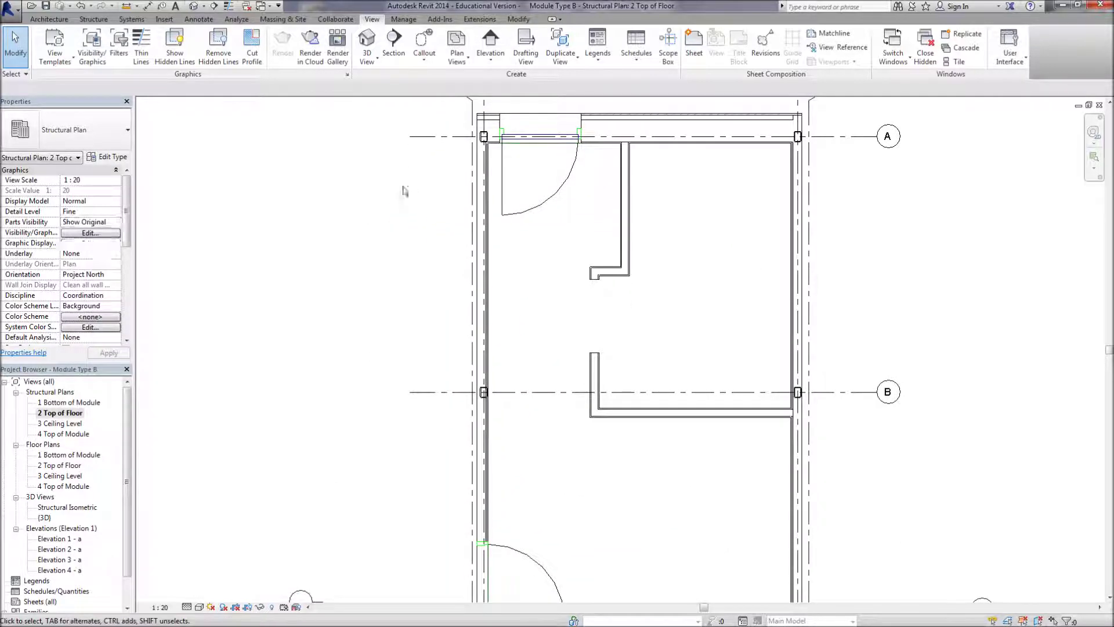
scroll(348, 373, "down", 2)
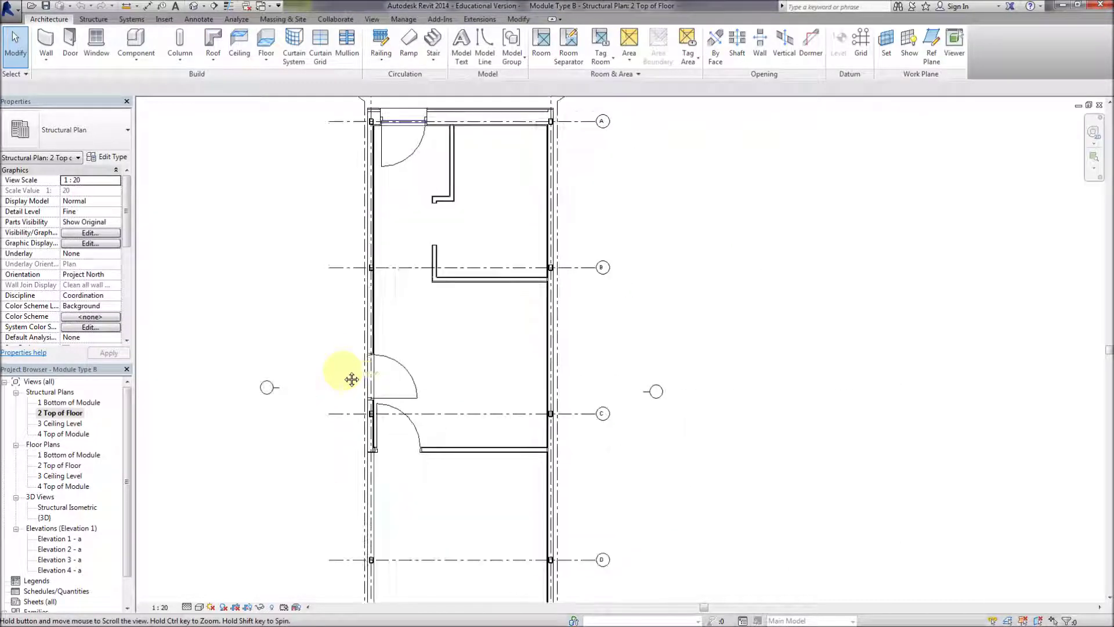
middle_click_drag(365, 344, 369, 293)
scroll(374, 299, "up", 1)
scroll(379, 302, "up", 2)
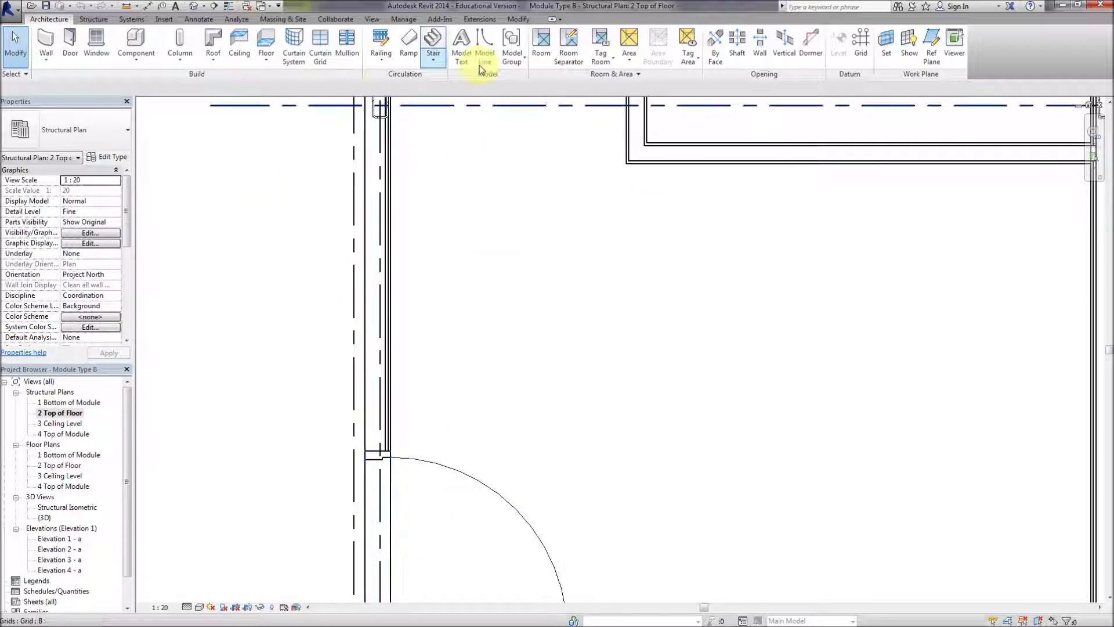
Place an aligned dimension between grid line 2 and the outer face of the Modular Wall_Type 1 side wall
left_click(517, 19)
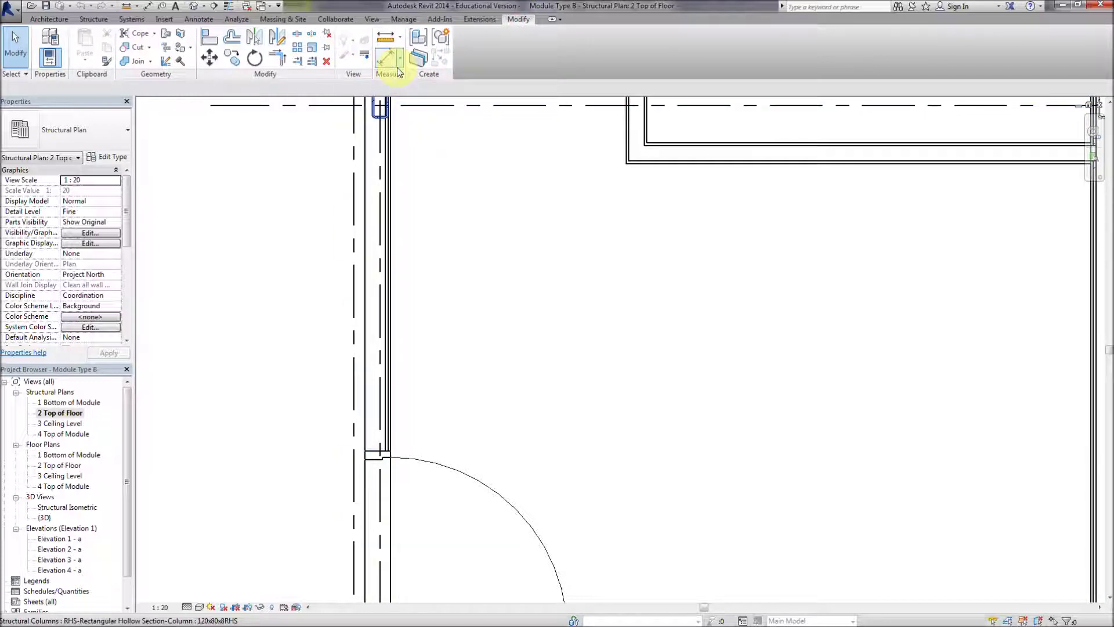
key("Tab")
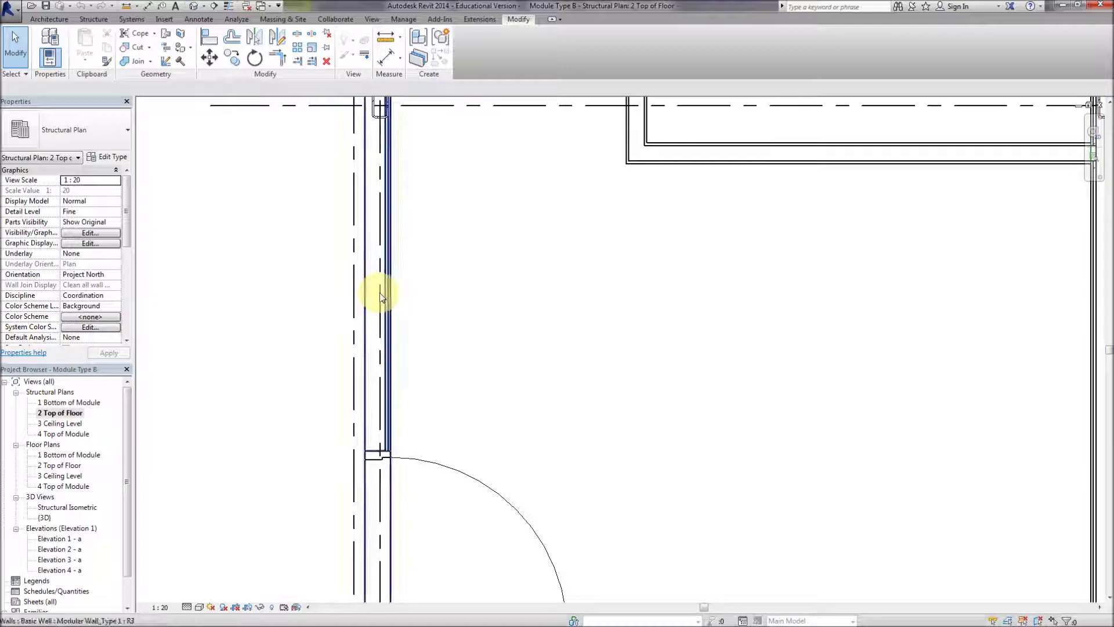
left_click(386, 58)
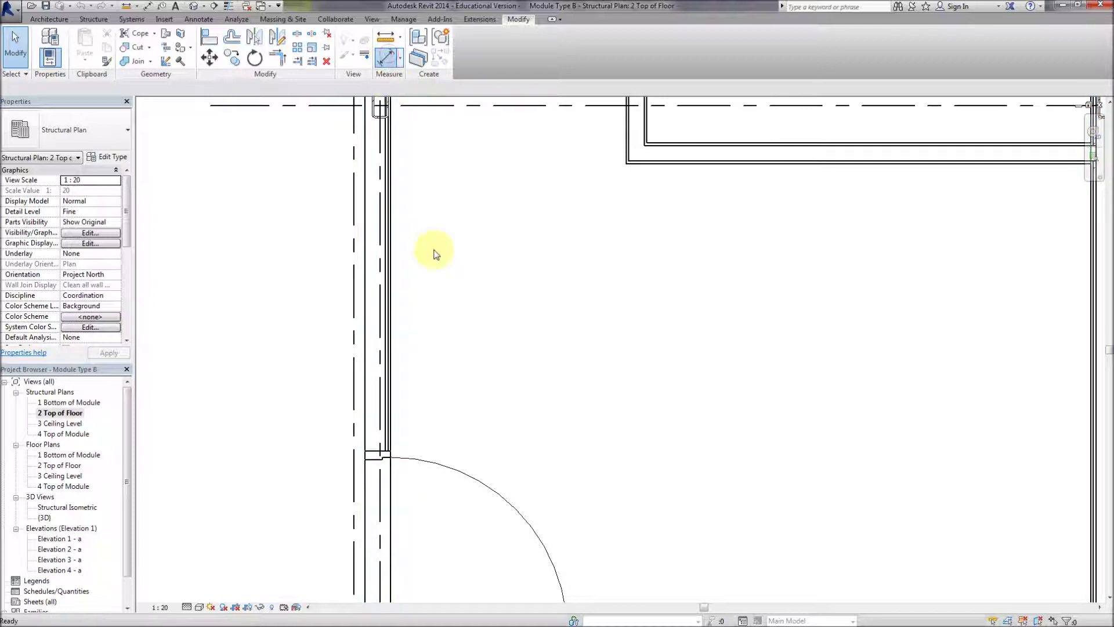
left_click(379, 288)
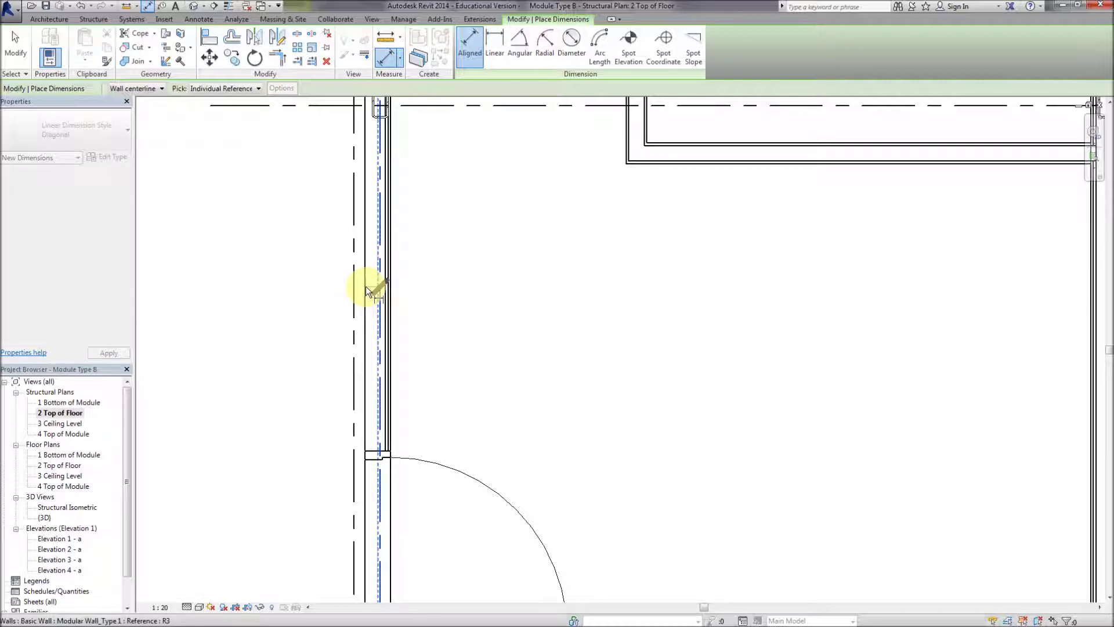
left_click(364, 286)
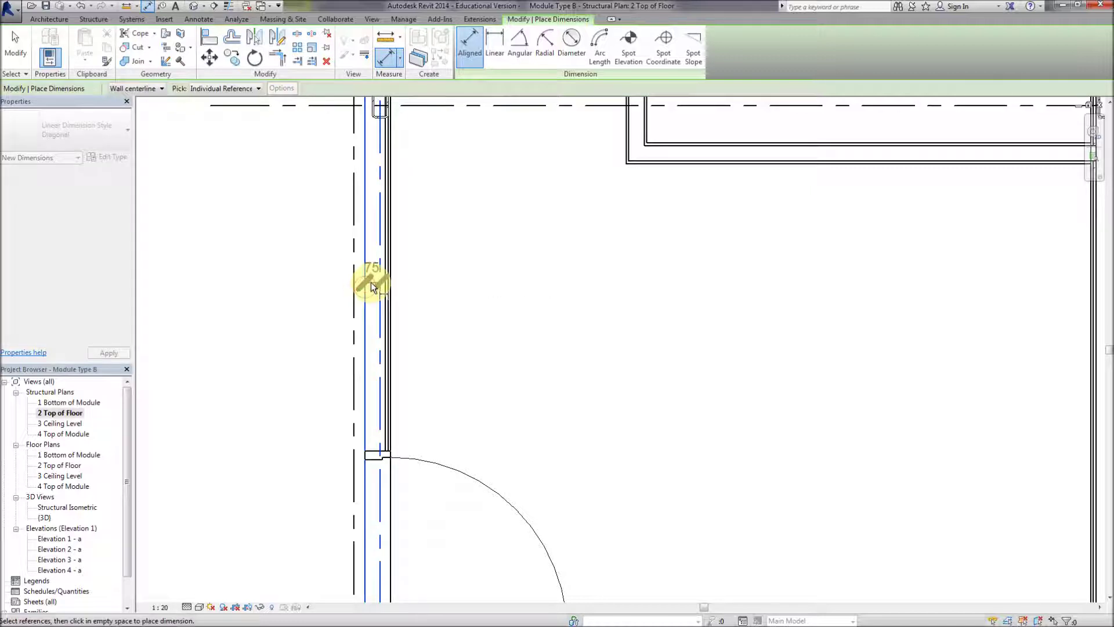
left_click(372, 284)
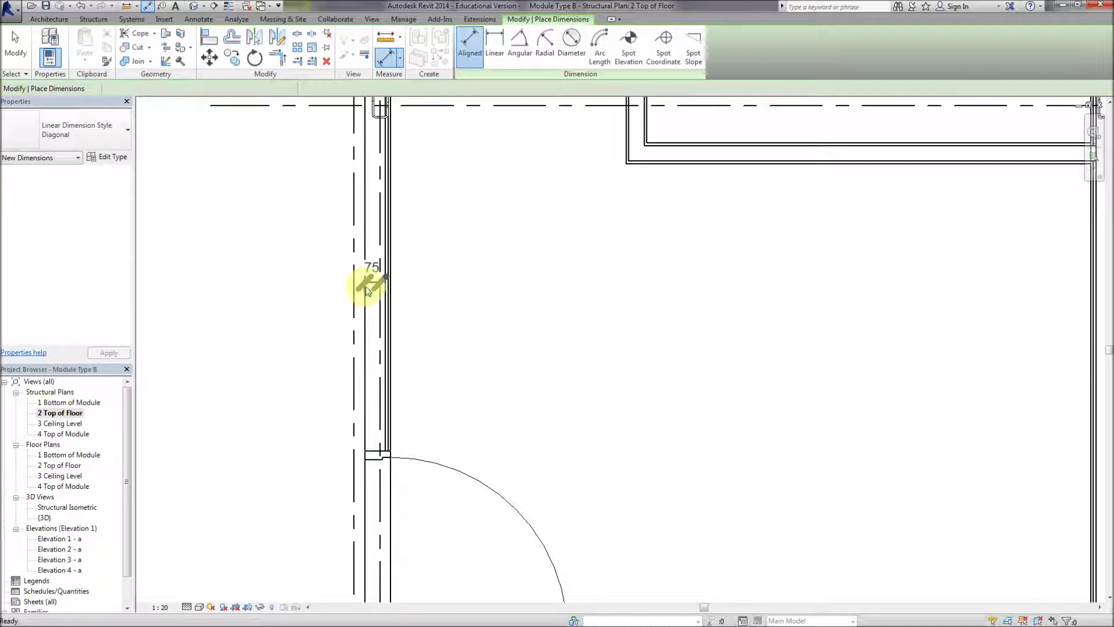
scroll(372, 283, "up", 2)
key("Escape")
key("Escape")
Move the side wall by setting the dimension from its outer face to grid line 2 to 50
scroll(368, 290, "up", 1)
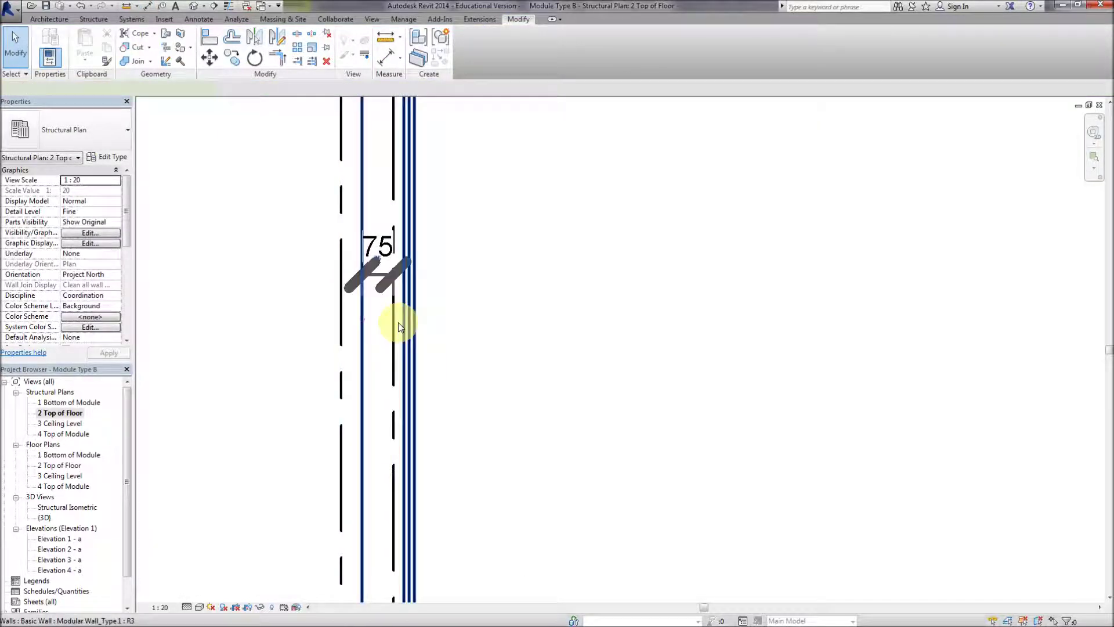
left_click(415, 319)
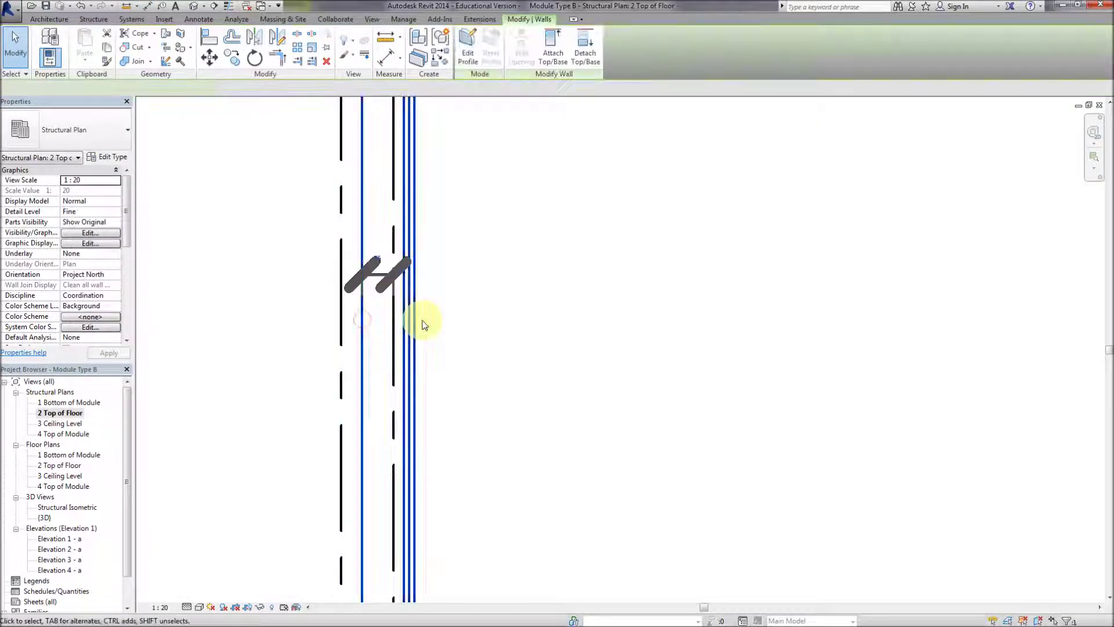
left_click(379, 260)
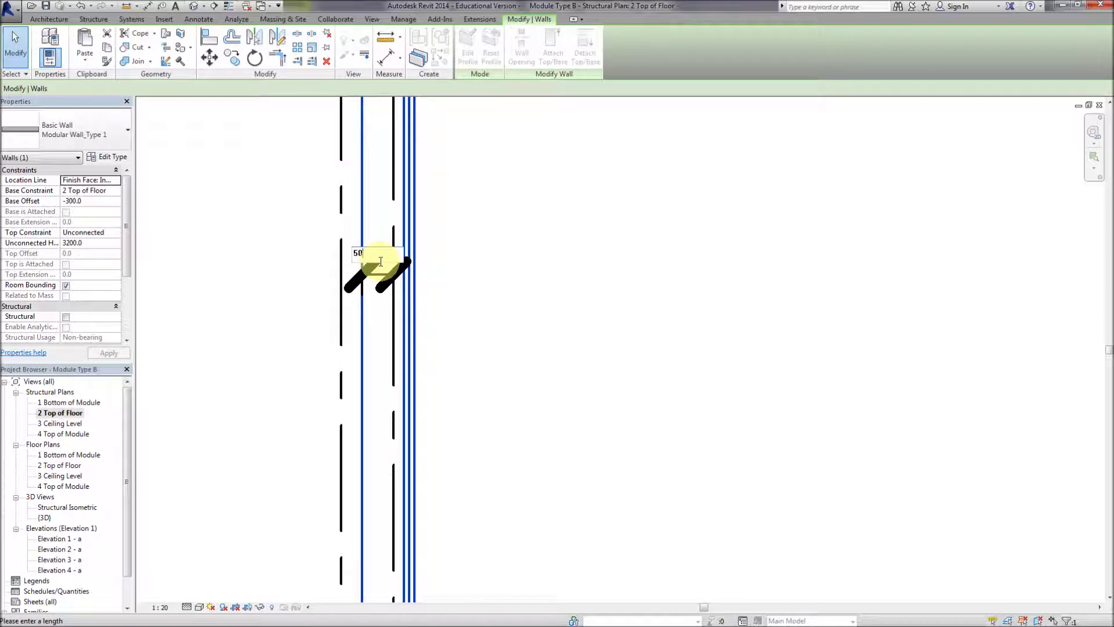
type("50")
key("Return")
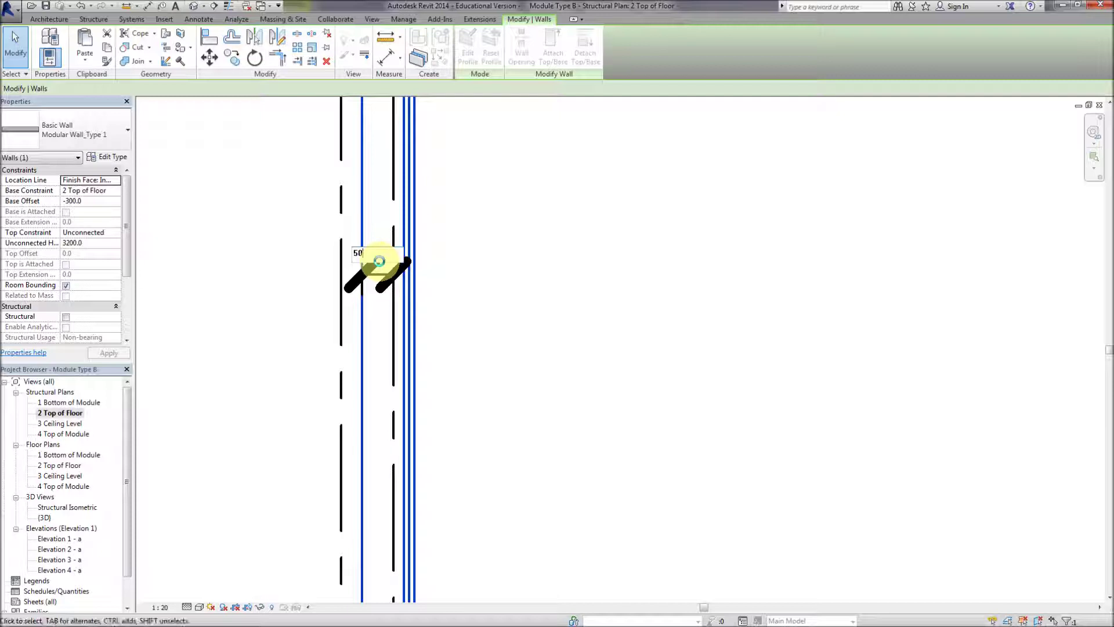
left_click(512, 242)
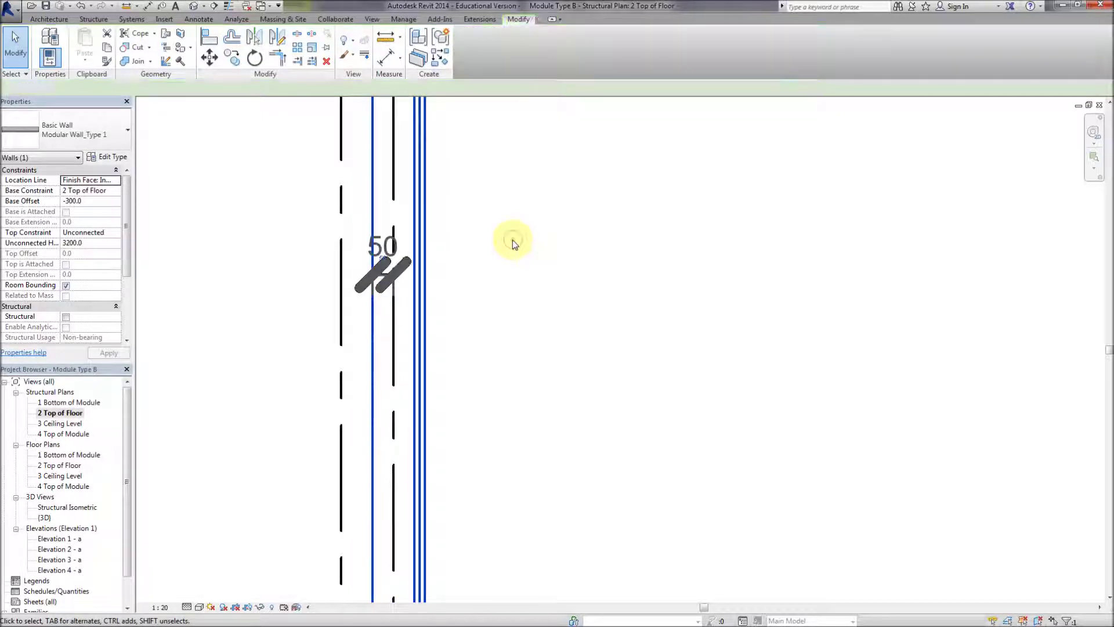
Delete the wall-to-grid dimension and check the fit of the column at grid intersection B2 inside the wall
left_click(403, 271)
key("Delete")
middle_click_drag(534, 201, 509, 199)
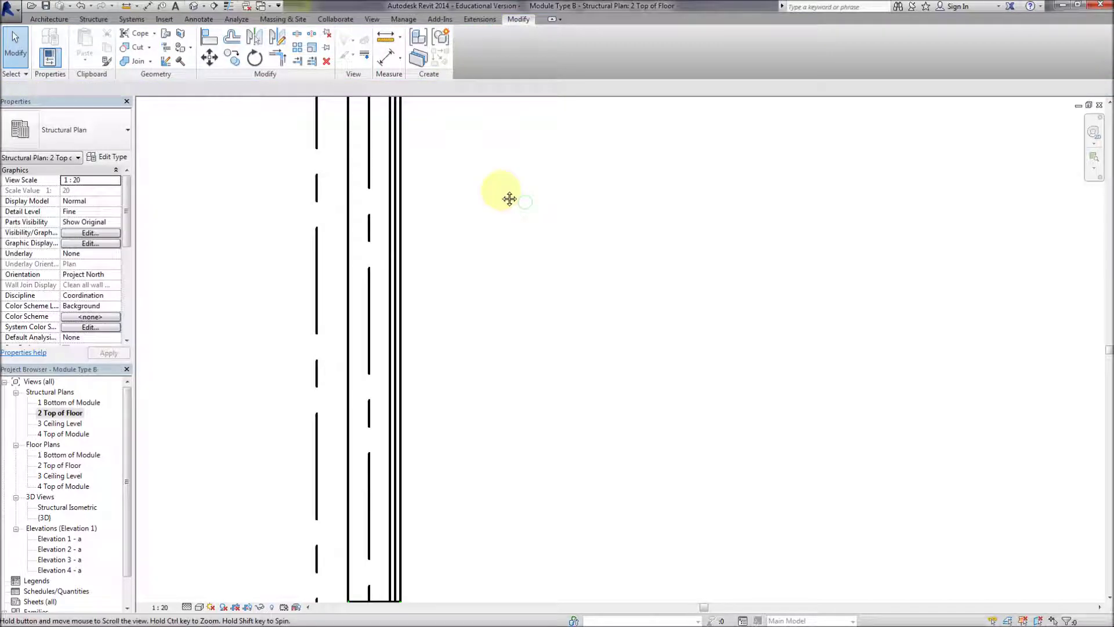
scroll(508, 199, "down", 6)
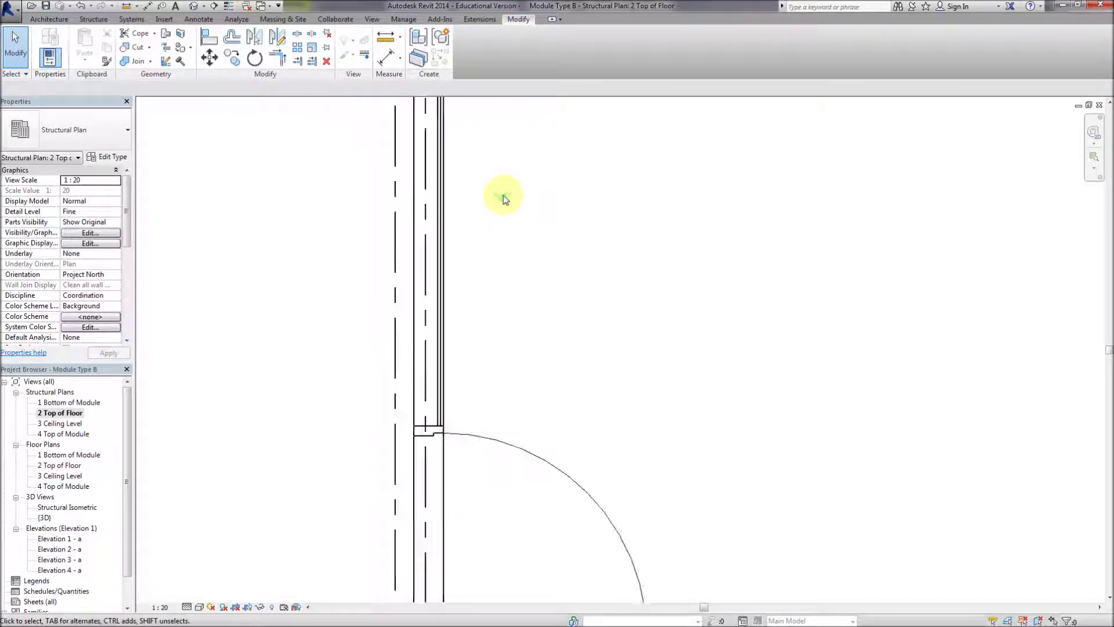
scroll(461, 223, "up", 3)
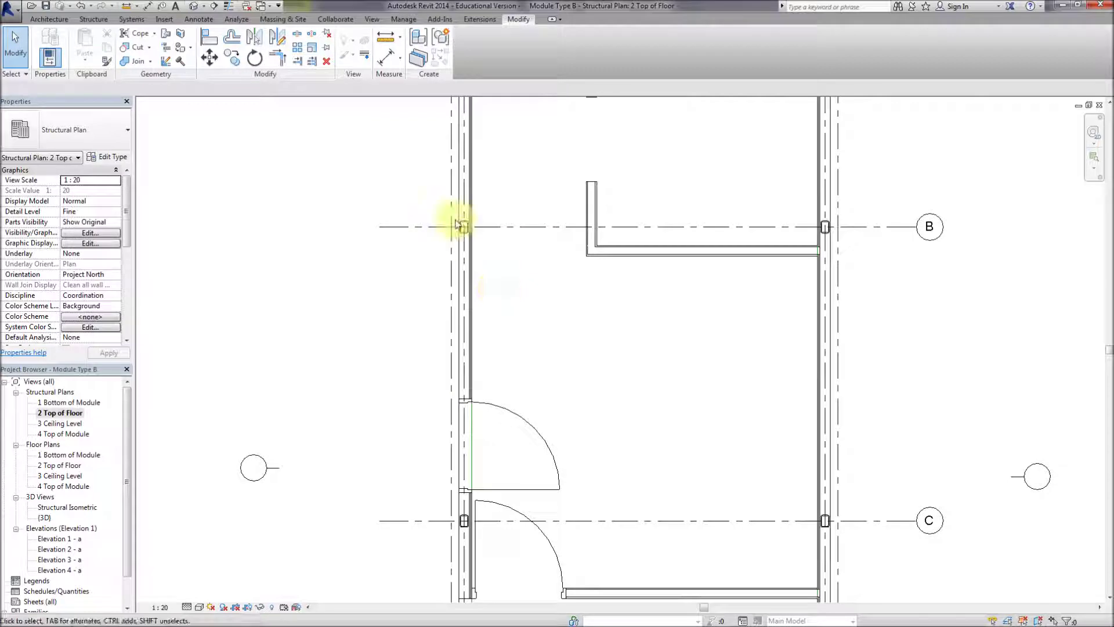
scroll(467, 225, "up", 4)
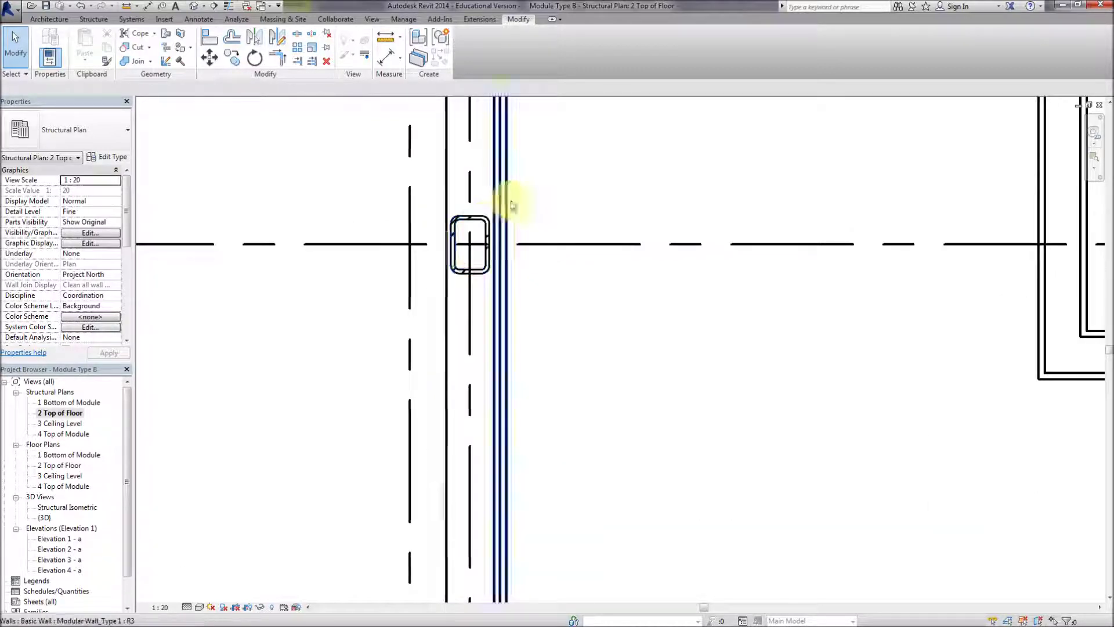
scroll(469, 182, "down", 3)
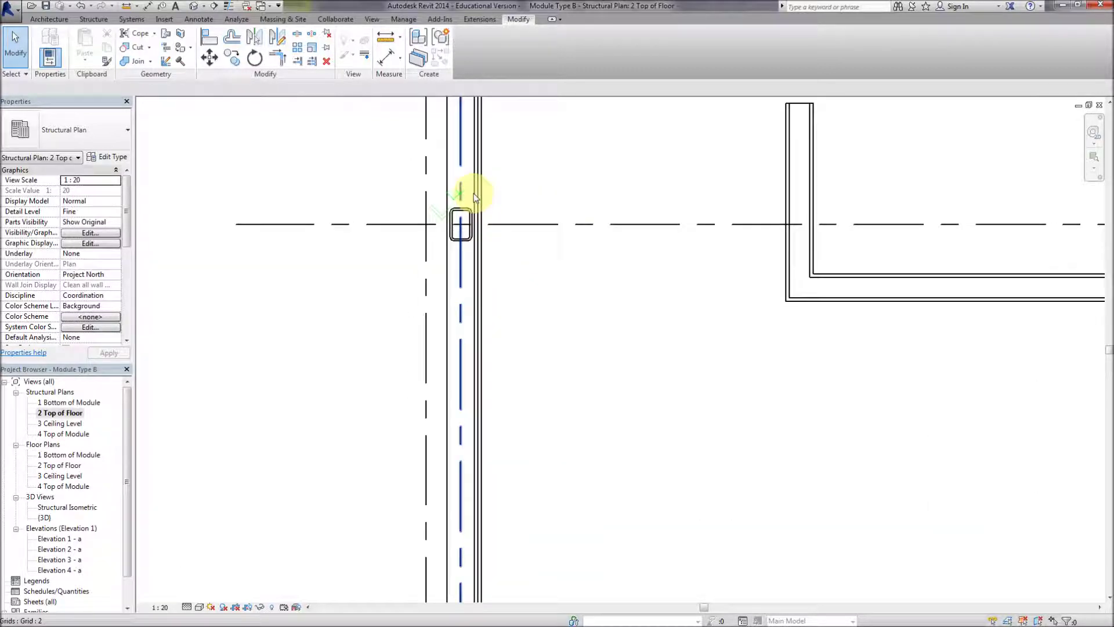
scroll(453, 287, "down", 3)
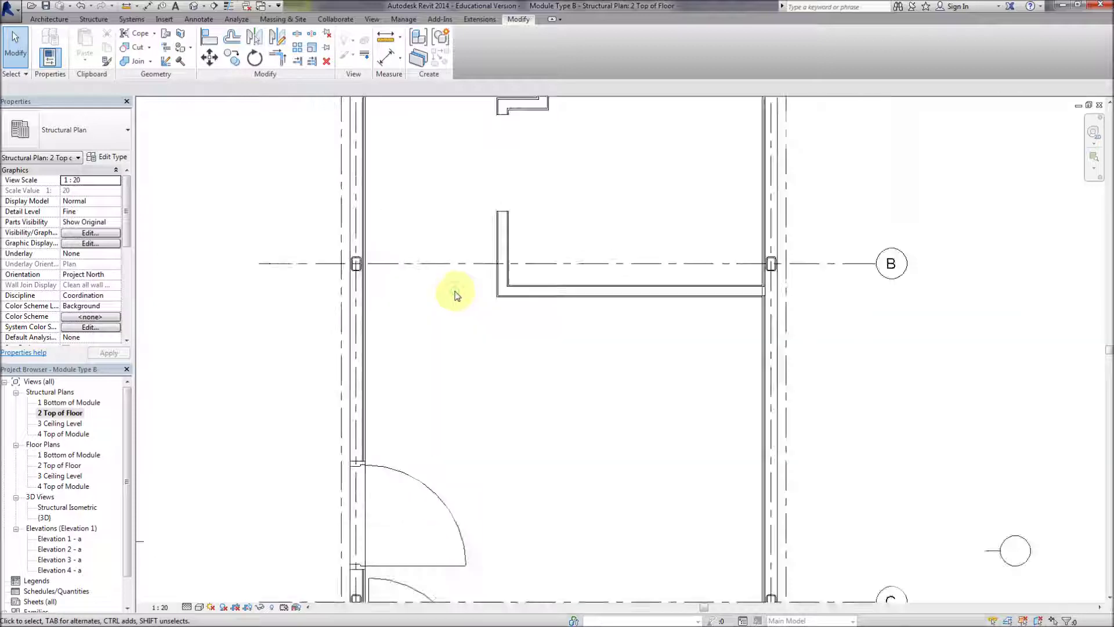
Open the model category graphic overrides of the Structural Plan view template for the 2 Top of Floor structural plan
right_click(61, 413)
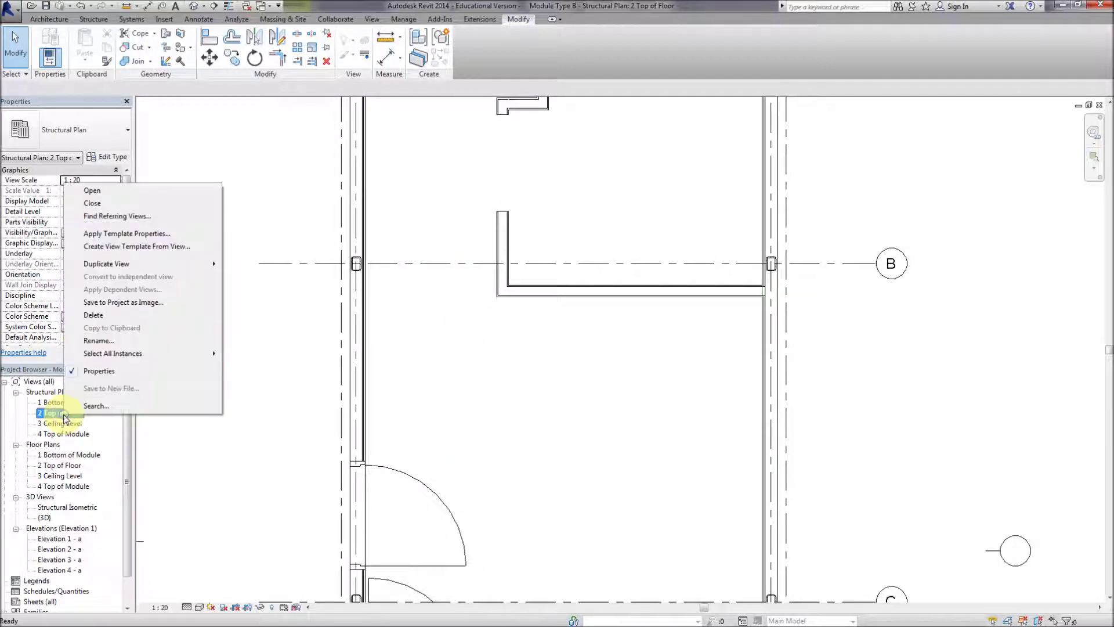
left_click(110, 233)
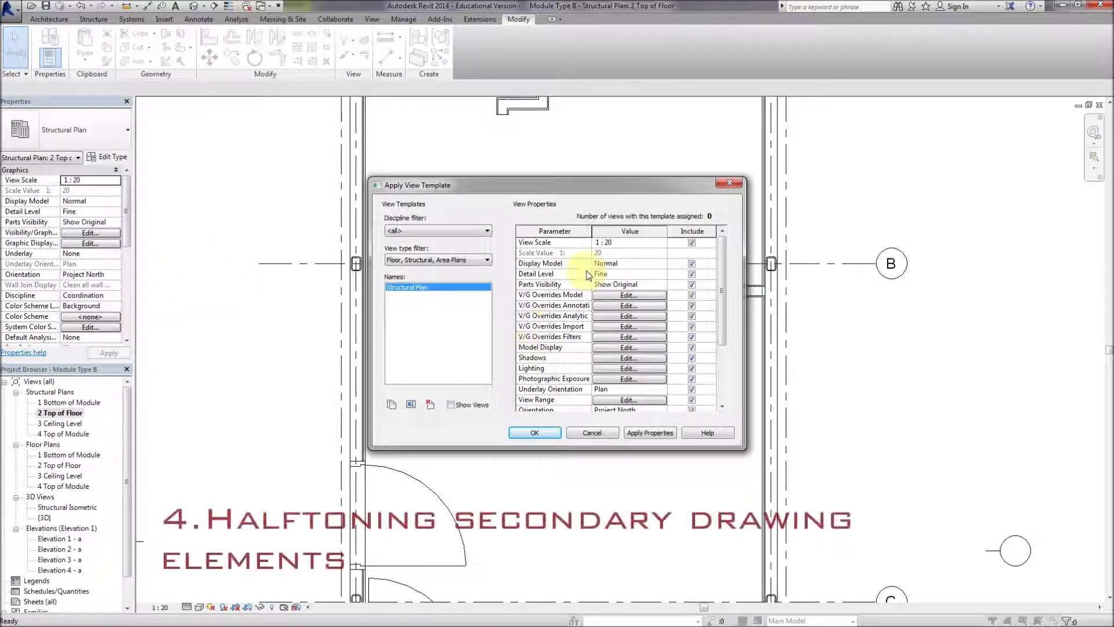
left_click_drag(591, 231, 611, 230)
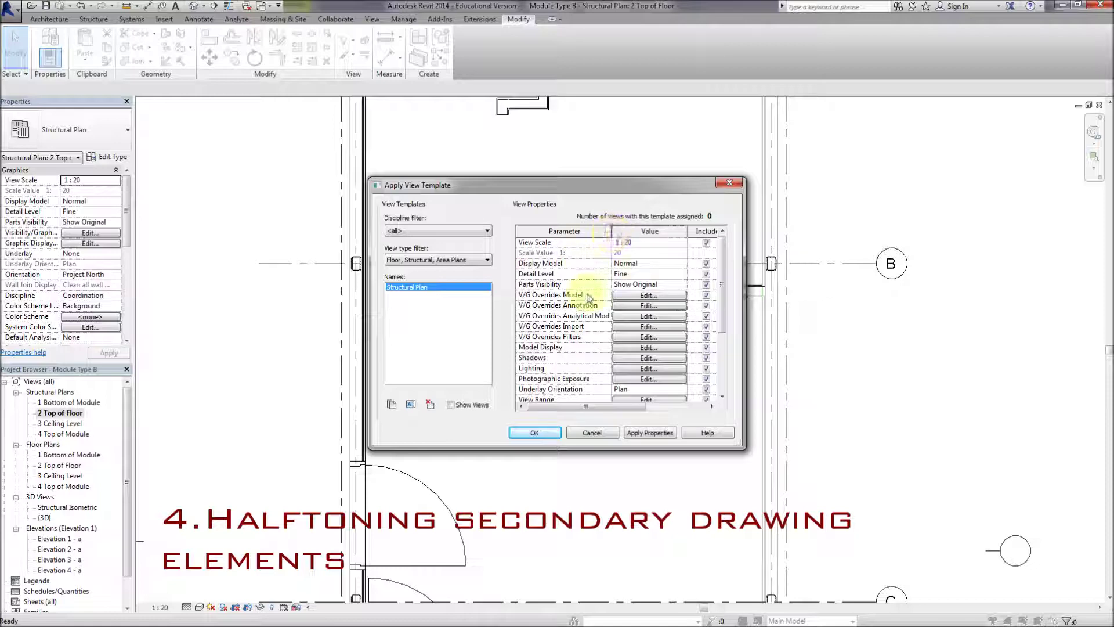
key("space")
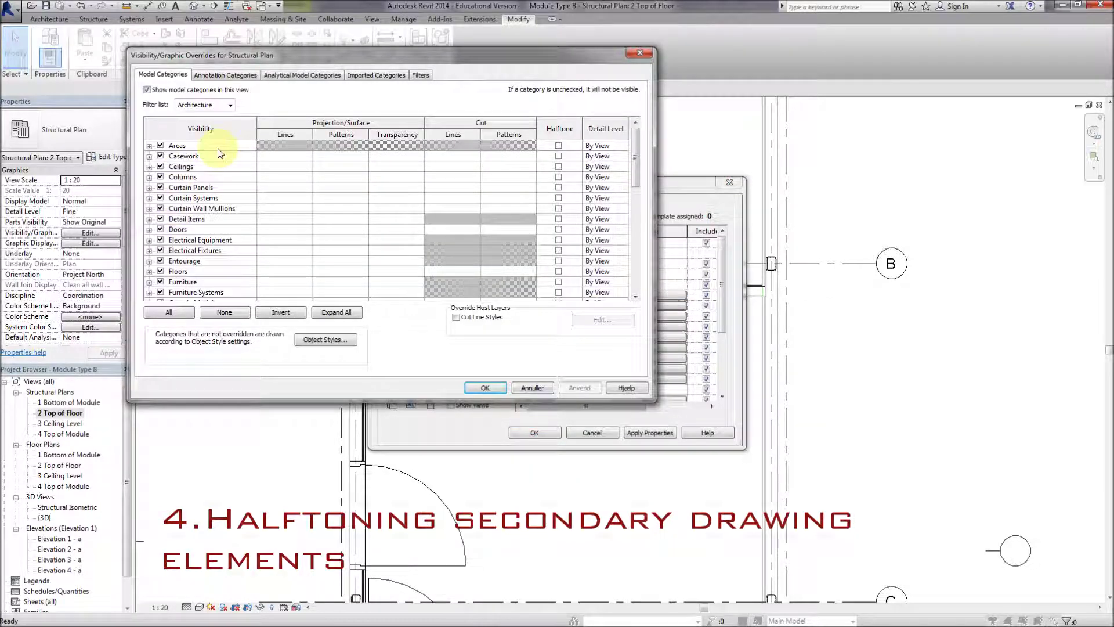
Set every architectural model category to halftone in the Structural Plan template, except Structural Beam Systems, Columns, Foundations and Framing
left_click(219, 147)
scroll(623, 238, "down", 2)
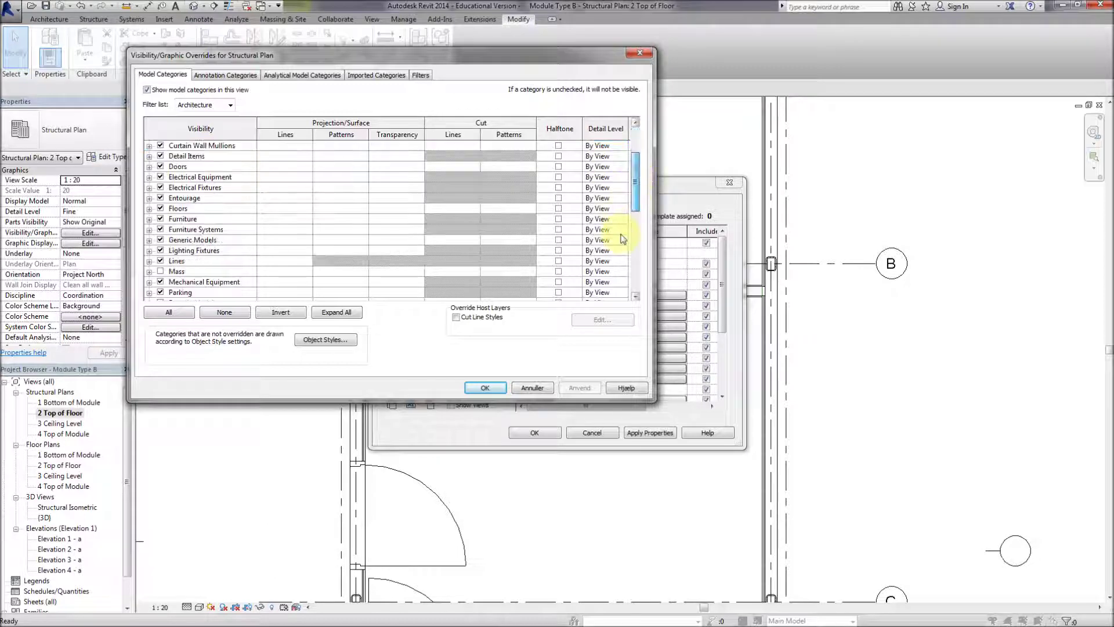
scroll(623, 237, "down", 3)
scroll(633, 244, "down", 2)
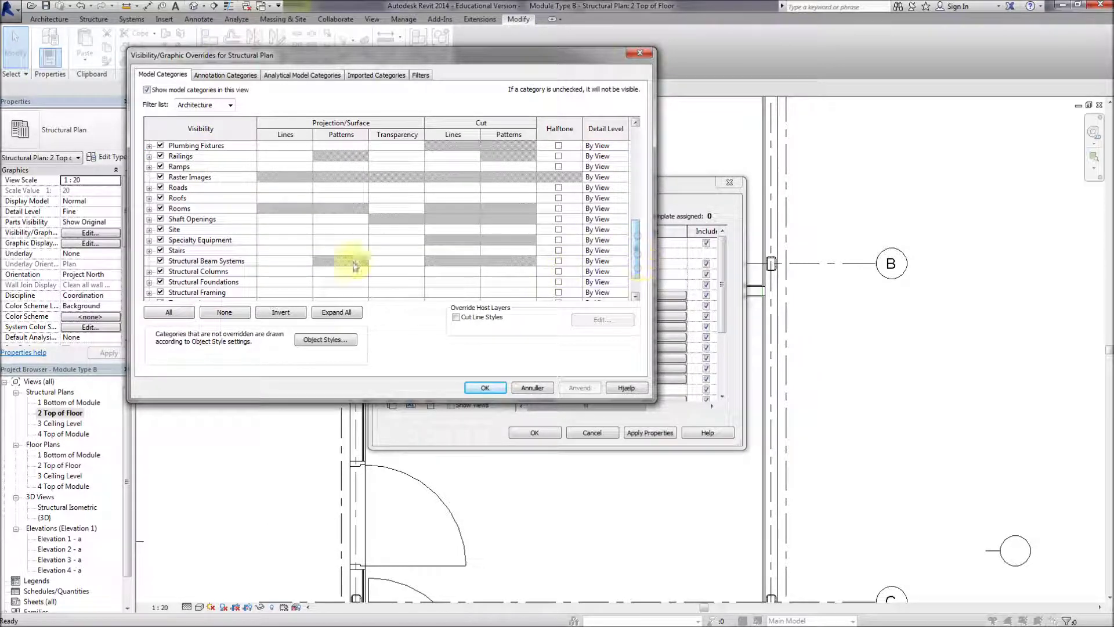
left_click(228, 251, "shift")
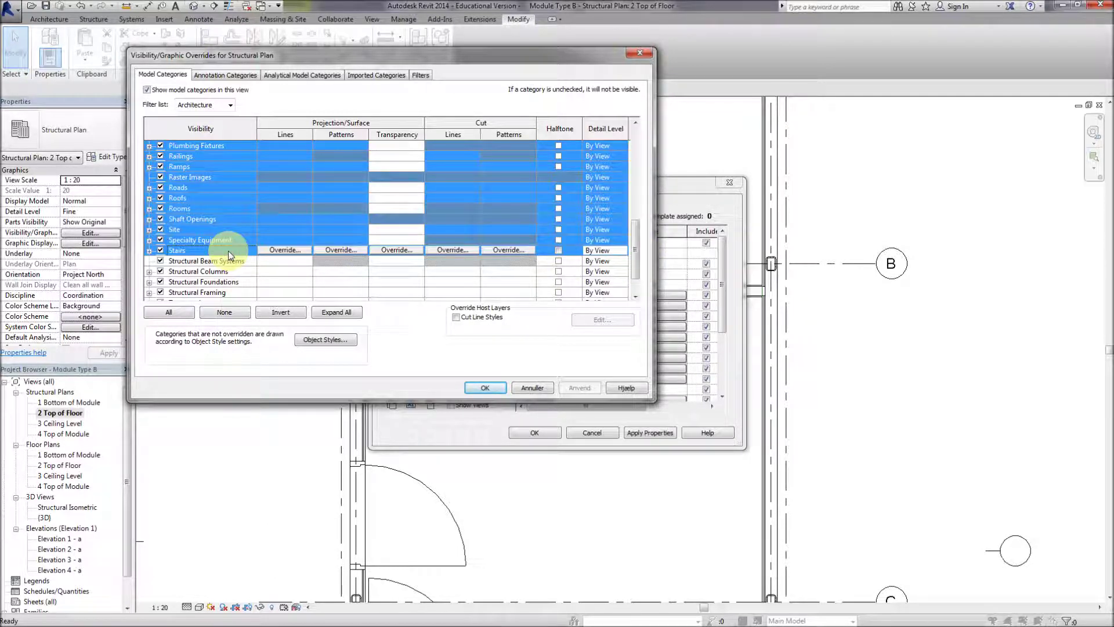
scroll(635, 295, "down", 1)
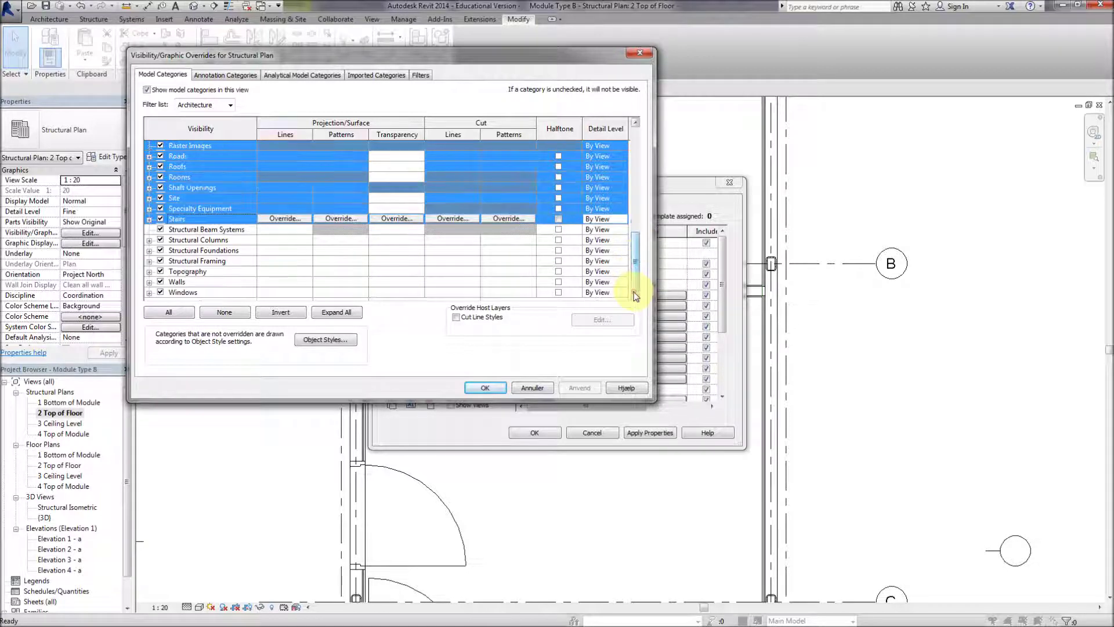
left_click(185, 292, "ctrl")
left_click(198, 281, "ctrl")
left_click(201, 271, "ctrl")
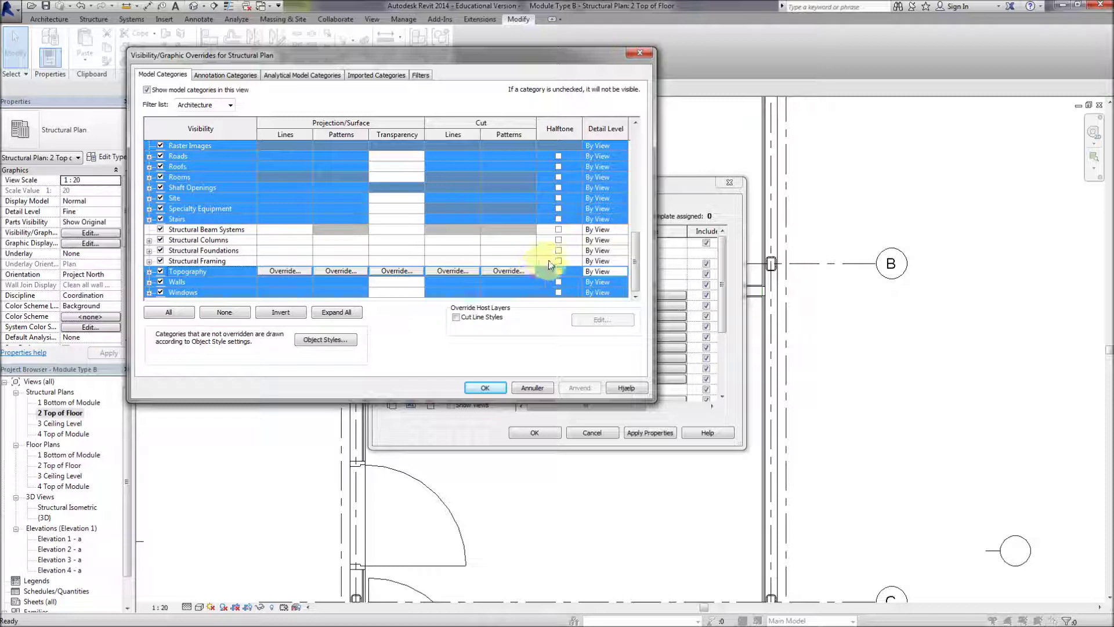
left_click(557, 158)
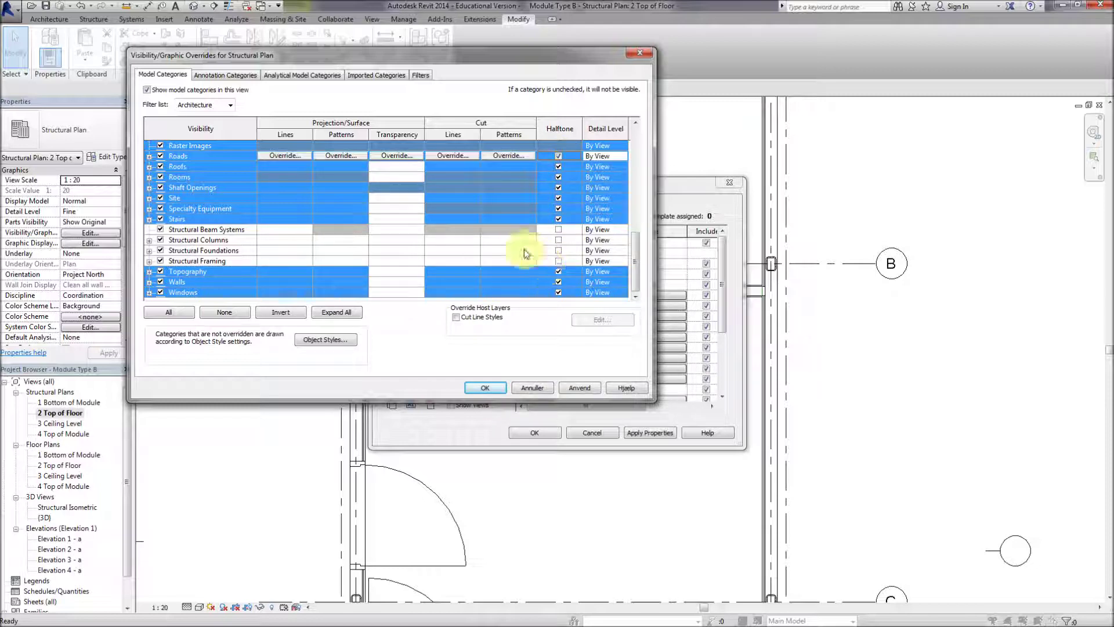
left_click(486, 390)
left_click(485, 388)
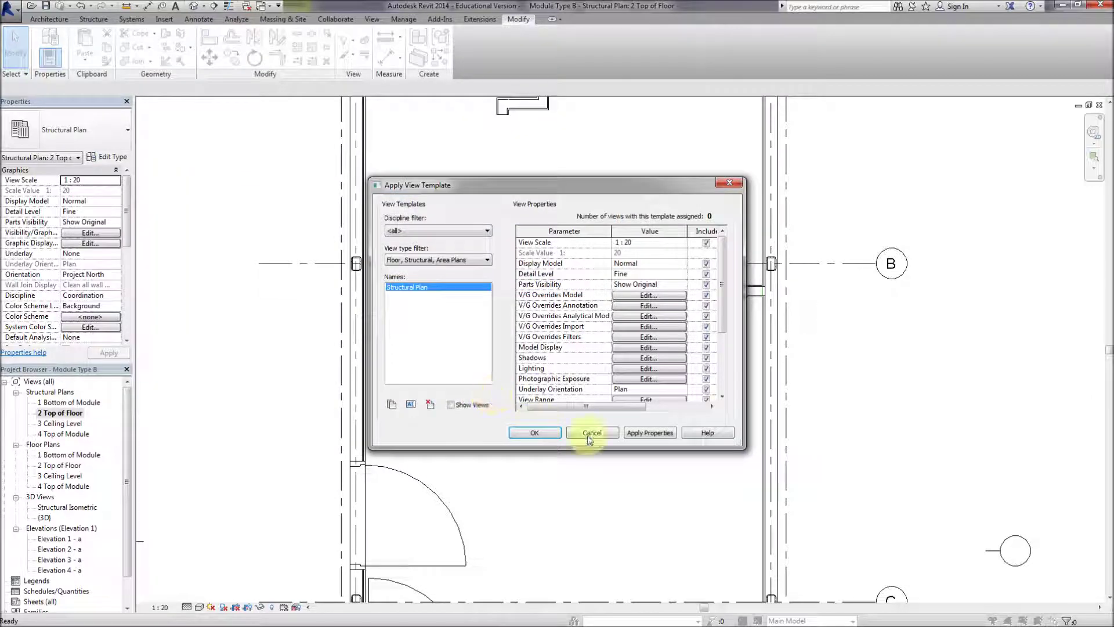
Apply the updated Structural Plan template to the 2 Top of Floor plan and check the halftoned walls and doors
left_click(644, 434)
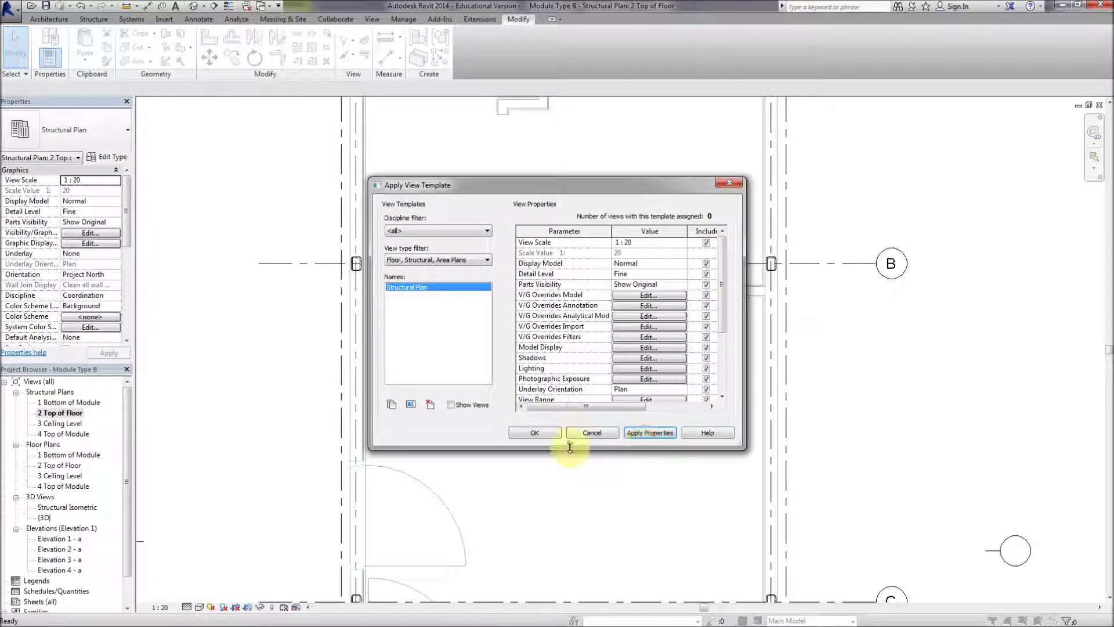
left_click(537, 432)
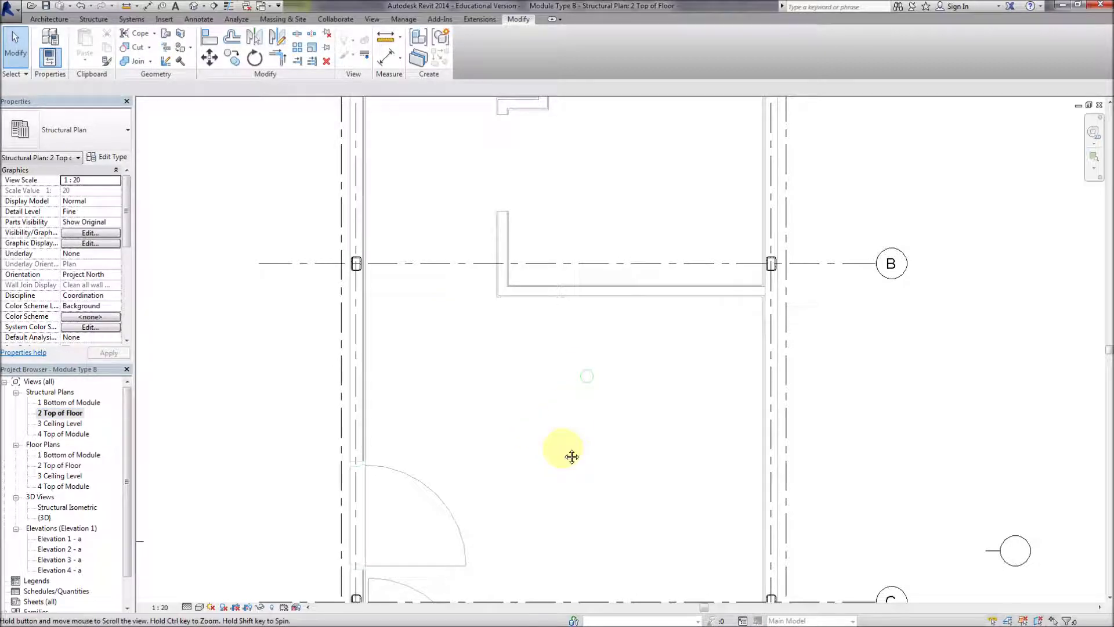
scroll(568, 452, "down", 3)
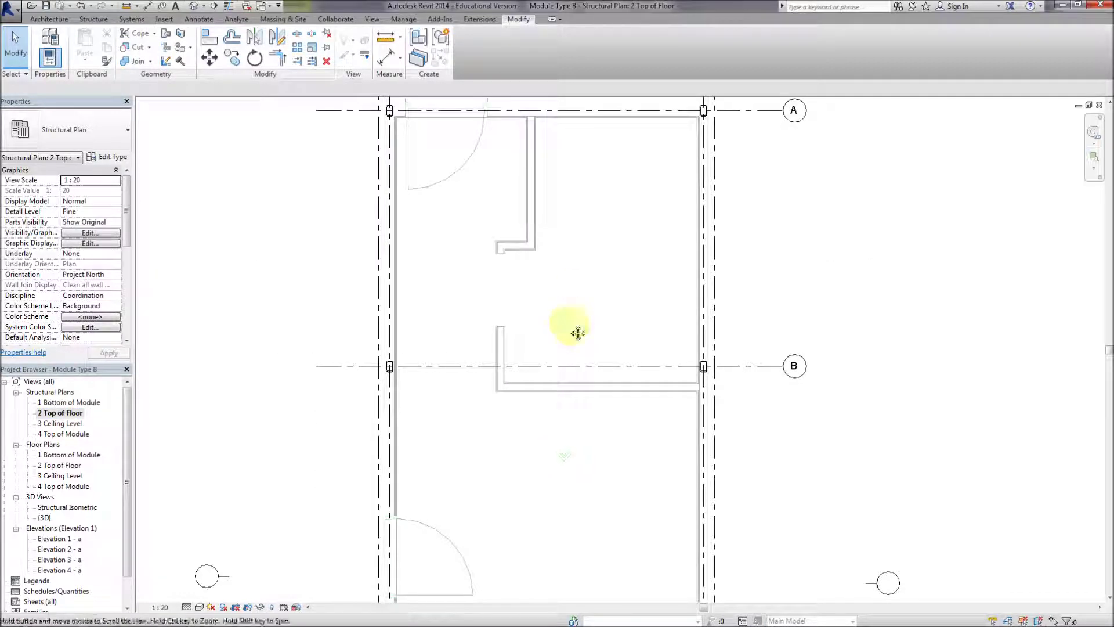
scroll(581, 359, "down", 2)
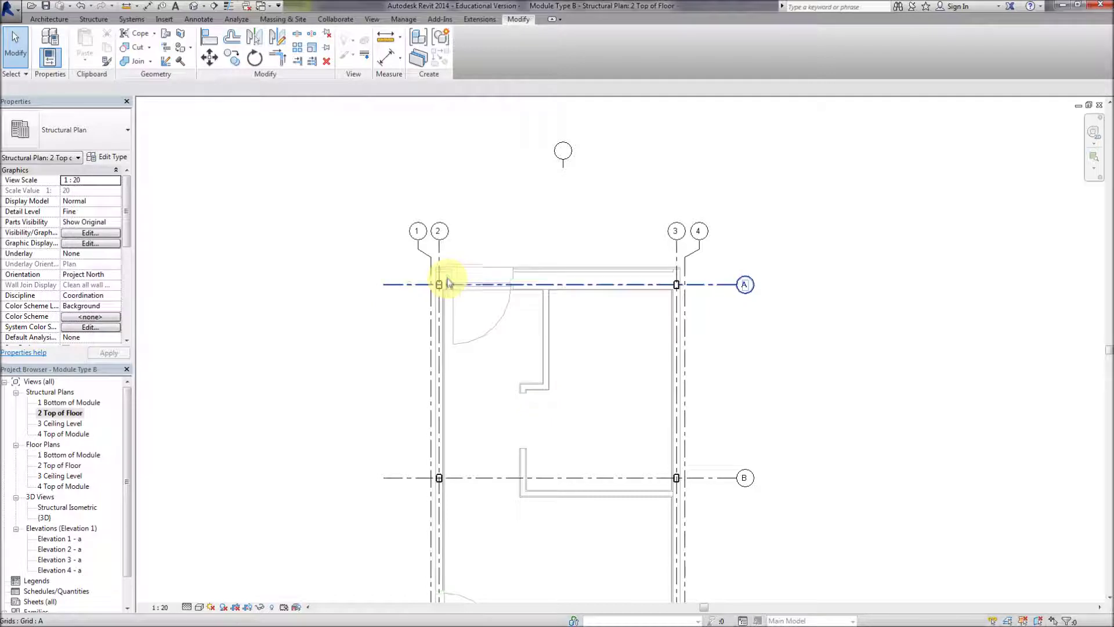
scroll(438, 283, "up", 4)
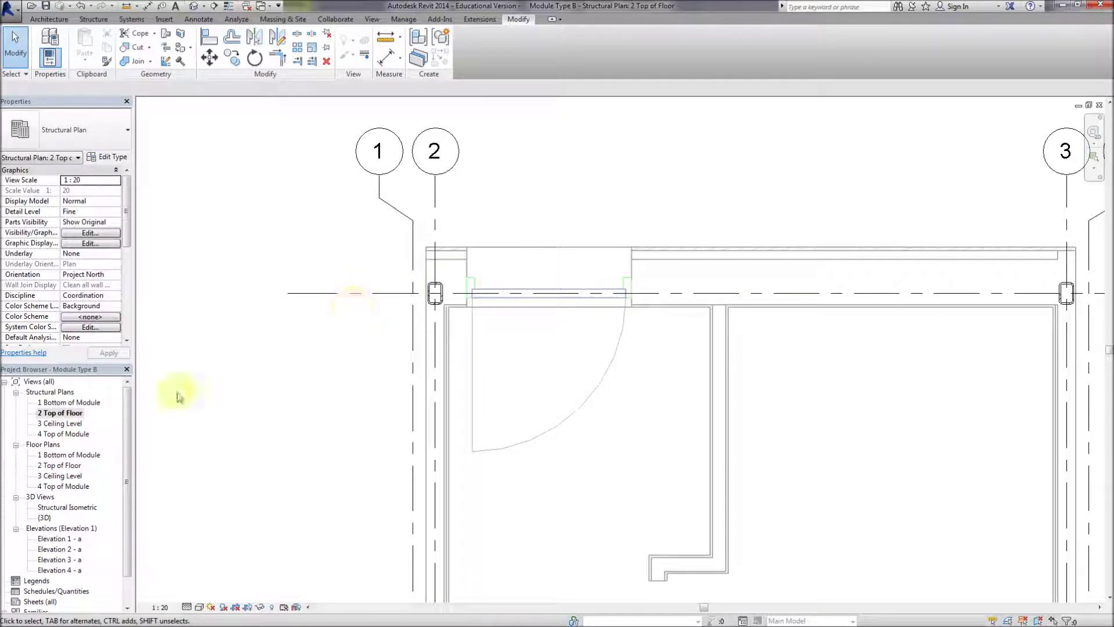
Open the 1 Bottom of Module structural plan and apply the Structural Plan view template to it
left_click(63, 403)
double_click(63, 404)
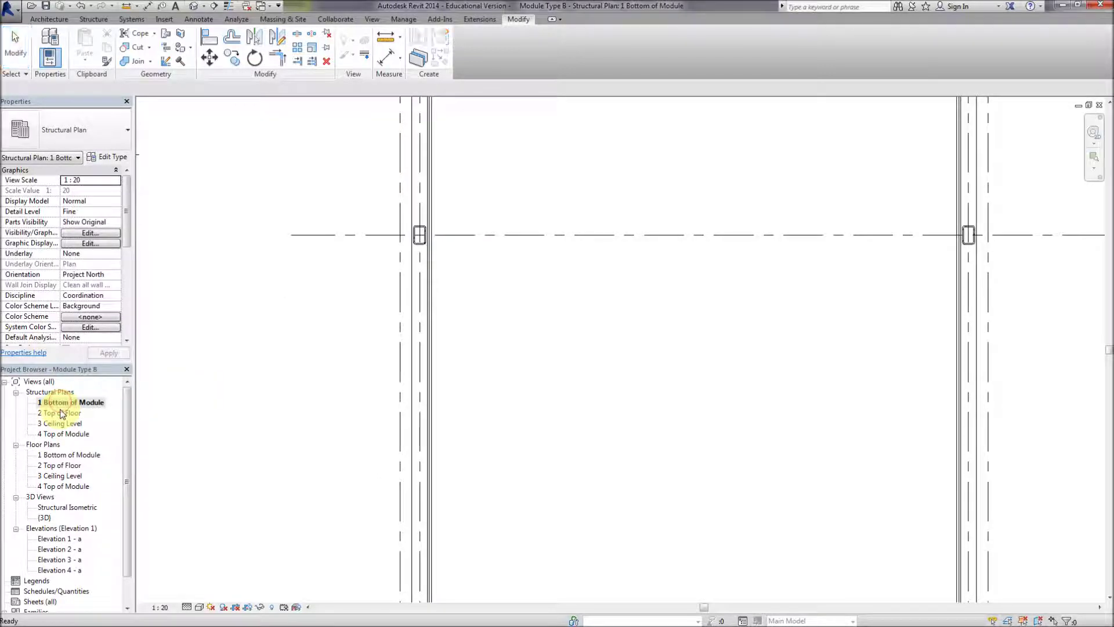
right_click(64, 403)
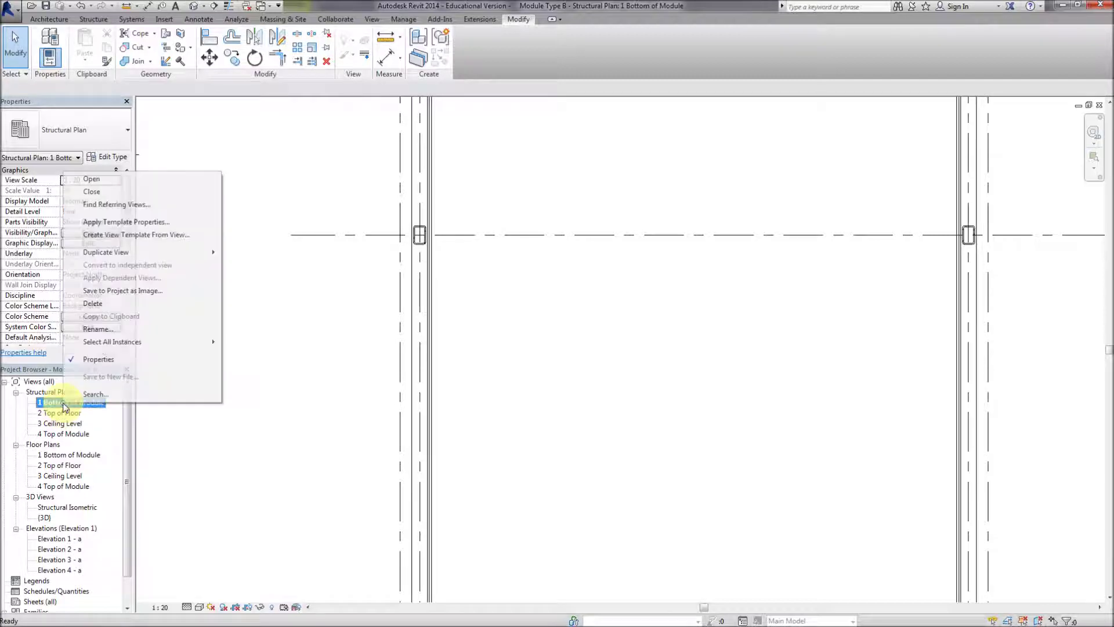
left_click(112, 222)
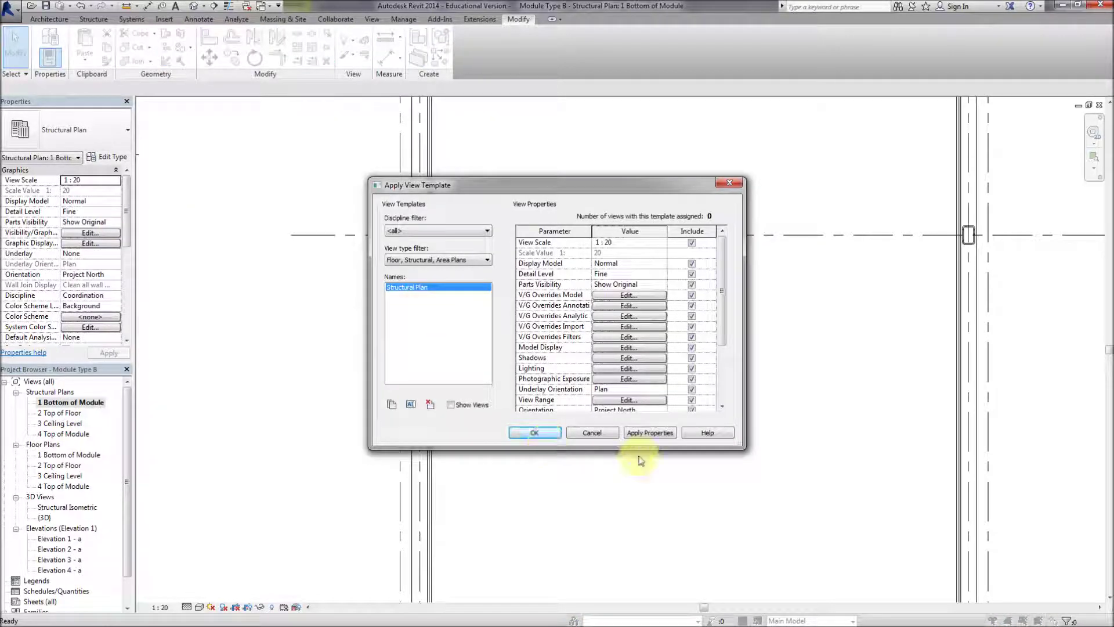
left_click(649, 432)
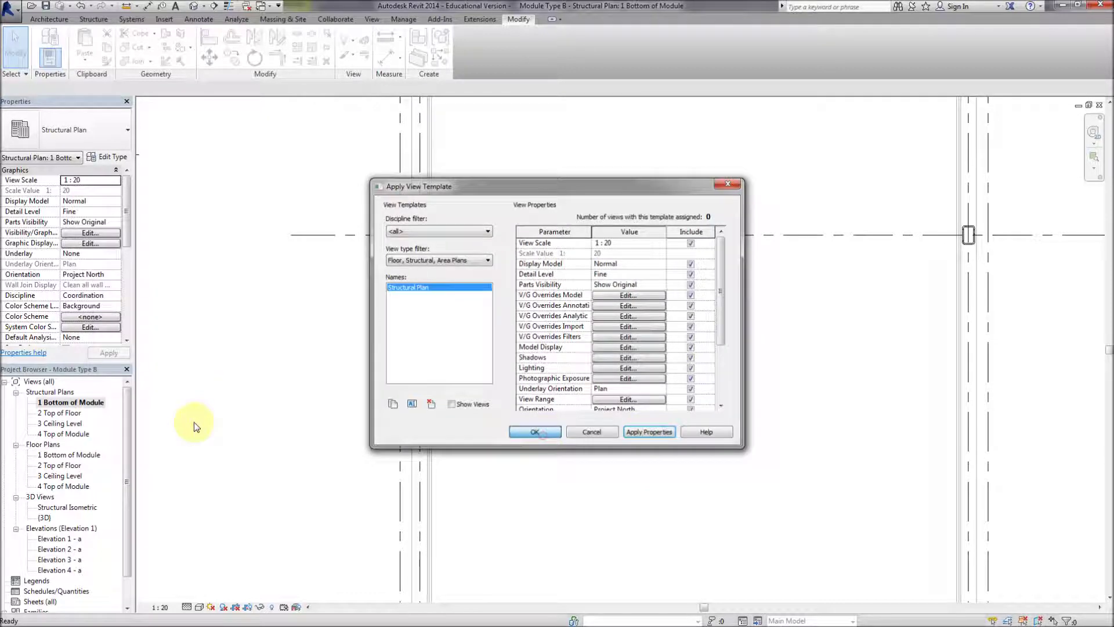
Apply the Structural Plan view template to the 3 Ceiling Level and 4 Top of Module structural plans together
left_click(58, 423)
left_click(58, 434, "ctrl")
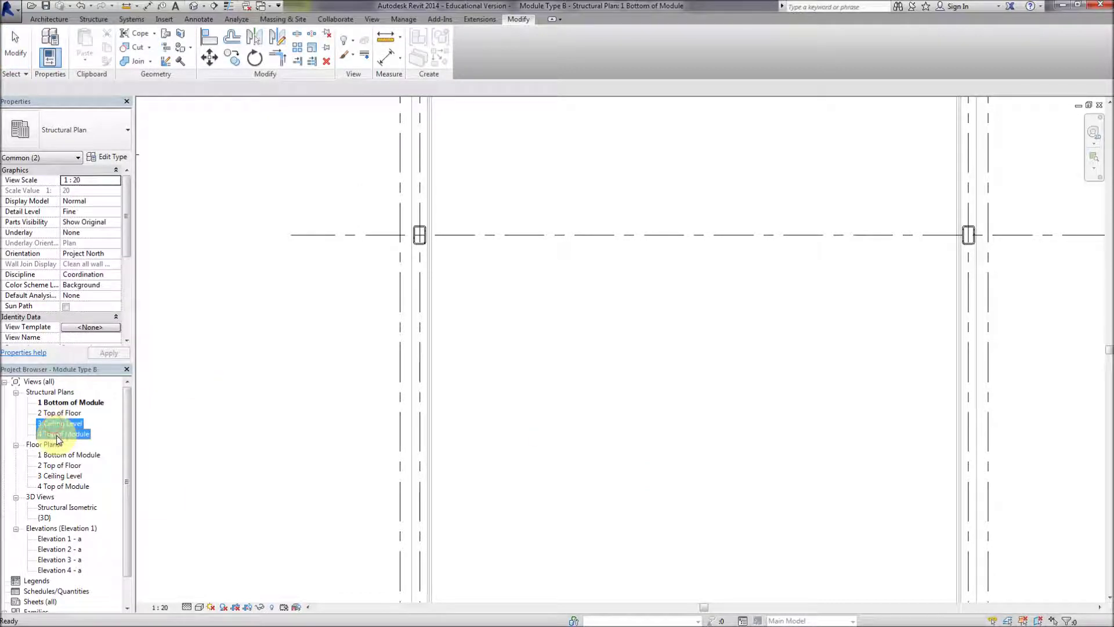
right_click(58, 439)
left_click(78, 443)
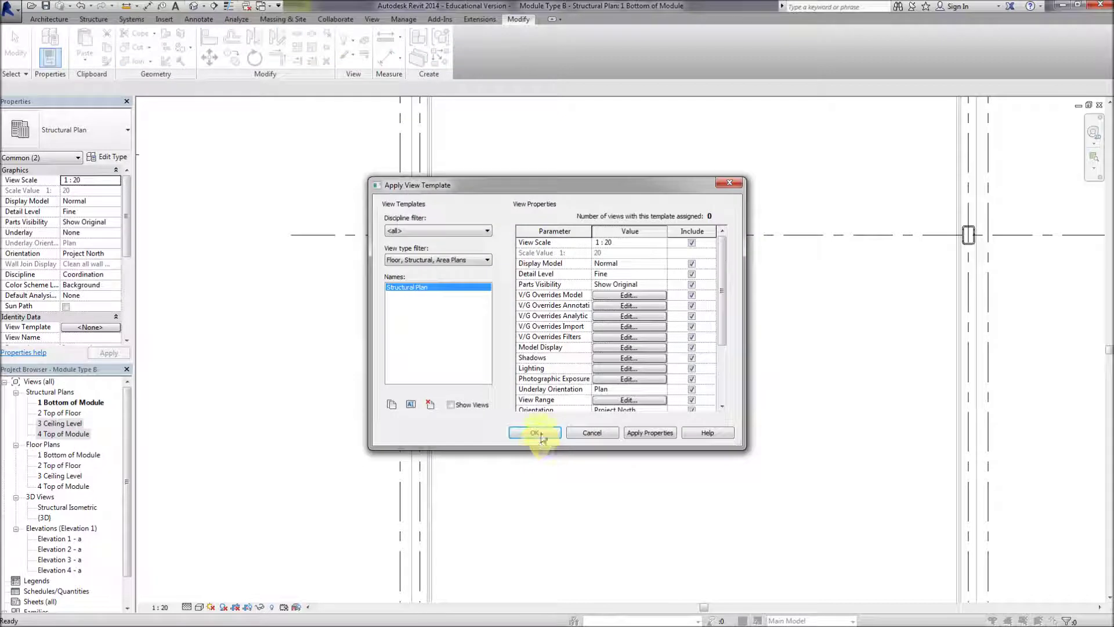
left_click(649, 434)
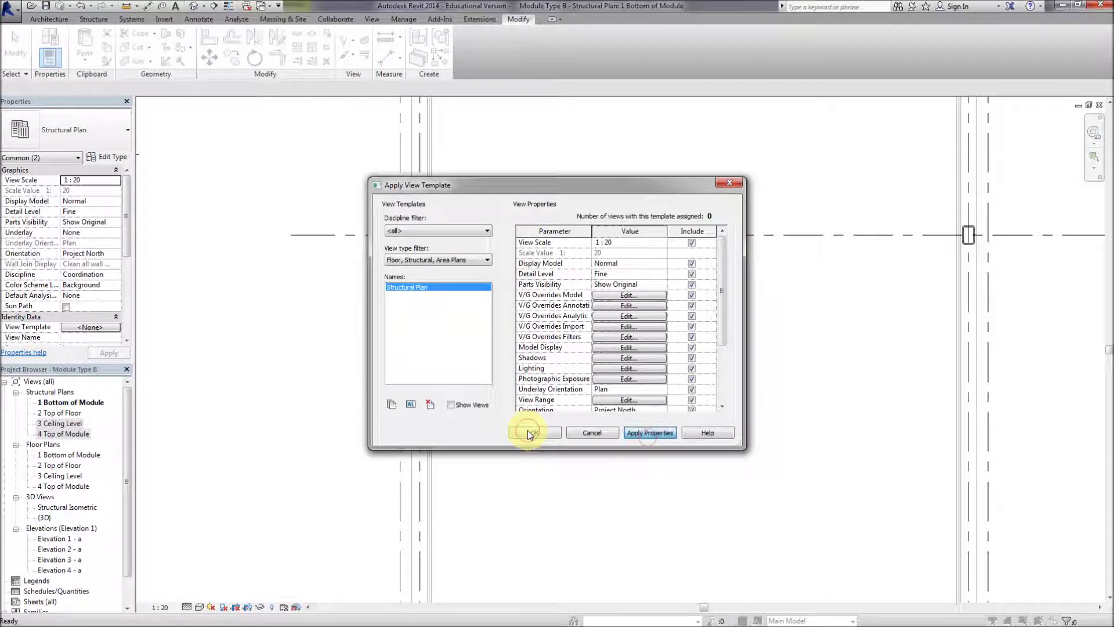
left_click(527, 432)
Examine the 3 Ceiling Level and 4 Top of Module structural plans for halftoned walls and column display
left_click(62, 423)
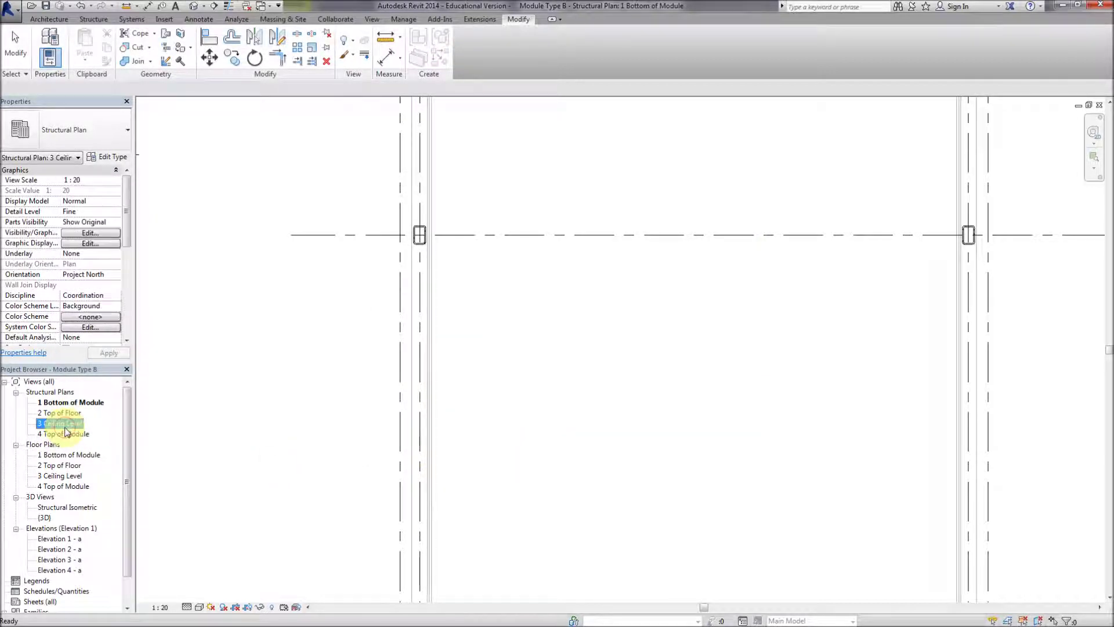
double_click(65, 432)
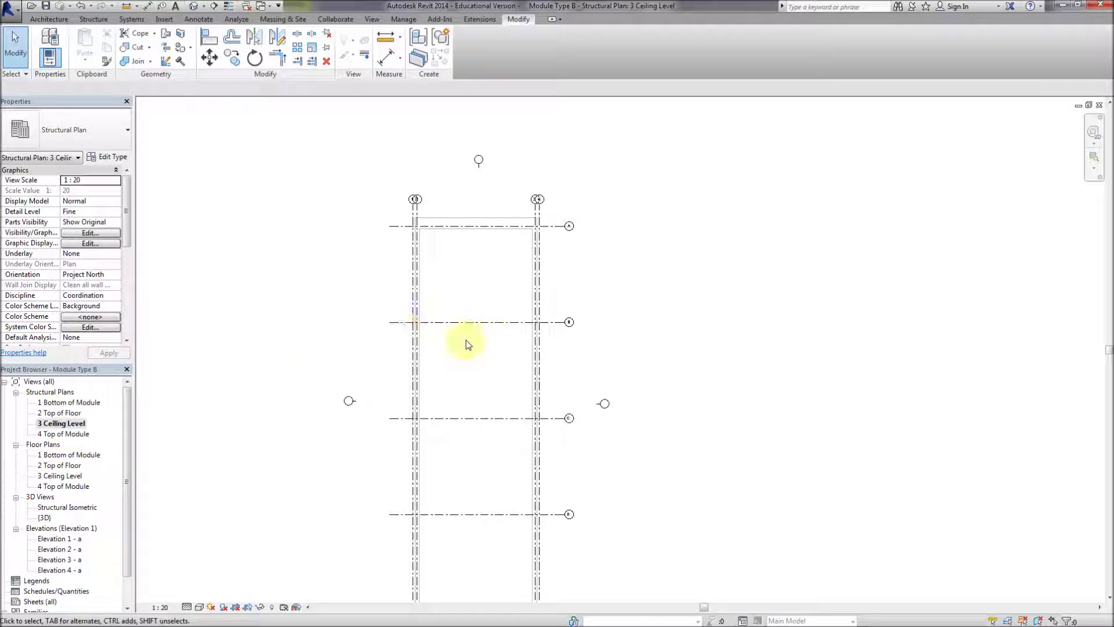
scroll(461, 351, "up", 3)
scroll(376, 339, "up", 1)
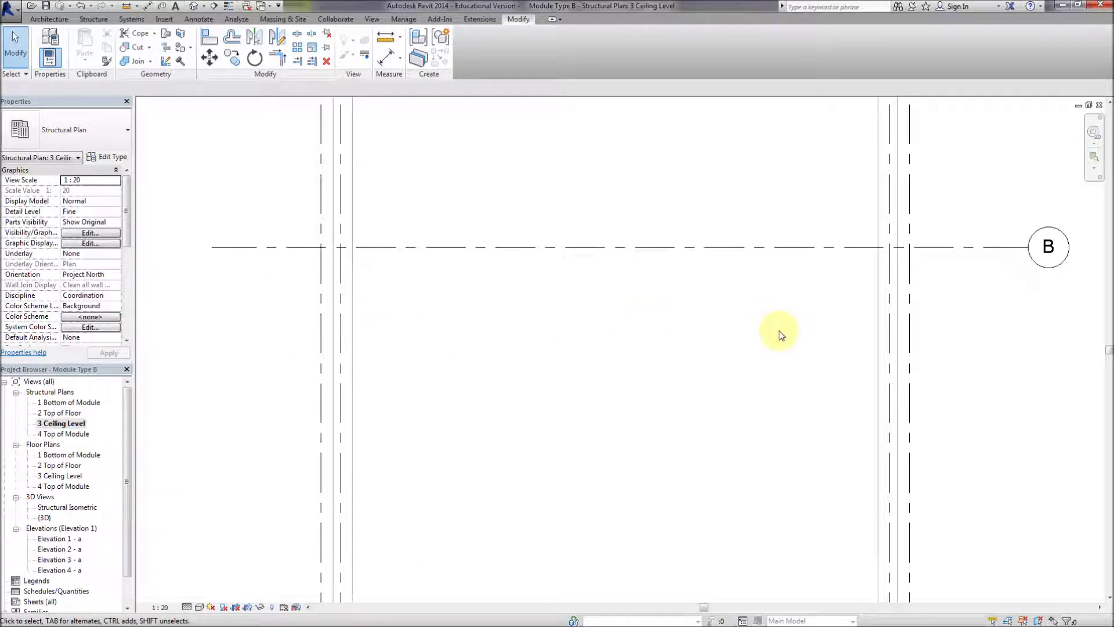
double_click(66, 433)
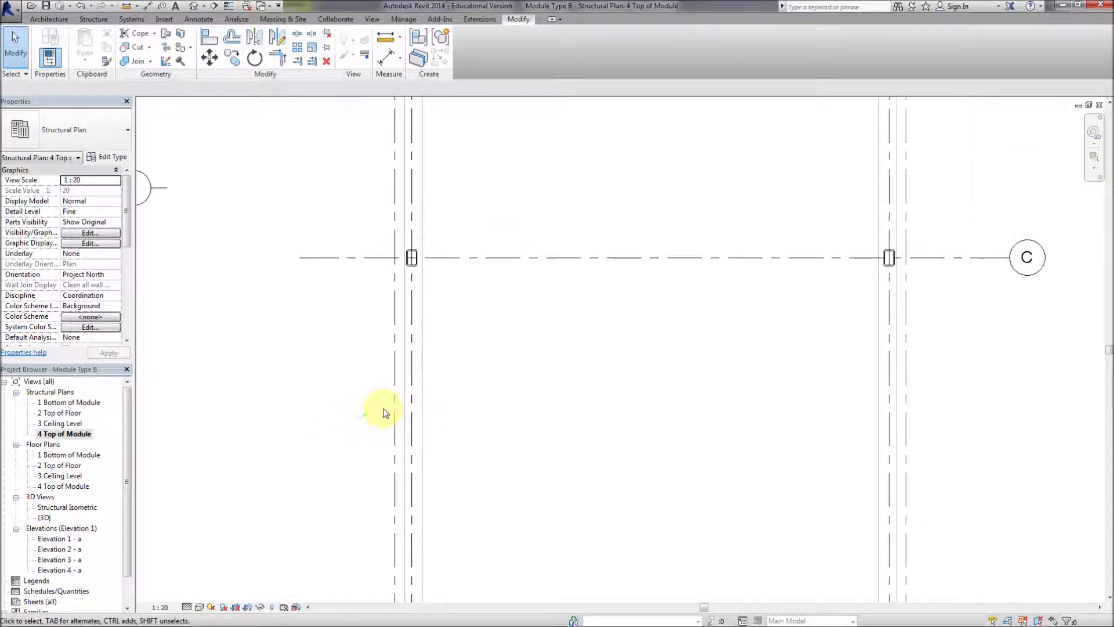
scroll(383, 413, "down", 2)
middle_click_drag(383, 413, 324, 422)
Open the 2 Top of Floor structural plan and load the HEB 140 type of the HEB (framing) steel family
double_click(61, 413)
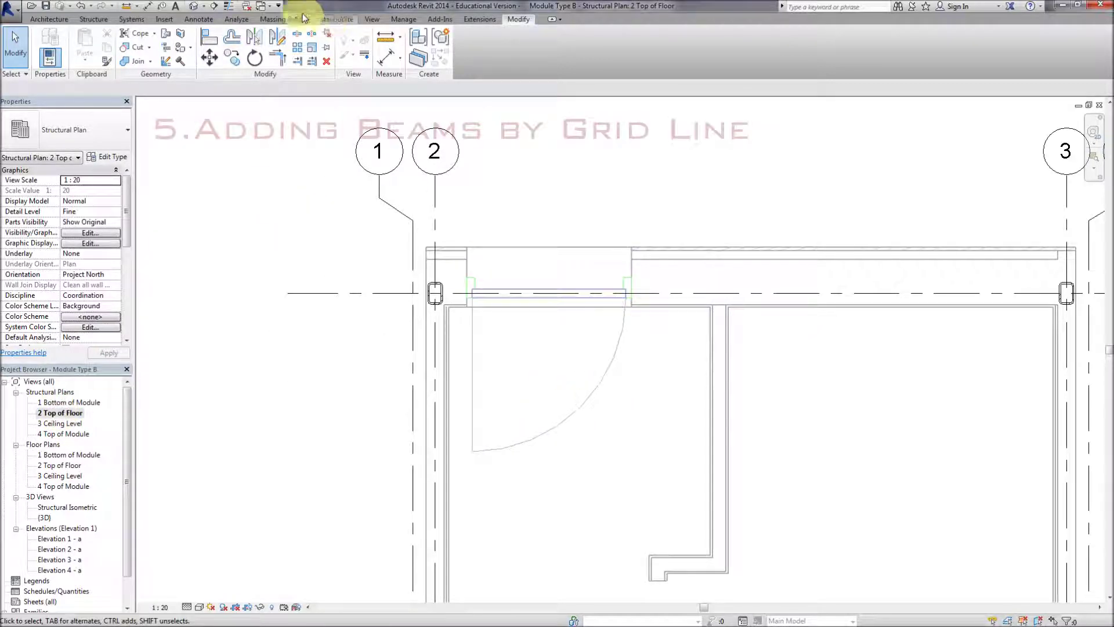
left_click(160, 19)
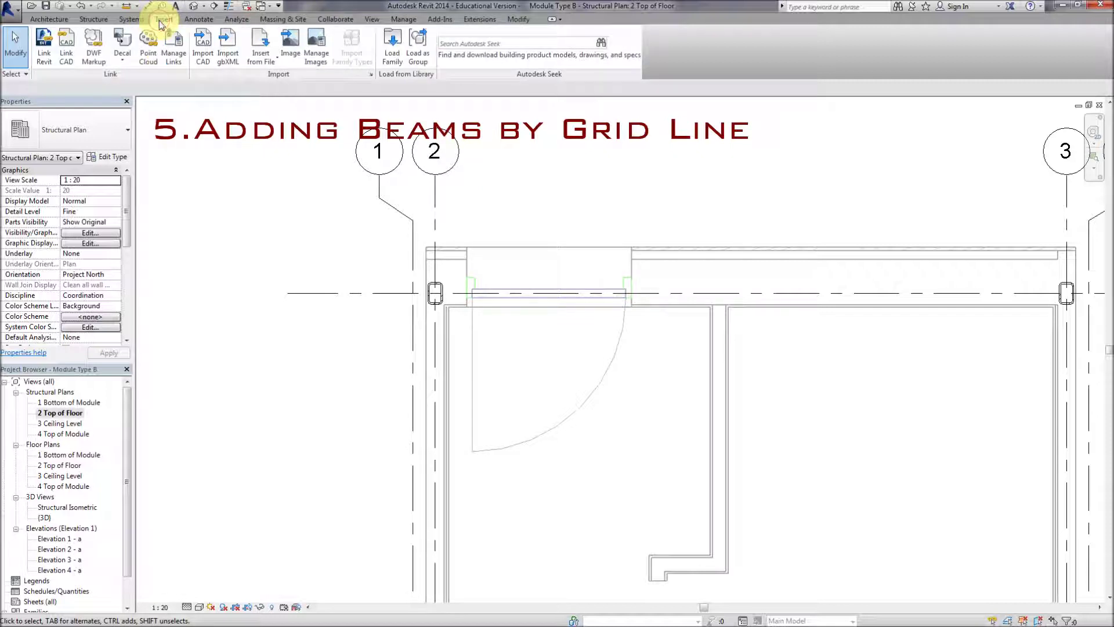
left_click(392, 49)
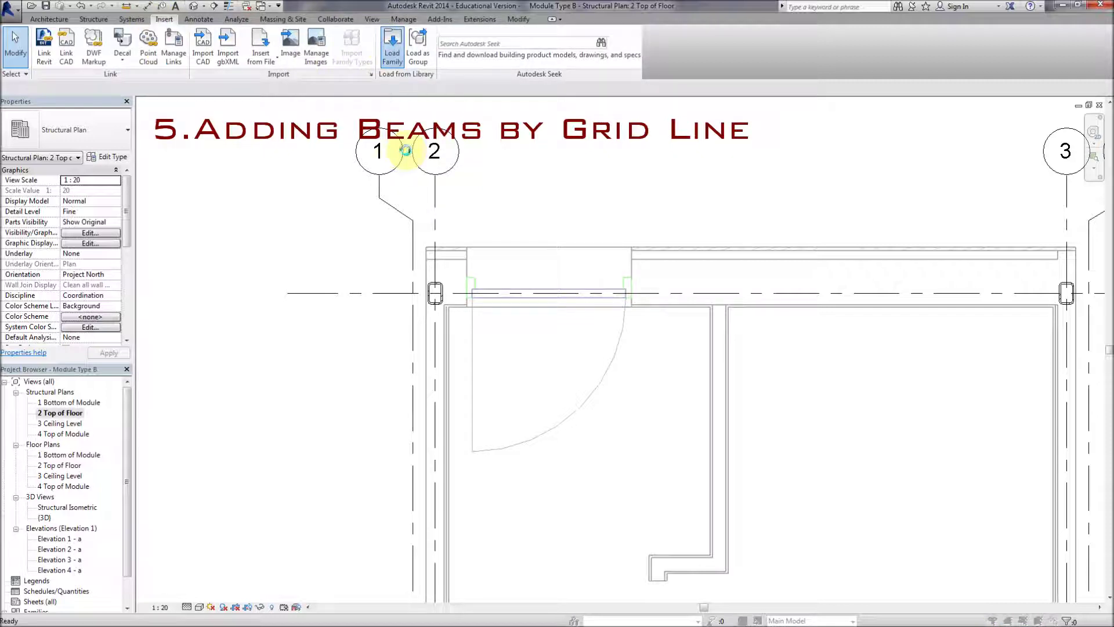
left_click_drag(496, 163, 496, 214)
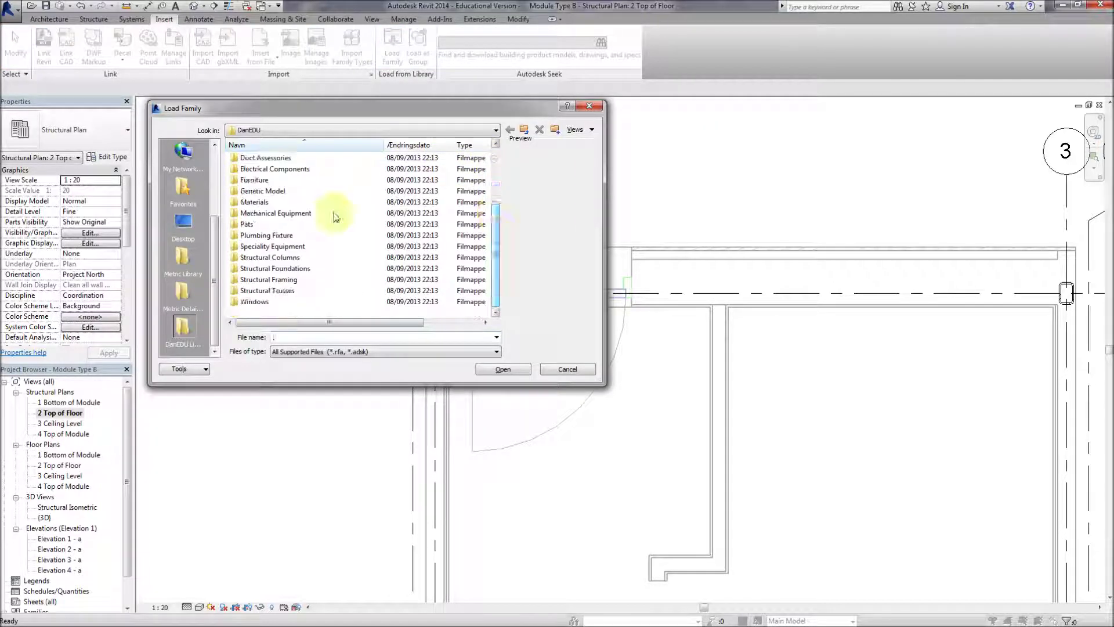
double_click(288, 279)
double_click(247, 168)
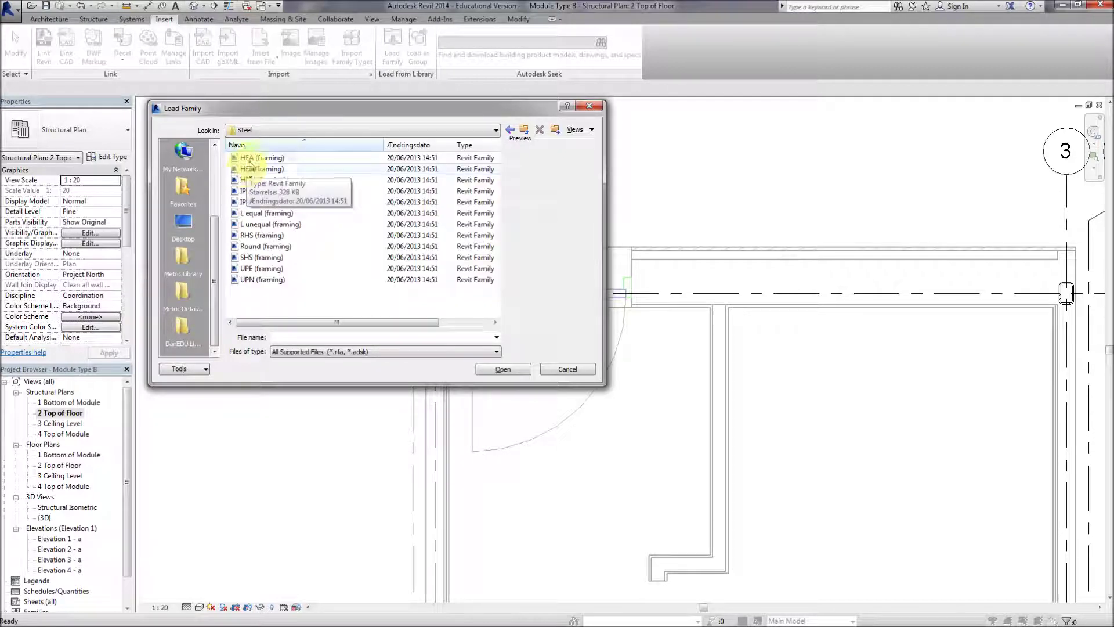
left_click(249, 170)
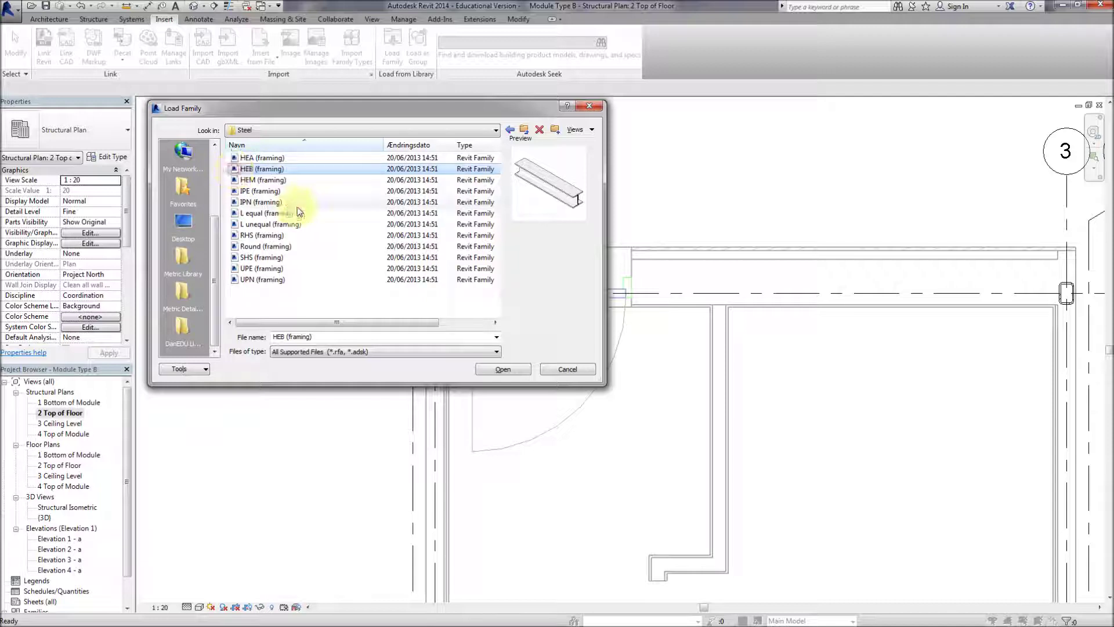
key("Return")
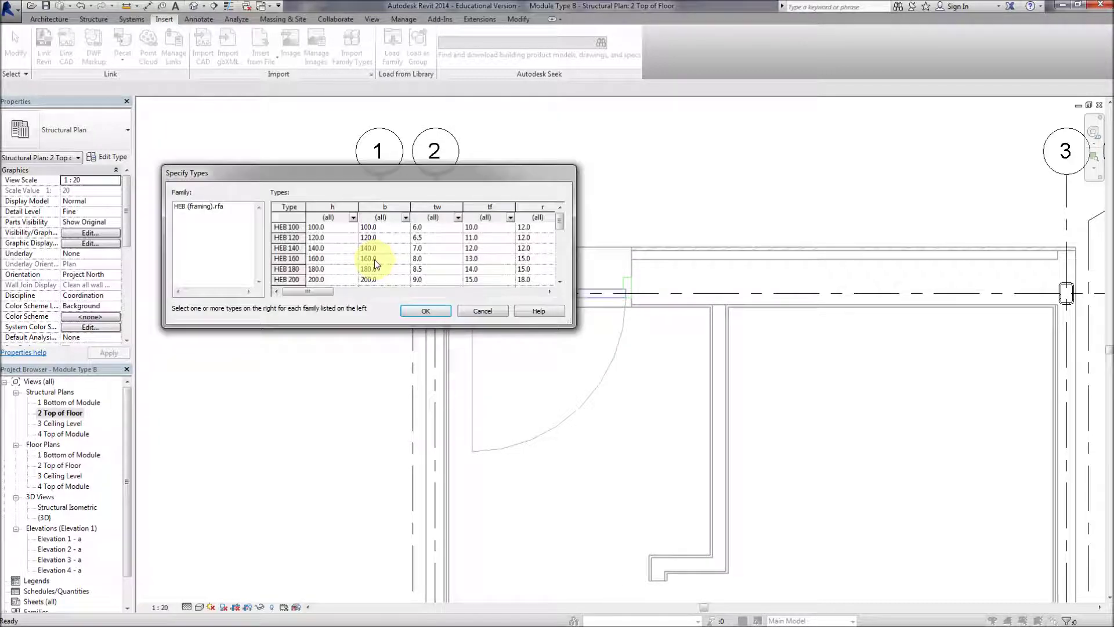
left_click(318, 253)
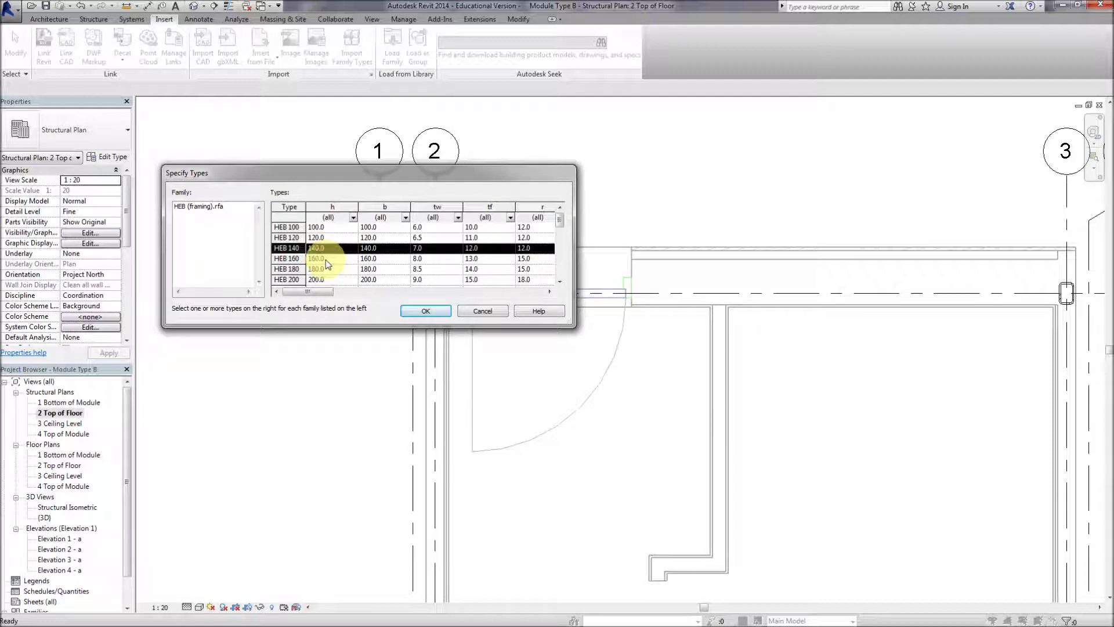
left_click(425, 311)
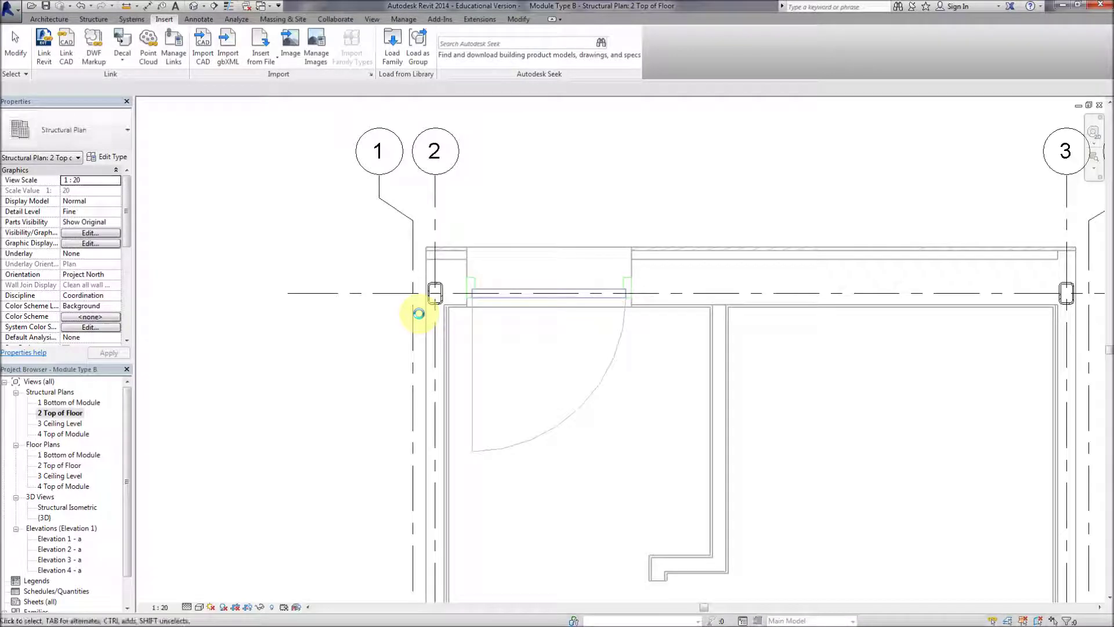
Start placing HEB 140 beams on grid lines, selecting grids 3, 2 and A in the 2 Top of Floor plan
left_click(94, 19)
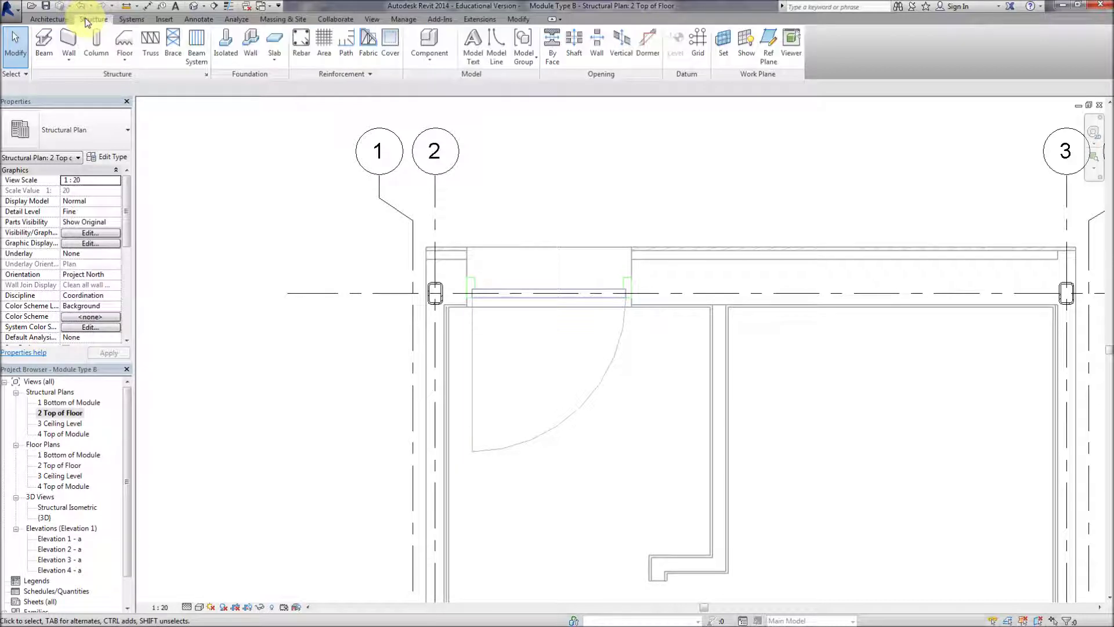
left_click(50, 40)
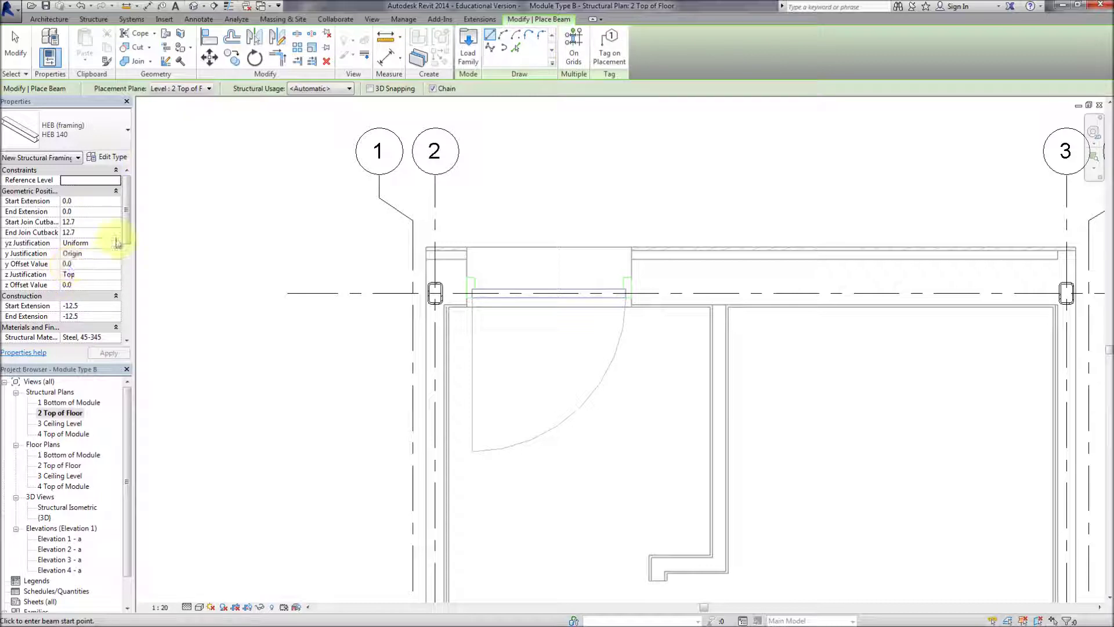
scroll(127, 228, "down", 5)
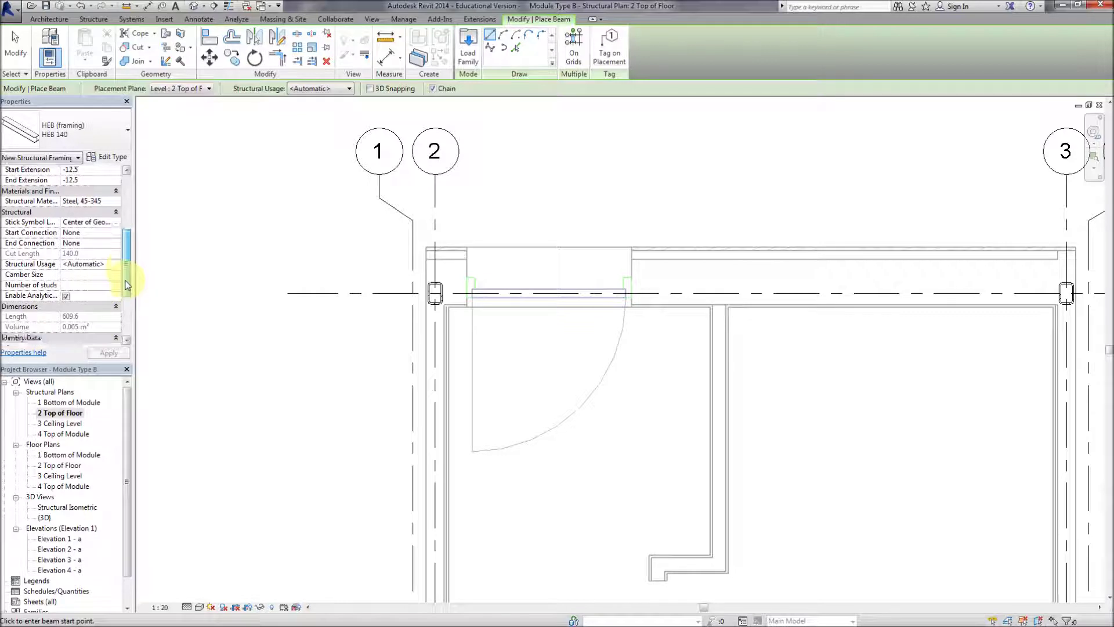
scroll(127, 285, "down", 6)
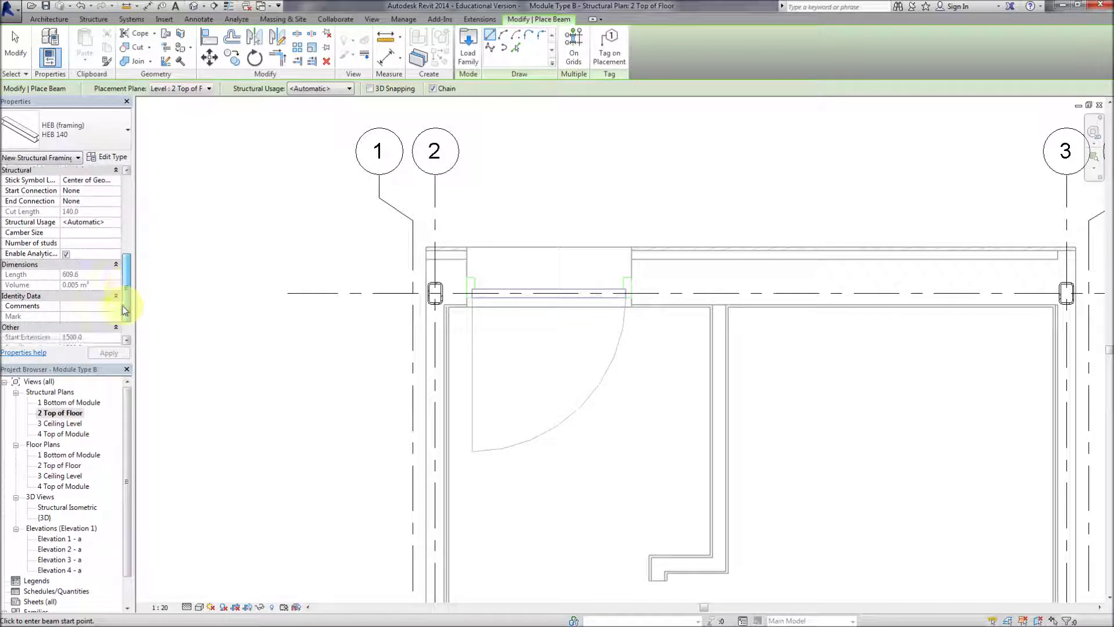
scroll(121, 290, "up", 6)
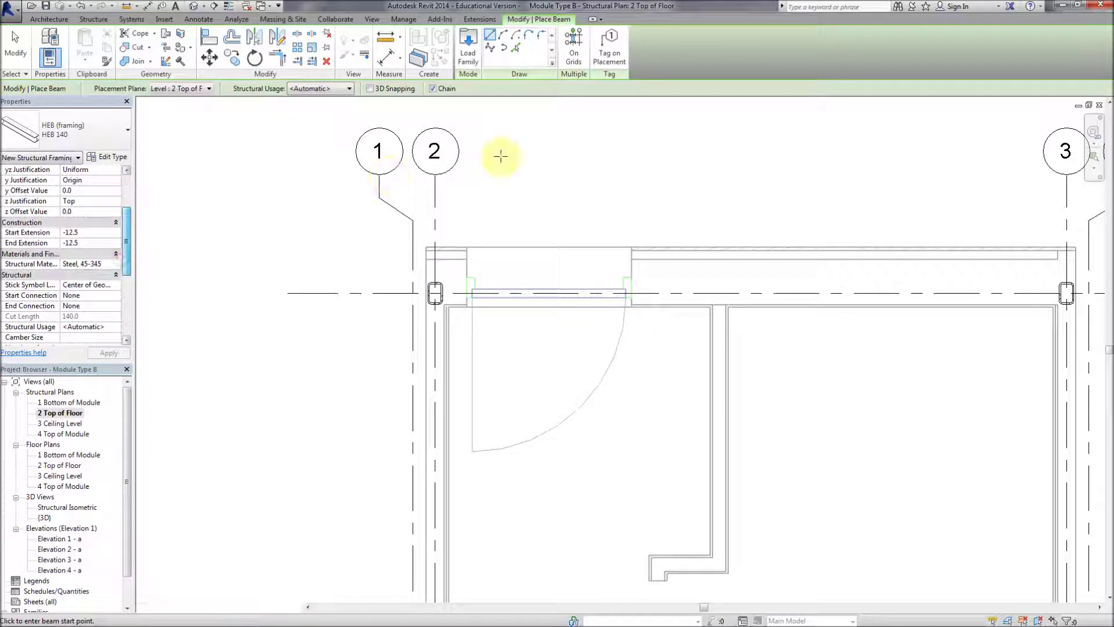
left_click(573, 53)
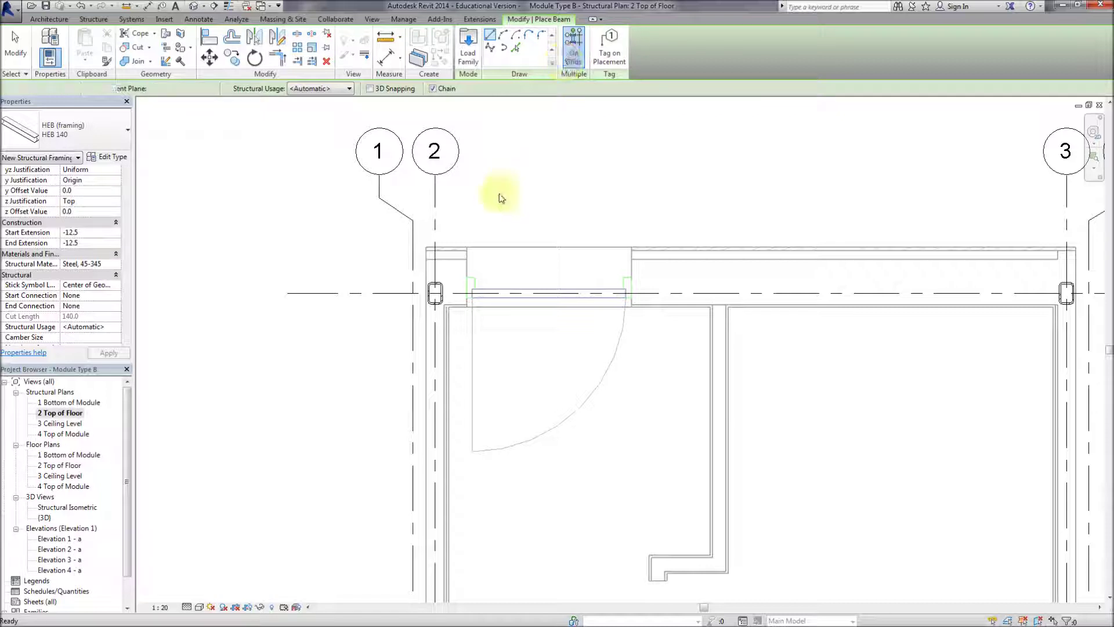
scroll(507, 214, "down", 3)
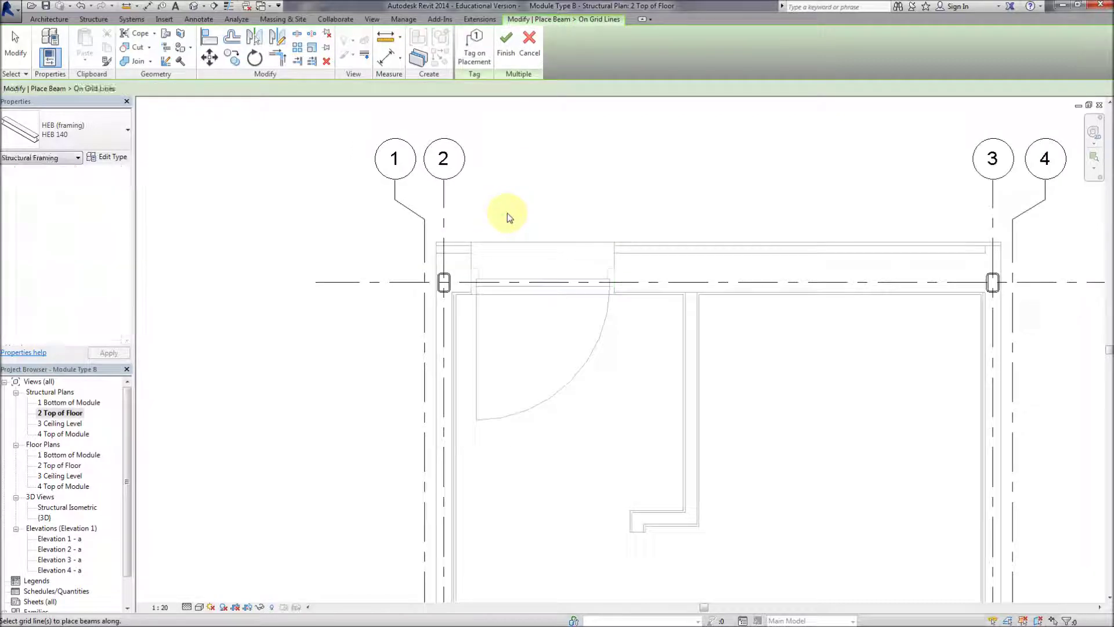
scroll(507, 213, "down", 1)
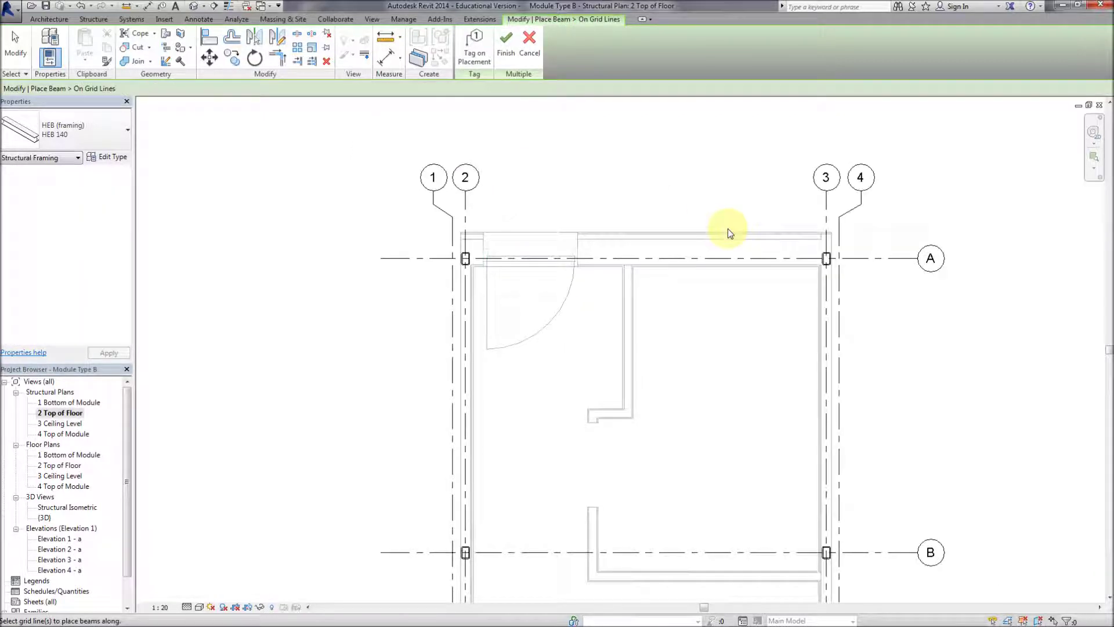
left_click(827, 226)
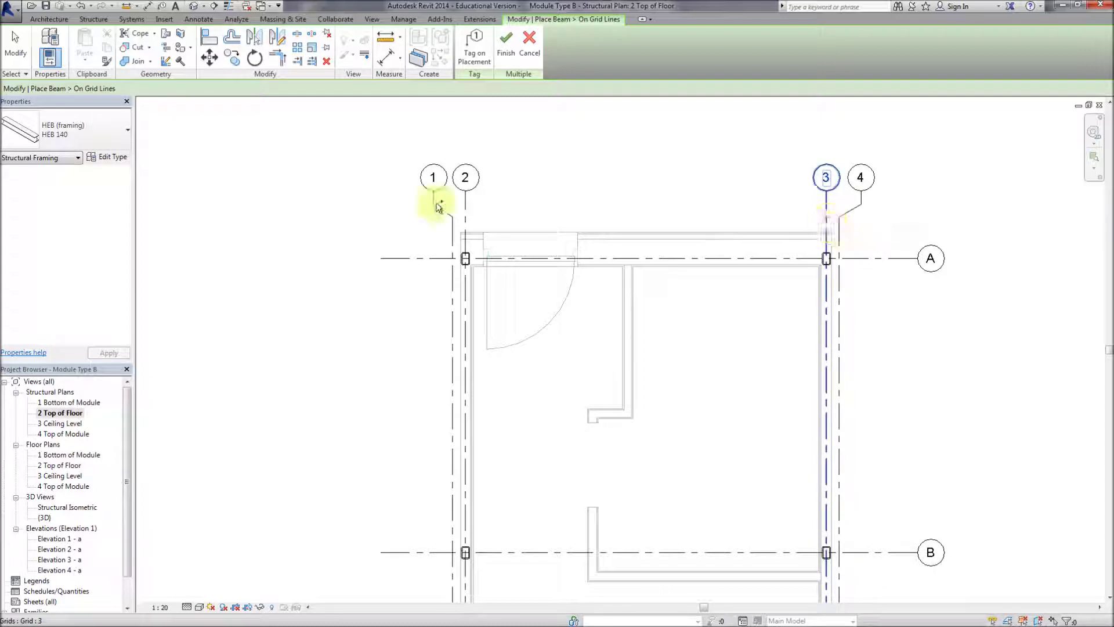
left_click(465, 221)
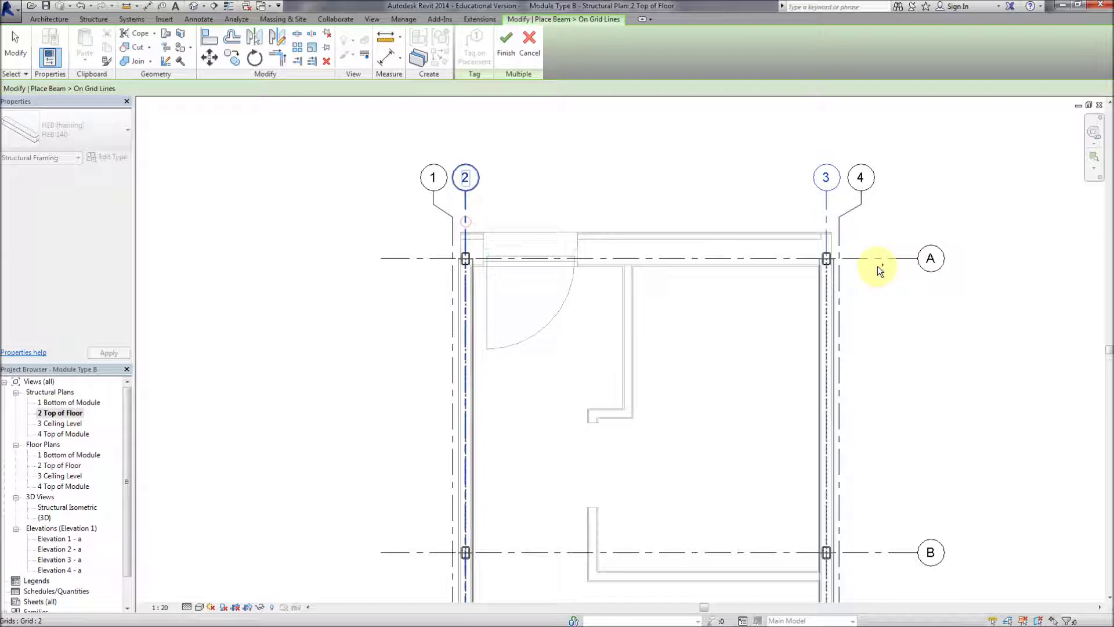
left_click(880, 259)
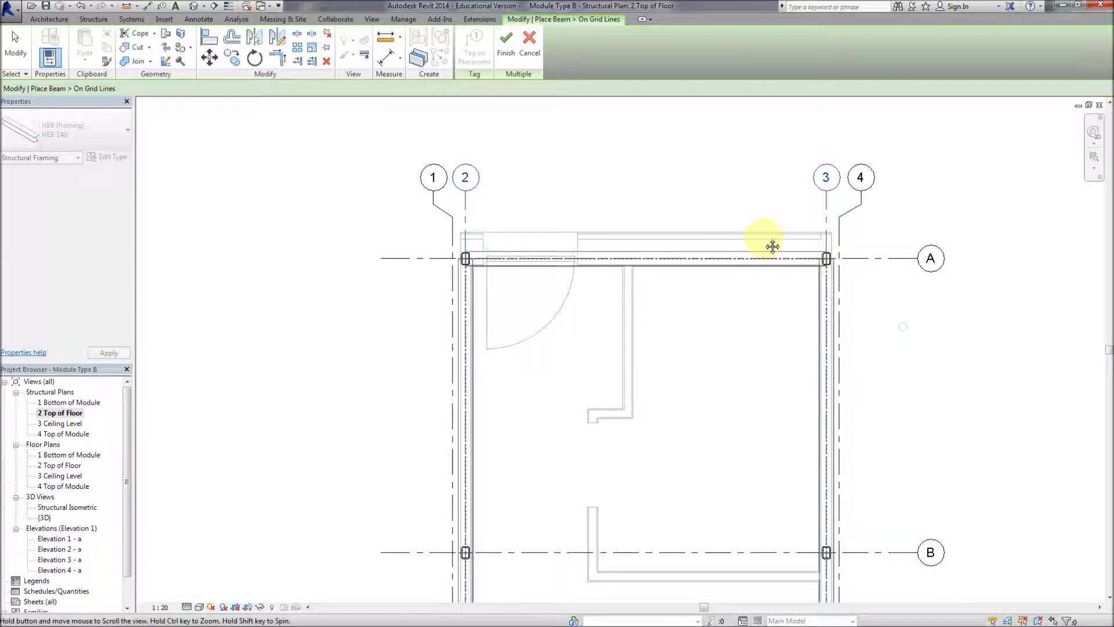
Add the remaining cross grids E, D, C and B to the beam selection and finish the placement on grids
middle_click_drag(909, 334, 721, 226)
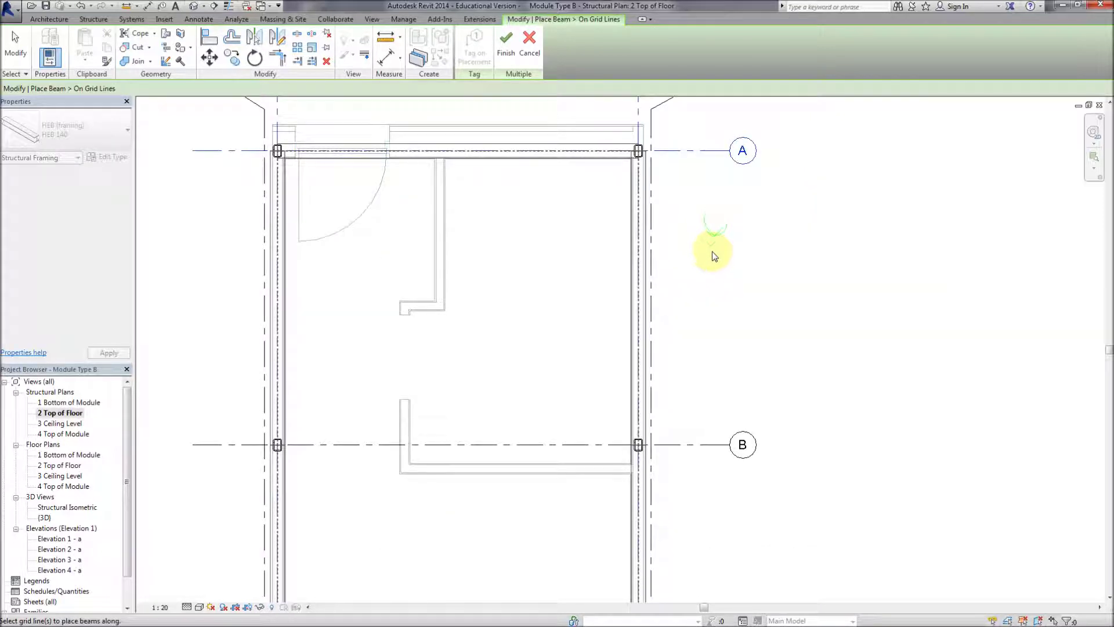
scroll(714, 262, "down", 5)
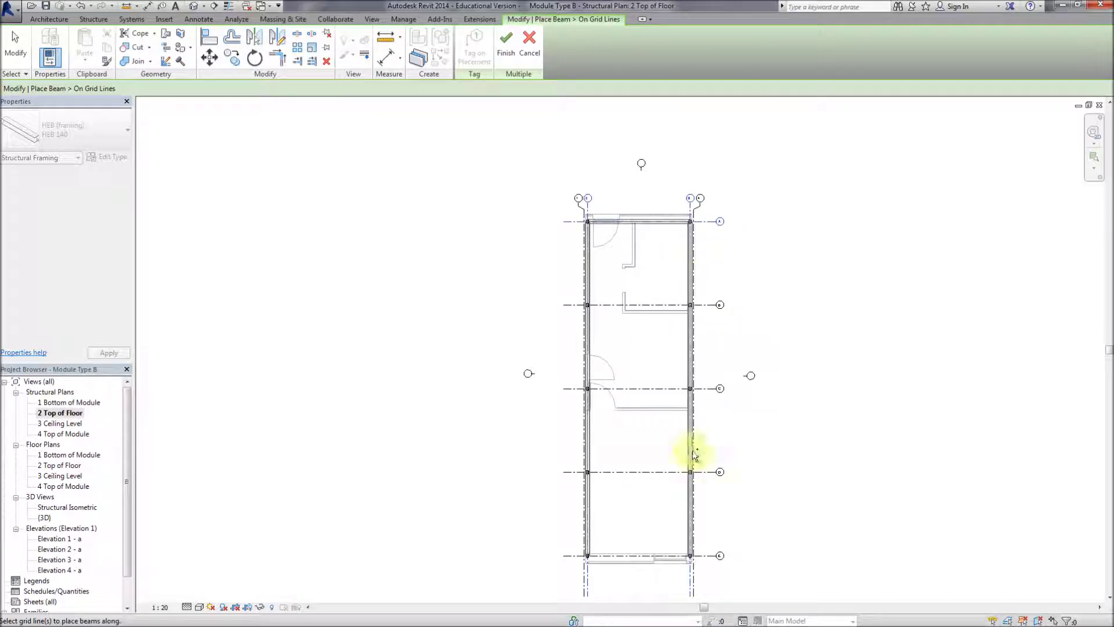
left_click(704, 555)
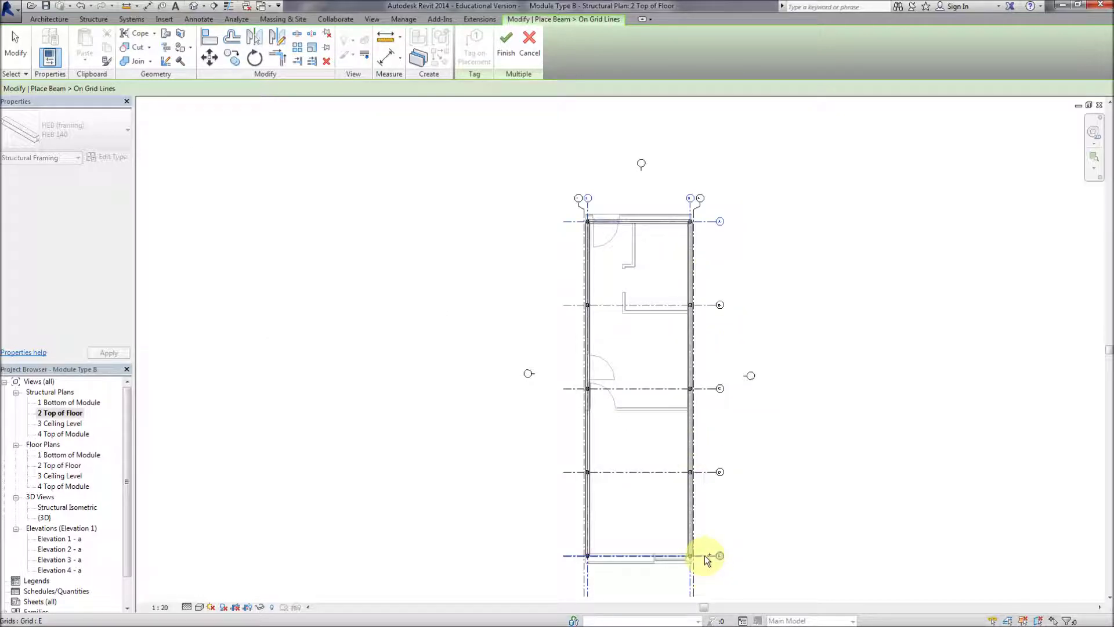
left_click(700, 471)
left_click(708, 389)
left_click(708, 304)
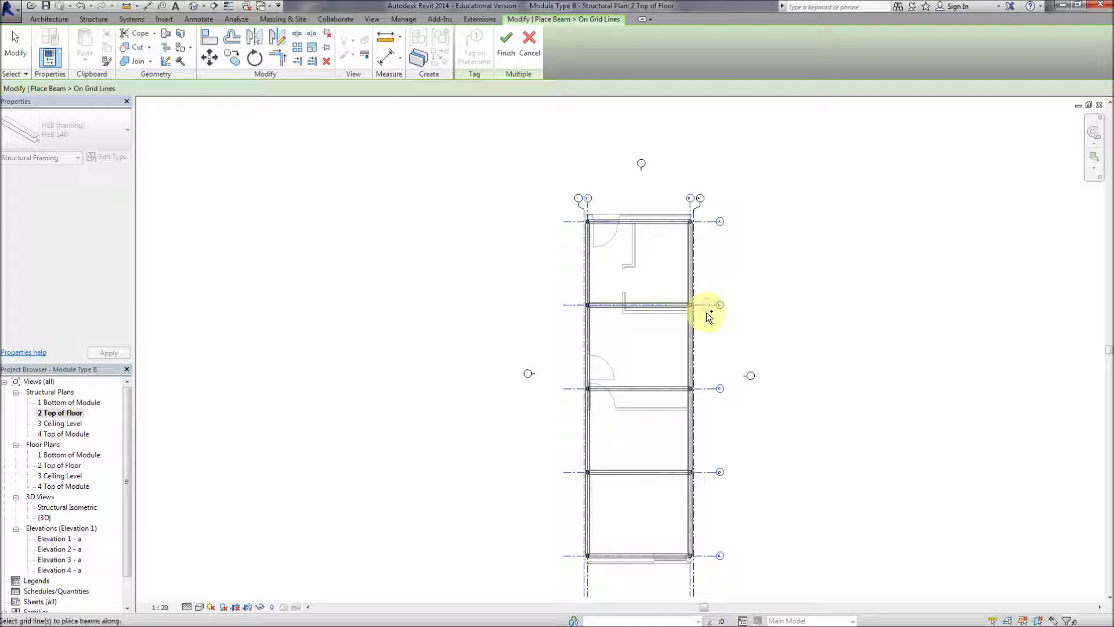
left_click(512, 53)
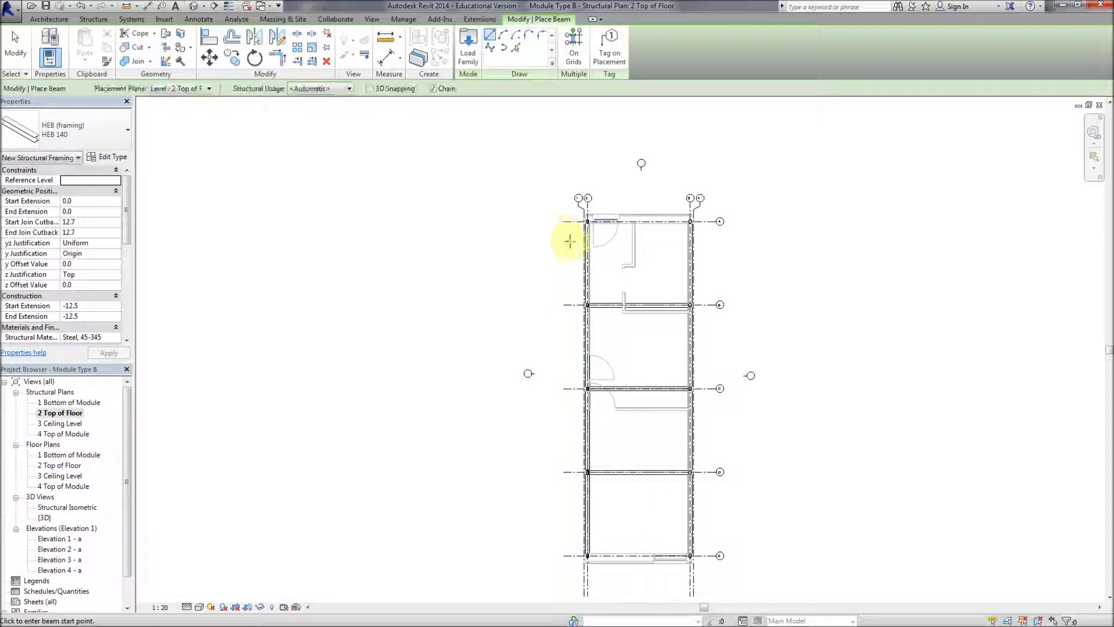
Inspect the new floor beams and their column connections in the plan and the Structural Isometric view
scroll(591, 253, "up", 3)
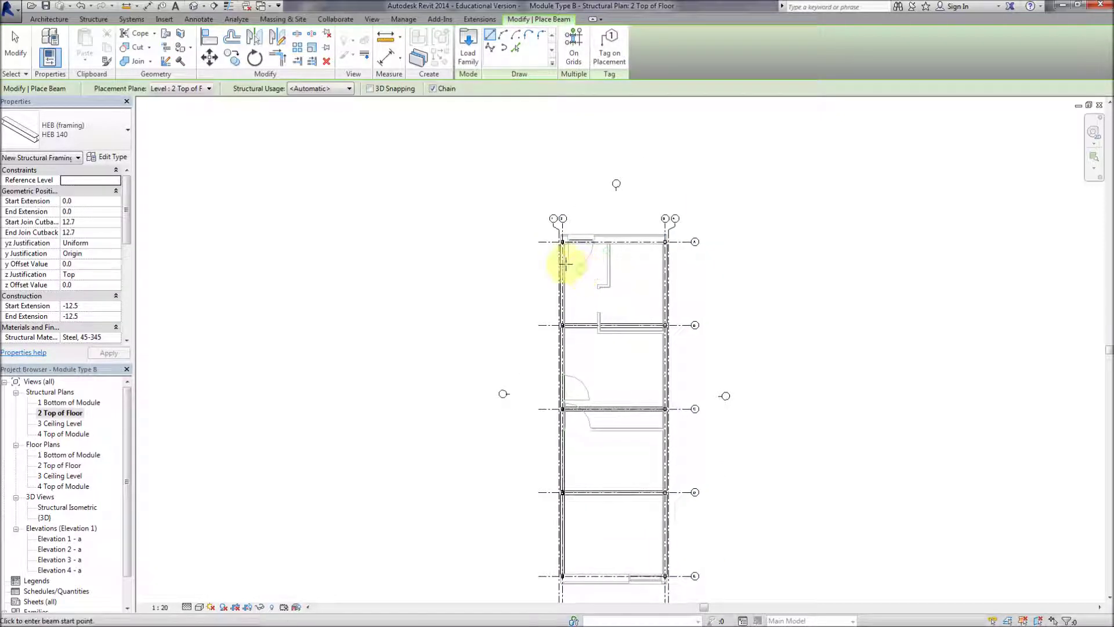
scroll(578, 264, "up", 4)
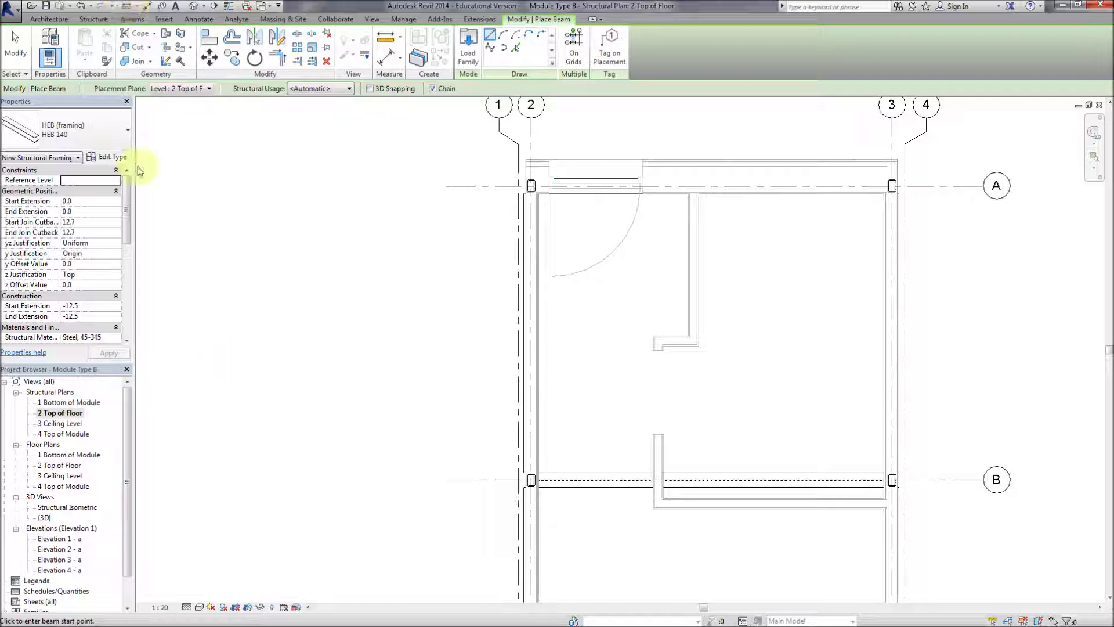
double_click(62, 507)
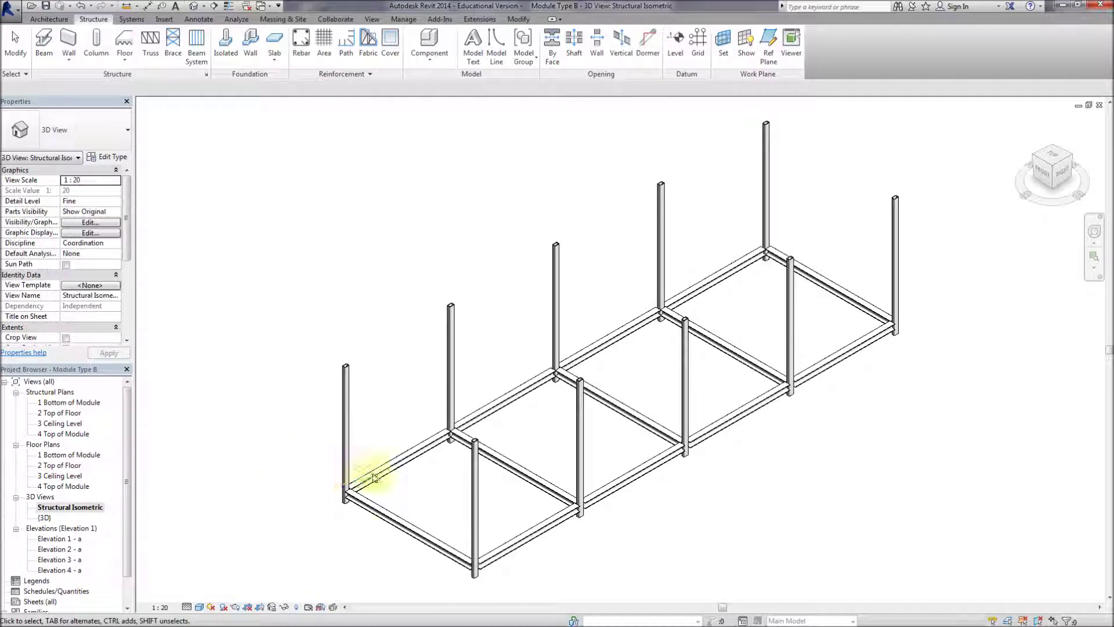
scroll(572, 527, "up", 3)
middle_click_drag(577, 532, 572, 510)
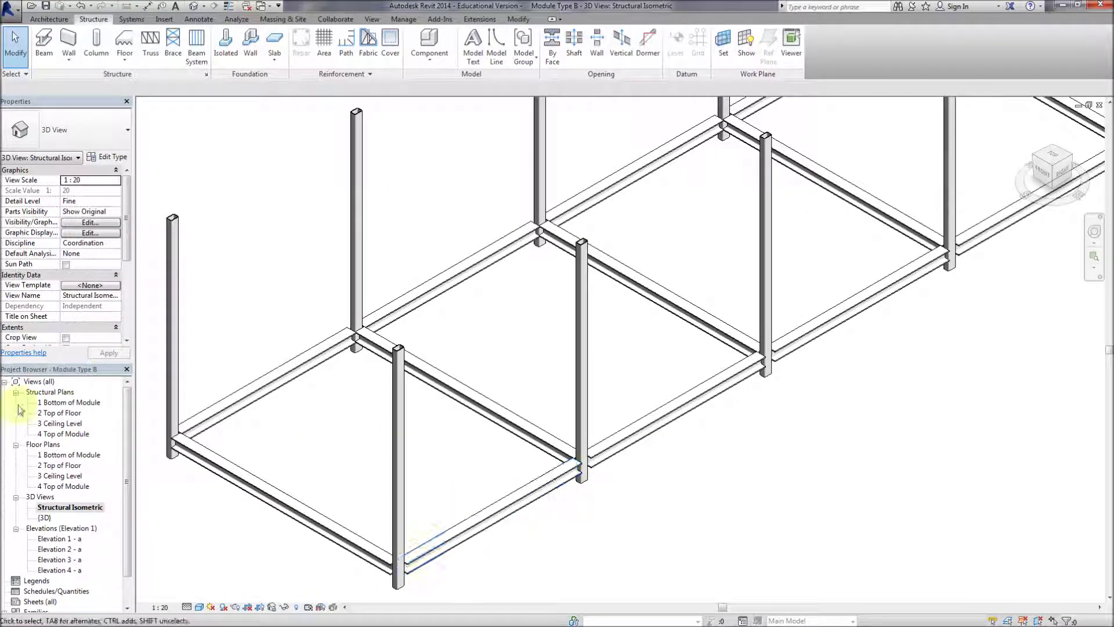
Return to the 2 Top of Floor structural plan and examine how the beams display beneath the walls and doors around grid C
double_click(58, 413)
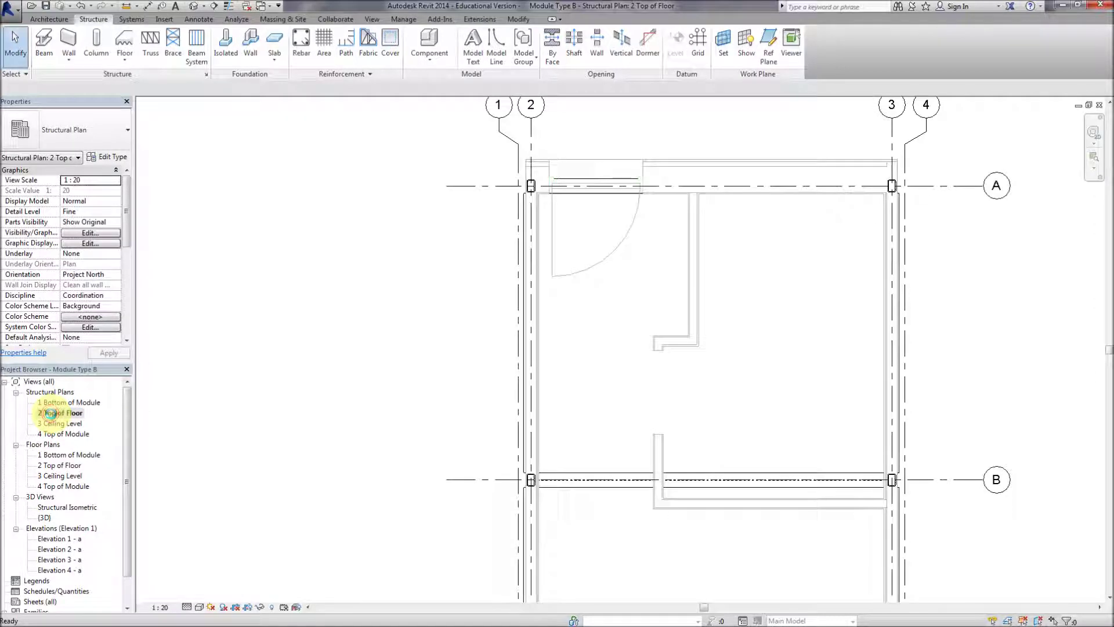
middle_click_drag(291, 530, 309, 402)
scroll(285, 452, "down", 1)
middle_click_drag(329, 472, 315, 373)
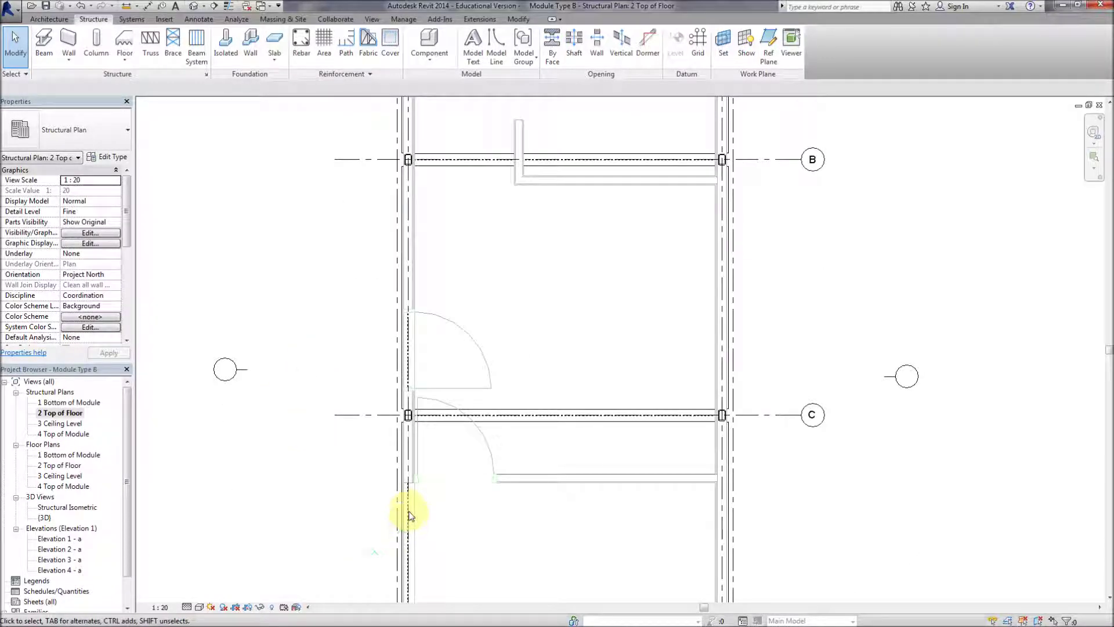
scroll(401, 510, "up", 2)
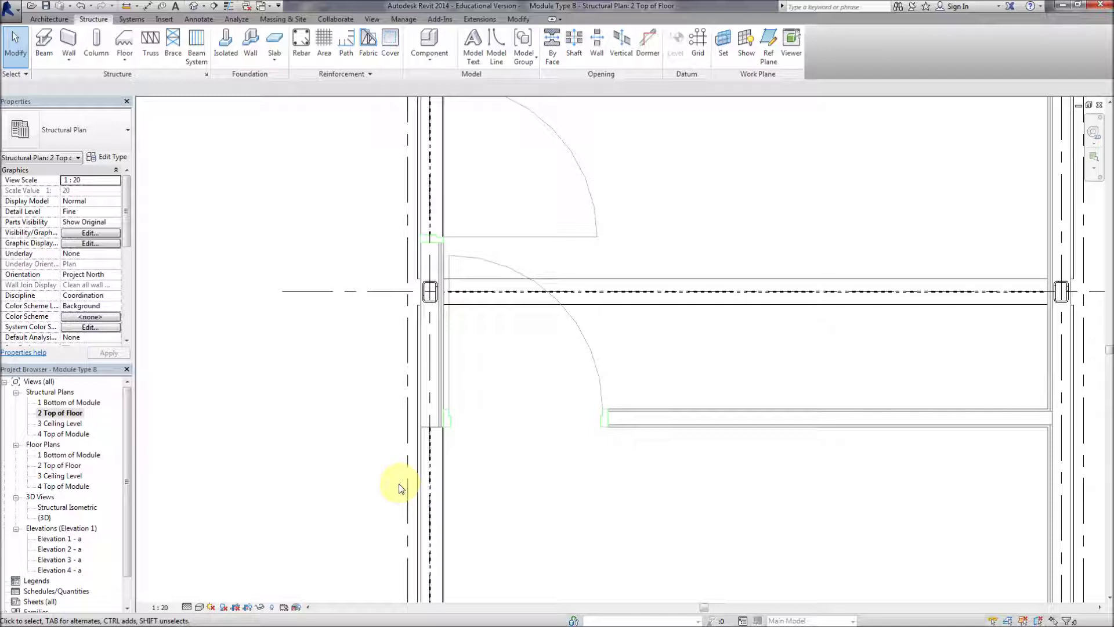
scroll(395, 483, "down", 3)
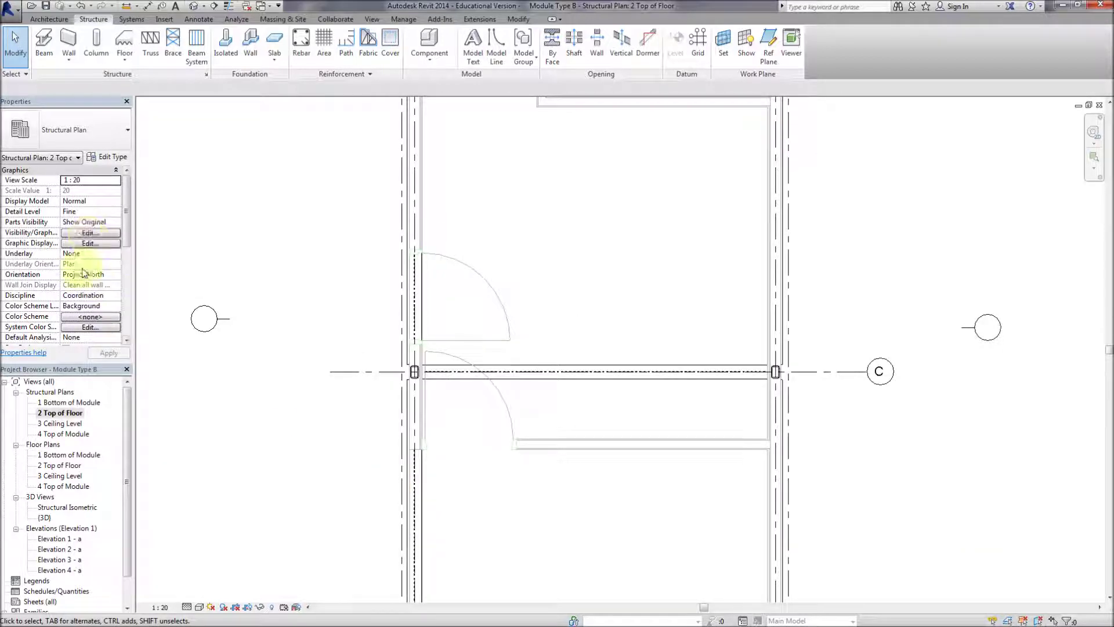
Hide the non-structural model categories, Areas through Stairs plus Topography, Walls and Windows, in the Structural Plan template and apply it to 2 Top of Floor
right_click(79, 416)
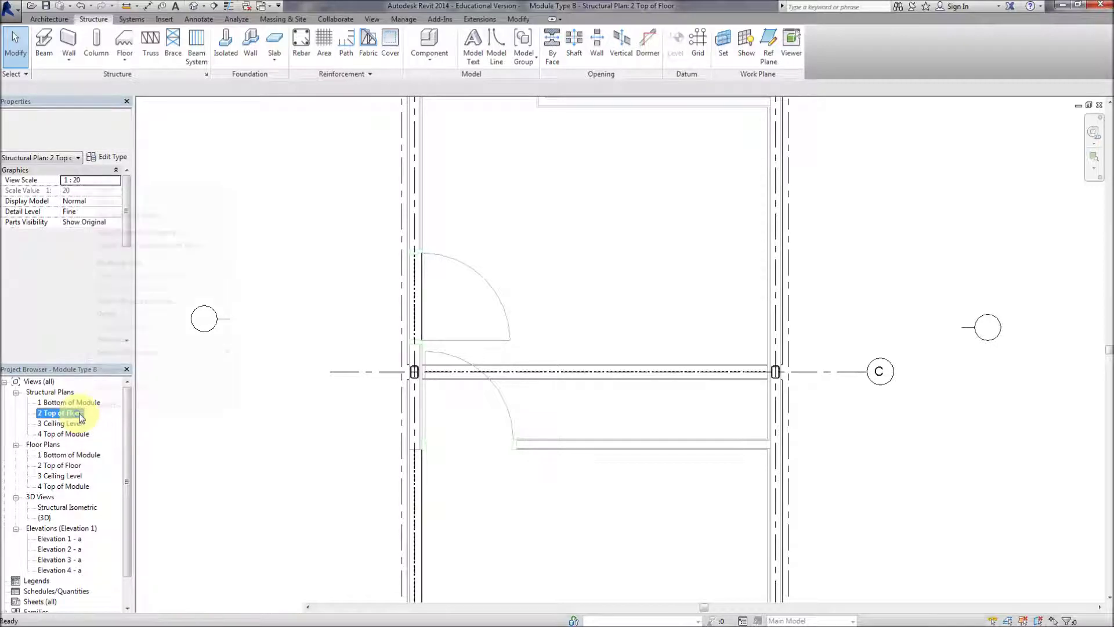
left_click(137, 234)
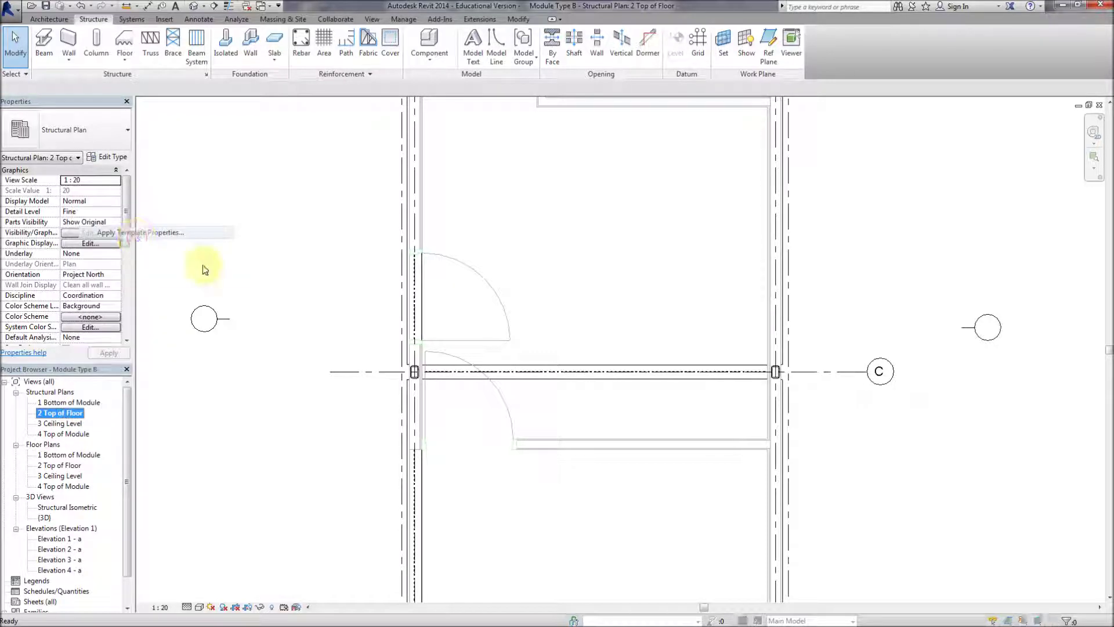
left_click(629, 295)
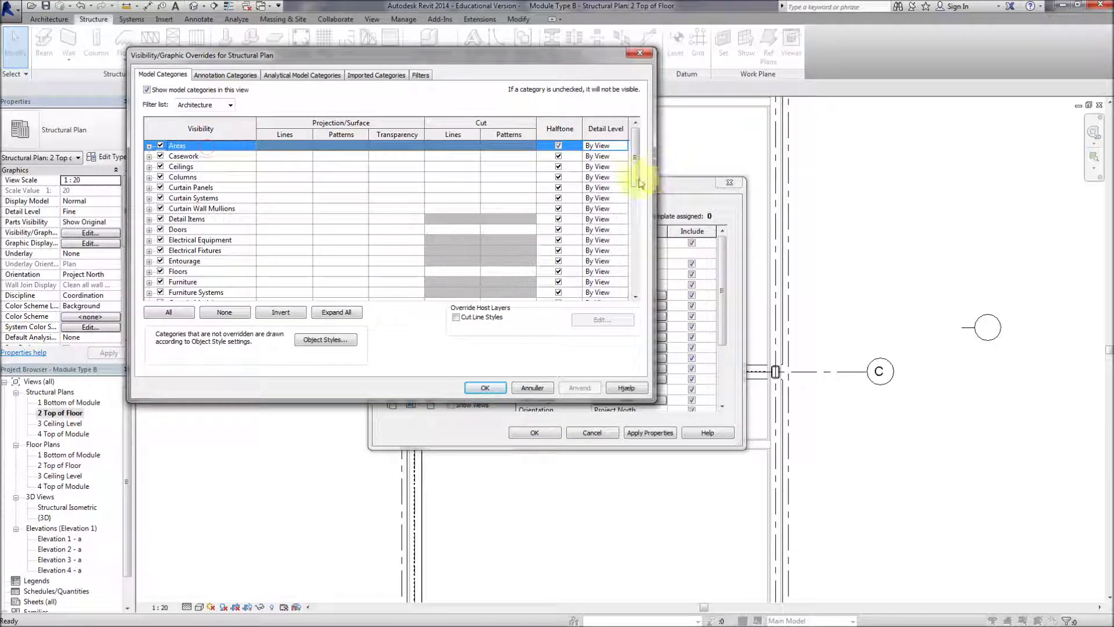
scroll(638, 241, "down", 3)
scroll(636, 239, "down", 5)
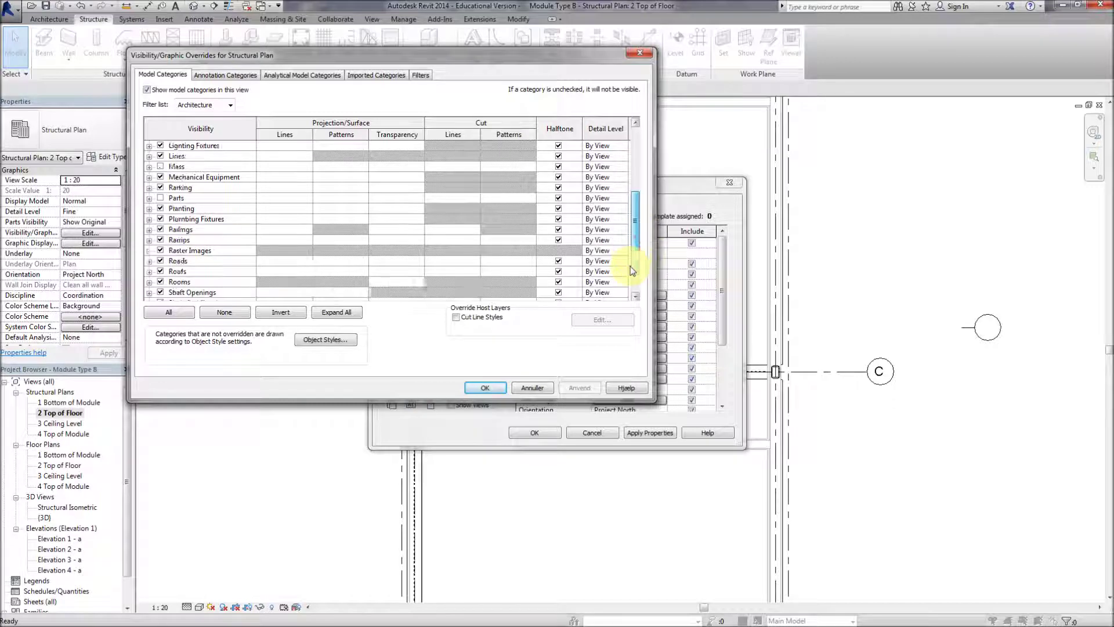
left_click(209, 261, "shift")
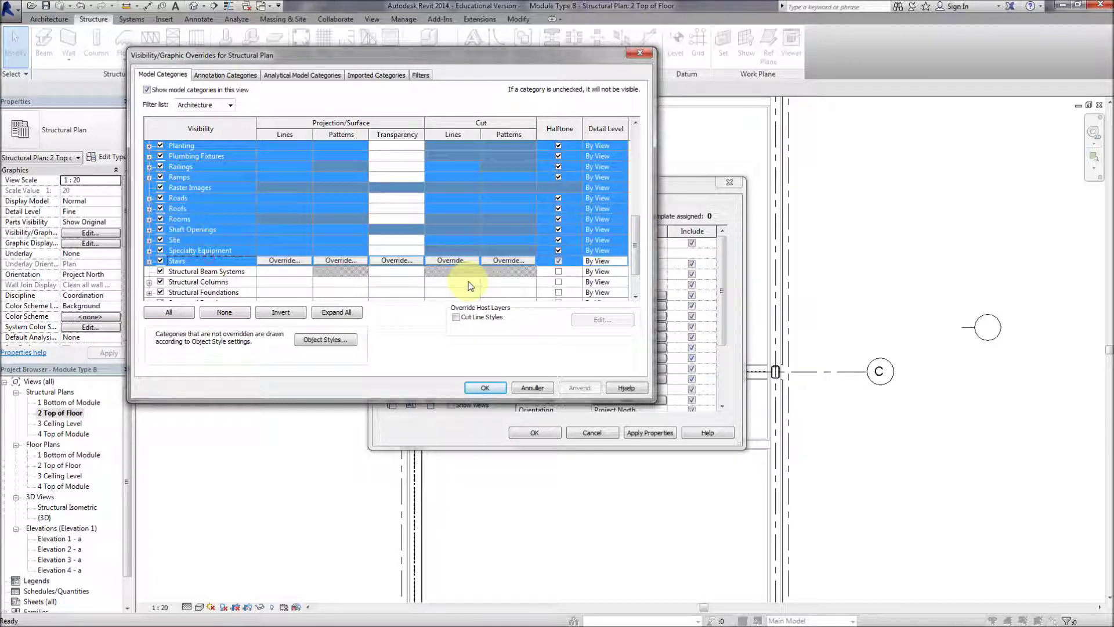
scroll(634, 273, "down", 2)
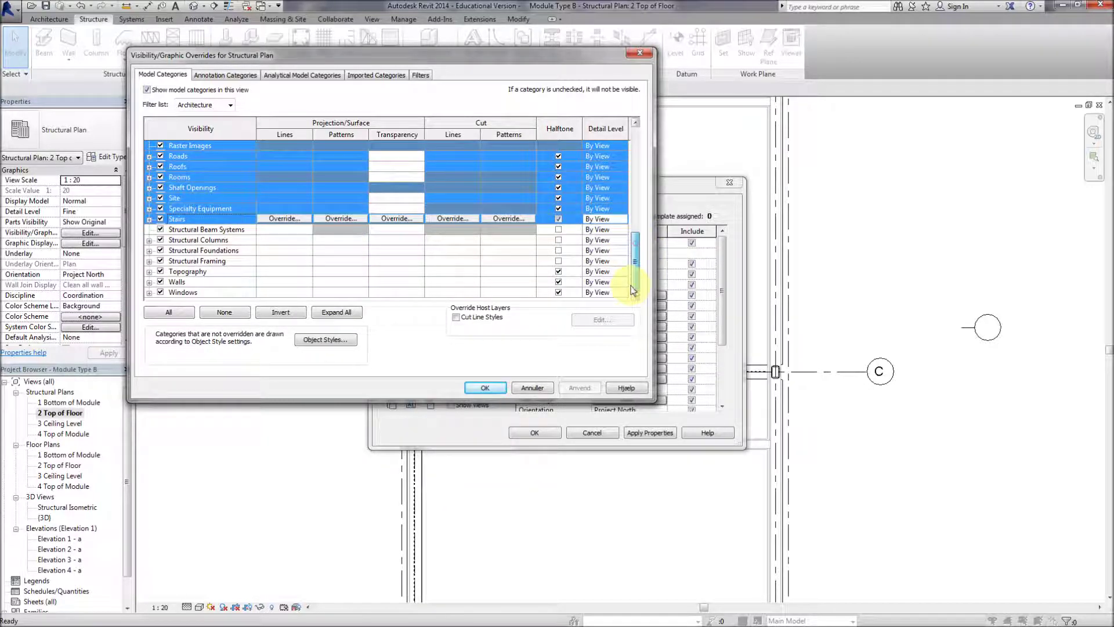
left_click(186, 270, "ctrl")
left_click(193, 284, "ctrl")
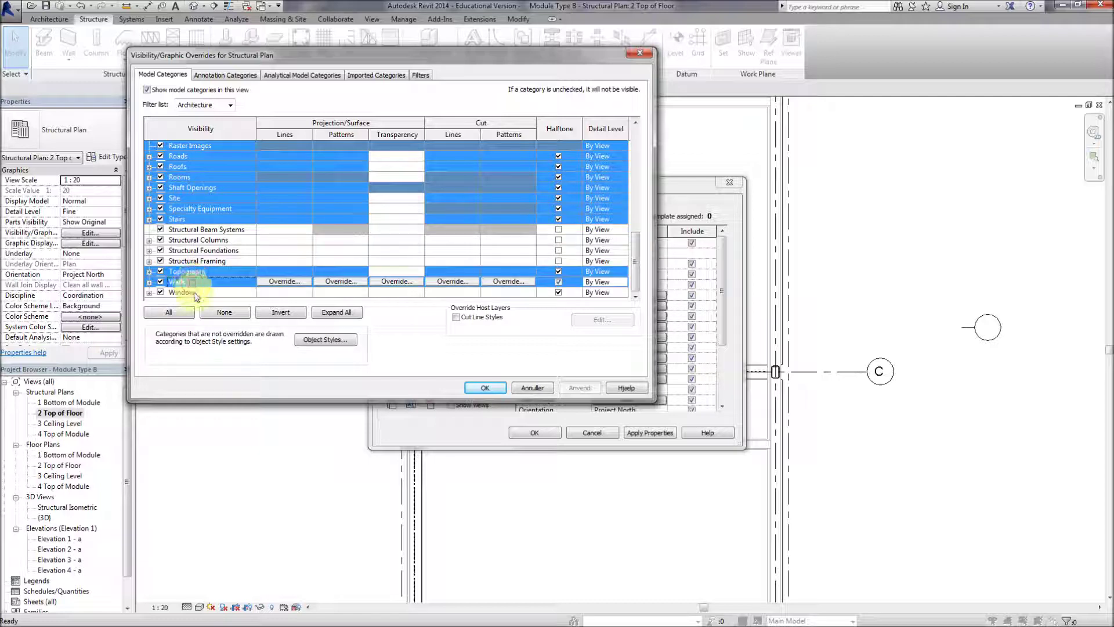
left_click(195, 295, "ctrl")
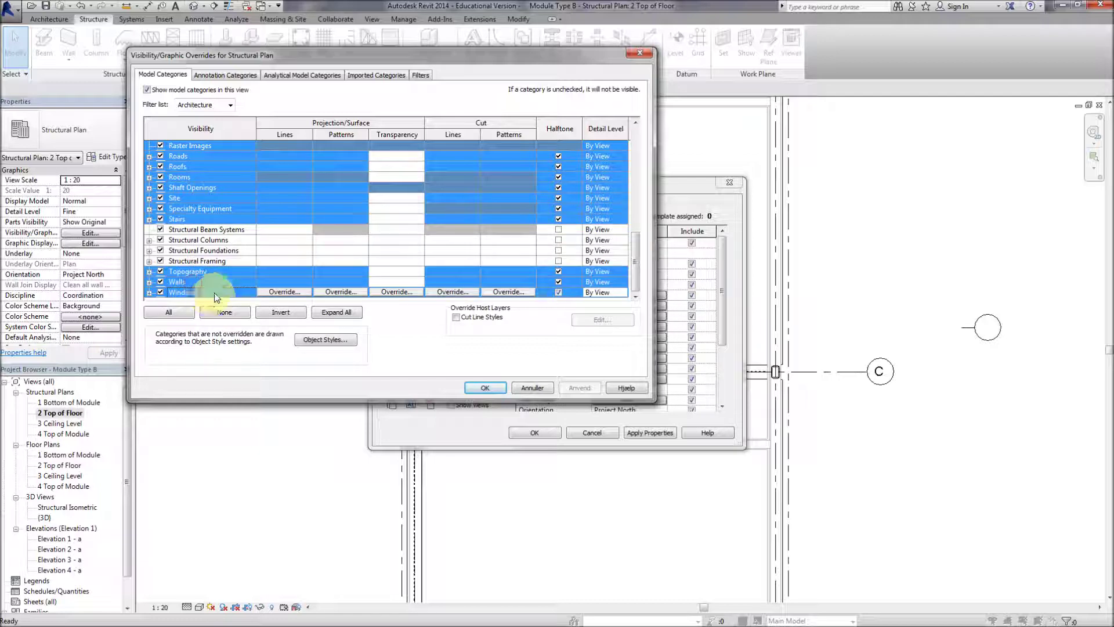
left_click(160, 145)
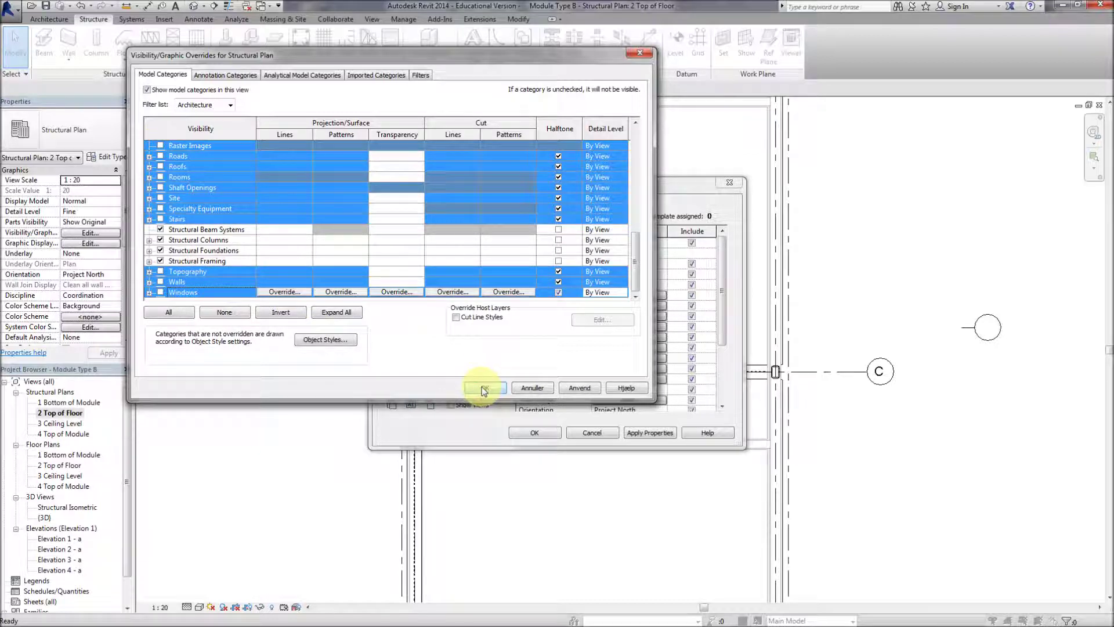
left_click(482, 387)
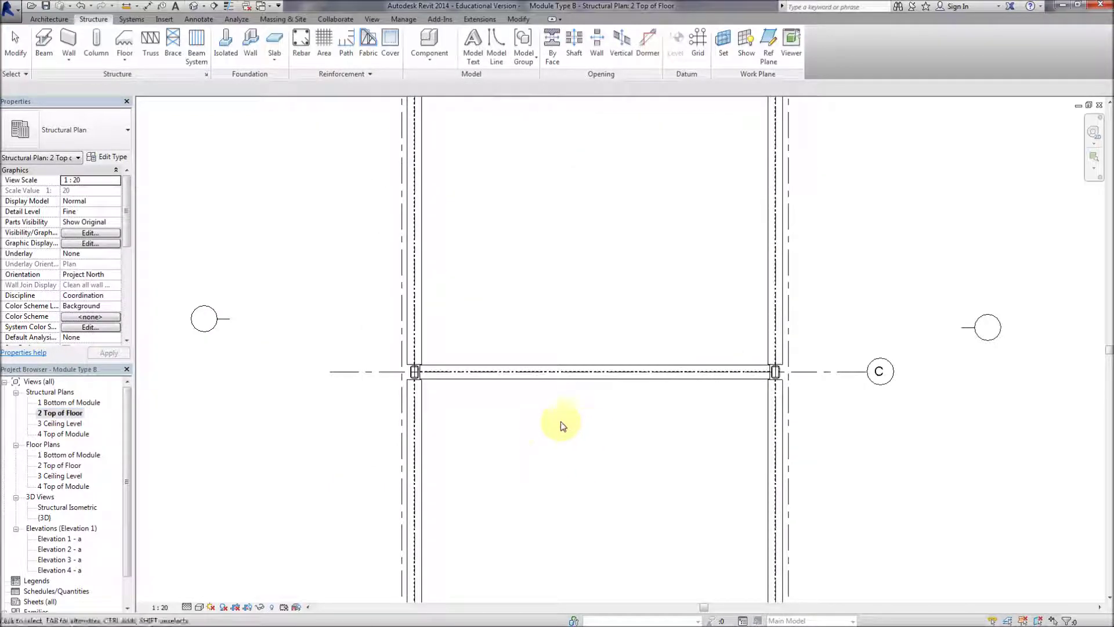
Inspect the beam-to-column connection at grid C in plan, and examine the floor frame in the Structural Isometric view
middle_click_drag(587, 427, 509, 407)
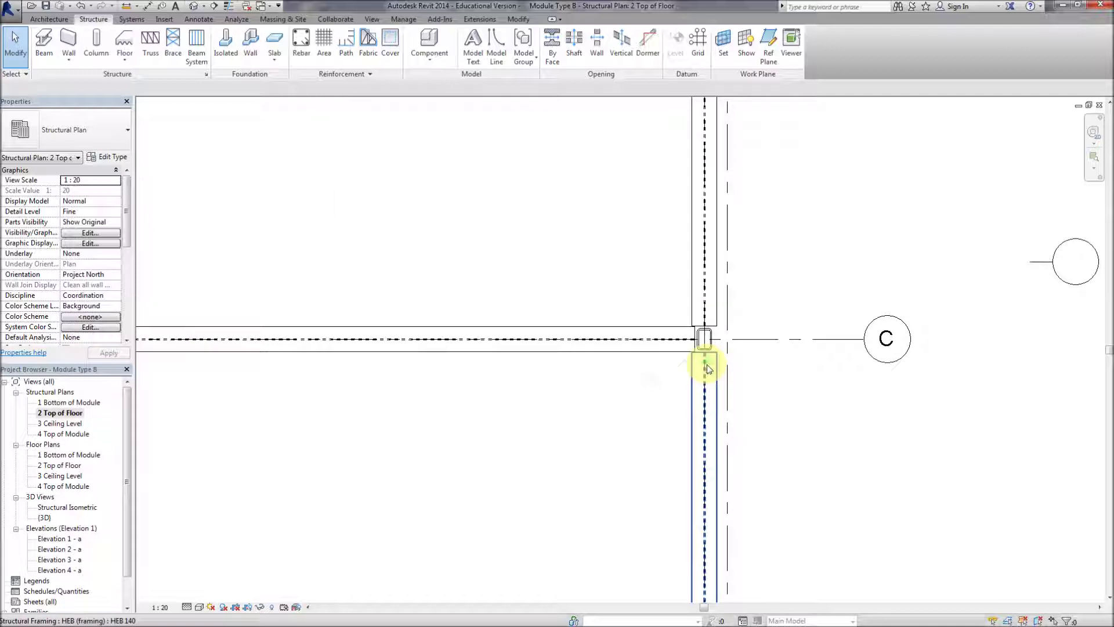
scroll(706, 363, "up", 4)
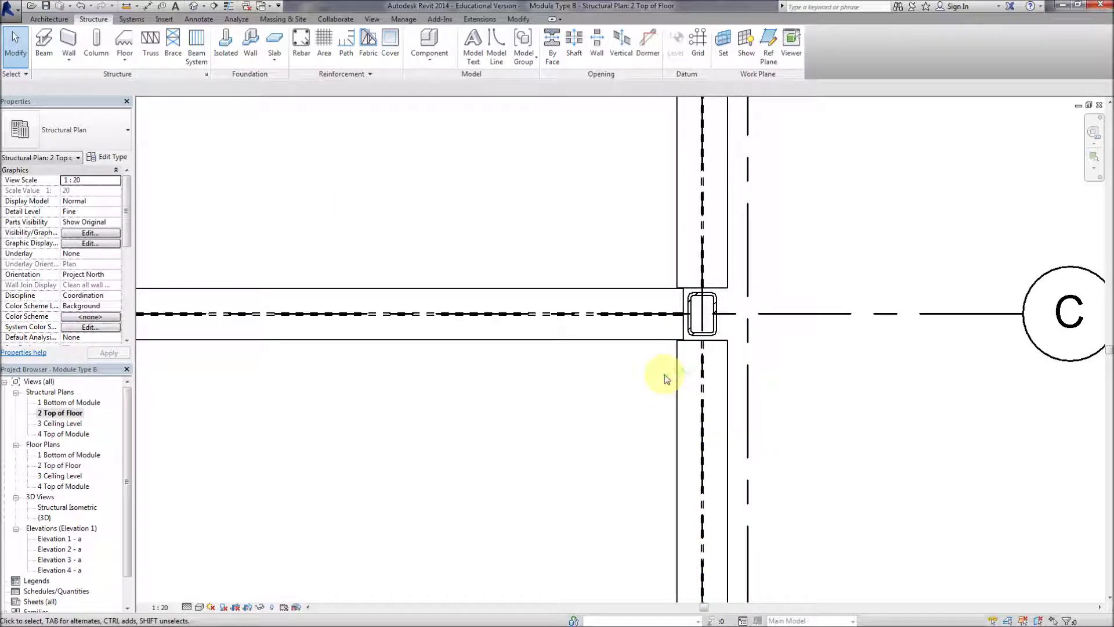
scroll(675, 371, "down", 5)
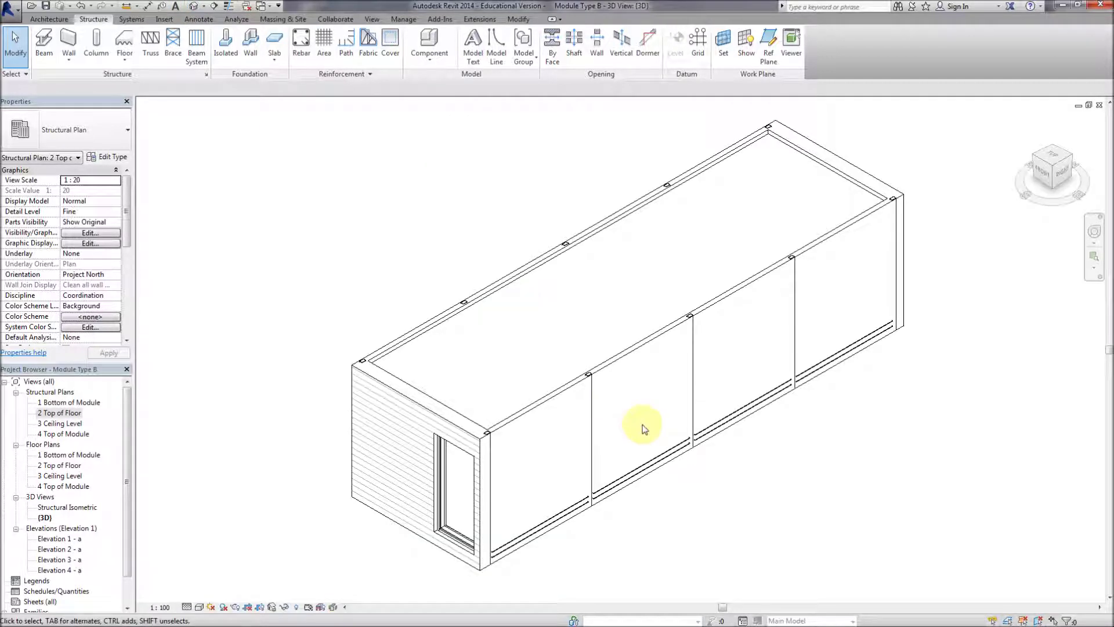
double_click(55, 507)
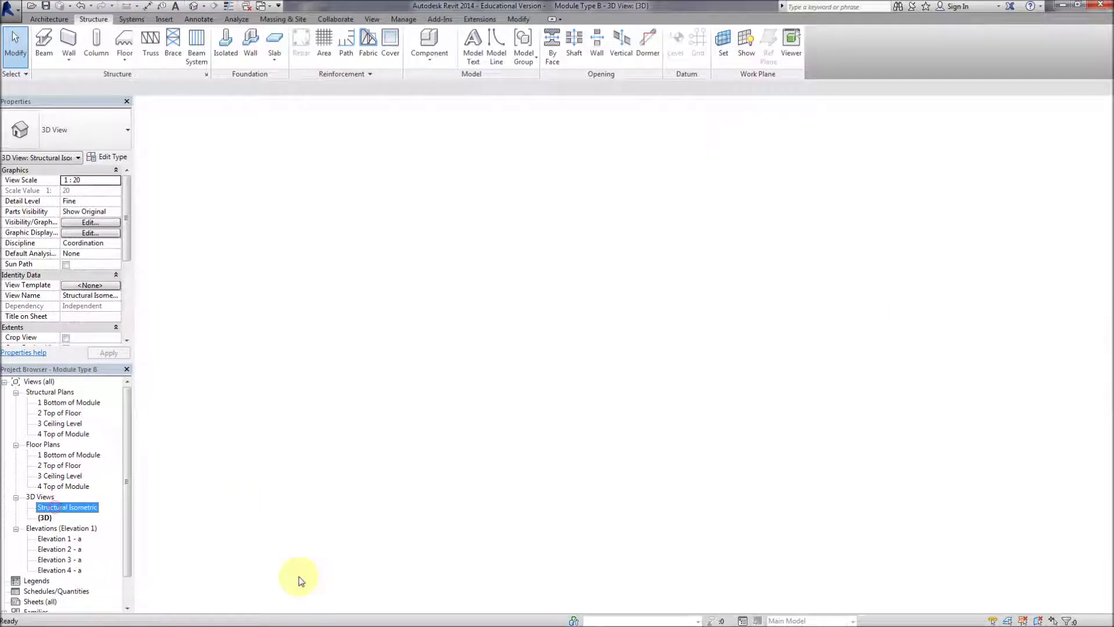
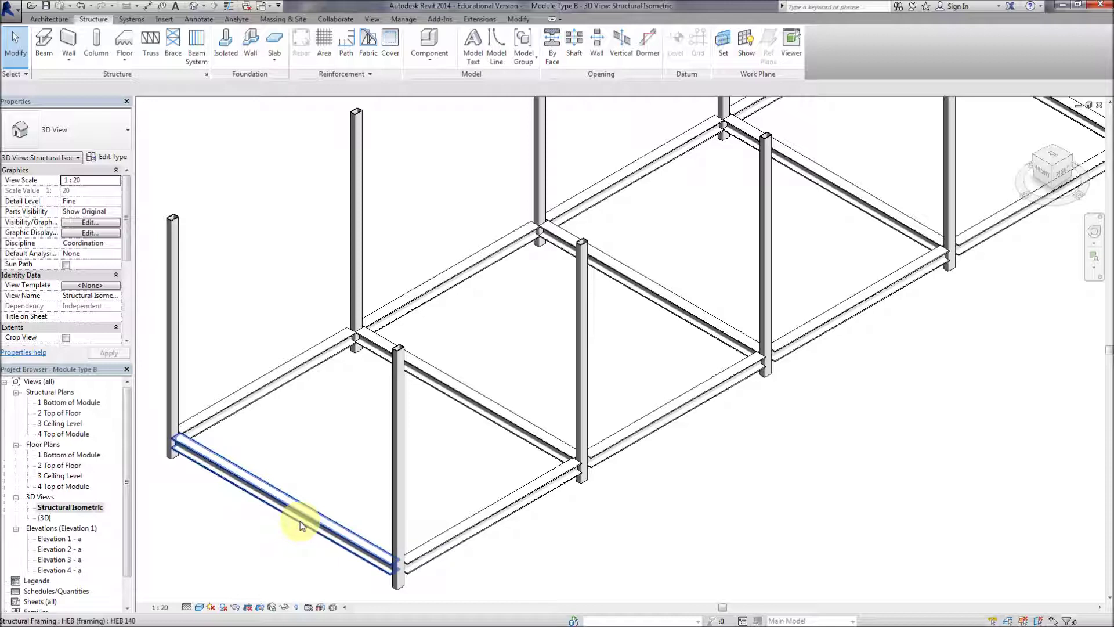
Start placing HEB 140 beams on grids in the 3 Ceiling Level structural plan, with z Justification set to Bottom
double_click(64, 423)
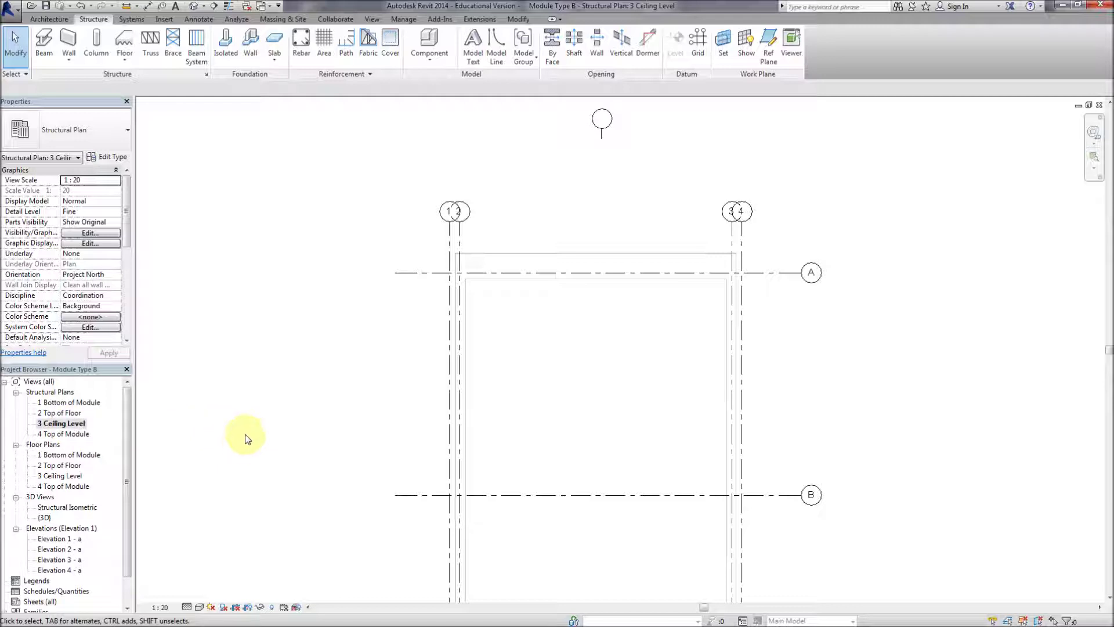
middle_click_drag(245, 440, 249, 370)
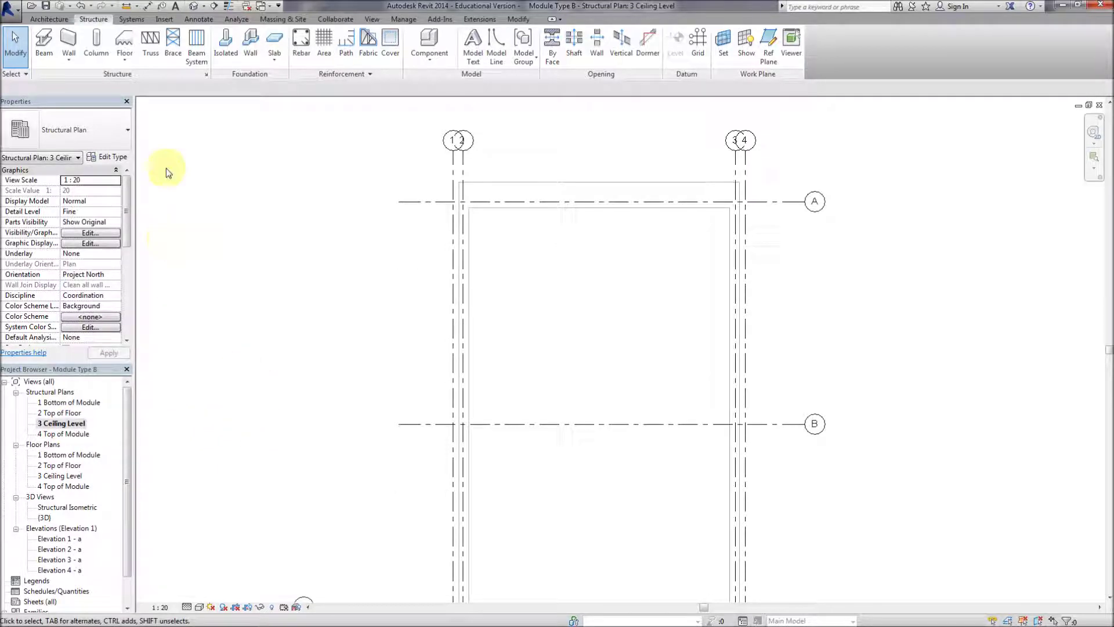
left_click(45, 46)
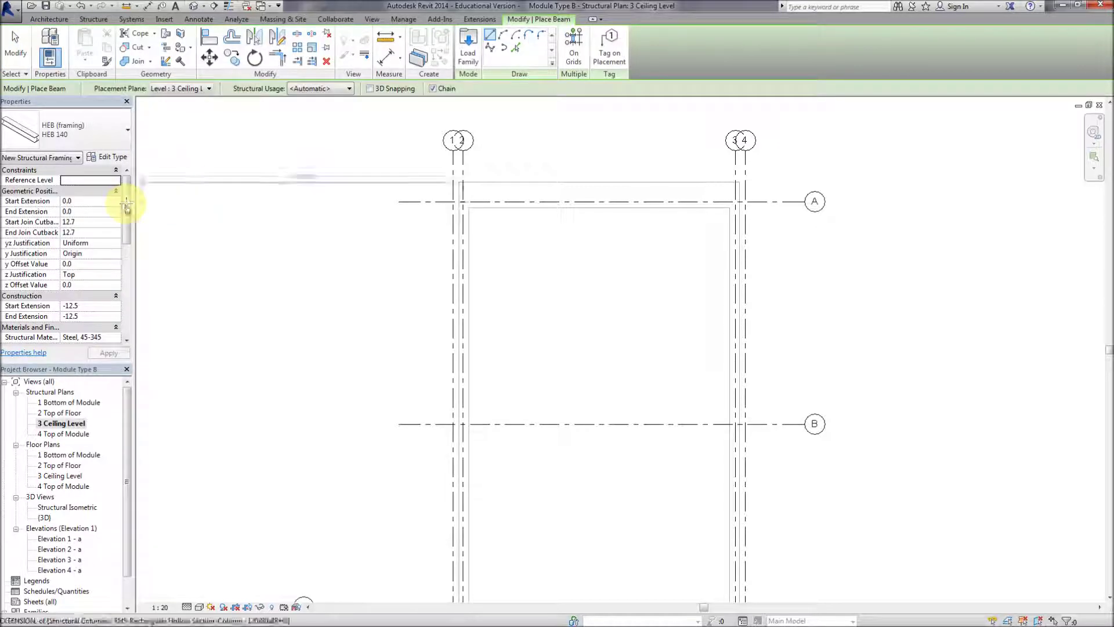
left_click(101, 277)
left_click(116, 274)
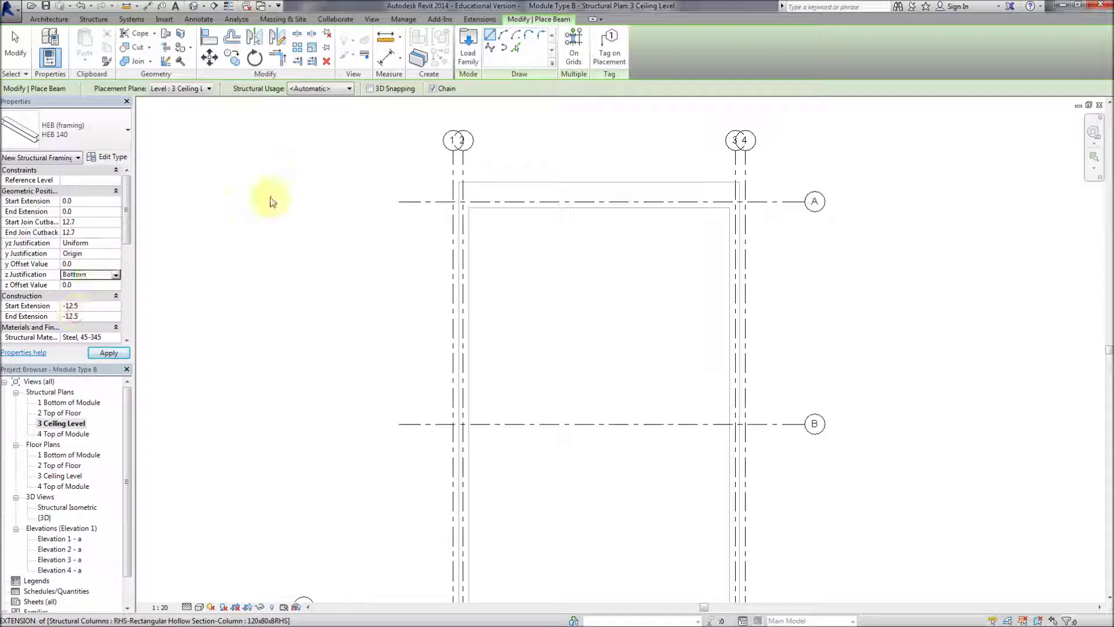
left_click(572, 58)
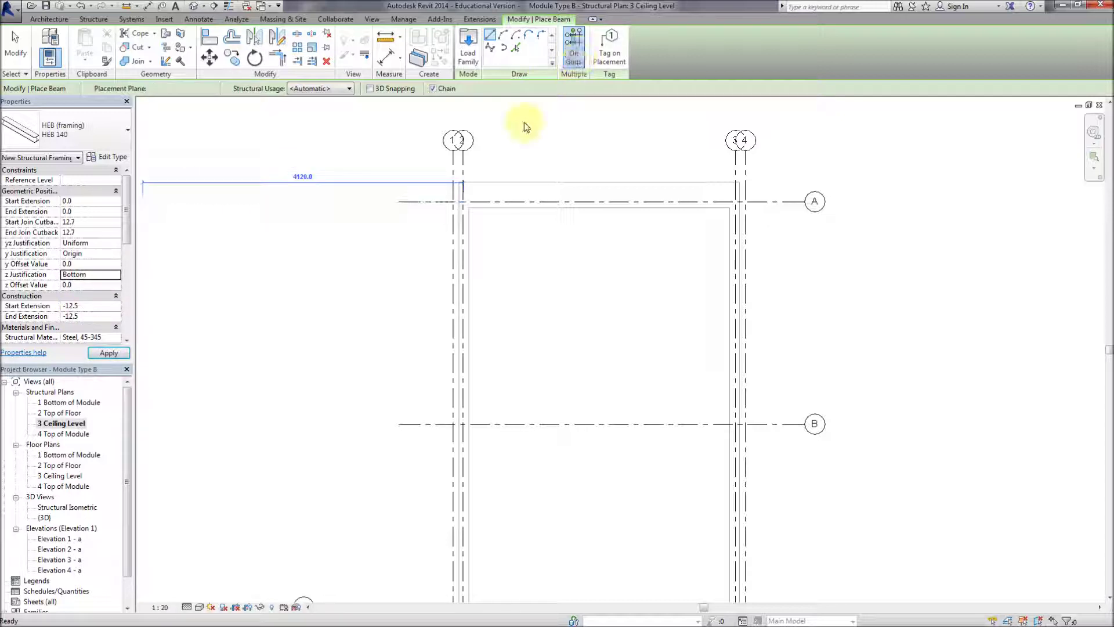
Try to select grids 2, 3 and A as the lines for the ceiling beams
left_click(461, 169)
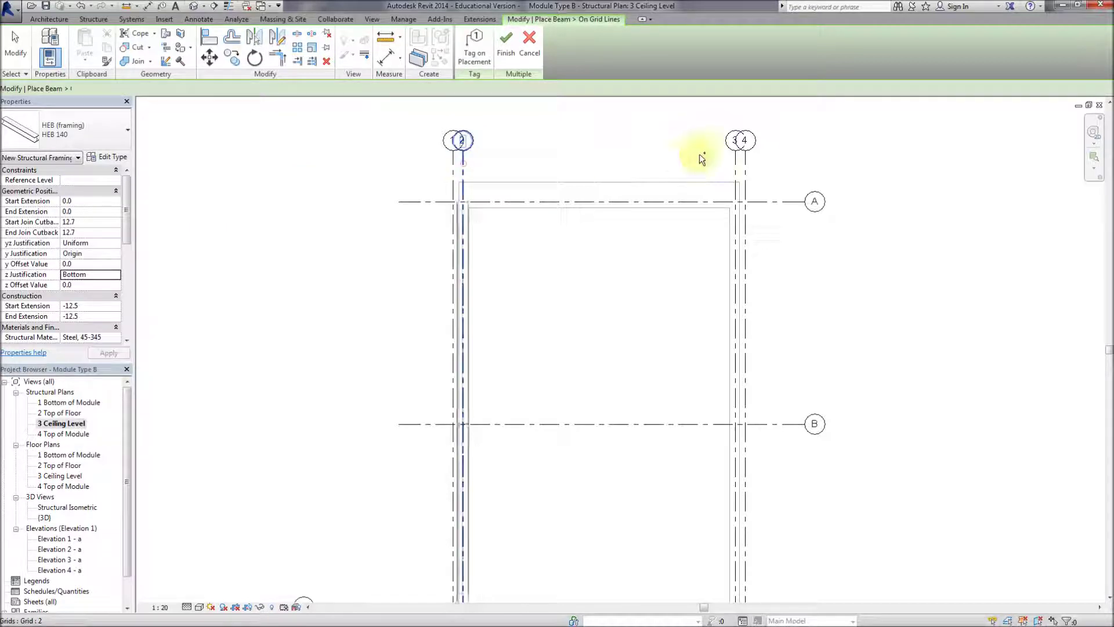
left_click(736, 160)
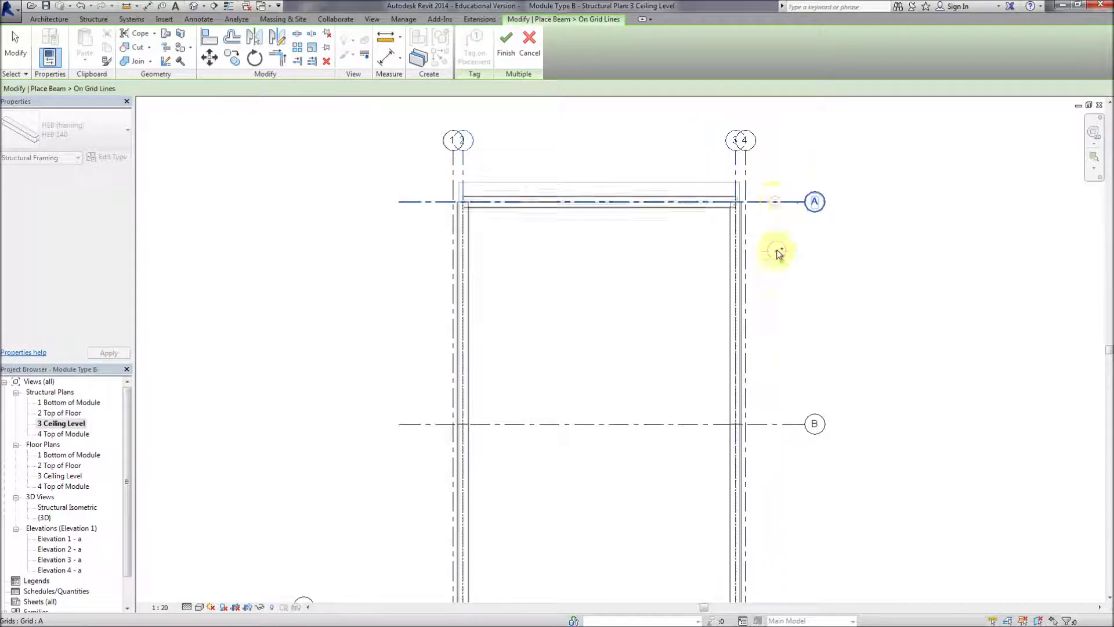
left_click(774, 201)
middle_click_drag(781, 221, 752, 95)
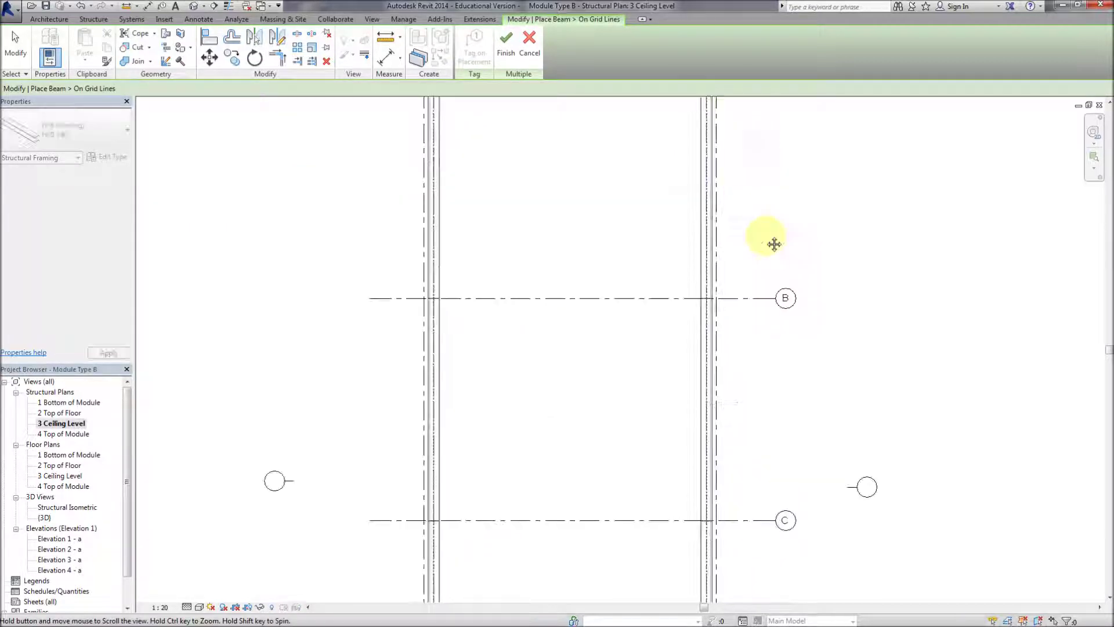
Select cross grids C, B and A for the ceiling-level beams
left_click(738, 299)
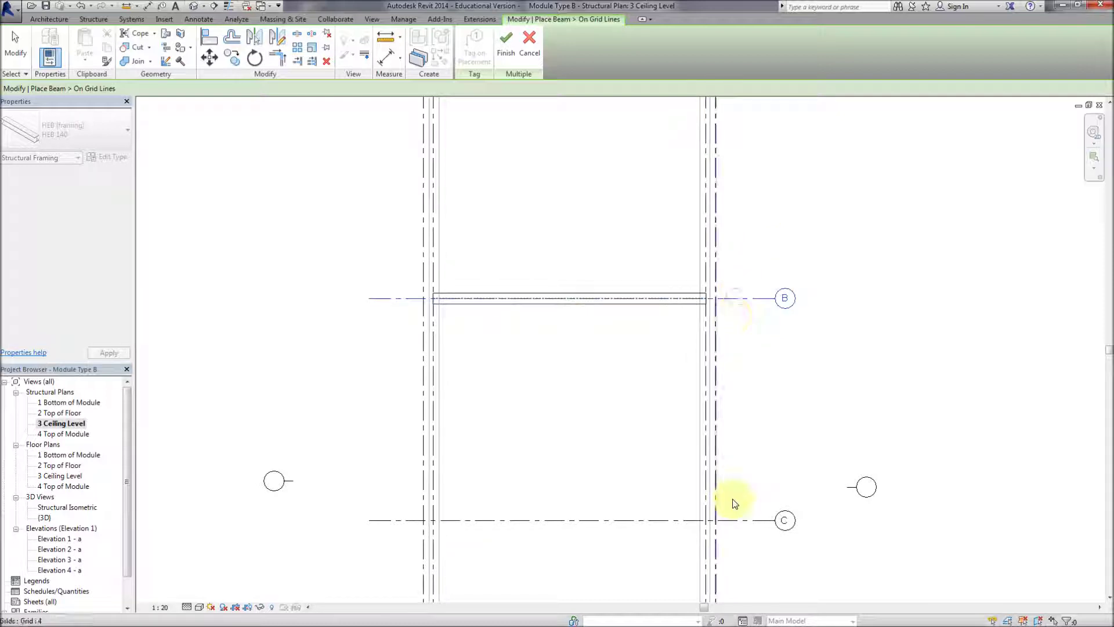
left_click(738, 505)
middle_click_drag(751, 375, 746, 478)
left_click(712, 395)
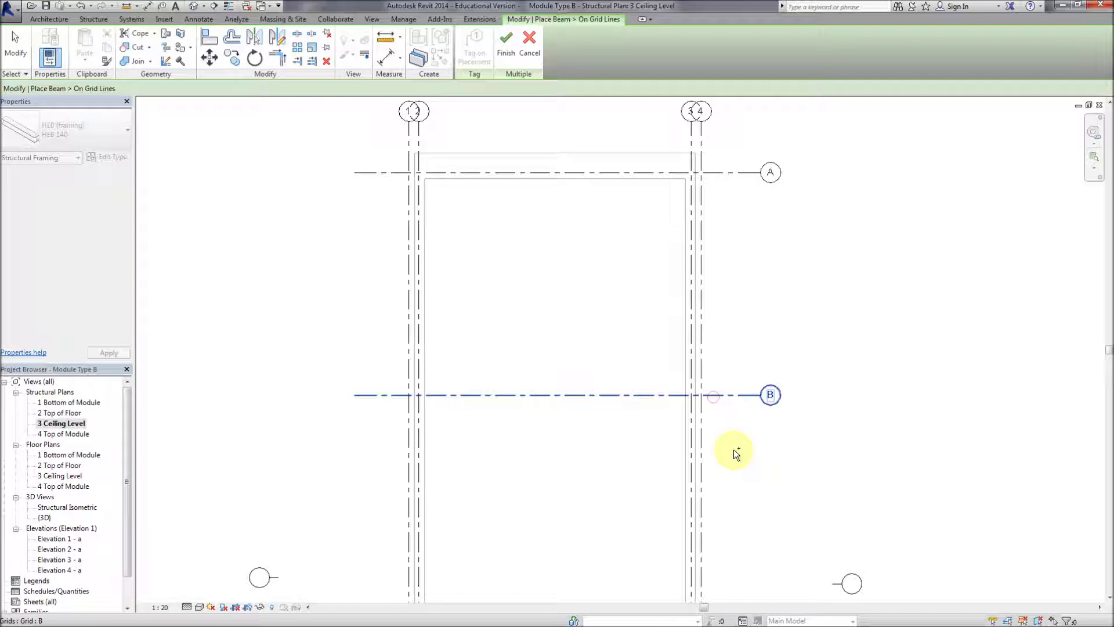
left_click(713, 173)
Add grids D, 3, 2 and E to the beam selection and finish the placement on grids
scroll(728, 366, "down", 3)
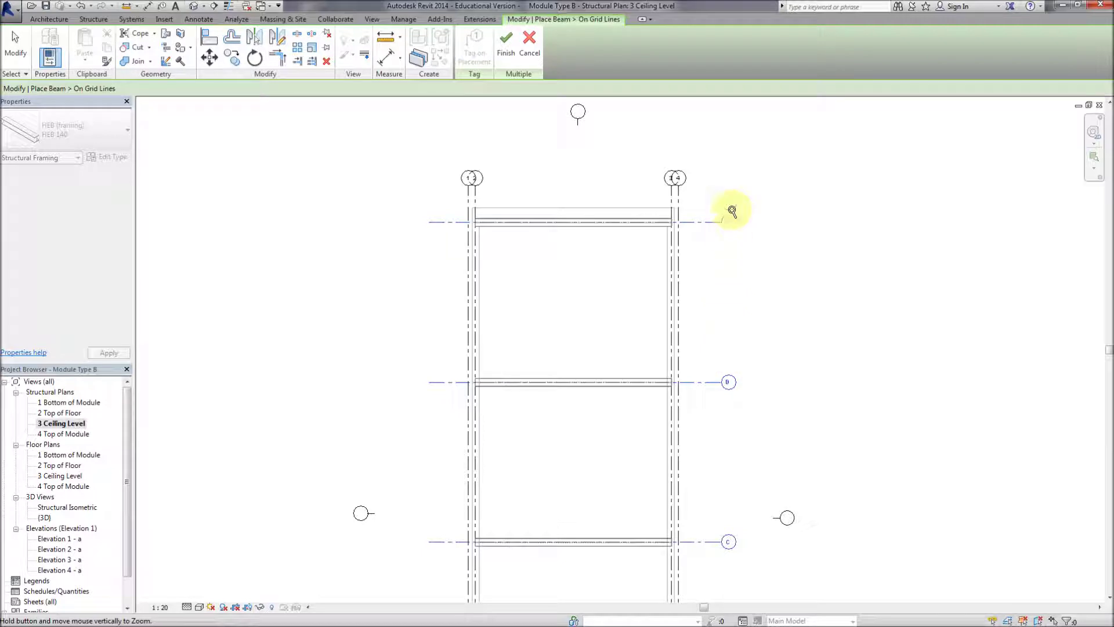
scroll(732, 211, "down", 2)
left_click(635, 549)
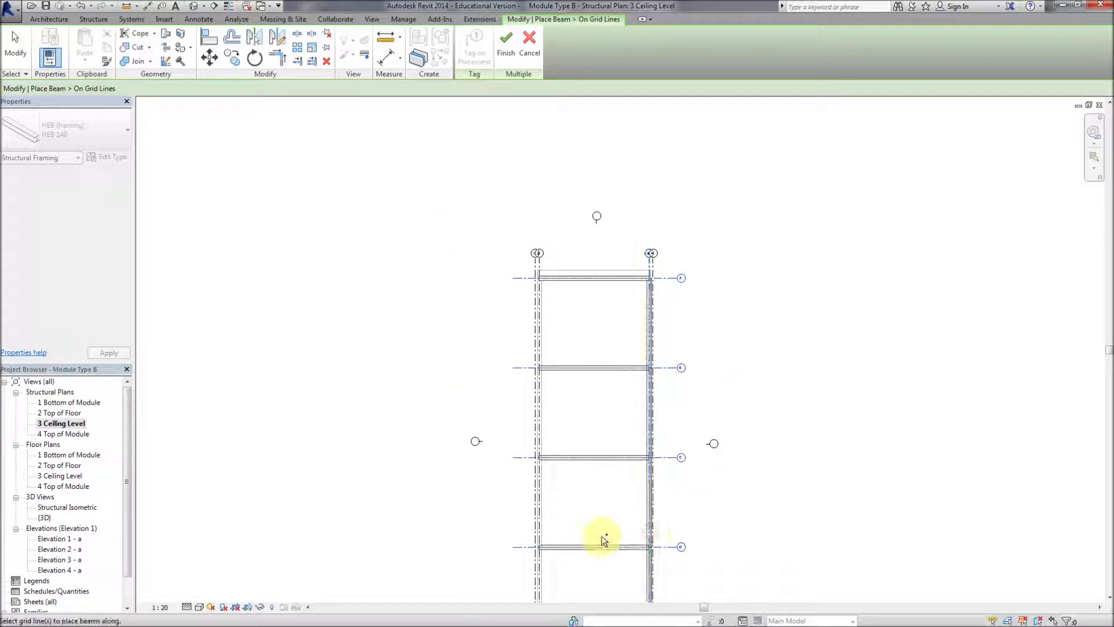
left_click(538, 520)
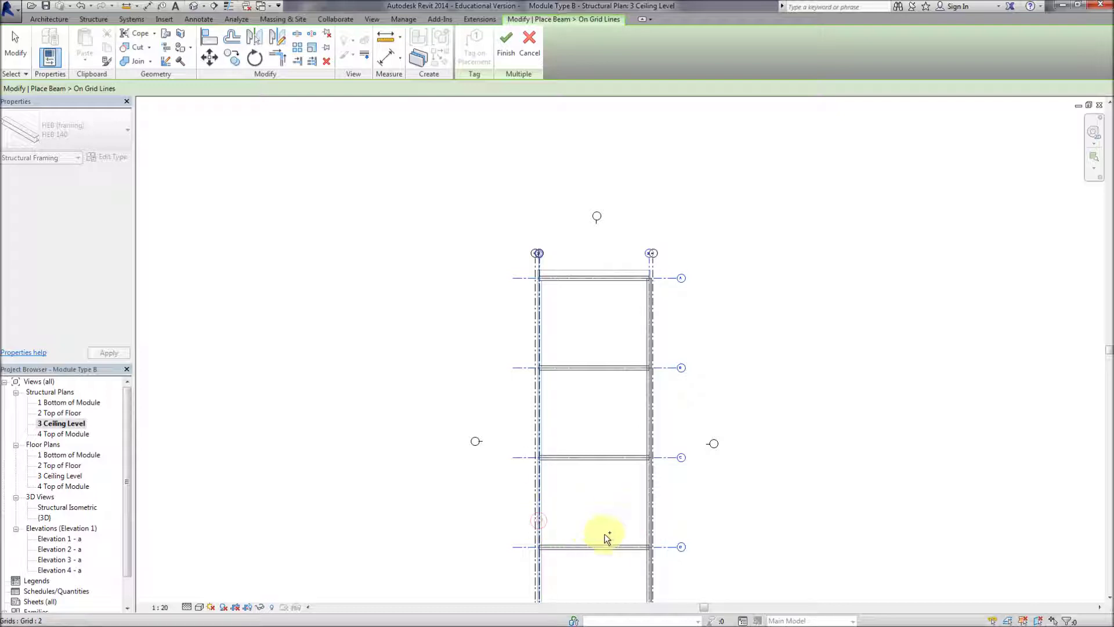
scroll(612, 519, "down", 2)
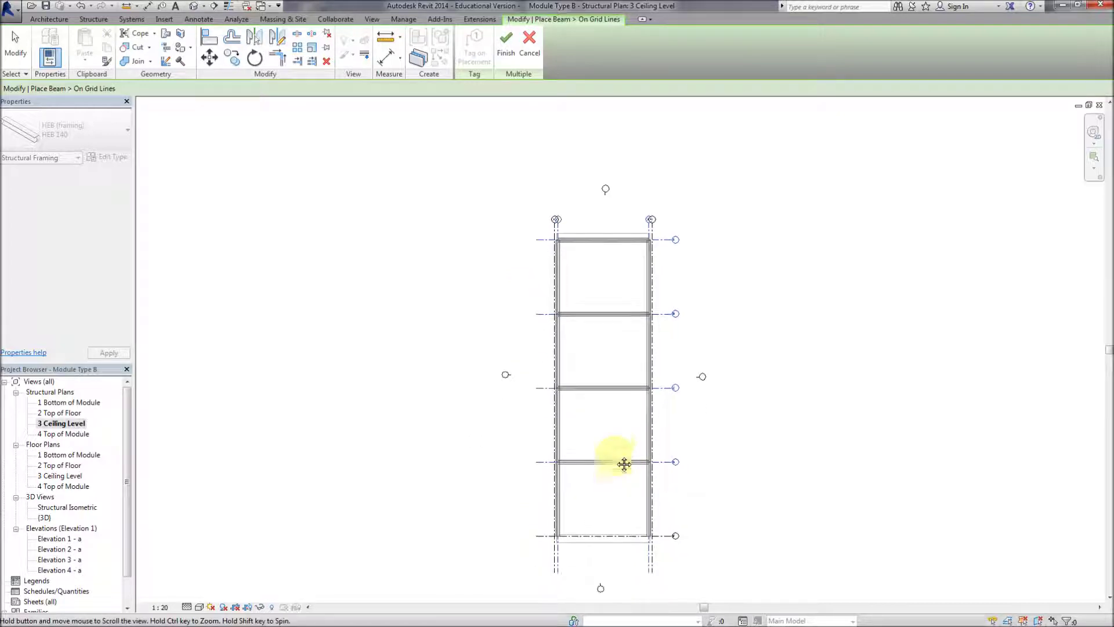
left_click(593, 509)
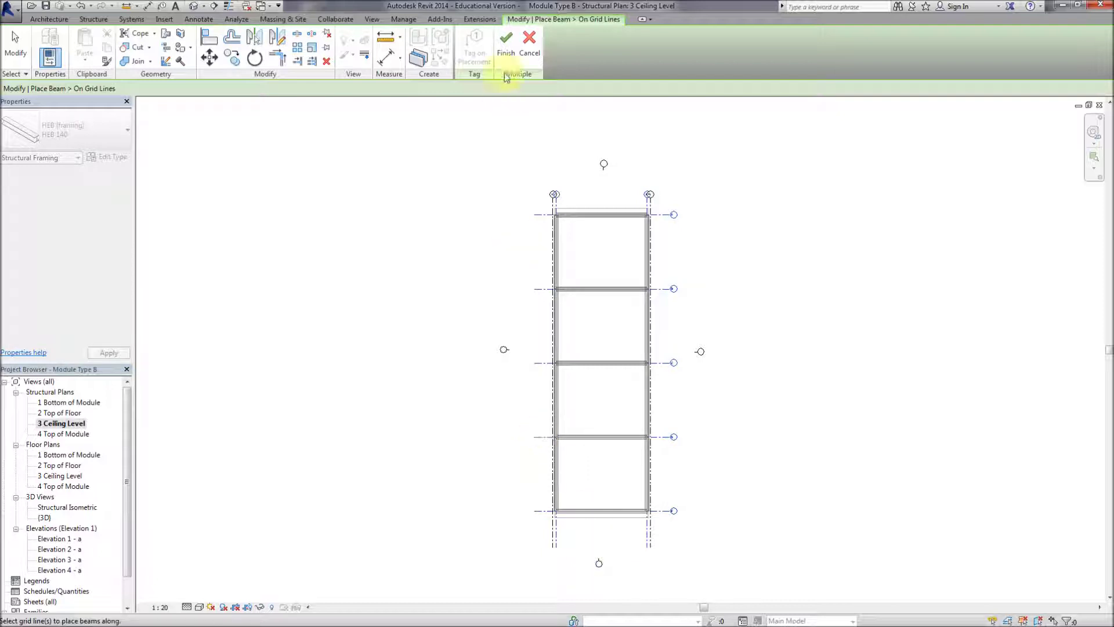
left_click(503, 46)
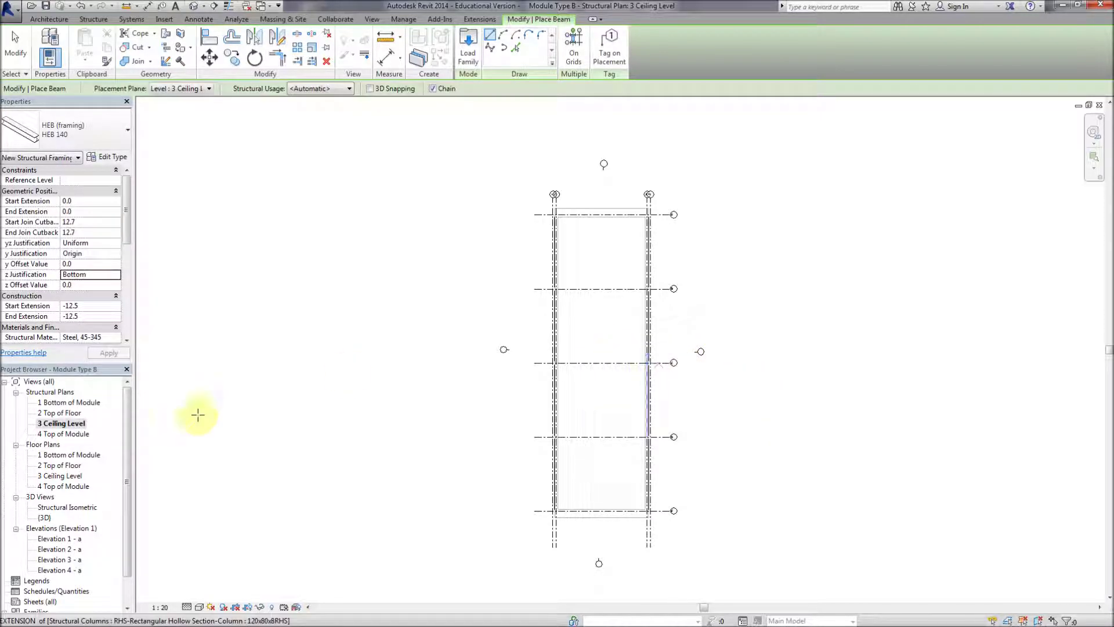
Apply the Structural Plan view template's properties to the 3 Ceiling Level structural plan
right_click(73, 424)
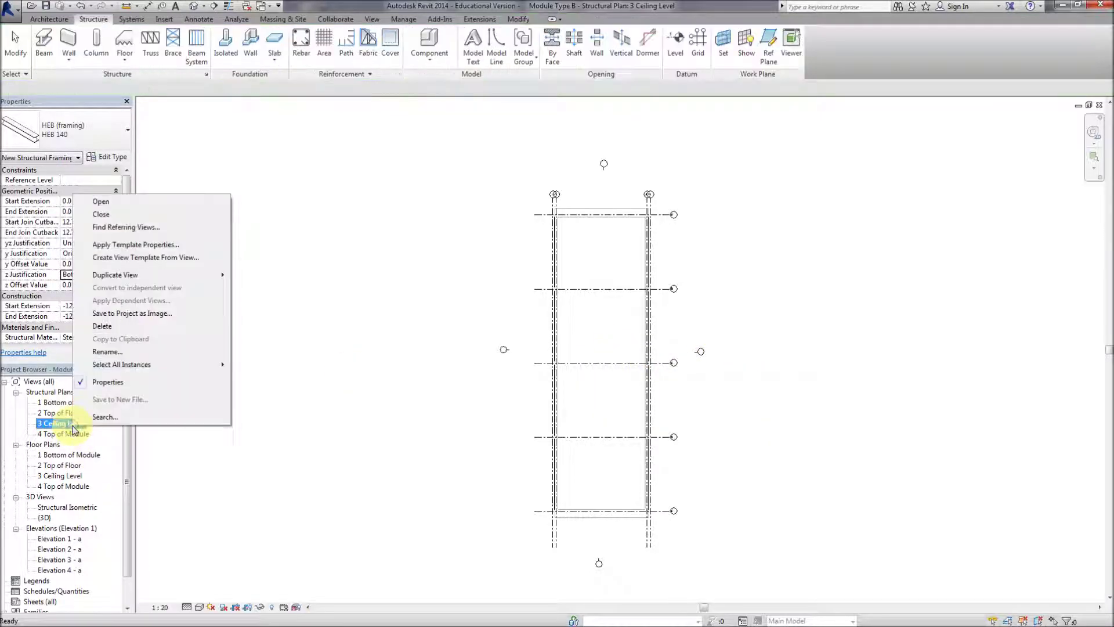
left_click(119, 246)
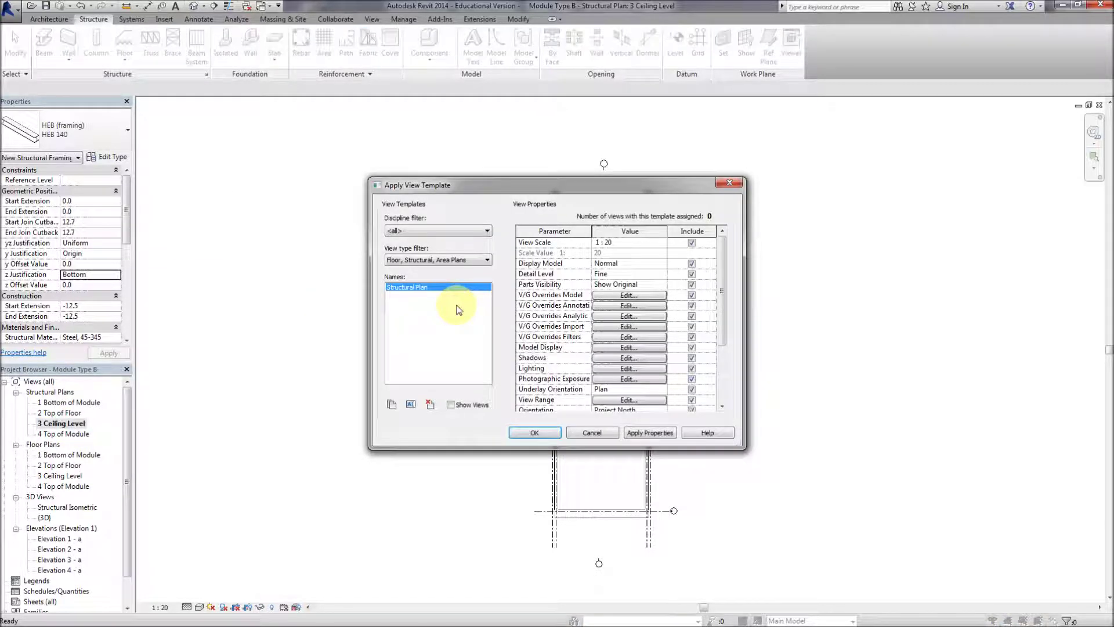
left_click(638, 435)
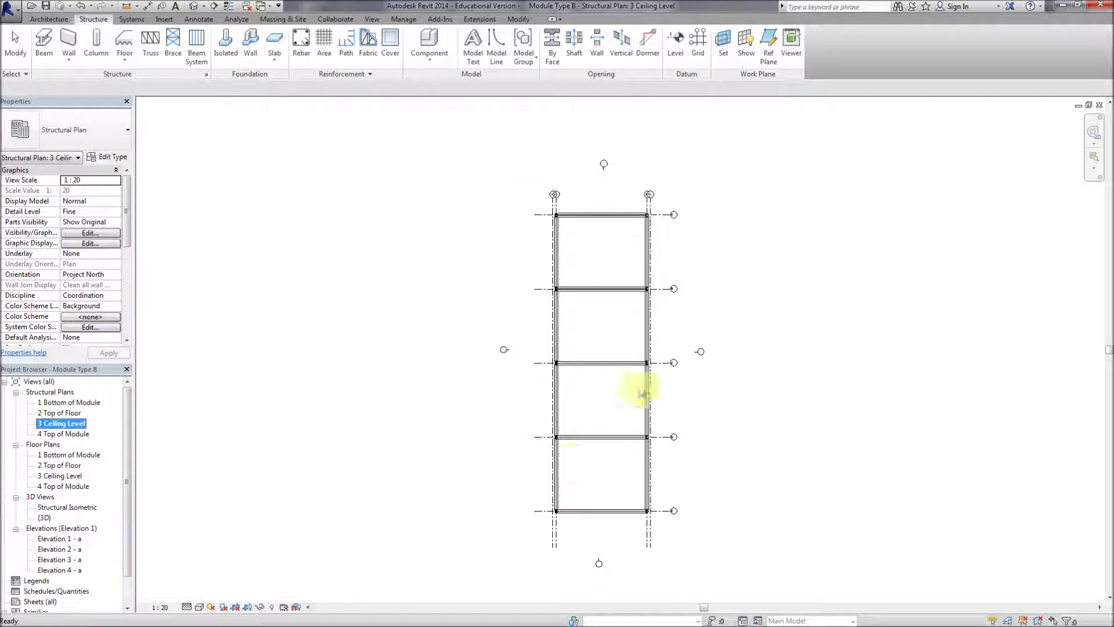
scroll(583, 401, "up", 2)
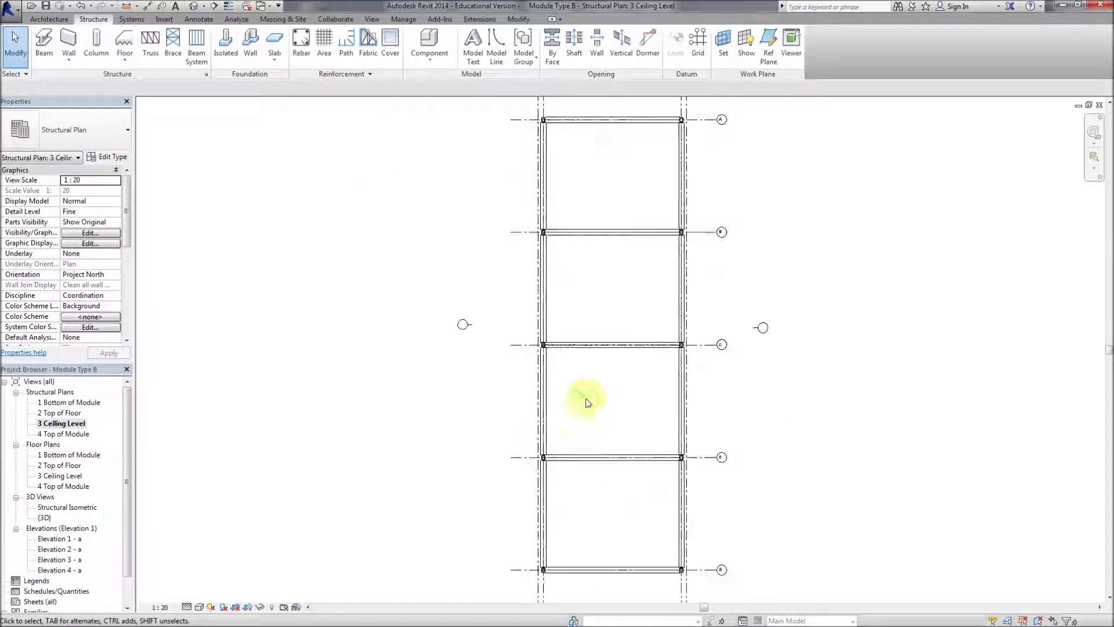
In the Structural Isometric view, delete the column at the intersection of grids 2 and D
scroll(592, 402, "up", 5)
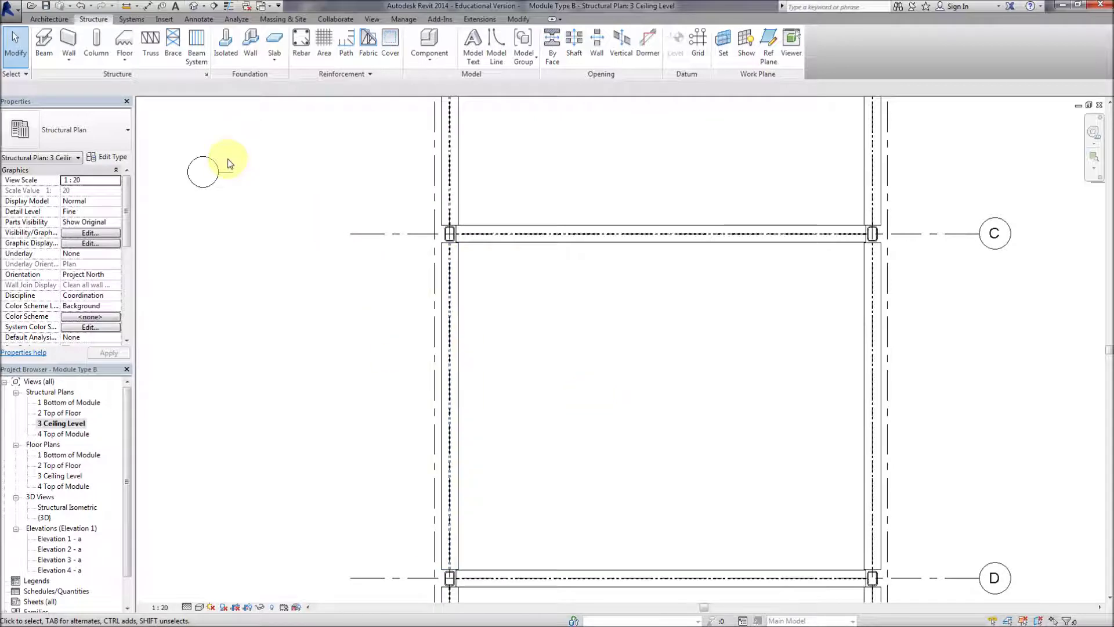
left_click(48, 507)
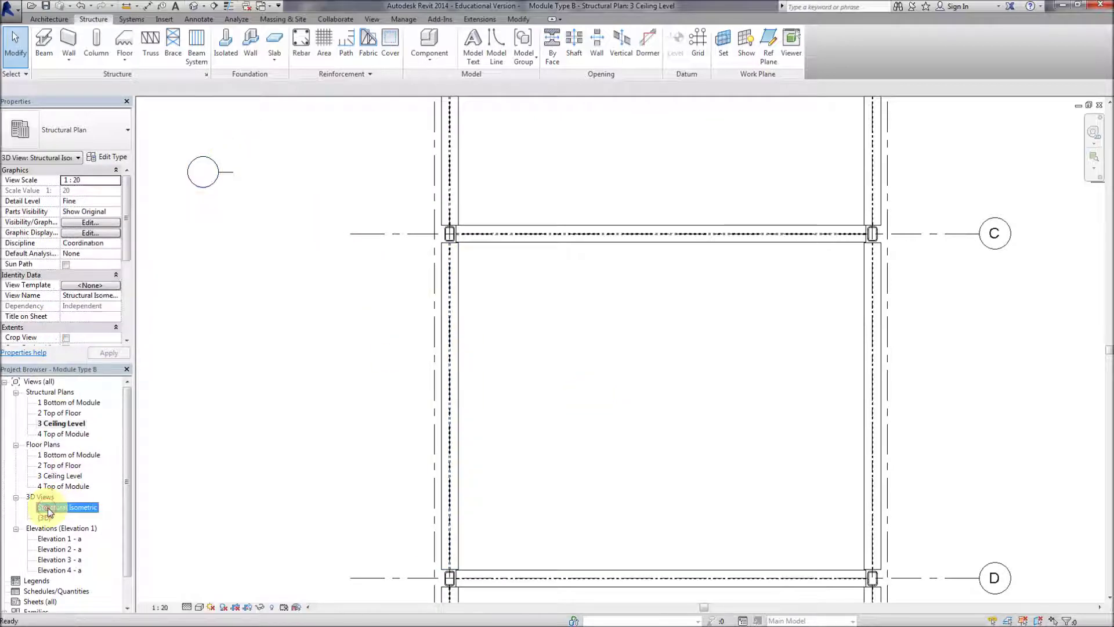
middle_click_drag(272, 408, 310, 500)
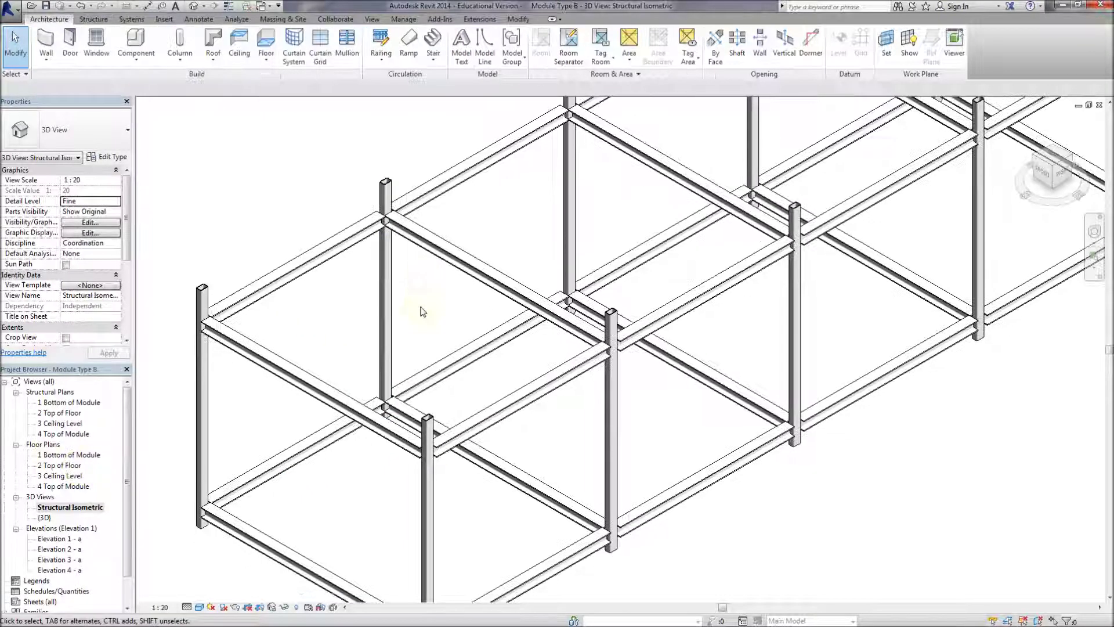
left_click(390, 310)
key("Delete")
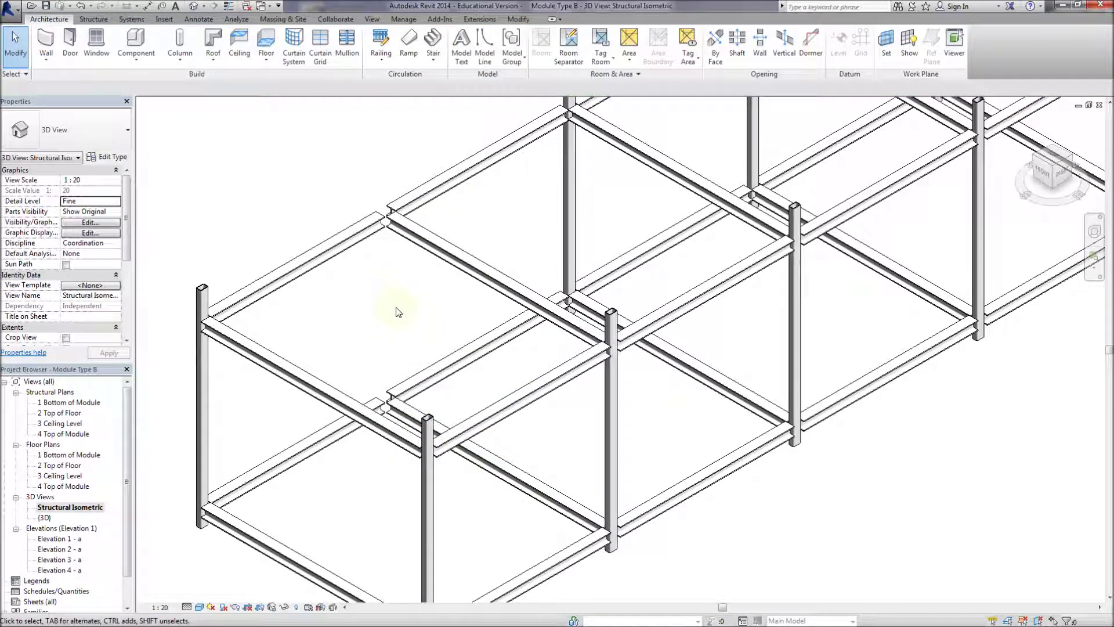
Delete the ceiling and floor beams on grid 2 between grid D and the corner column at grid E
left_click(348, 251)
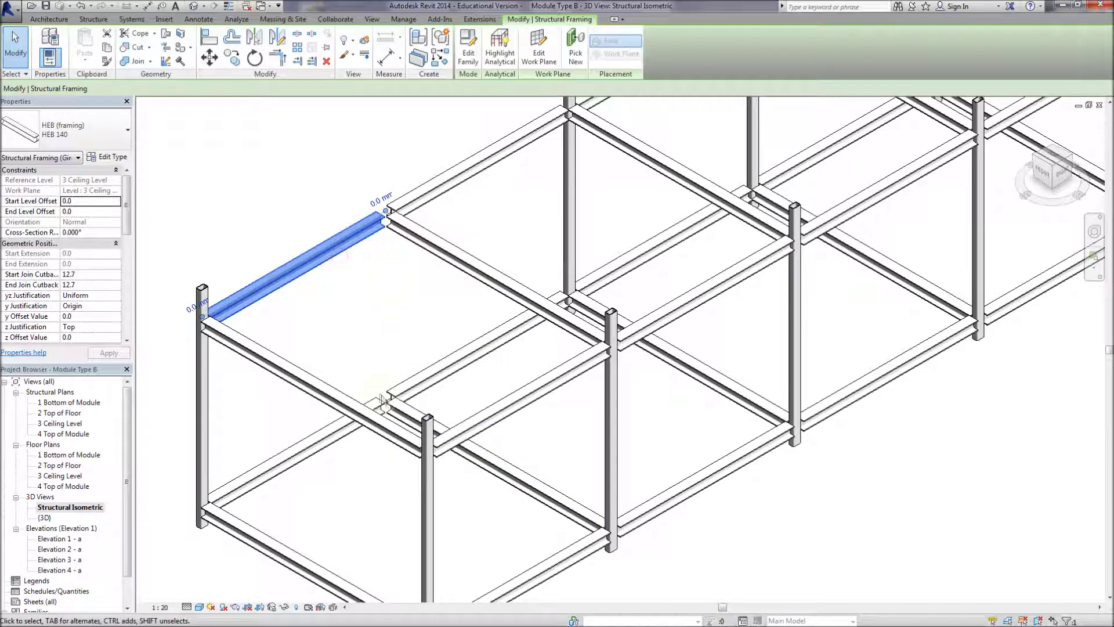
left_click(318, 436, "ctrl")
key("Delete")
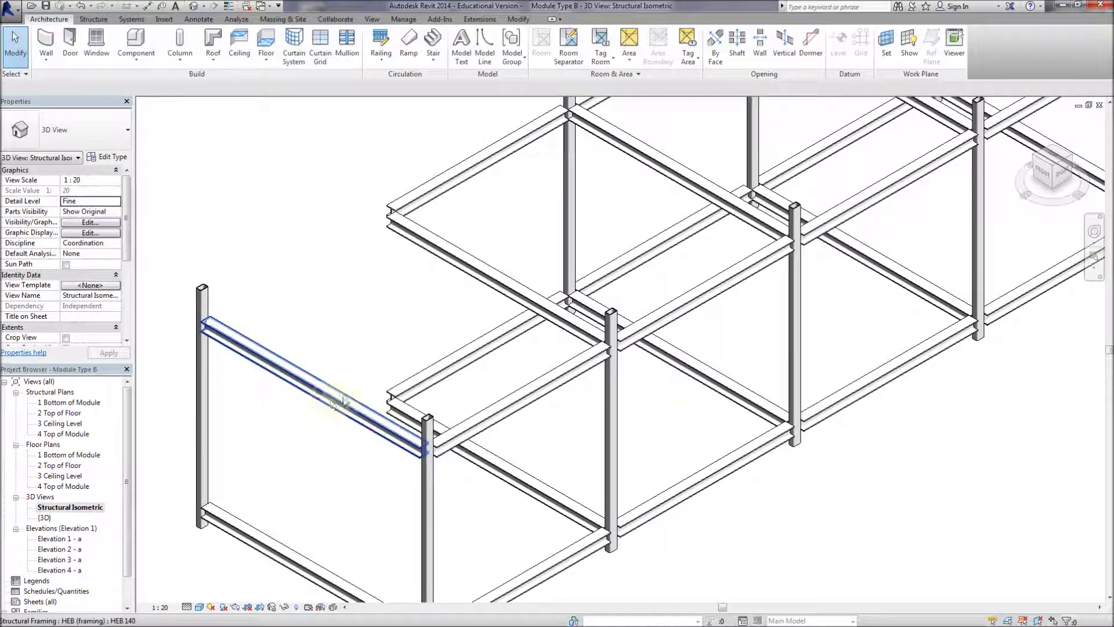
Trim/Extend the remaining grid 2 beams at ceiling and floor level so they span from grid C to the grid E corner column
left_click_drag(291, 379, 286, 271)
key("t")
key("r")
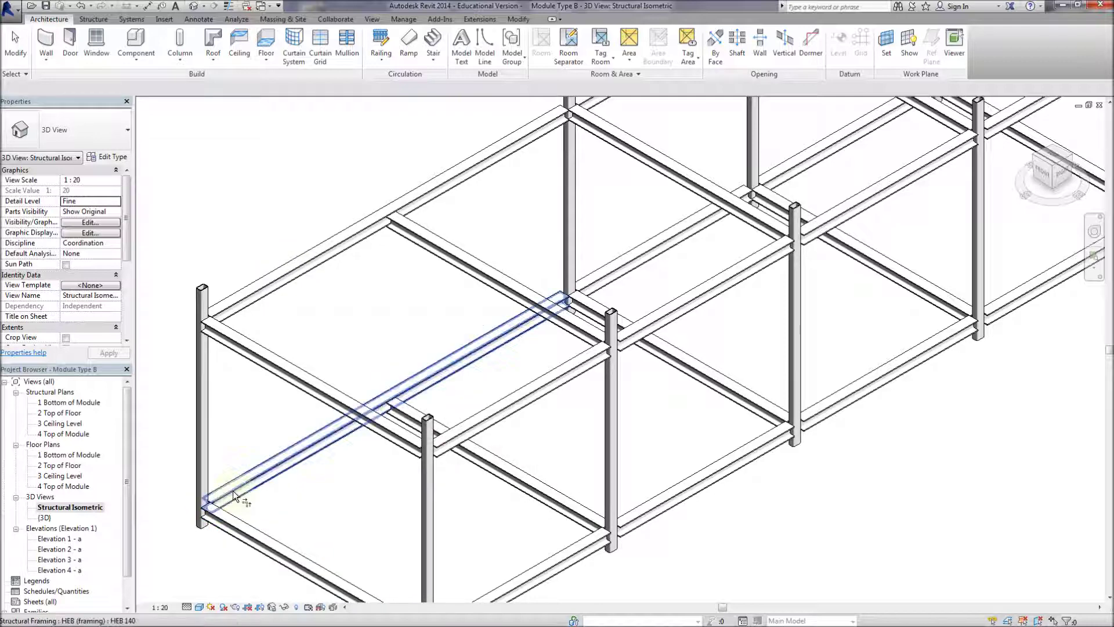
key("Escape")
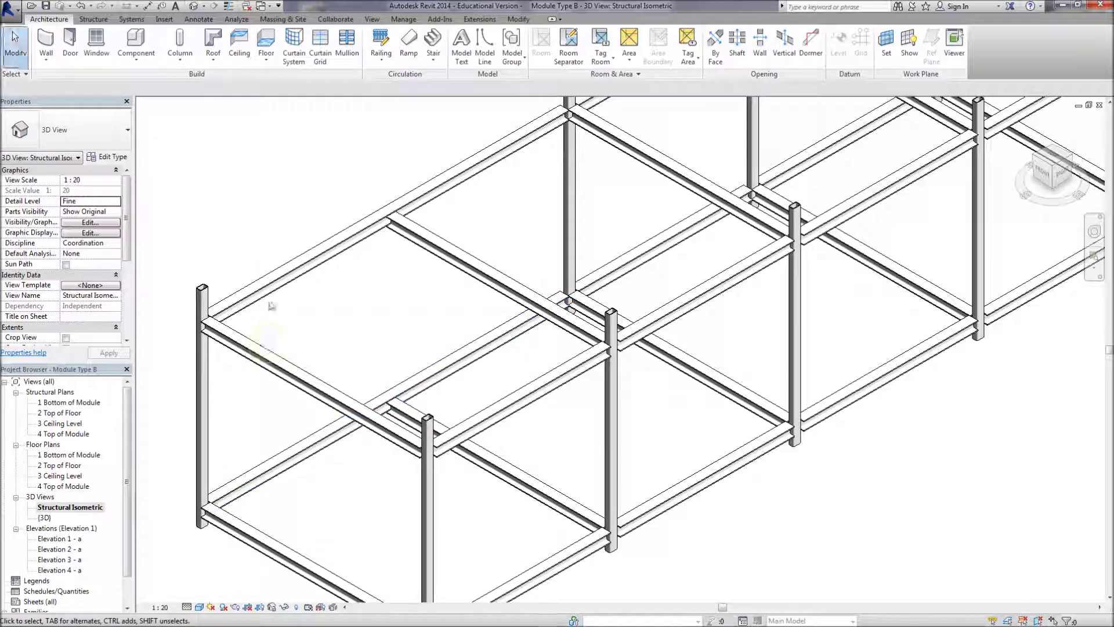
Change the type of the two extended grid 2 beams between grids C and E to HEB 200
left_click(268, 292)
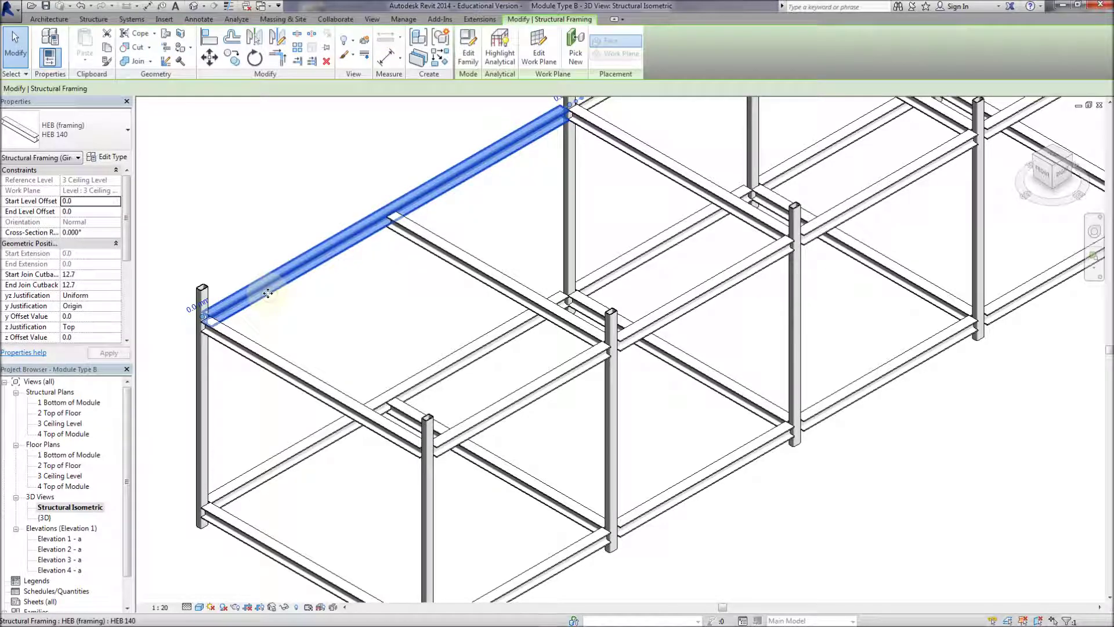
left_click(294, 451, "ctrl")
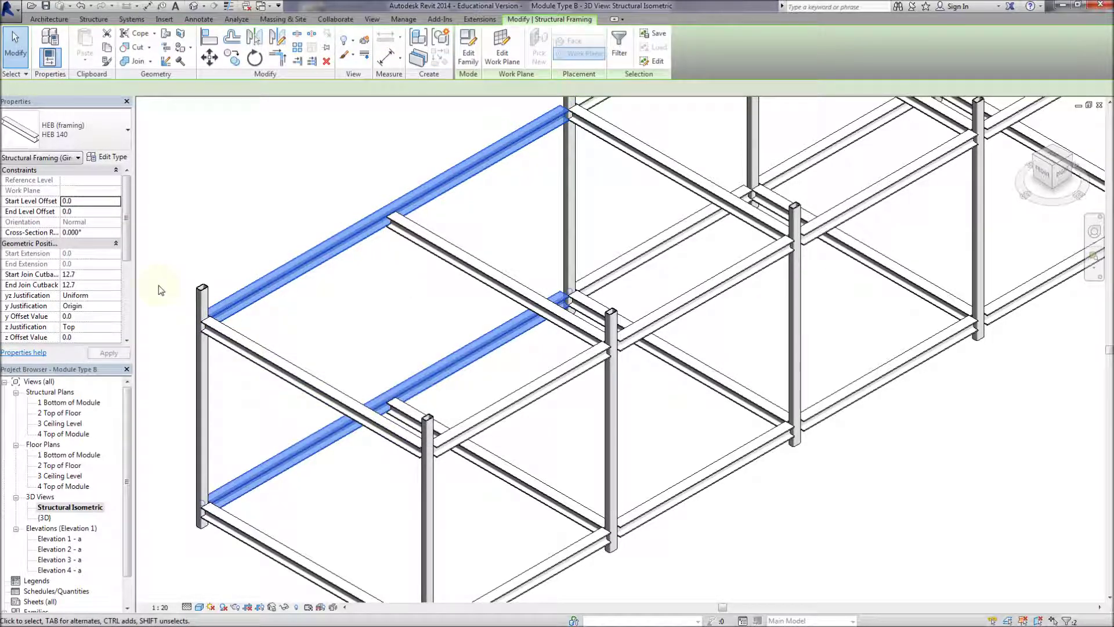
left_click(128, 129)
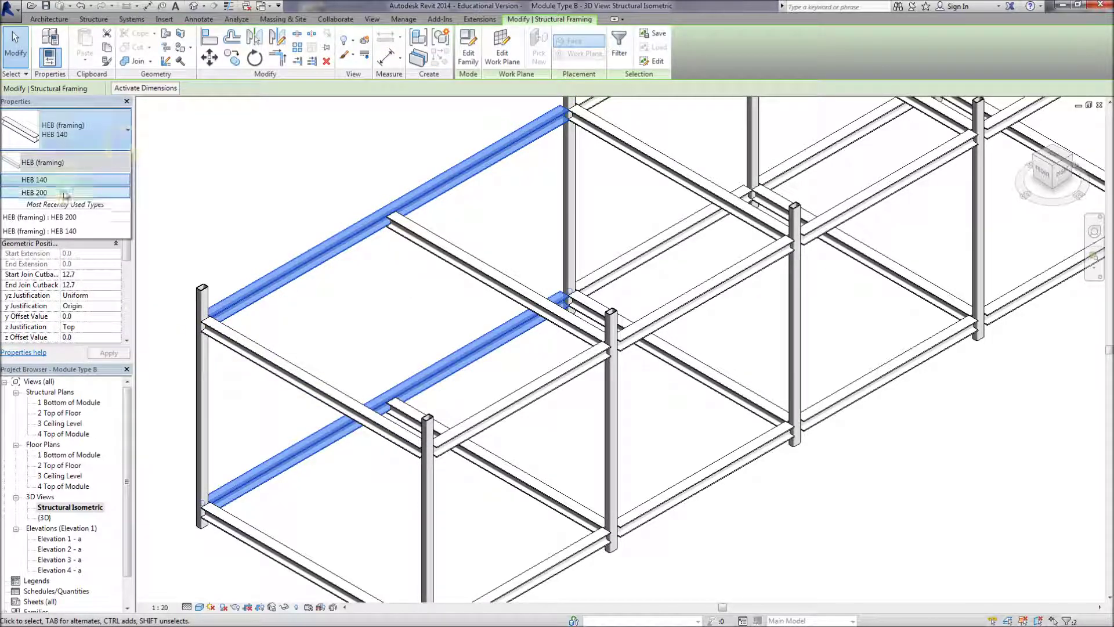
left_click(35, 176)
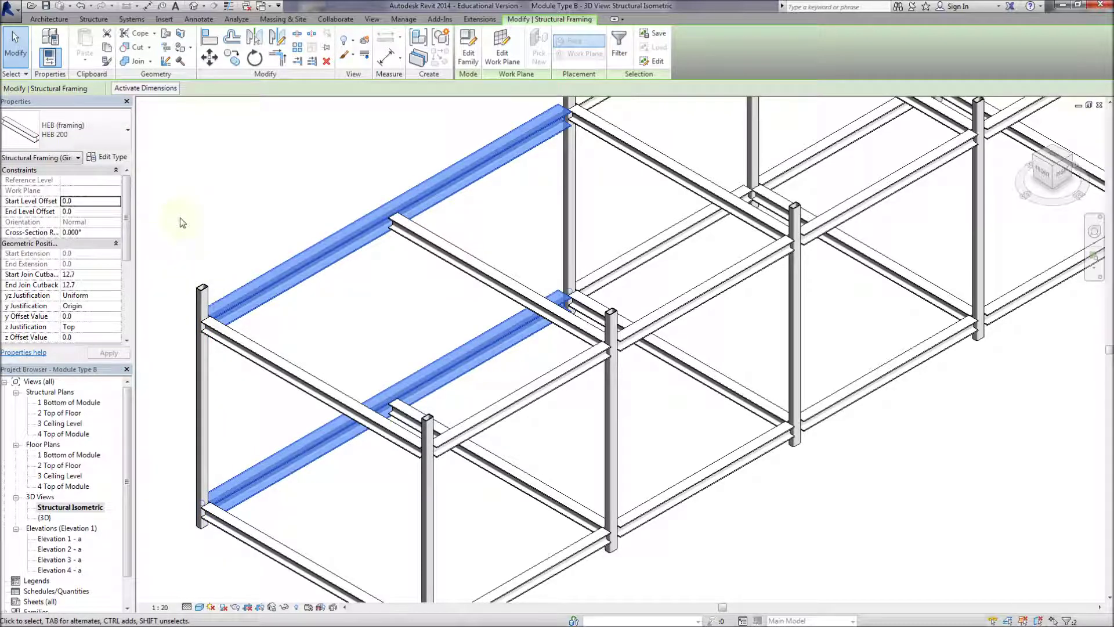
left_click(182, 222)
Tile the open views so the Structural Isometric and the 2 Top of Floor structural plan are shown side by side
scroll(383, 232, "up", 10)
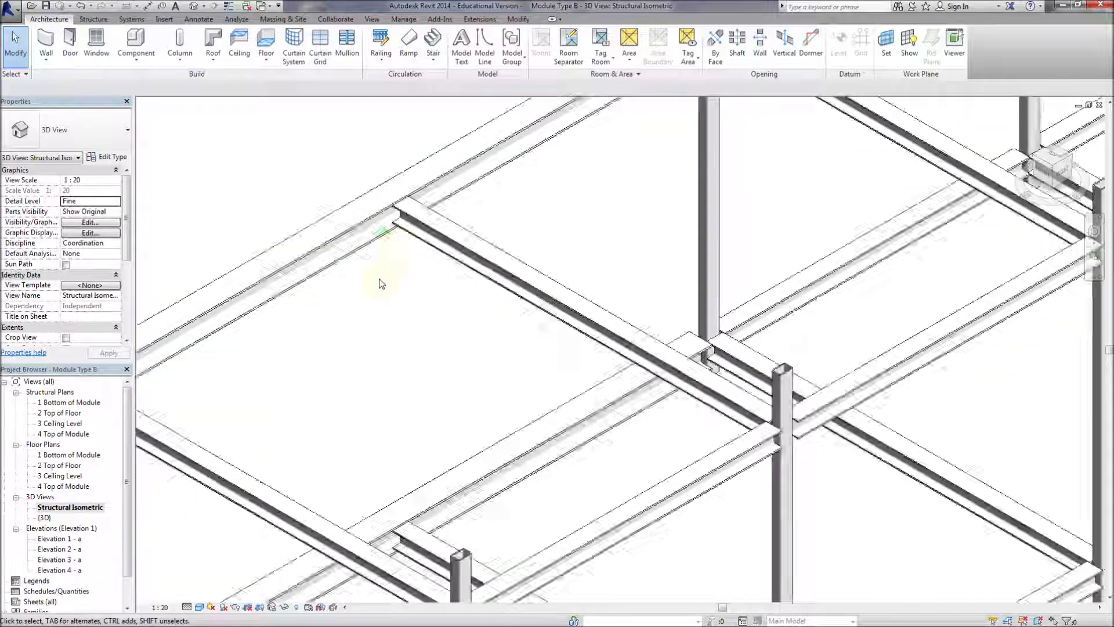
middle_click_drag(583, 274, 447, 314, "shift")
scroll(447, 314, "down", 8)
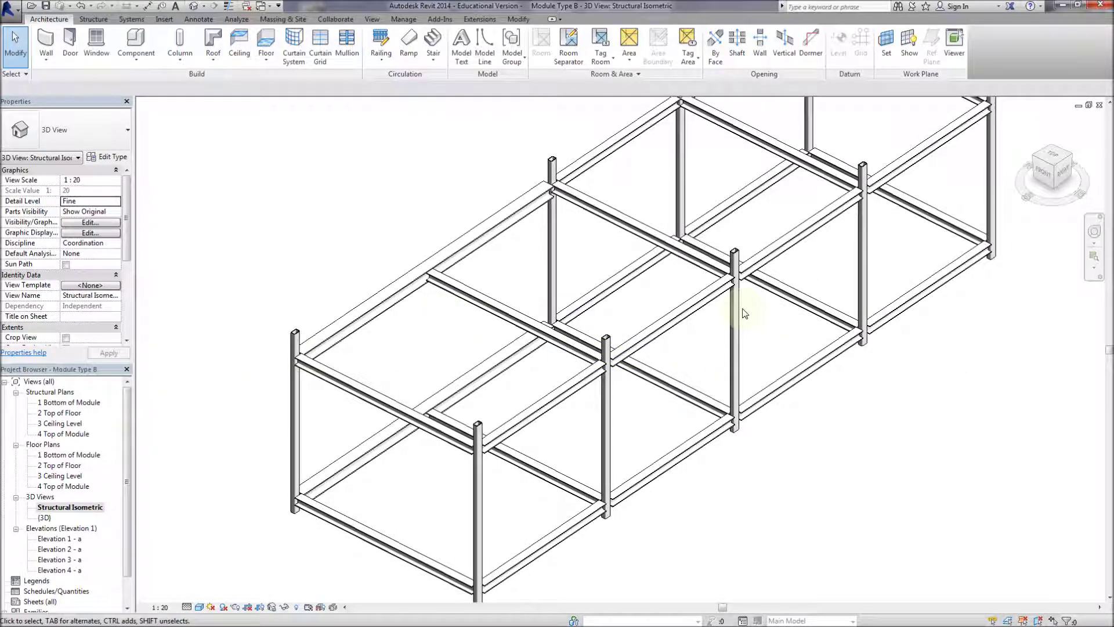
scroll(833, 287, "down", 3)
scroll(834, 287, "down", 3)
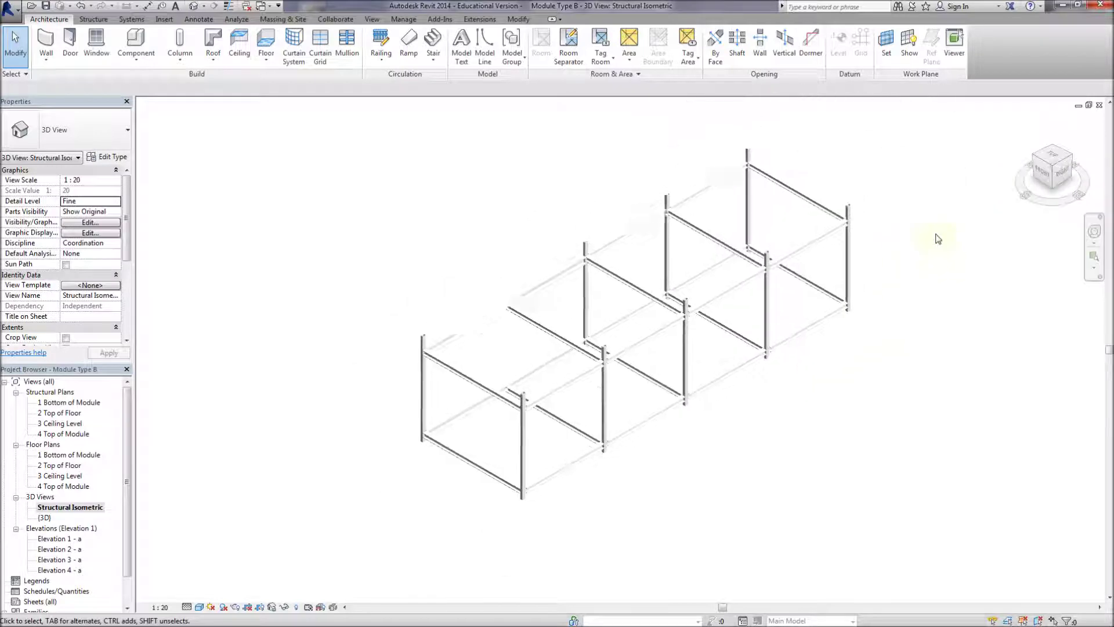
key("alt+w")
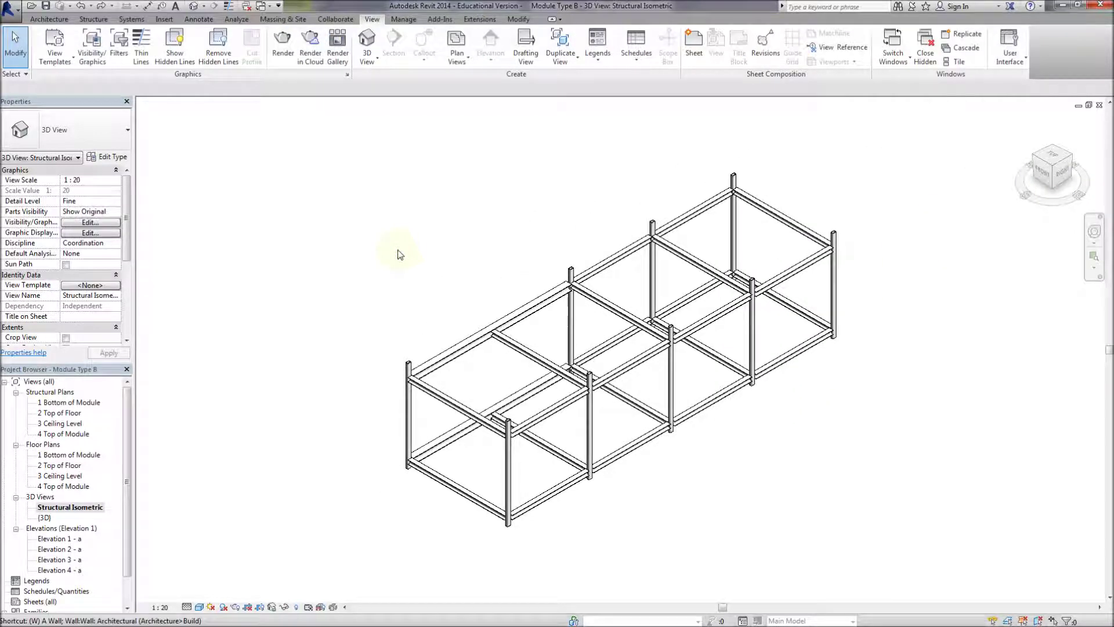
key("w")
key("t")
scroll(395, 261, "down", 2)
middle_click_drag(385, 269, 303, 323)
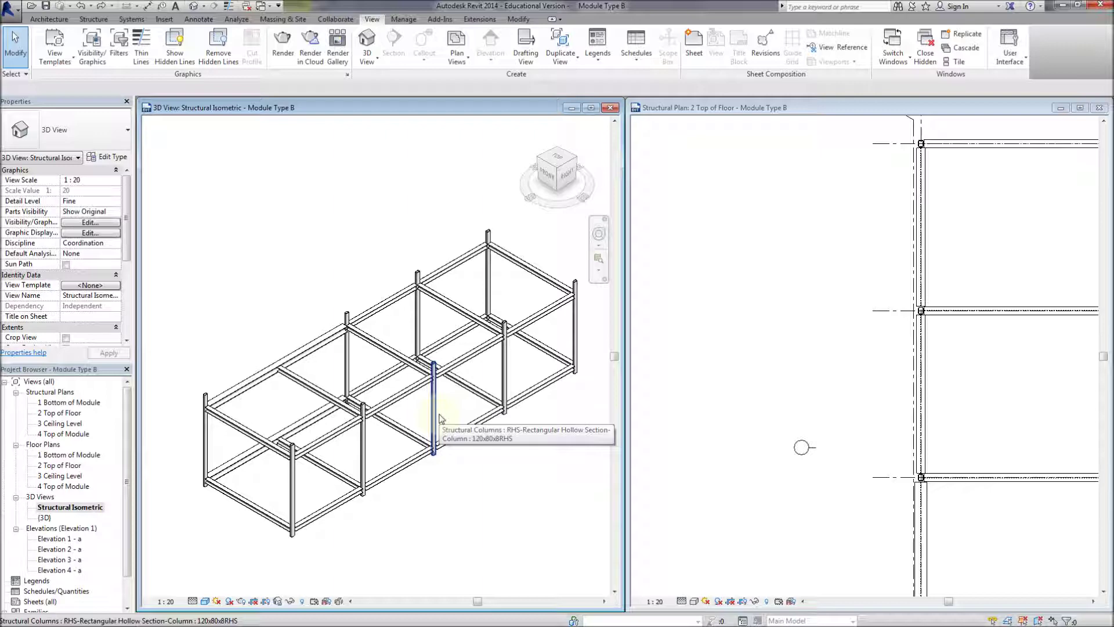
In the 2 Top of Floor structural plan, place a framing elevation on grid 3 near grid C, attached to the grid
left_click(777, 419)
scroll(782, 420, "down", 2)
scroll(783, 423, "down", 3)
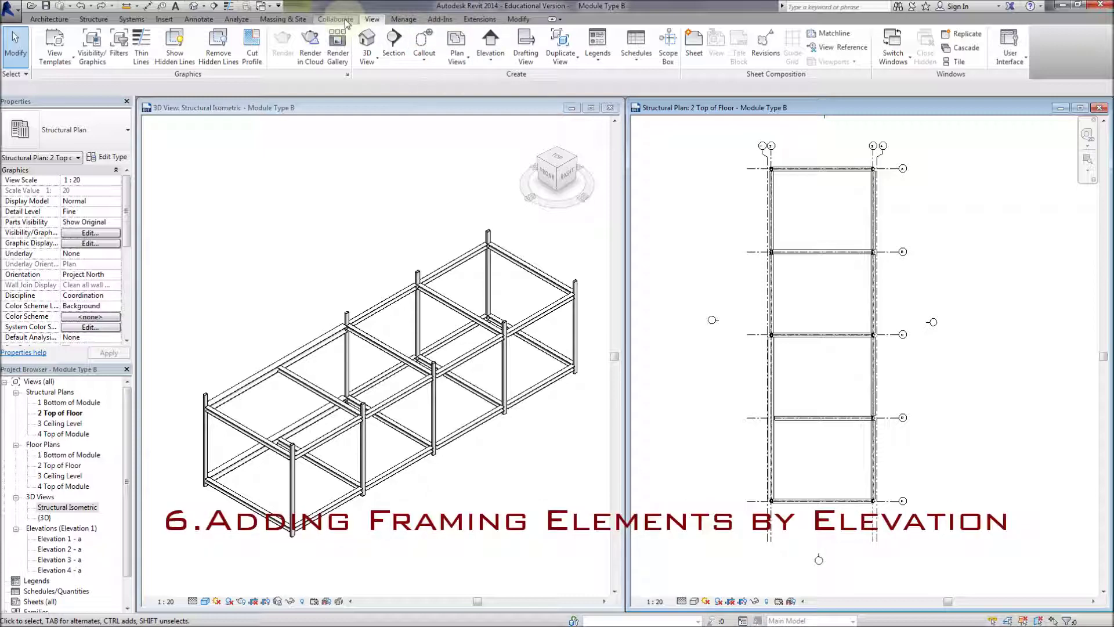
left_click(491, 60)
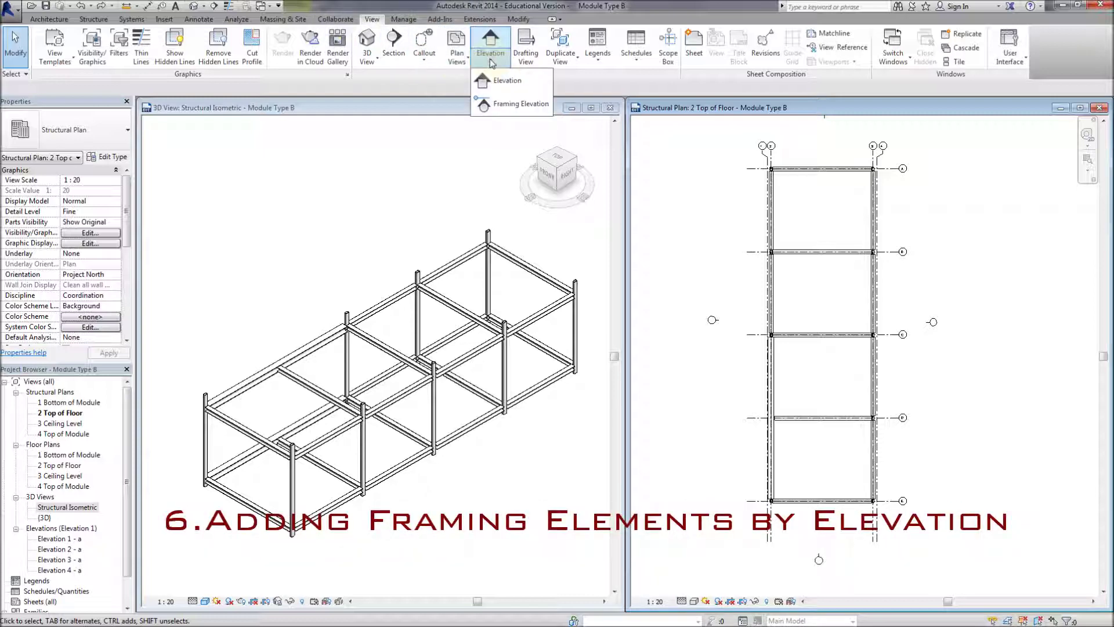
left_click(509, 105)
scroll(897, 164, "up", 2)
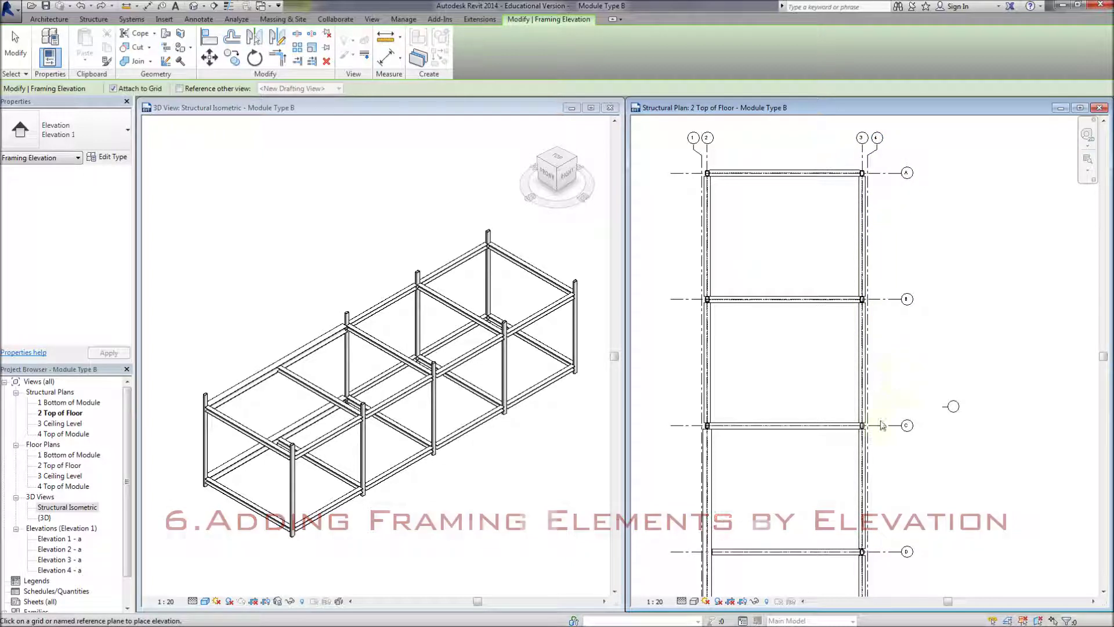
scroll(866, 429, "up", 5)
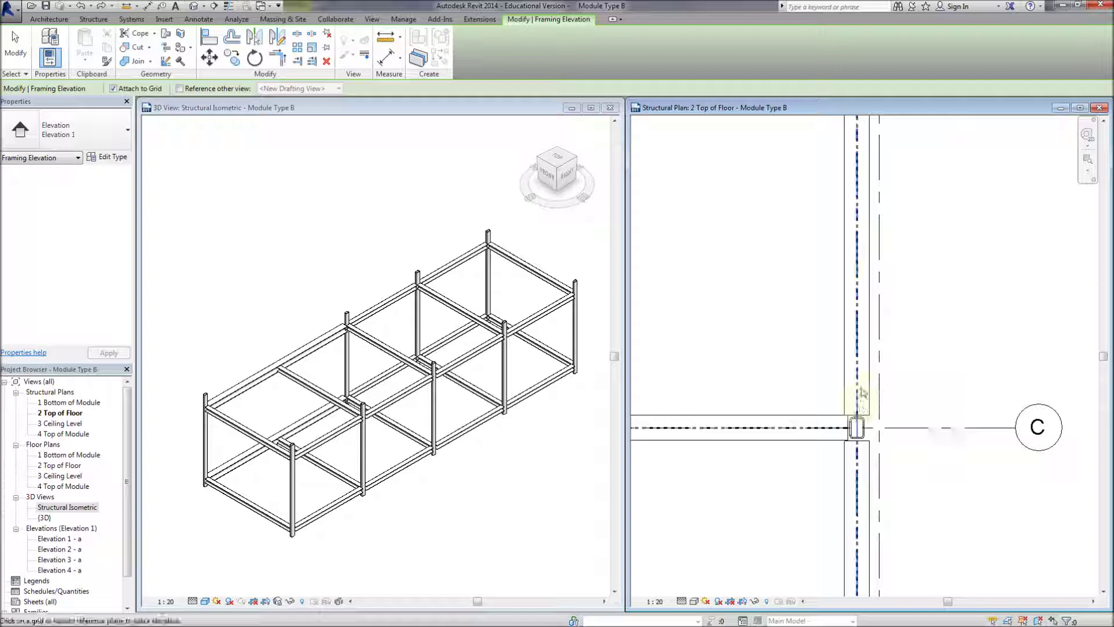
left_click(861, 406)
scroll(906, 416, "down", 1)
scroll(907, 416, "down", 4)
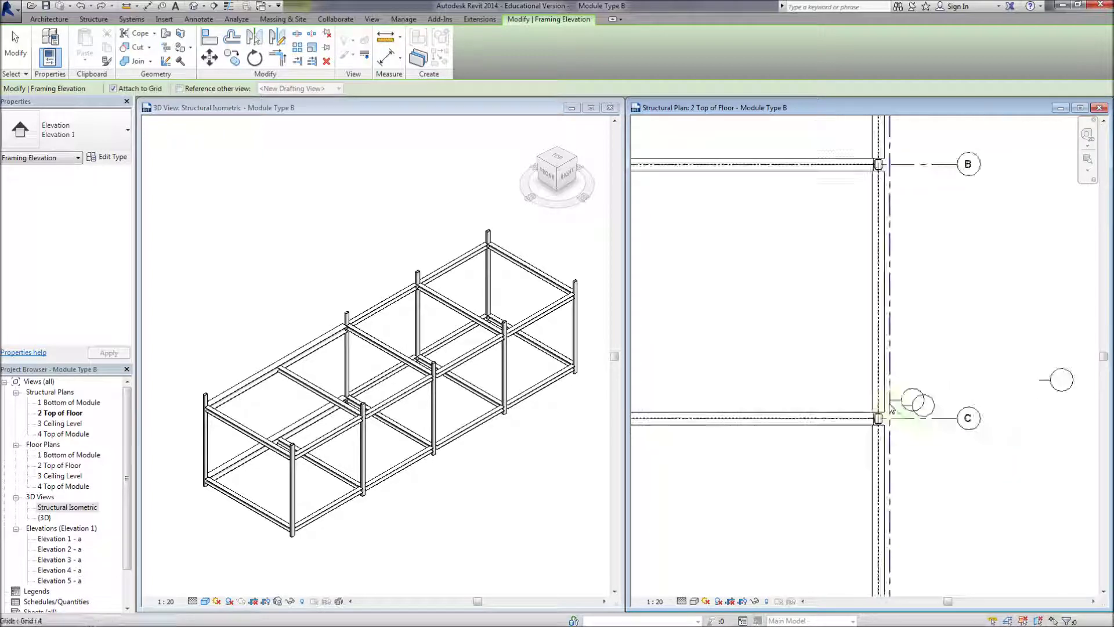
Place another framing elevation on grid 2 just above grid C
middle_click_drag(821, 394, 942, 382)
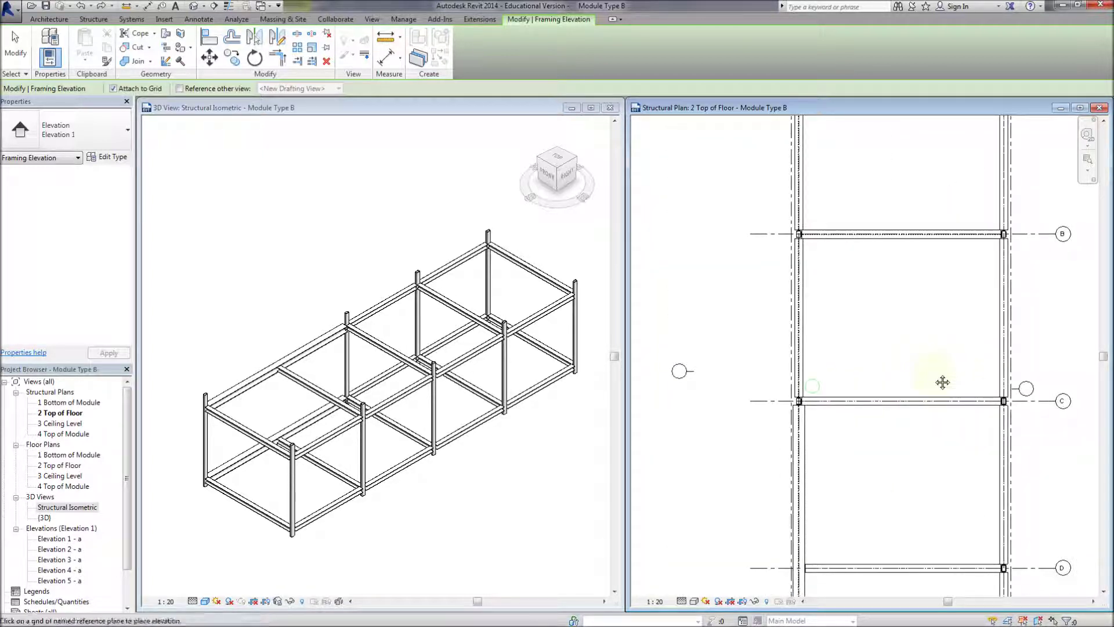
scroll(785, 381, "up", 3)
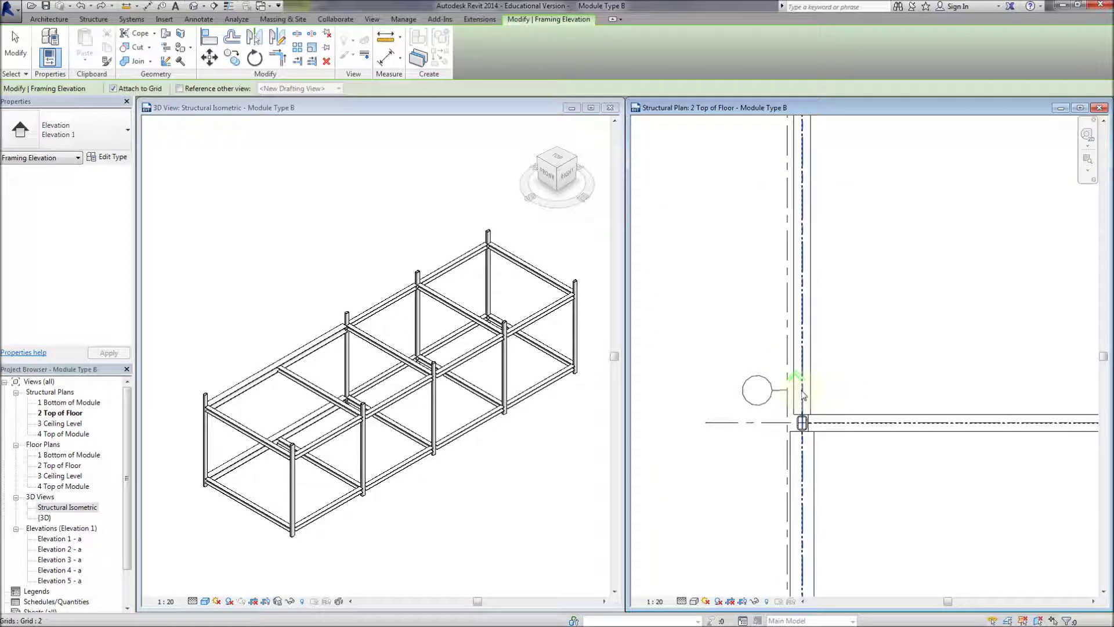
left_click(803, 402)
Place framing elevations on the two end grids, A and E
scroll(804, 400, "down", 5)
scroll(836, 348, "up", 3)
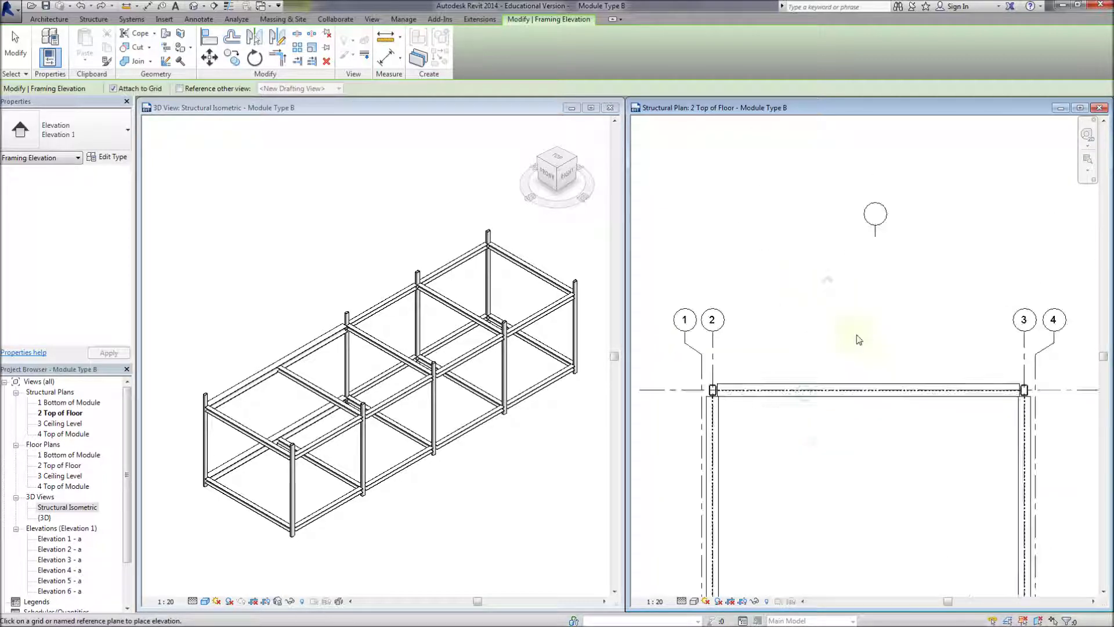
left_click(874, 393)
scroll(864, 390, "down", 5)
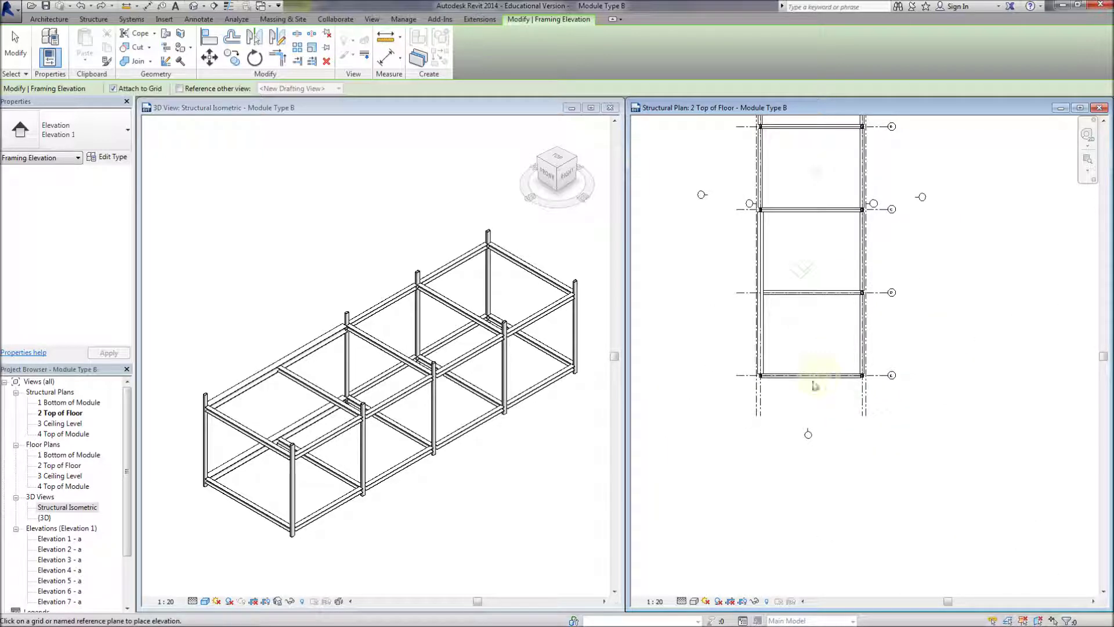
scroll(810, 385, "up", 2)
left_click(811, 380)
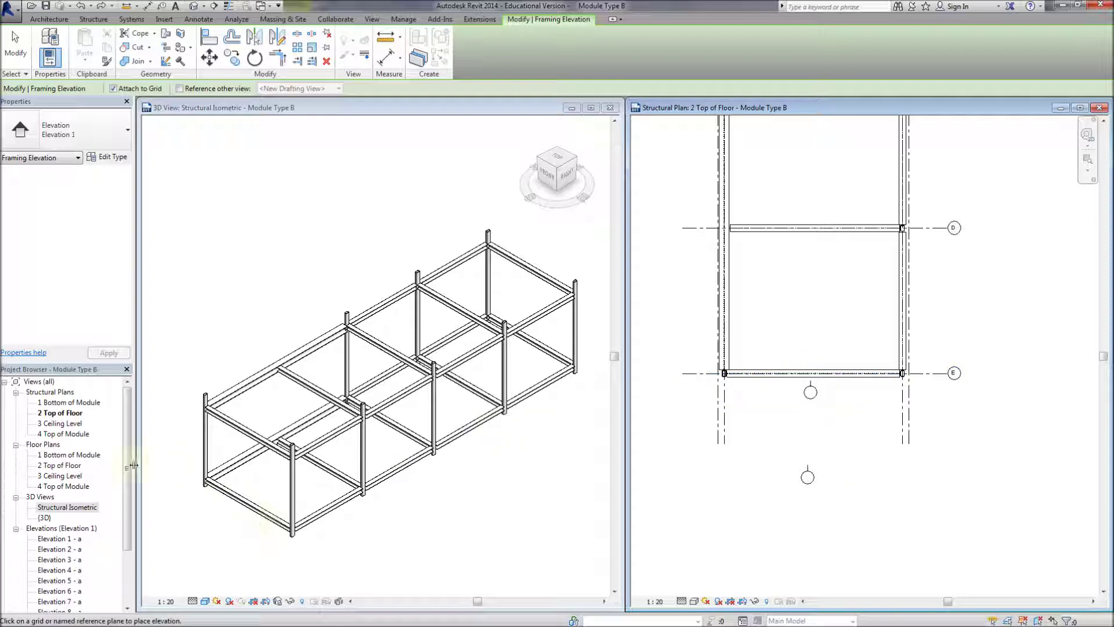
Finish placing framing elevations and open the Elevation 5 - a view
left_click(160, 470)
scroll(69, 509, "down", 2)
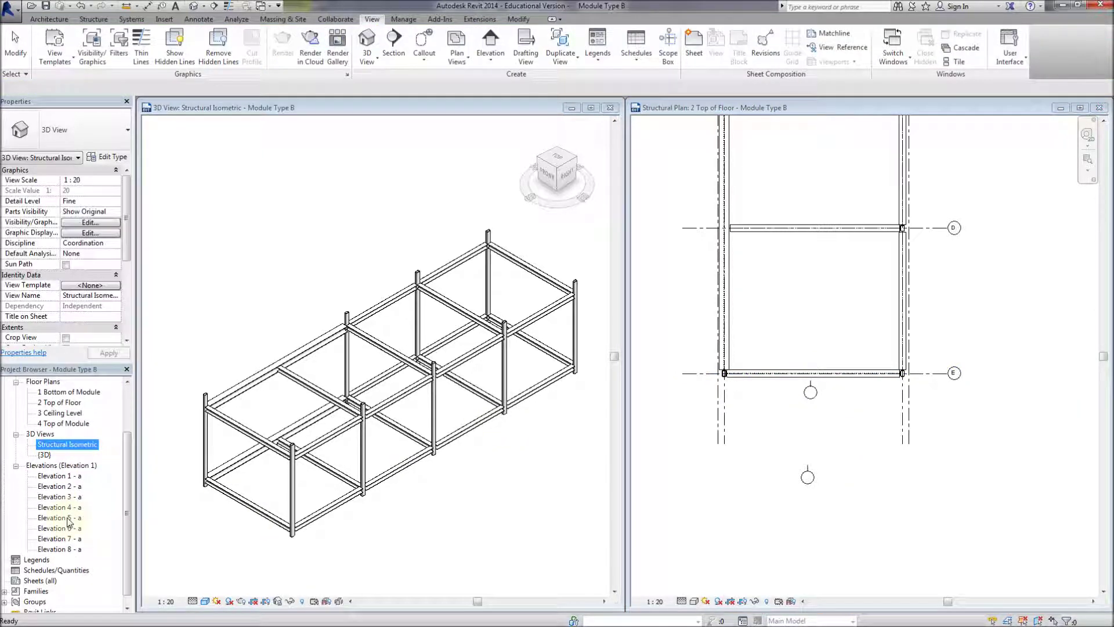
left_click(58, 517)
double_click(58, 518)
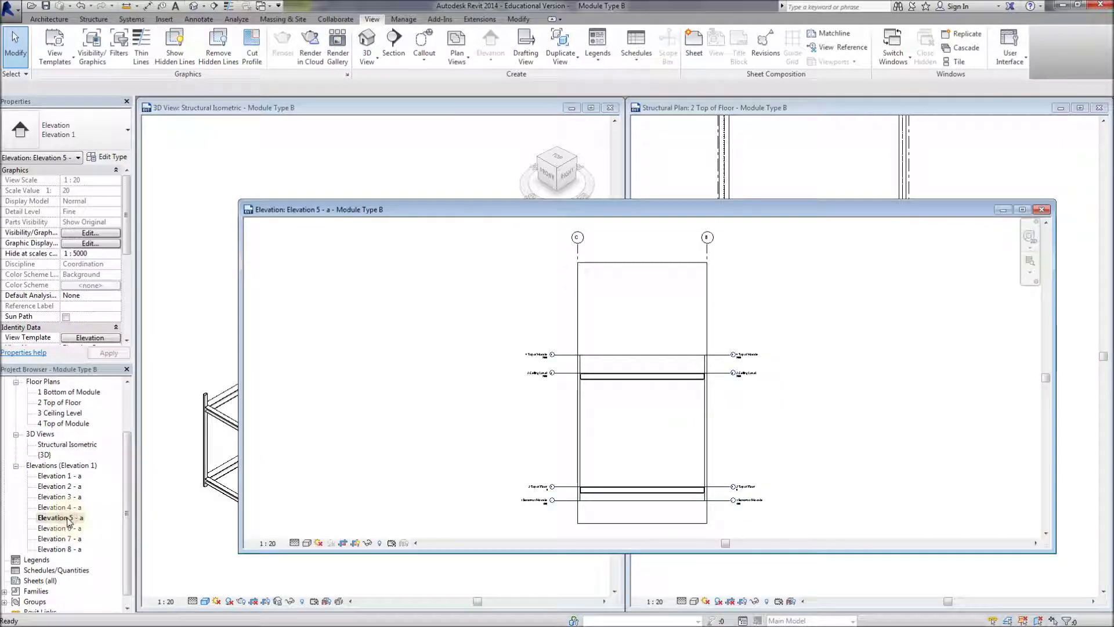
Widen the crop region of Elevation 5 - a on both sides so it covers grids A through E
scroll(486, 414, "down", 2)
middle_click_drag(486, 414, 547, 413)
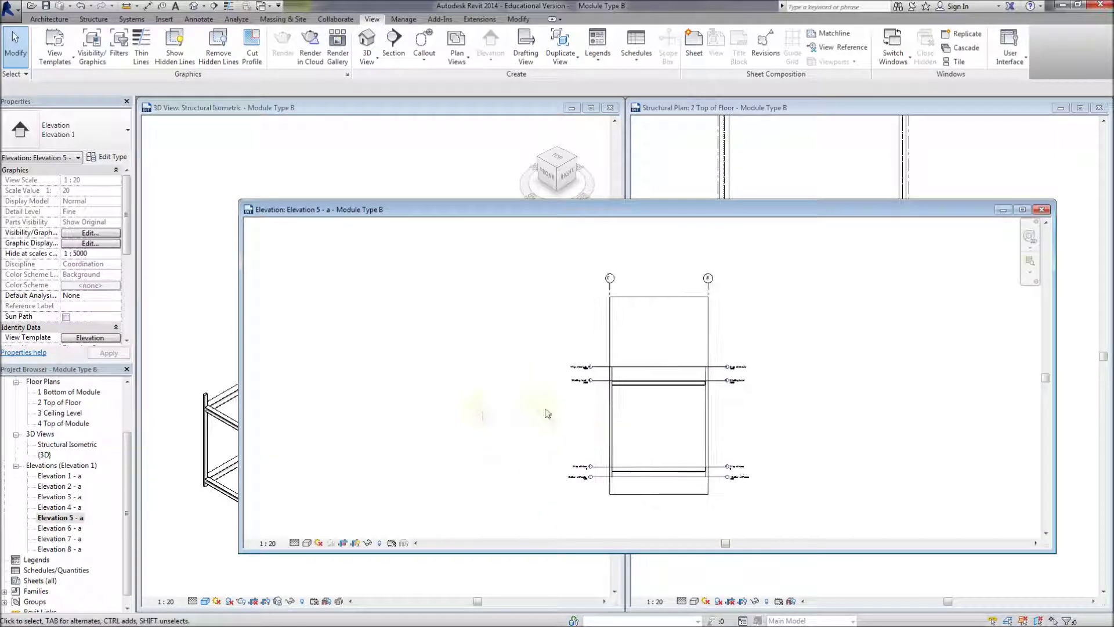
left_click(708, 380)
left_click_drag(713, 392, 892, 427, "ctrl")
left_click(610, 400)
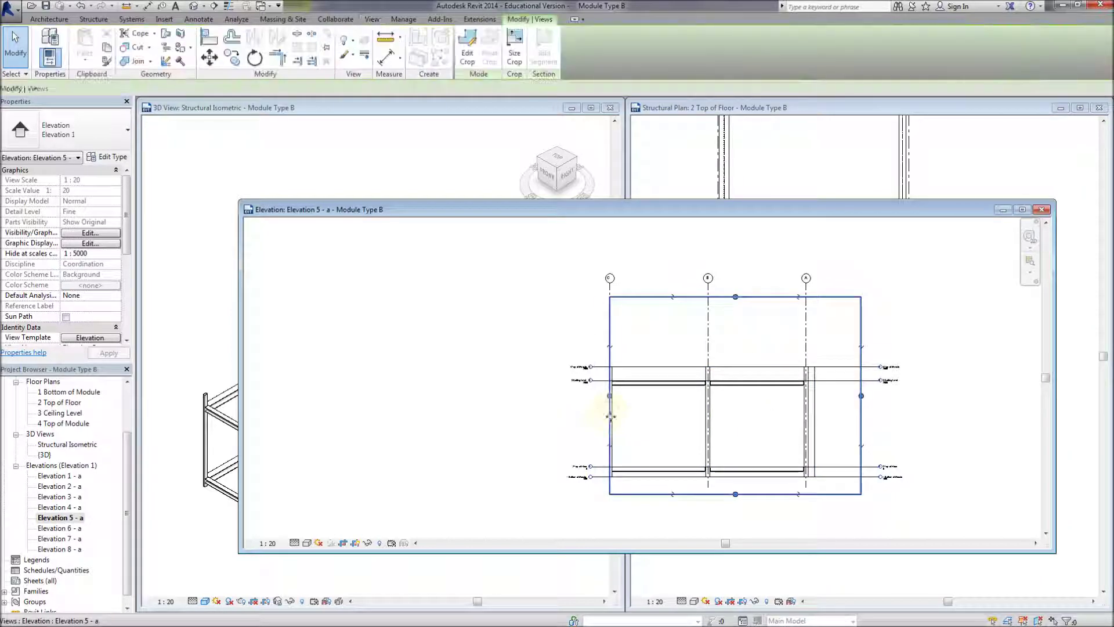
left_click_drag(610, 398, 378, 395)
Tighten the crop region beside grid A and above the module, and turn off the crop region's visibility
left_click_drag(861, 396, 833, 395)
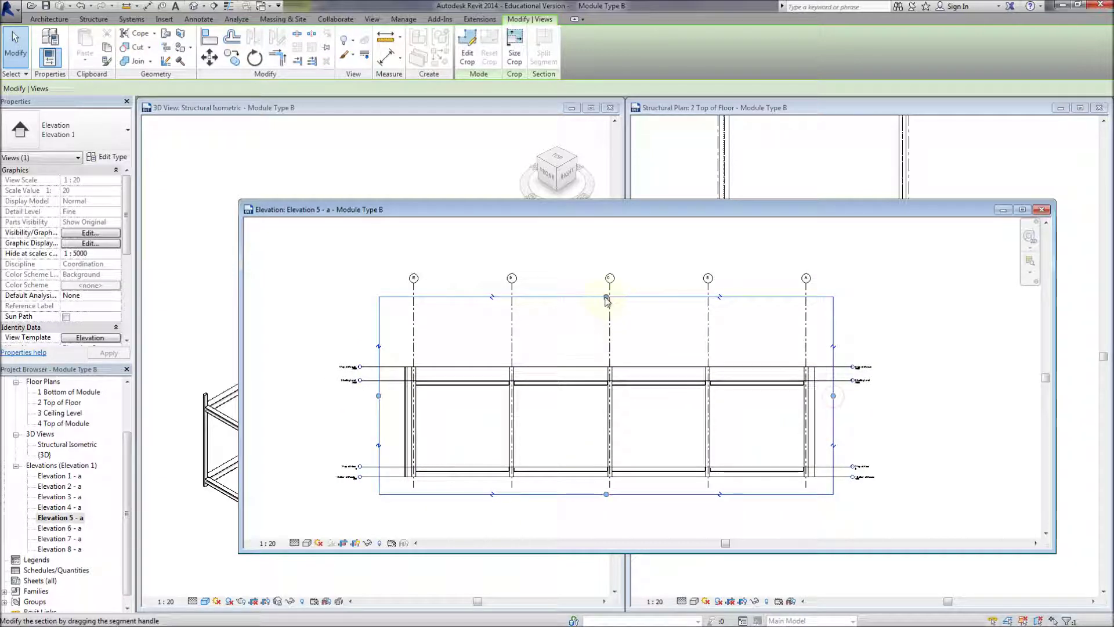
left_click_drag(606, 298, 600, 342)
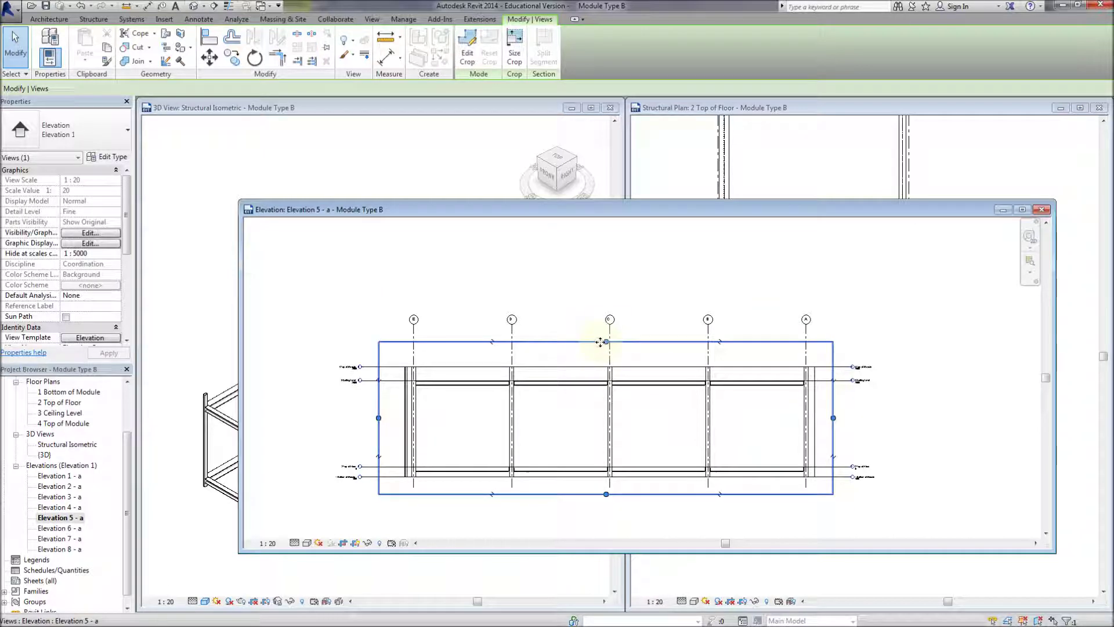
left_click_drag(126, 232, 129, 316)
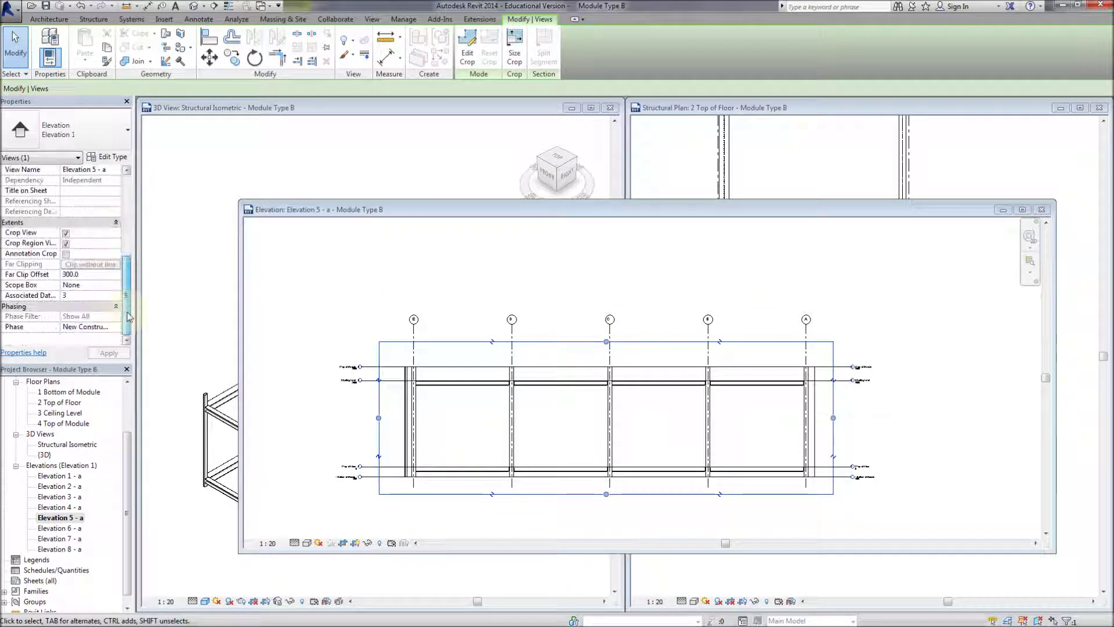
left_click(66, 244)
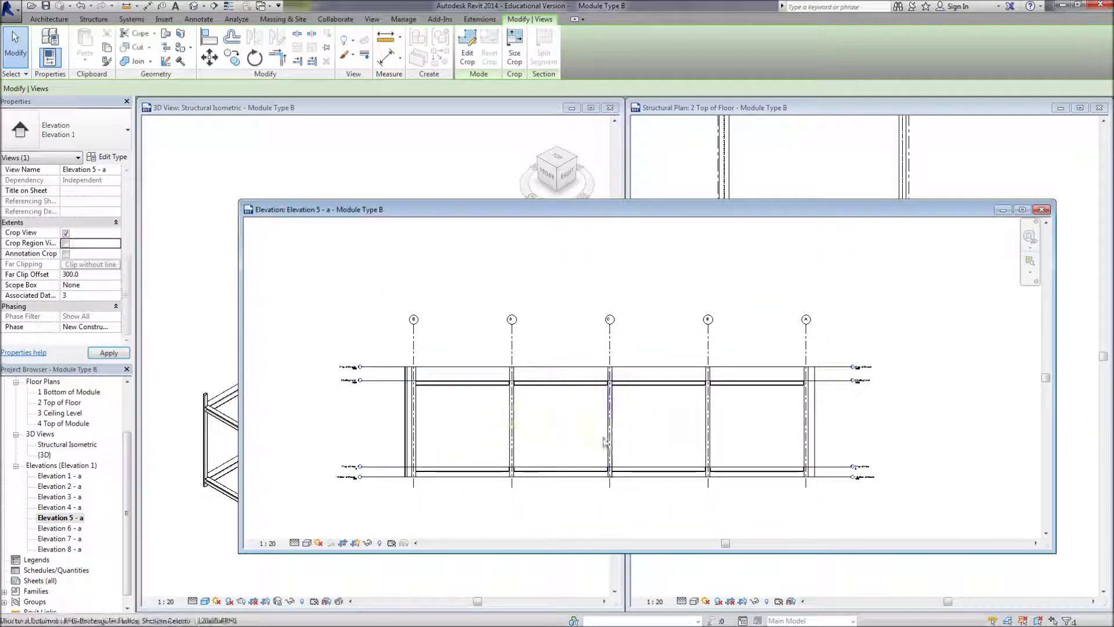
left_click(574, 446)
scroll(573, 447, "up", 2)
scroll(574, 447, "down", 1)
middle_click_drag(567, 443, 597, 443)
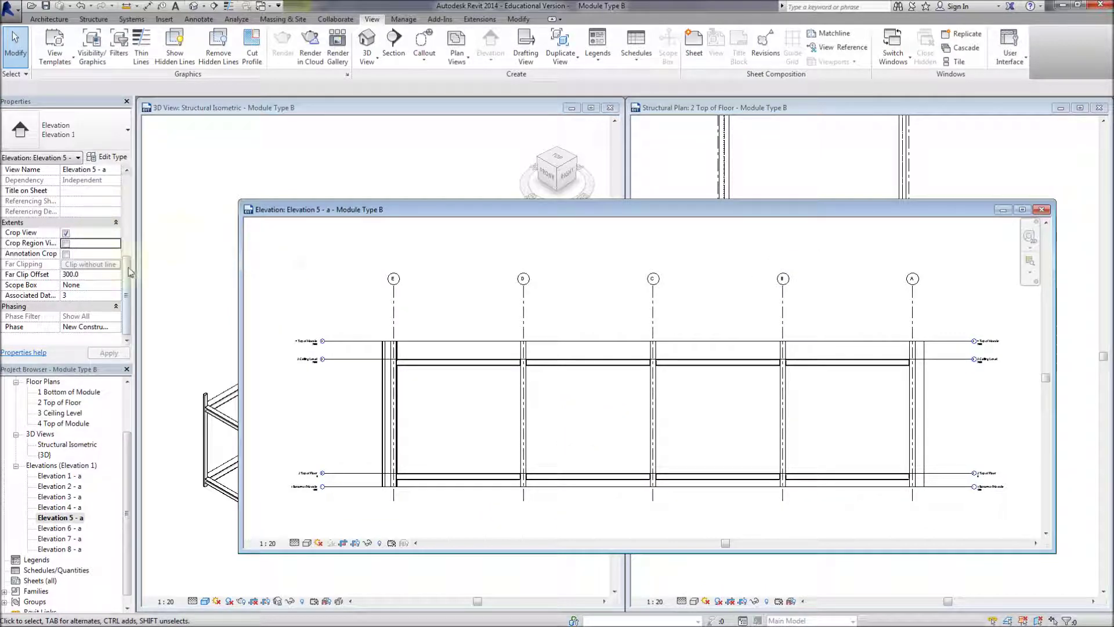
left_click_drag(130, 271, 133, 185)
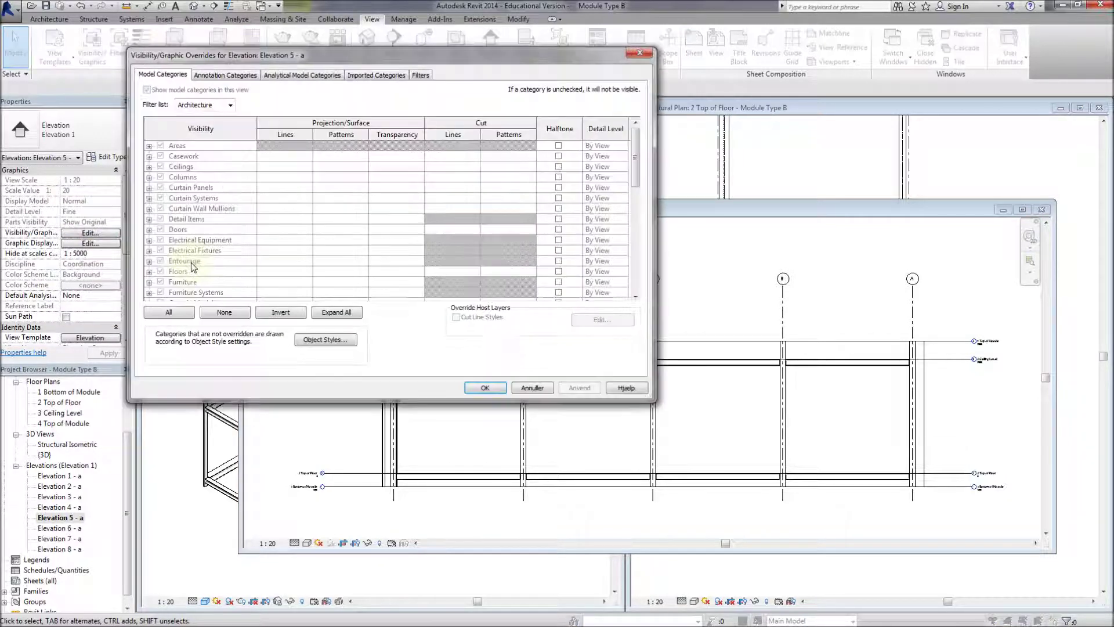
left_click(527, 387)
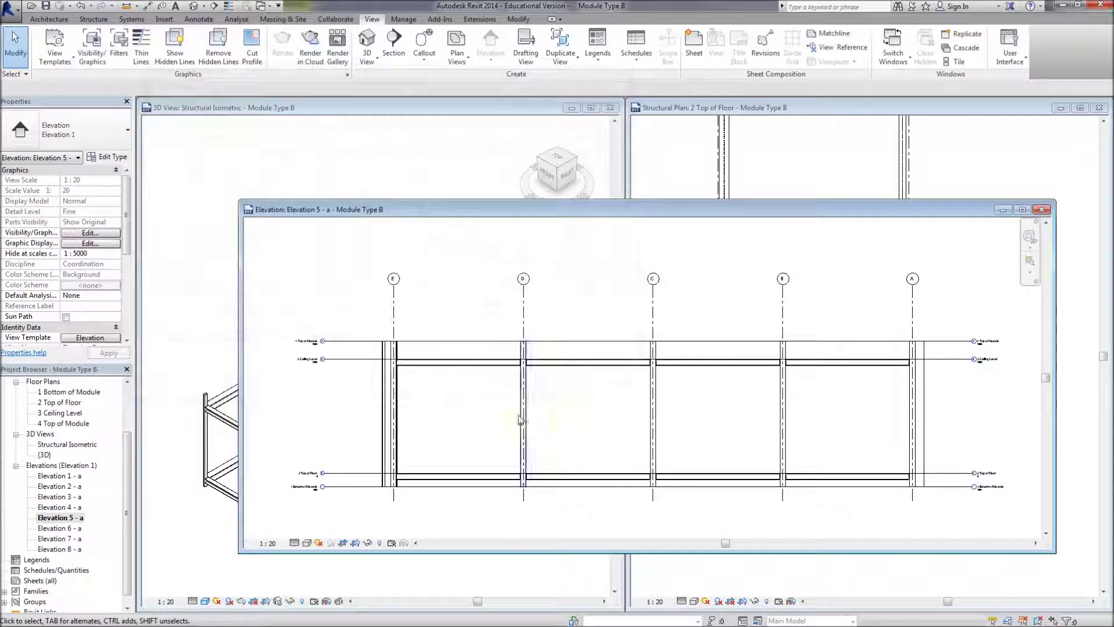
Start the Brace tool and load the M_Plate family from the Denmark library's Structural Framing Steel folder
left_click(47, 19)
left_click(93, 20)
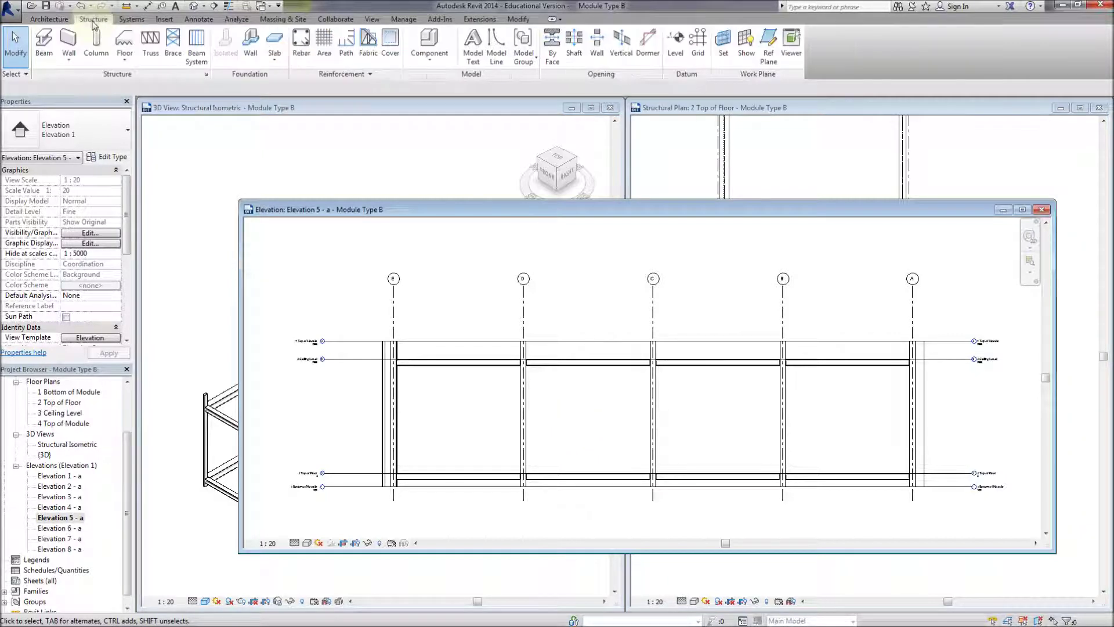
left_click(172, 47)
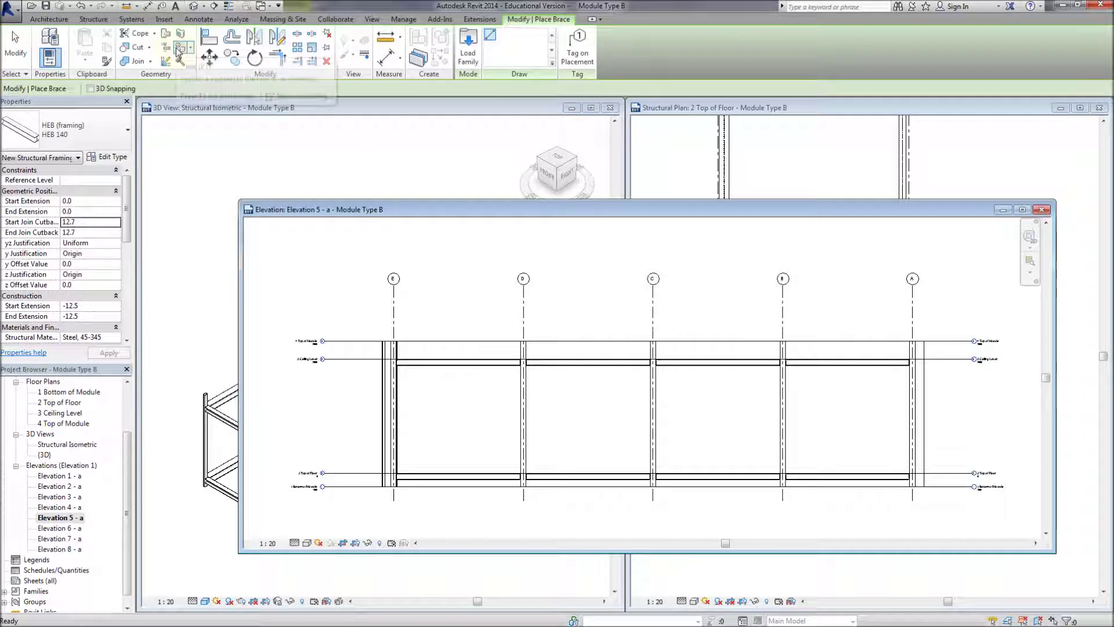
left_click(115, 139)
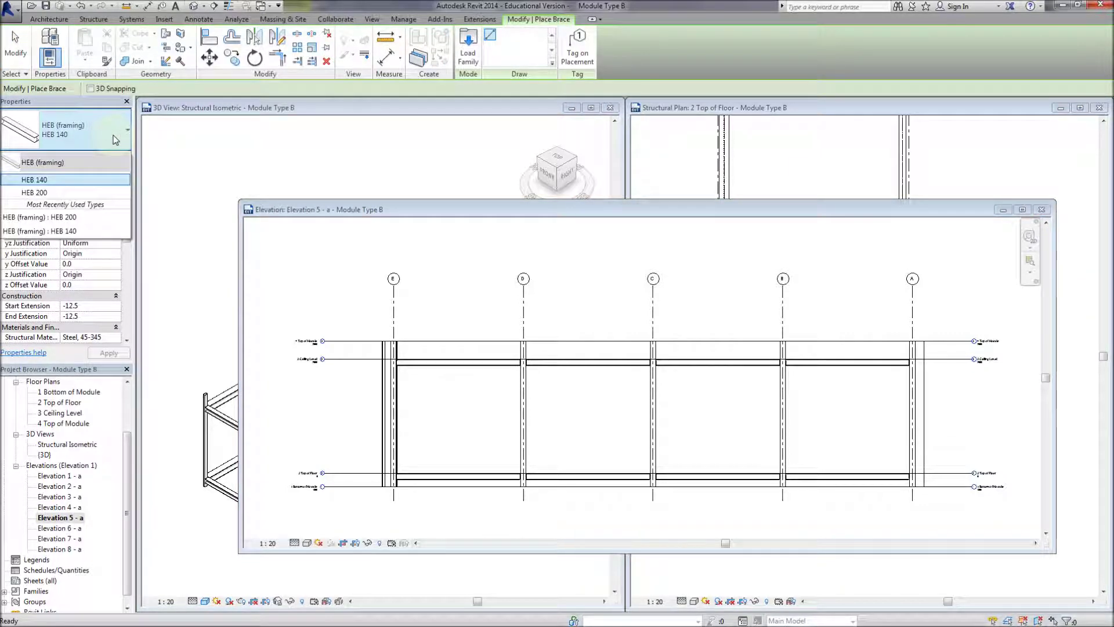
left_click(466, 58)
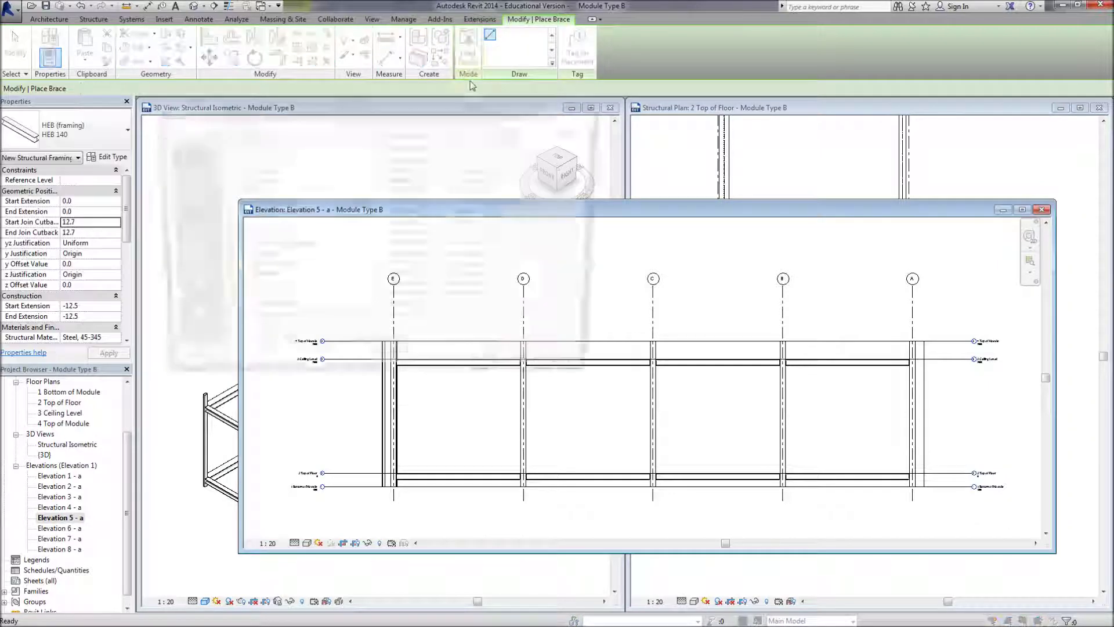
left_click(201, 255)
left_click_drag(496, 176, 496, 275)
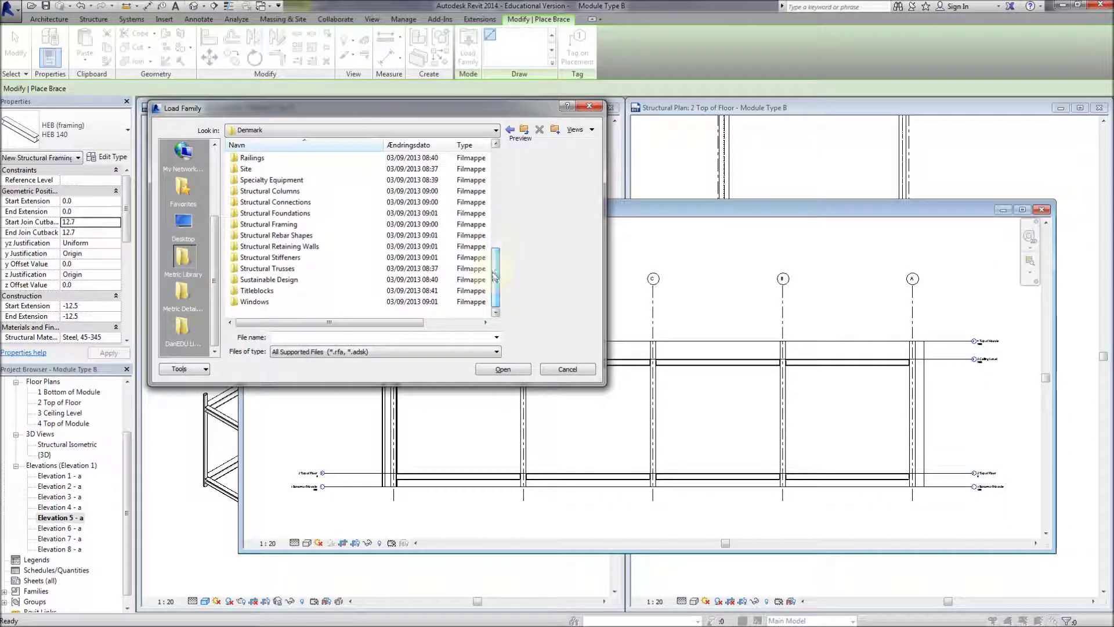
double_click(312, 224)
double_click(247, 192)
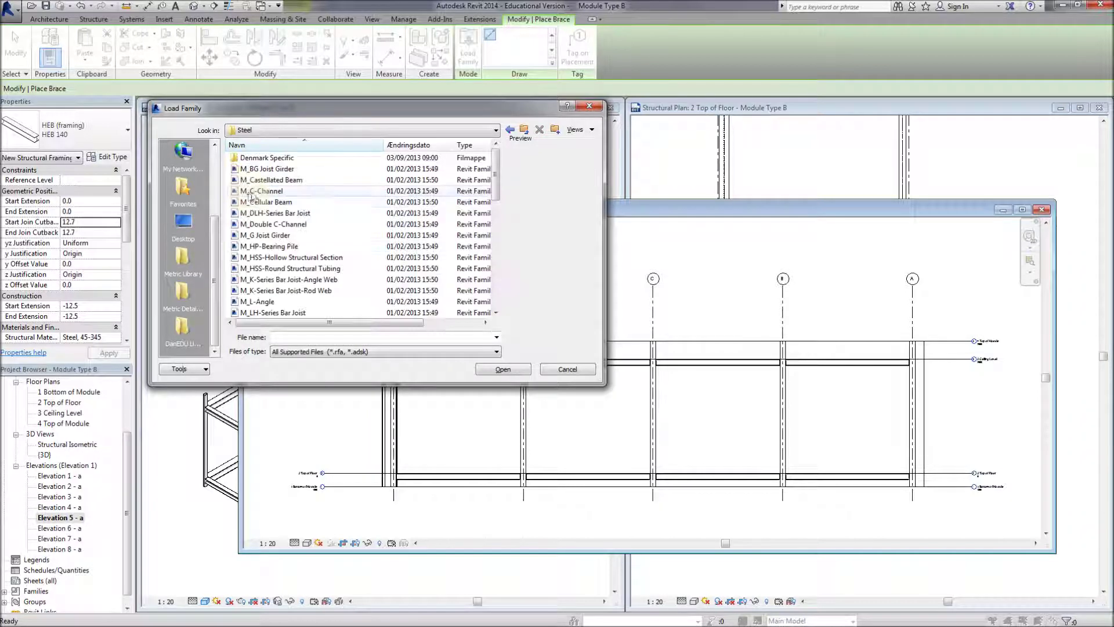
left_click_drag(497, 170, 500, 212)
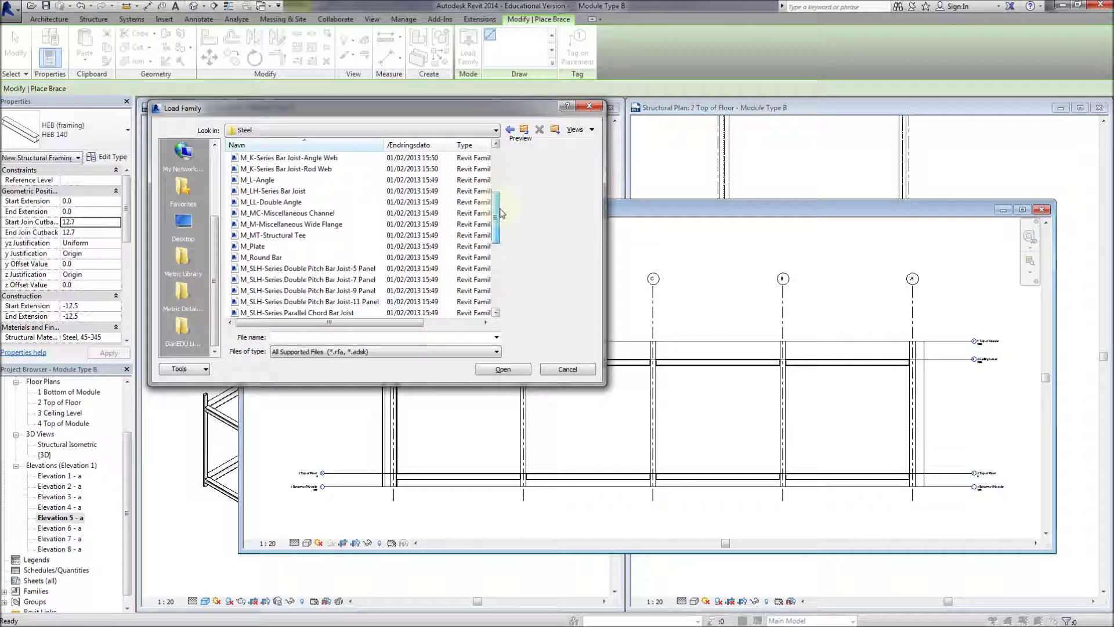
double_click(268, 237)
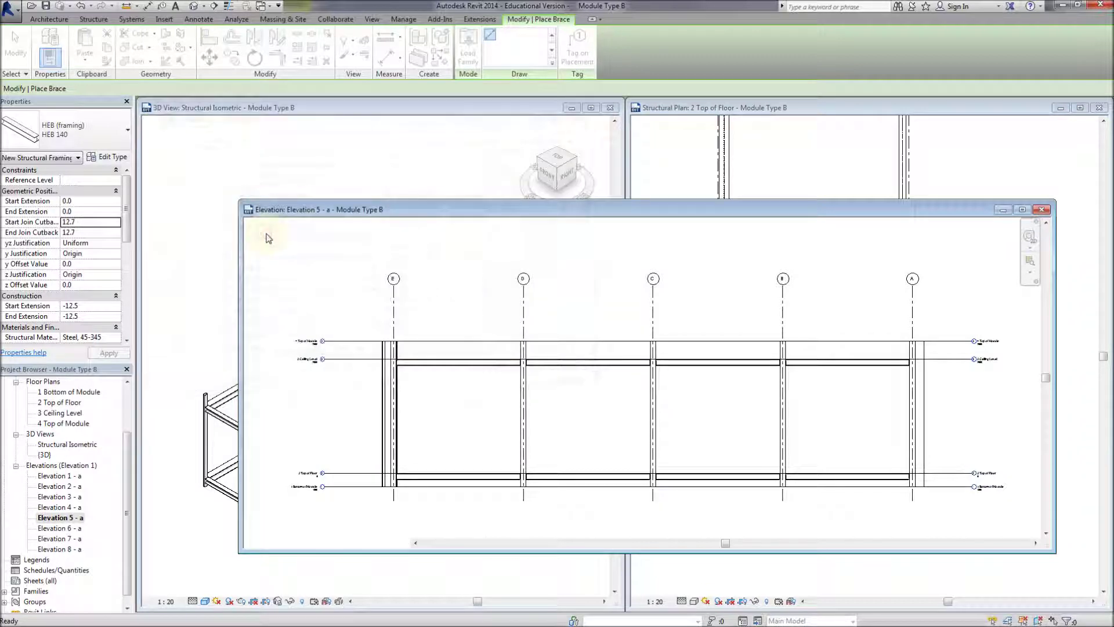
Duplicate the M_Plate 15X150 brace type under the name 15X50 2
left_click(108, 157)
left_click(376, 200)
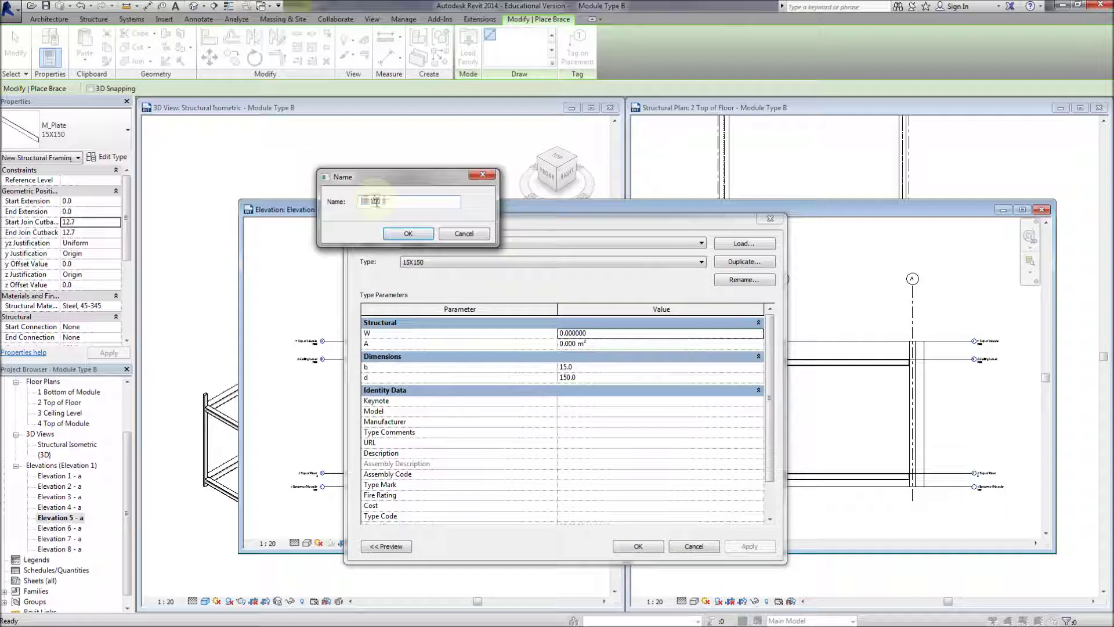
left_click(401, 231)
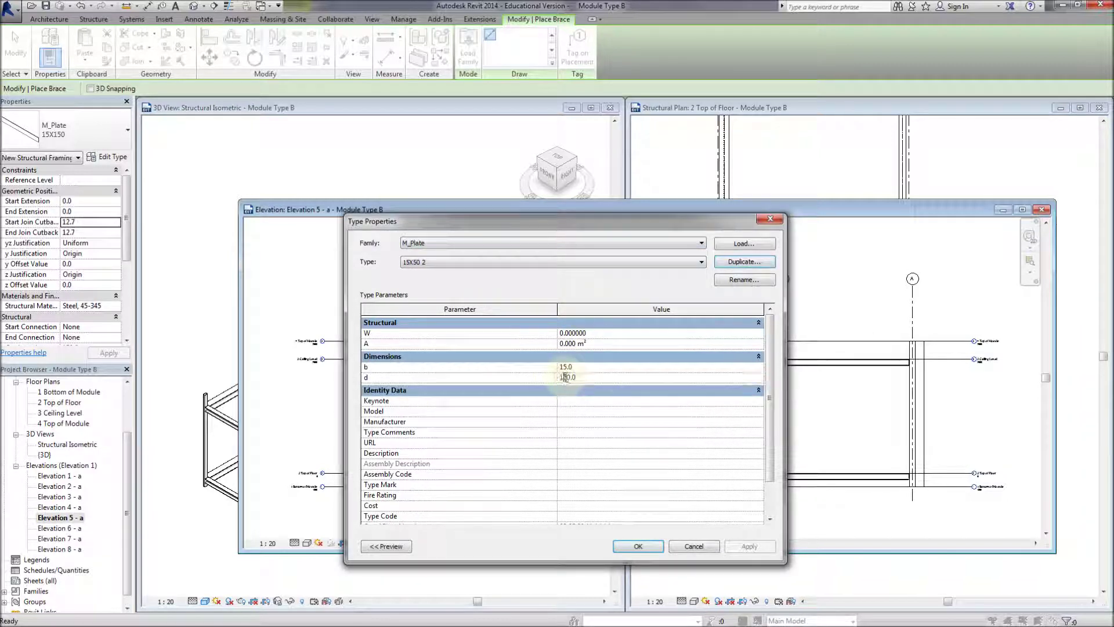
left_click(627, 547)
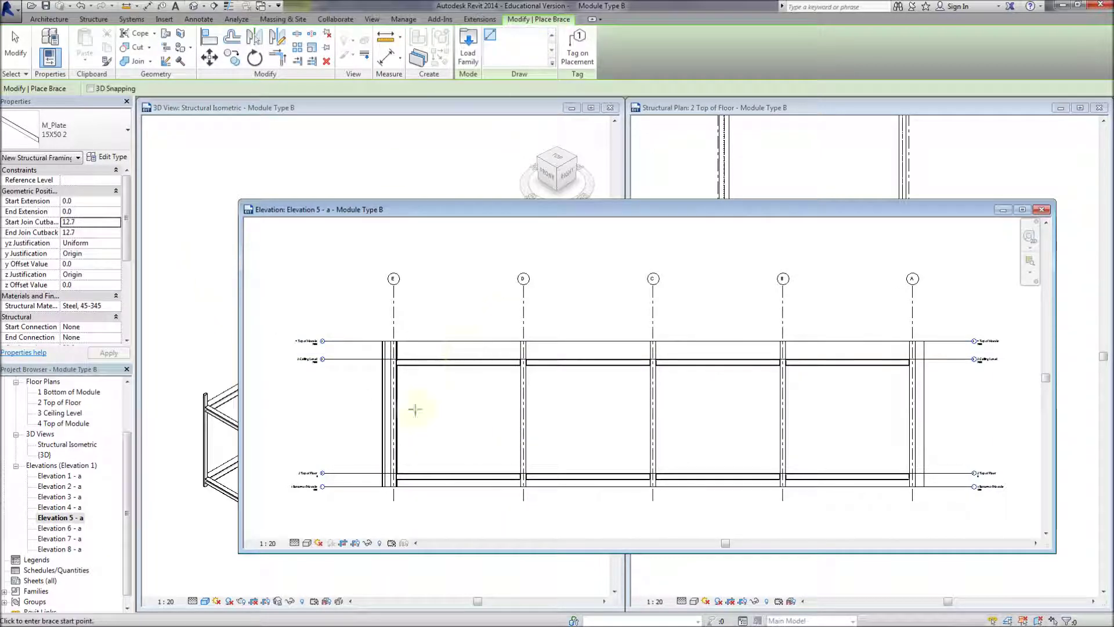
Place two diagonal plate braces from the floor beam at grids E and C up to the ceiling beam at grid D
scroll(394, 477, "up", 4)
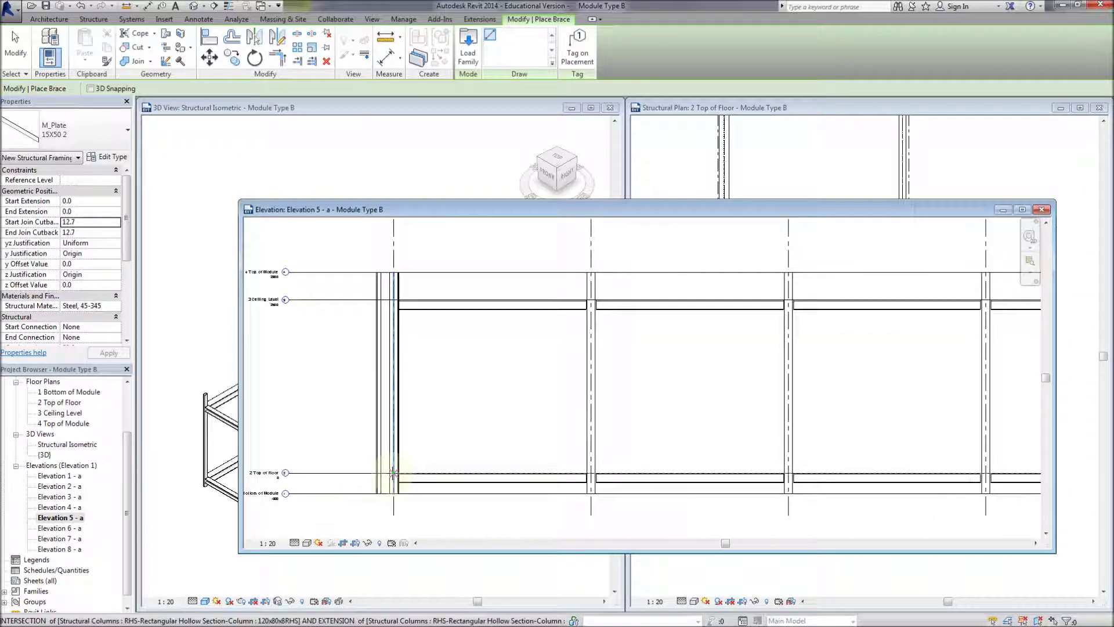
left_click(393, 477)
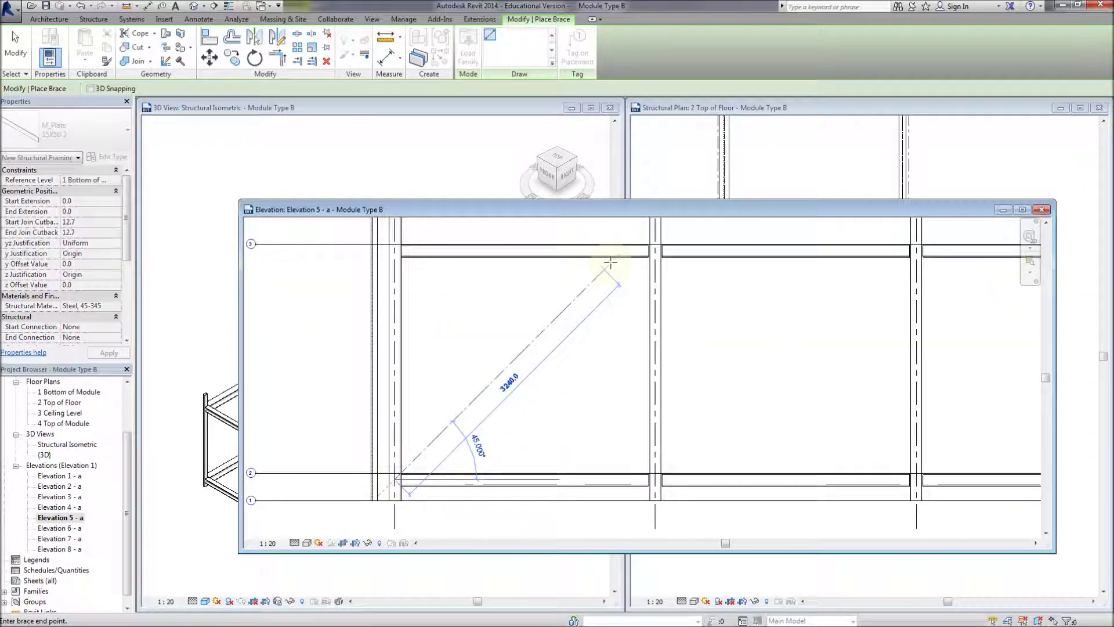
left_click(650, 253)
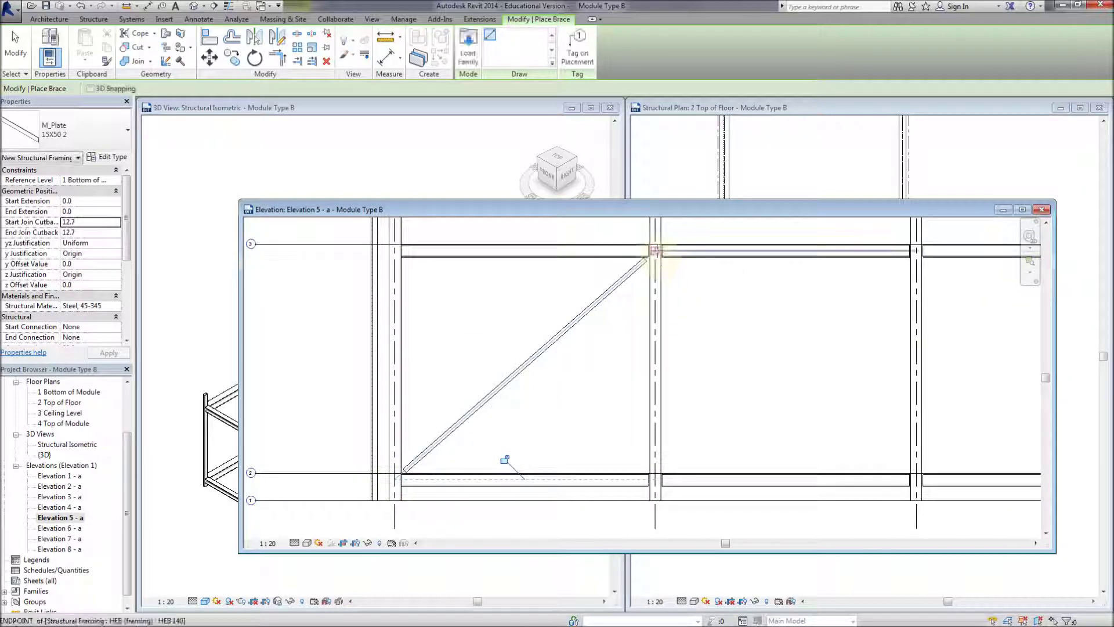
left_click(914, 480)
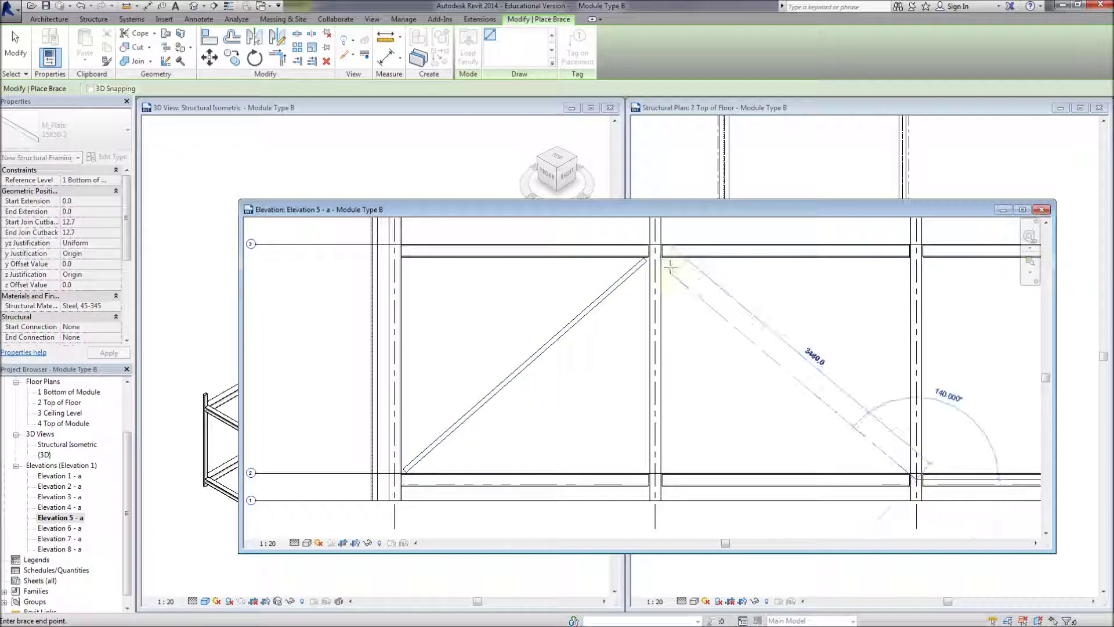
left_click(654, 250)
Place two diagonal plate braces from the floor beam at grids C and A up to the ceiling beam at grid B
middle_click_drag(795, 390, 702, 443)
left_click(702, 435)
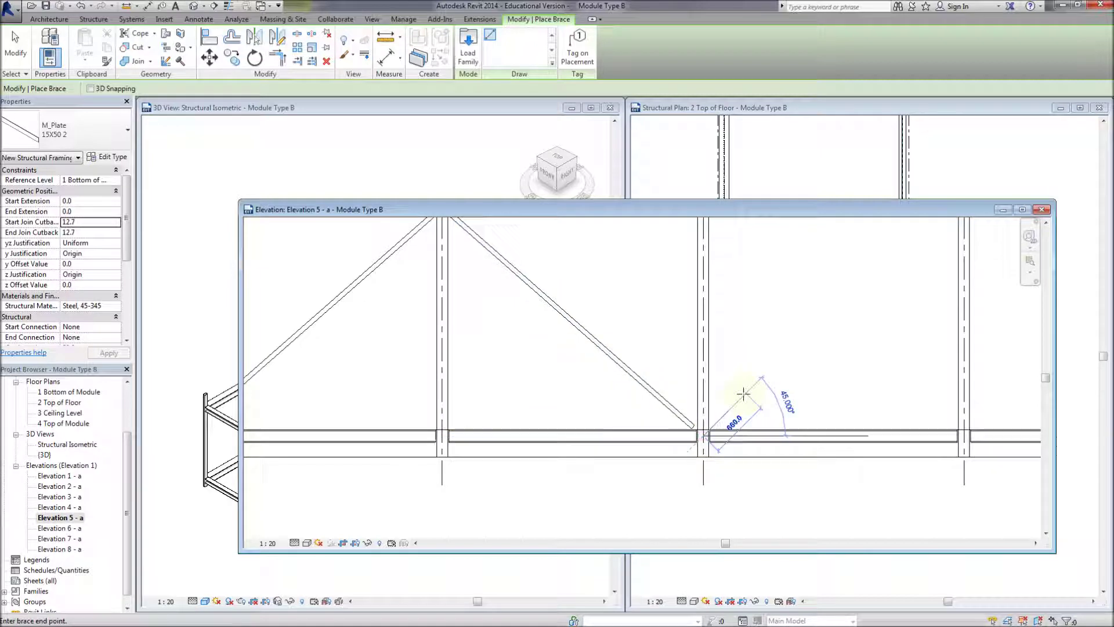
scroll(754, 406, "down", 1)
left_click(872, 290)
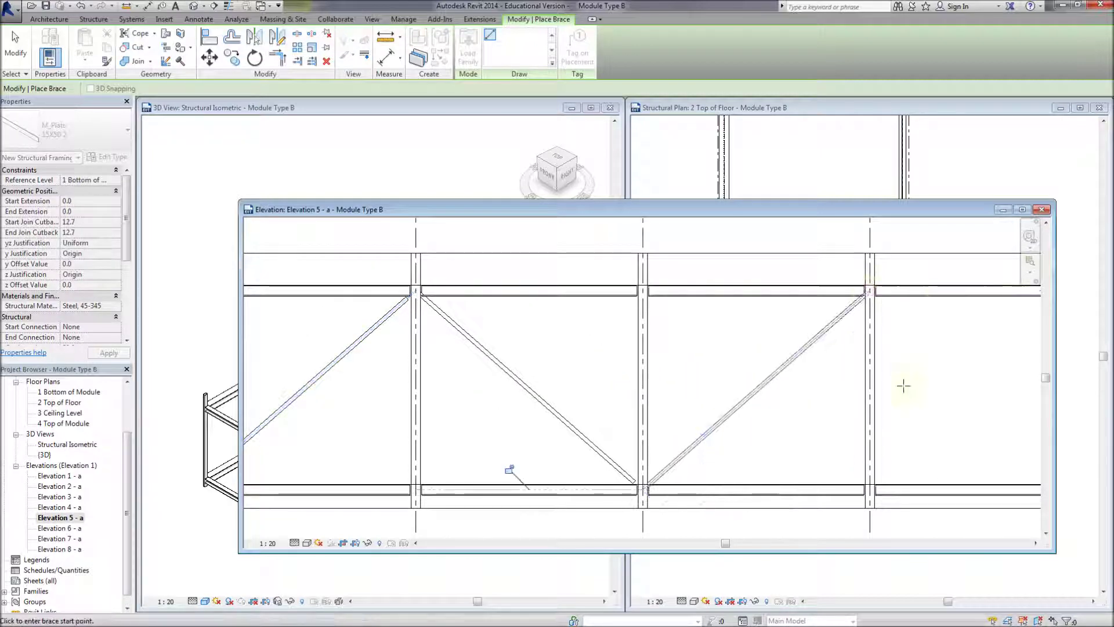
middle_click_drag(902, 386, 790, 381)
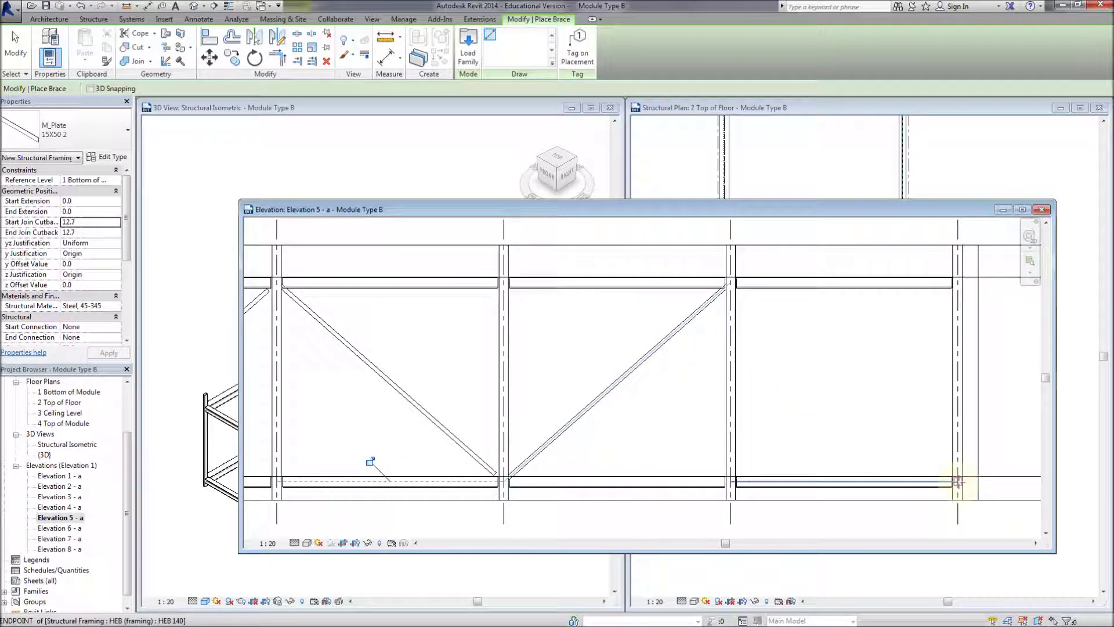
left_click(957, 482)
left_click(731, 282)
Move the Elevation 5 - a window aside to check the new braces in the Structural Isometric view
scroll(760, 348, "down", 2)
middle_click_drag(773, 373, 759, 393)
scroll(777, 393, "down", 2)
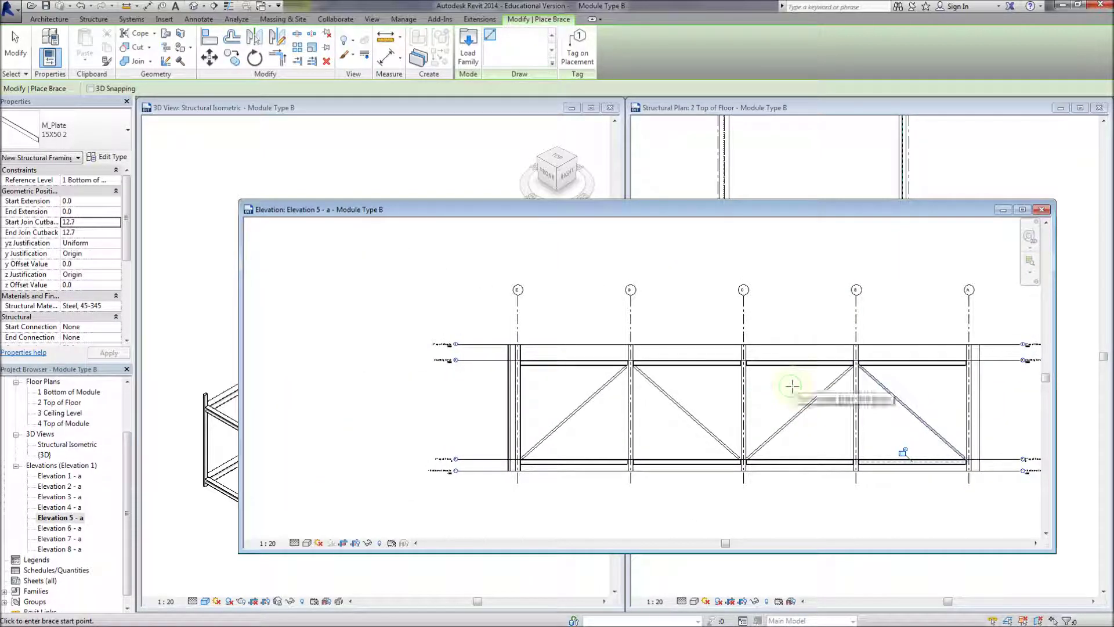
left_click_drag(876, 209, 1100, 236)
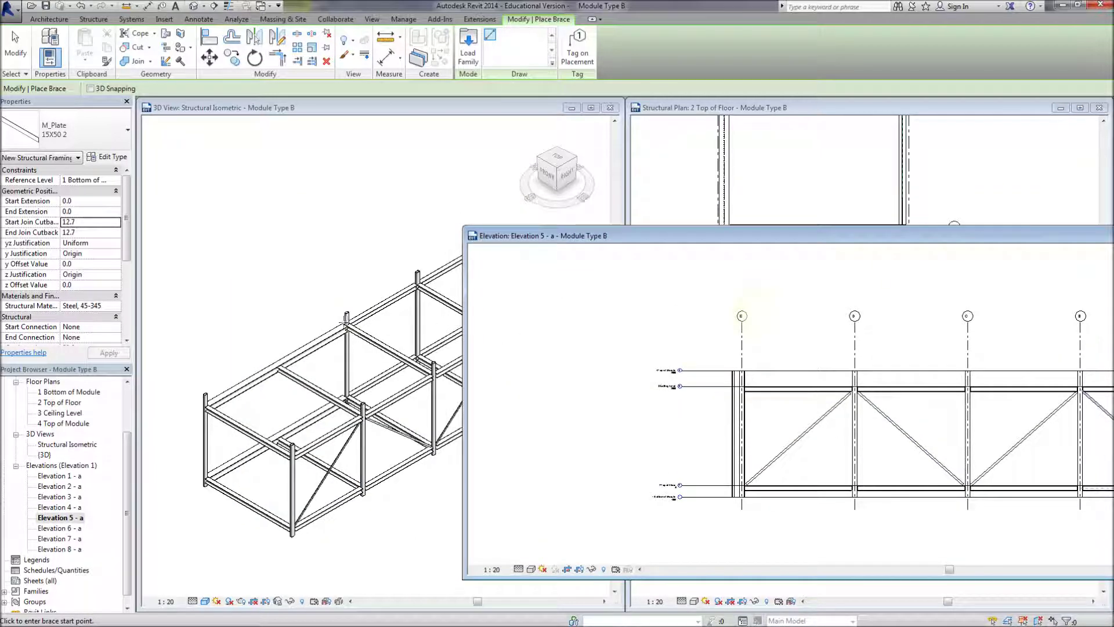
left_click_drag(688, 235, 752, 238)
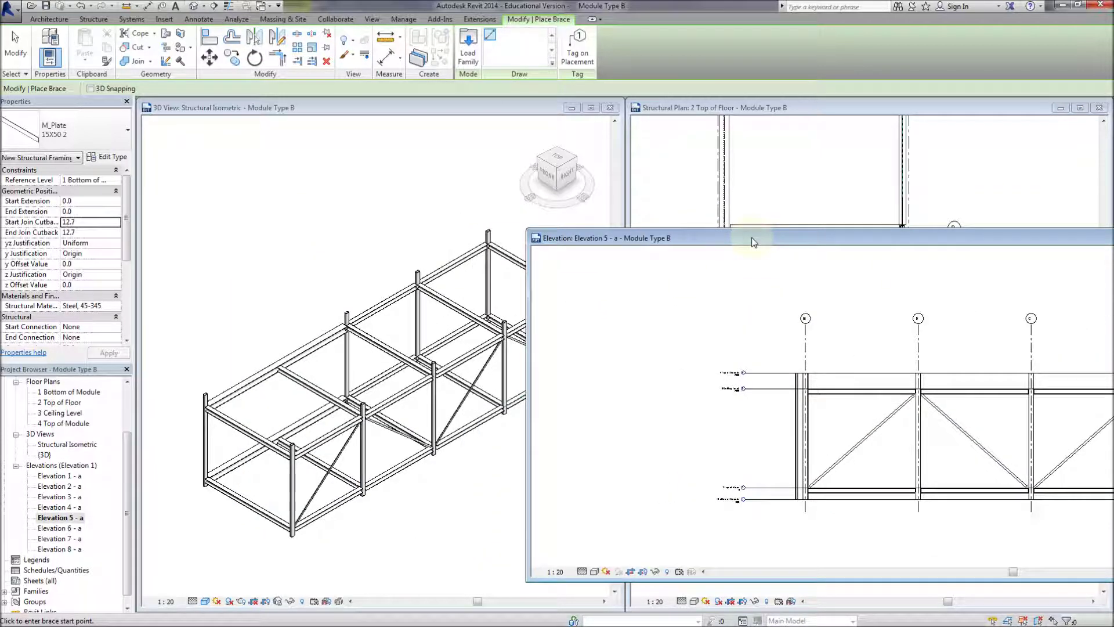